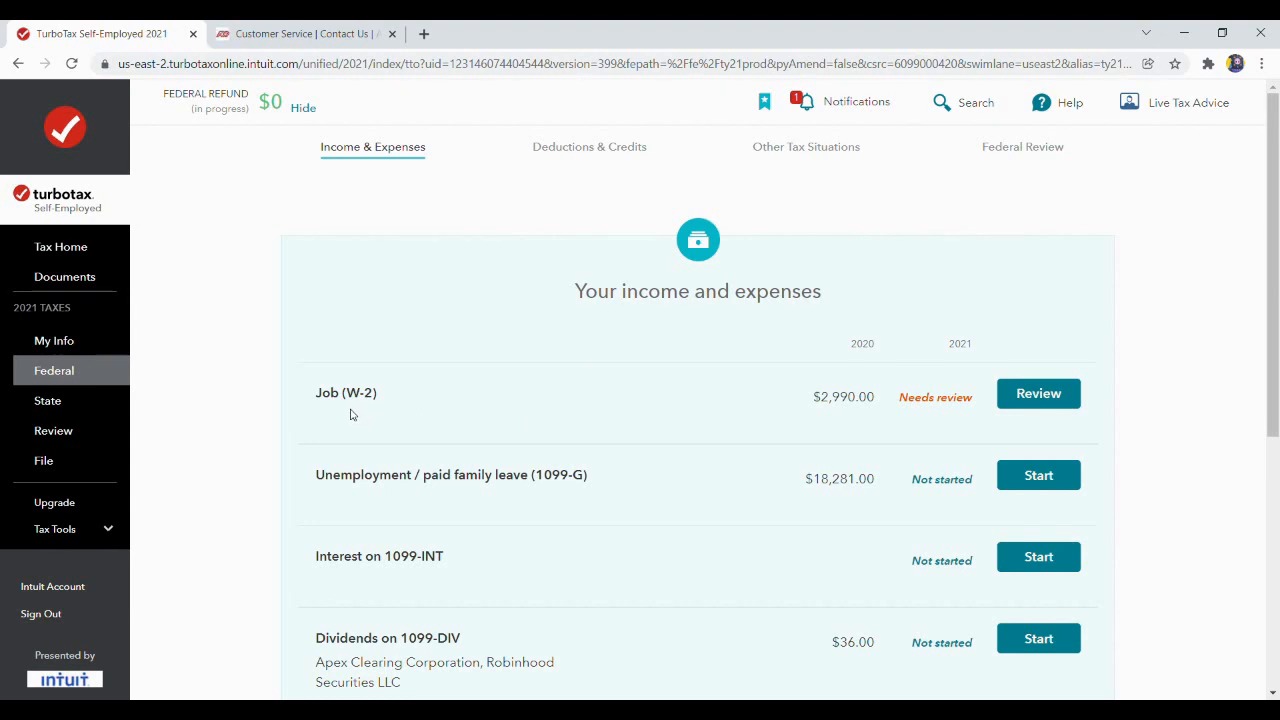
Start reviewing the Job (W-2) income, choose to work on the W-2, and enter the employer ID number.
left_click(1055, 399)
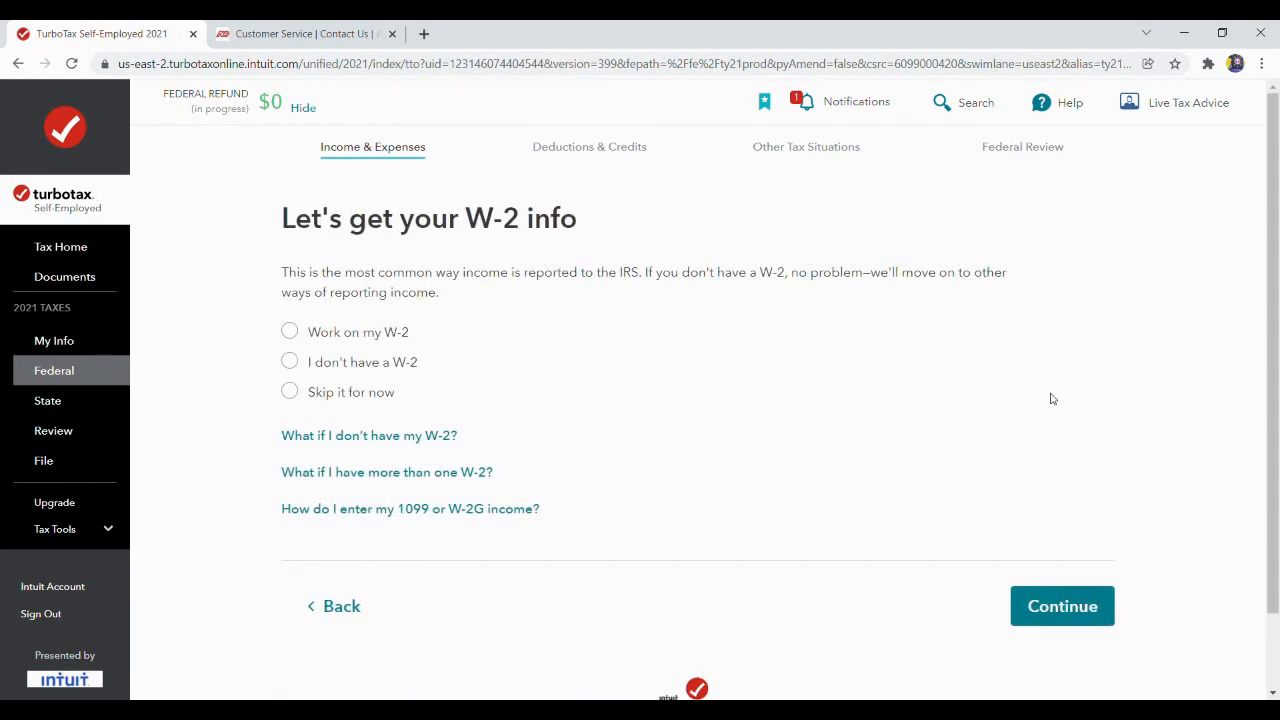
left_click(290, 334)
left_click(1047, 606)
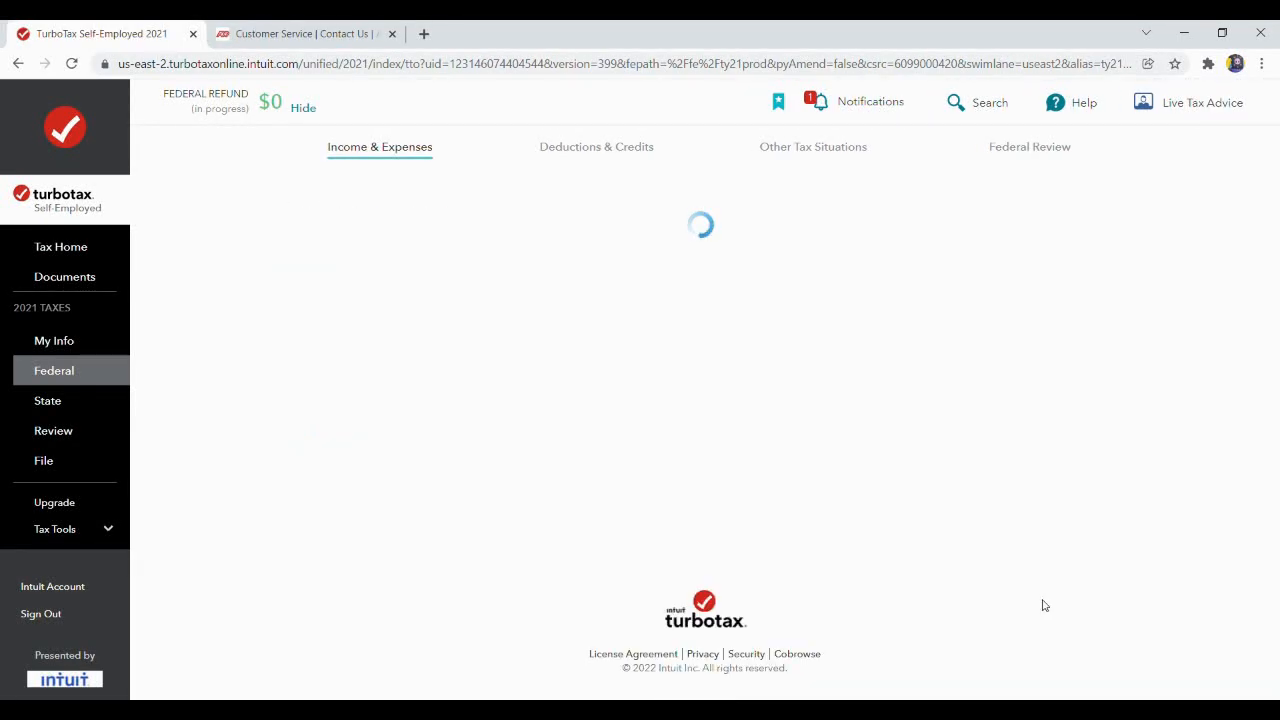
left_click(606, 503)
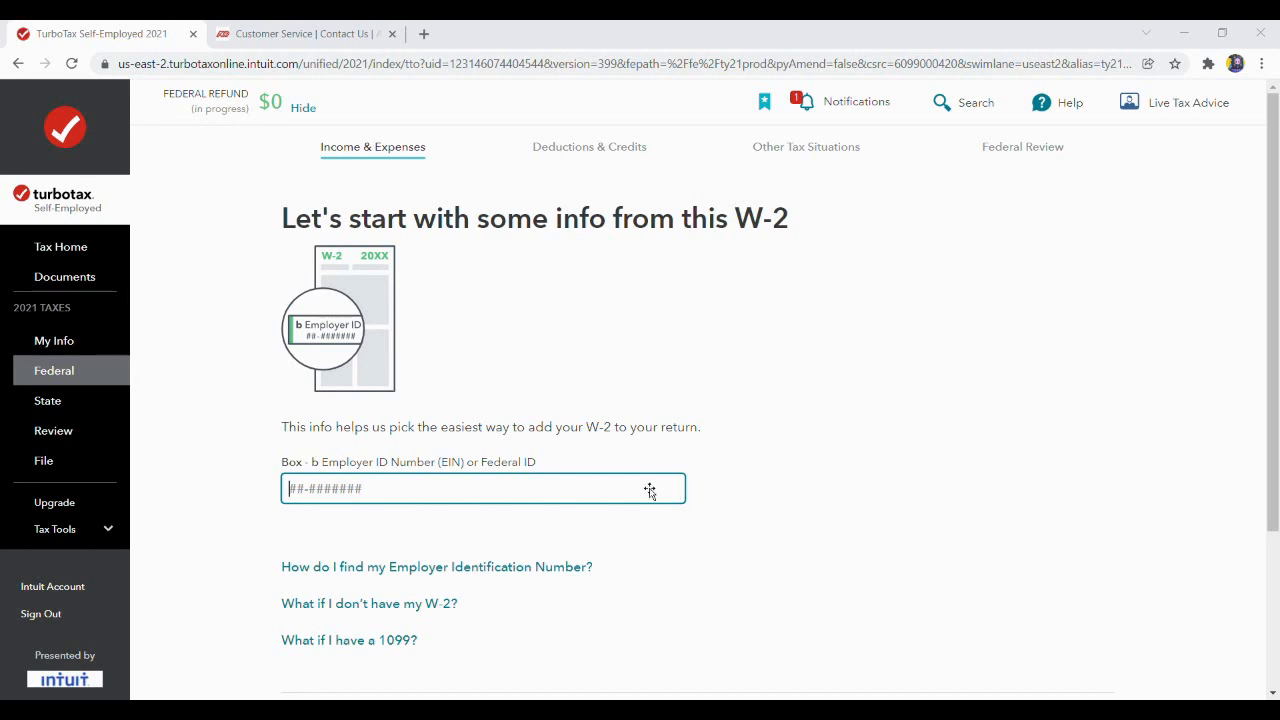
left_click(700, 712)
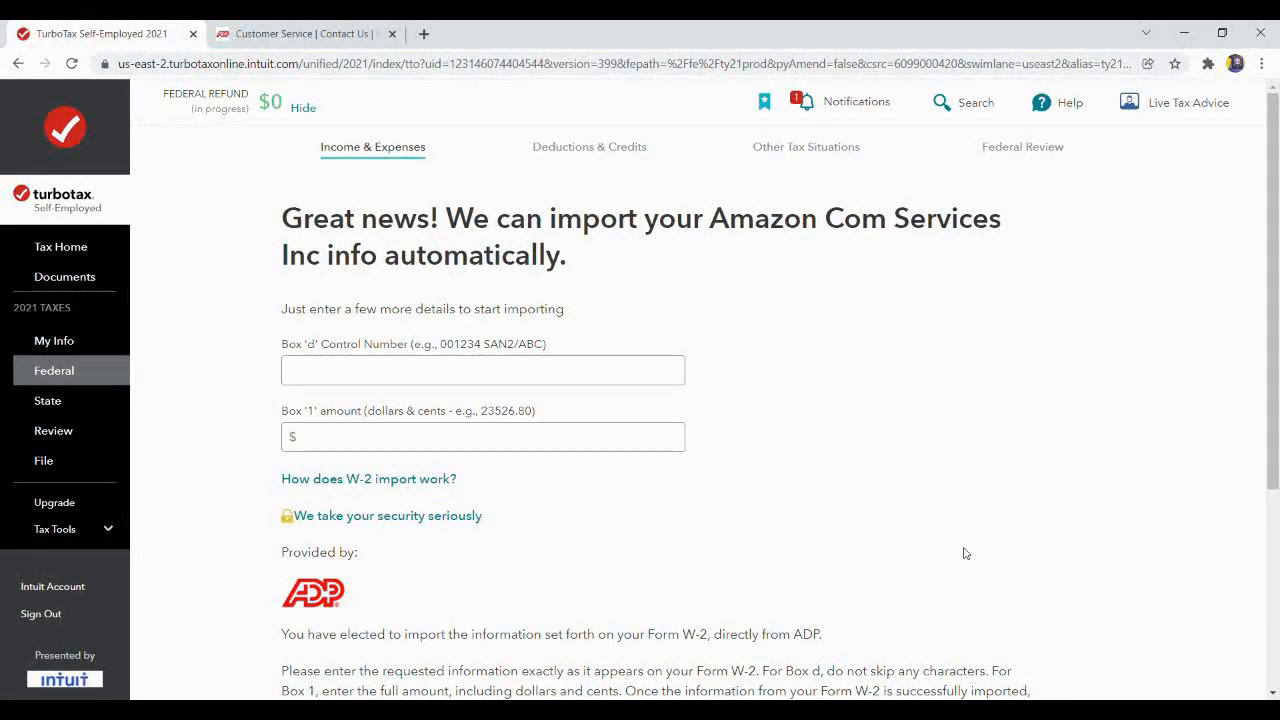
Fill in the Amazon W-2 import details with the Box 1 amount of $401.18 and the Box d control number.
left_click(524, 380)
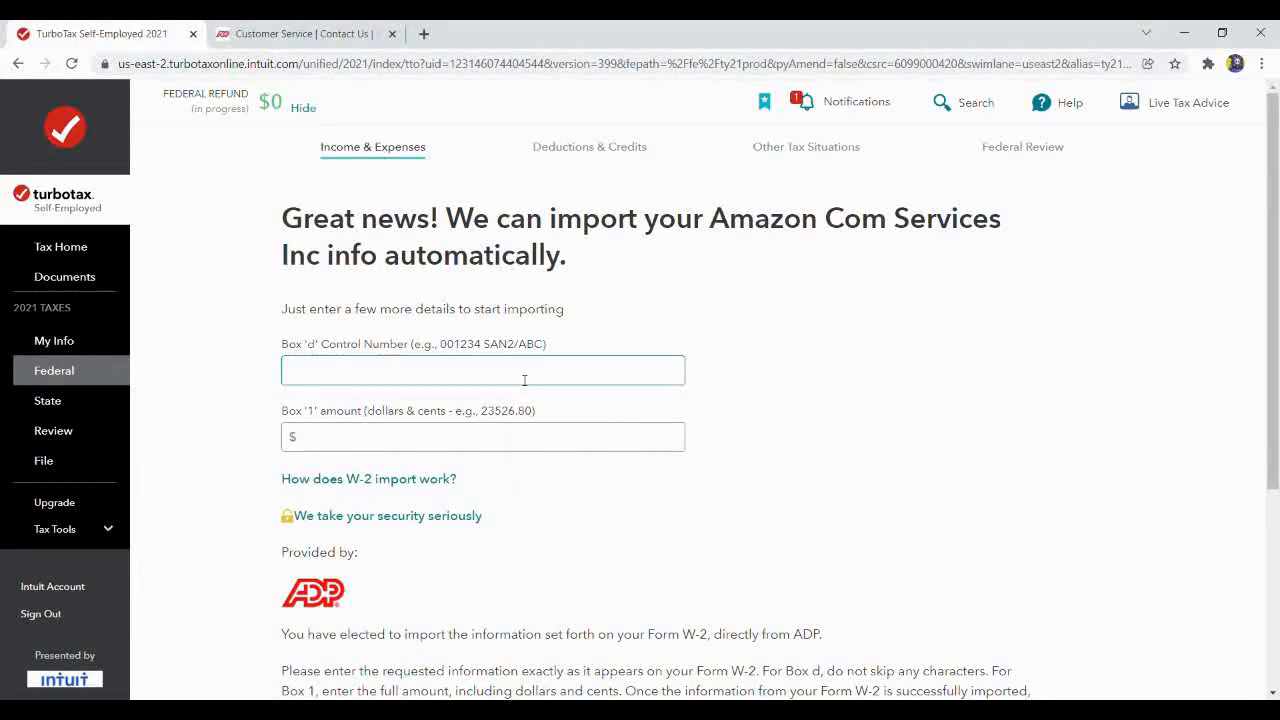
left_click(816, 642)
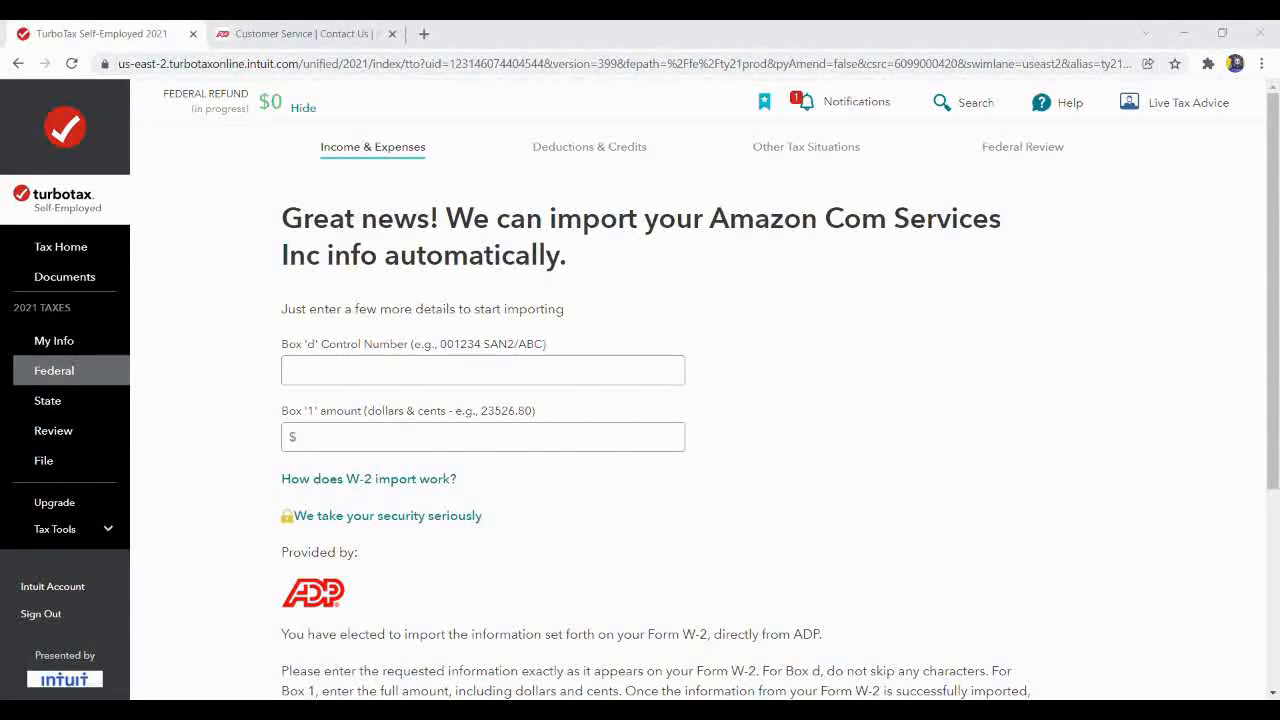
left_click(577, 486)
left_click(642, 554)
left_click(469, 436)
type("401")
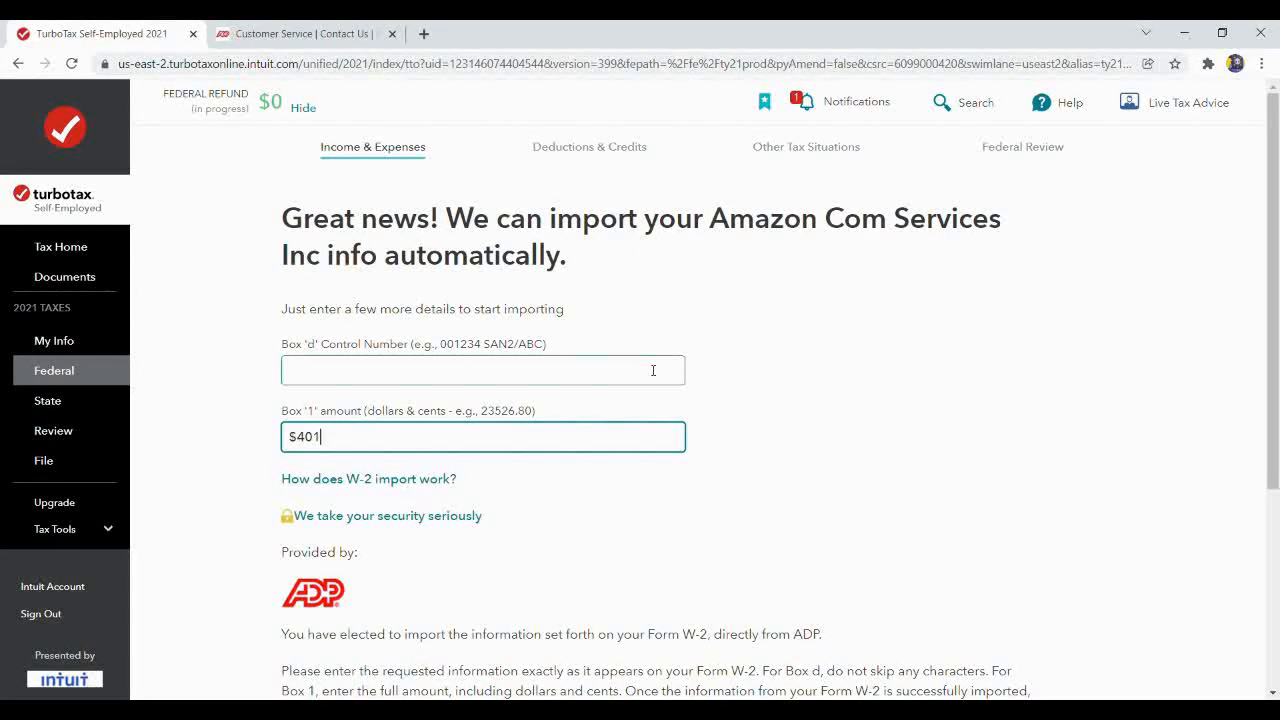
type(".18")
left_click(529, 366)
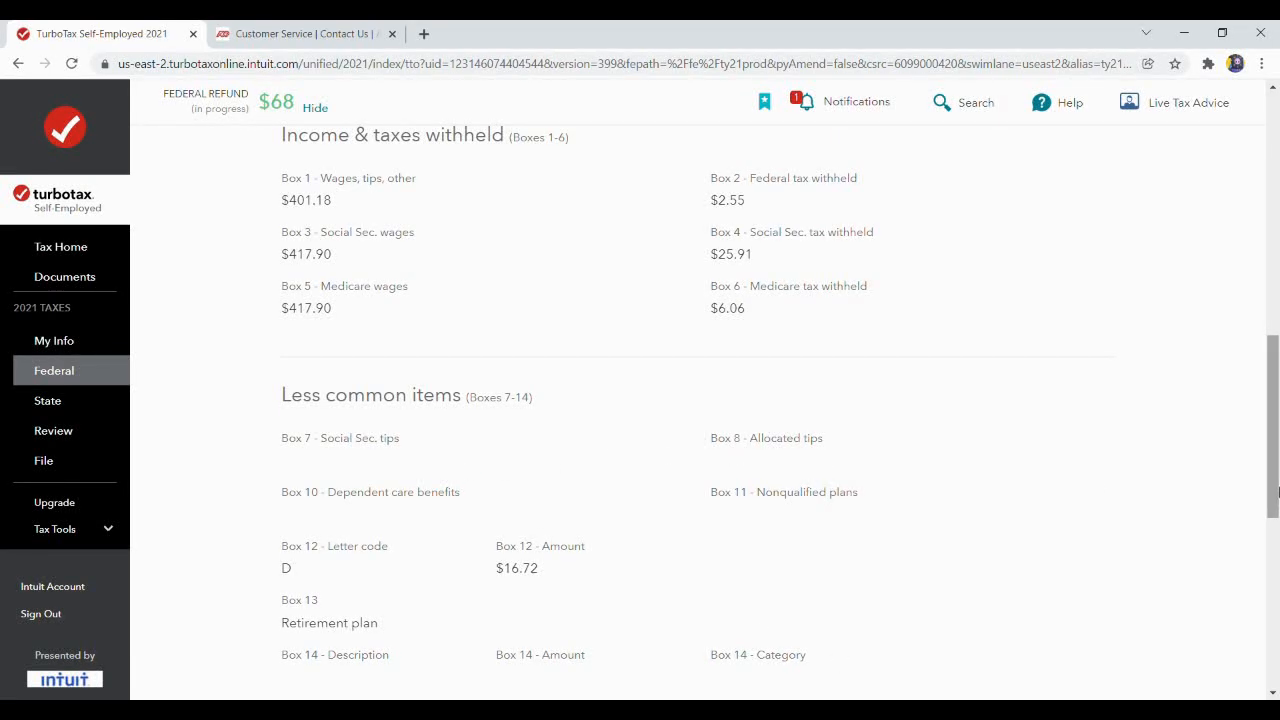
Review the imported W-2 boxes down to the local taxes and approve the information as good.
left_click_drag(1277, 490, 1277, 642)
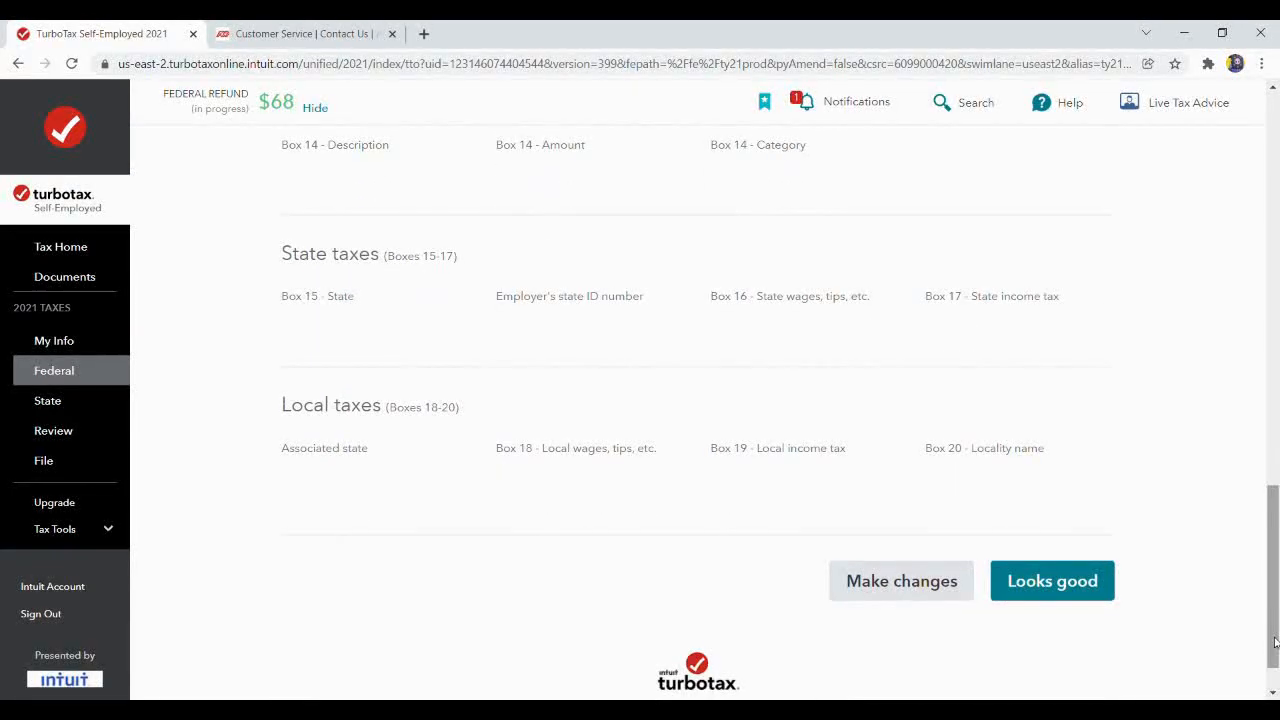
left_click(1071, 595)
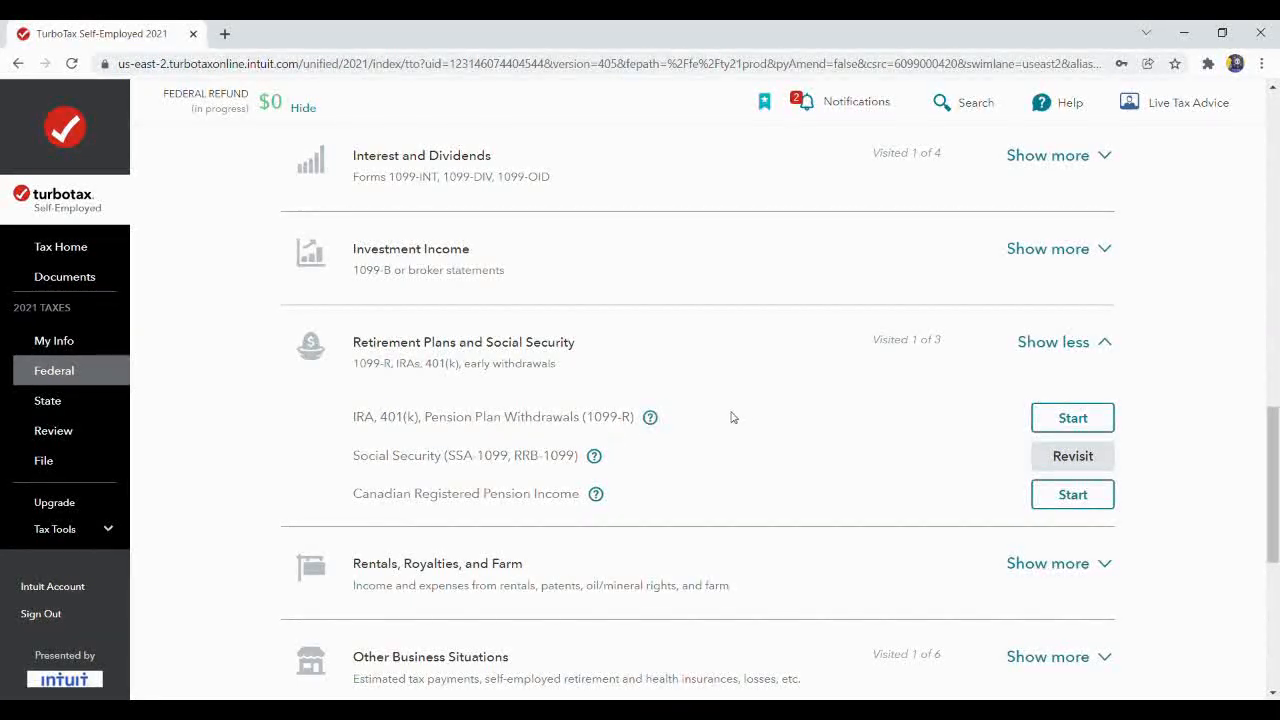
Start the IRA, 401(k), Pension Plan Withdrawals (1099-R) section, answer Yes to receiving a 1099-R in 2021, and continue to the institution list.
left_click(1060, 420)
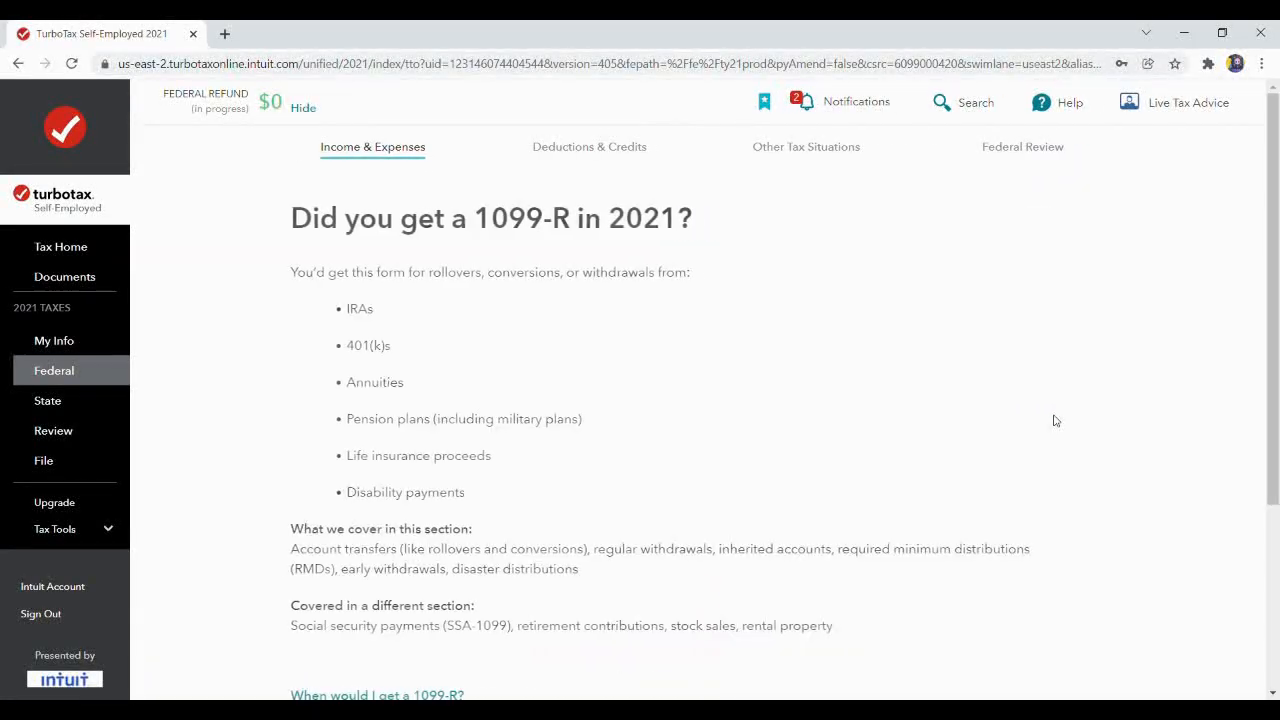
scroll(990, 505, "down", 2)
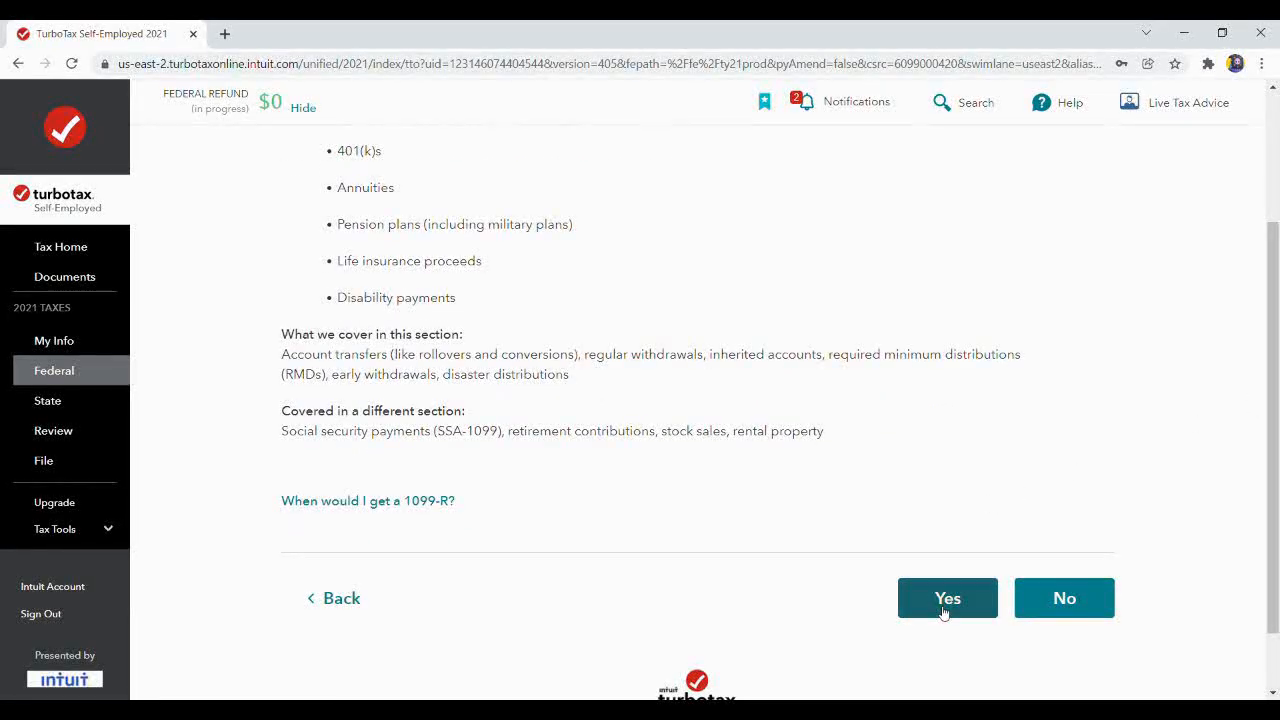
left_click(944, 603)
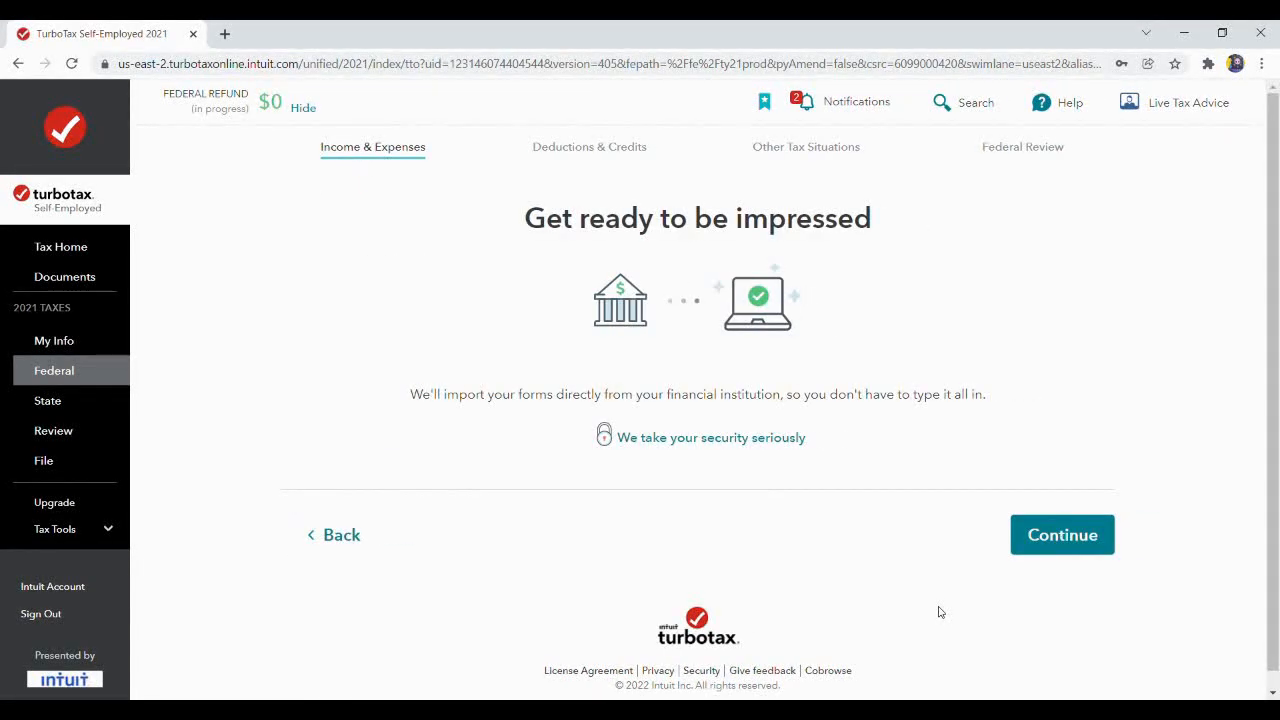
left_click(1047, 537)
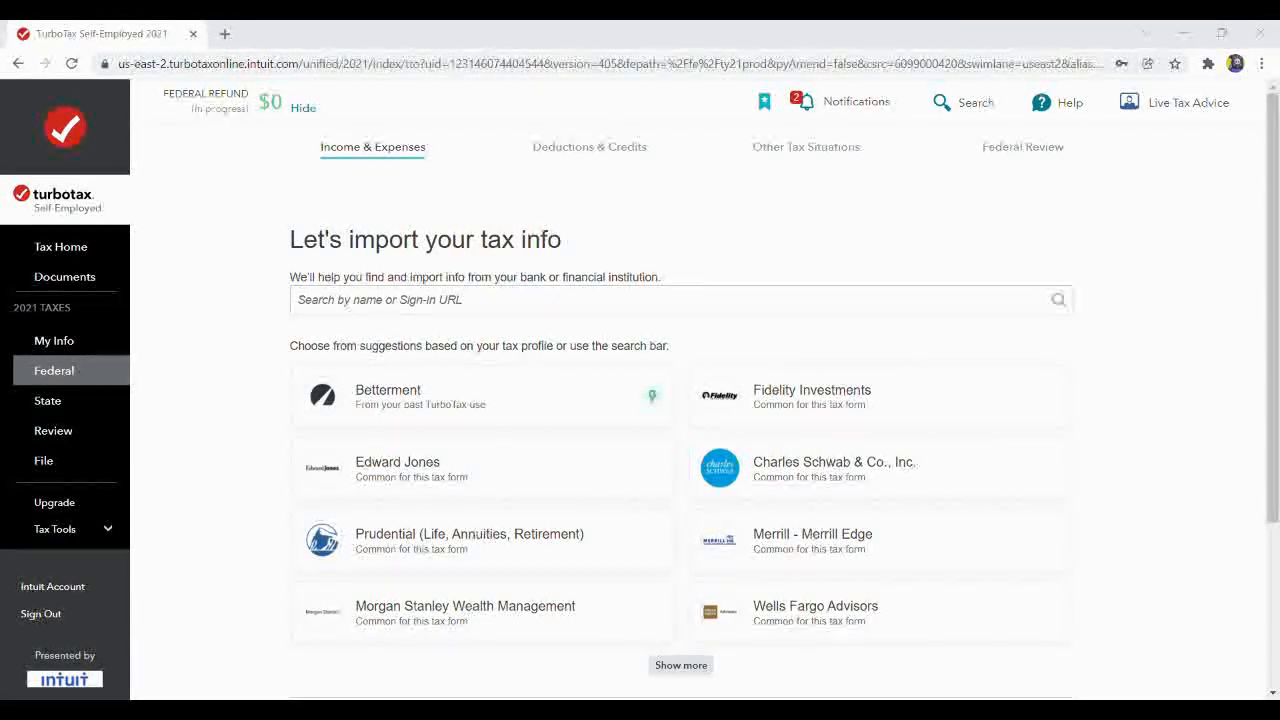
Try to import the 1099-R from Fidelity Investments, completing the robot check.
left_click(843, 402)
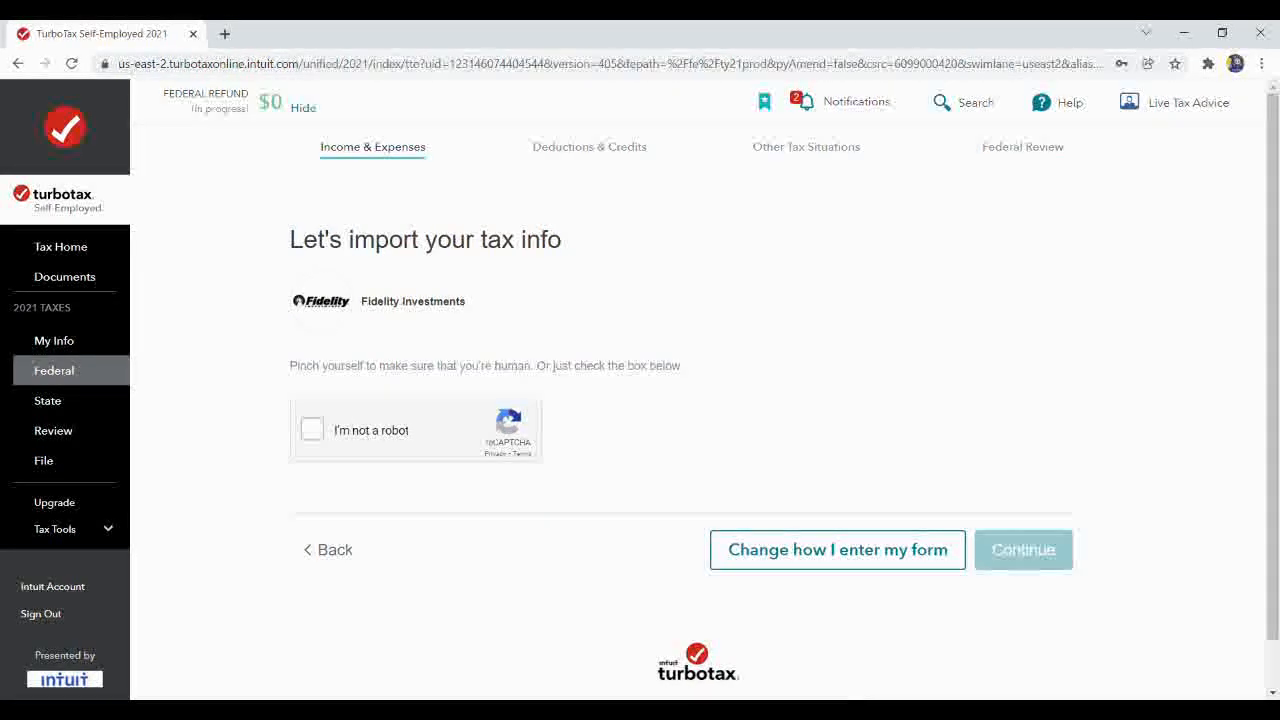
left_click(308, 431)
left_click(1011, 556)
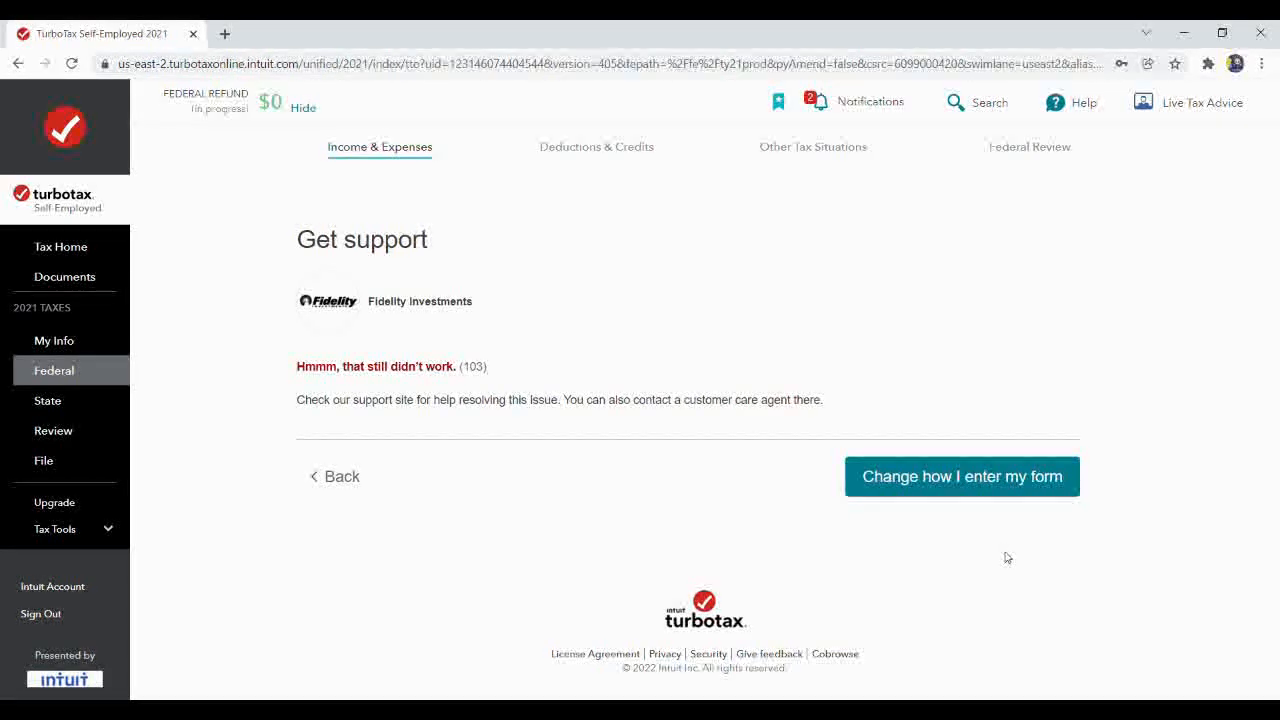
Switch to manual 1099-R entry and continue with Financial institution or other provider (1099-R) as the source.
left_click(991, 497)
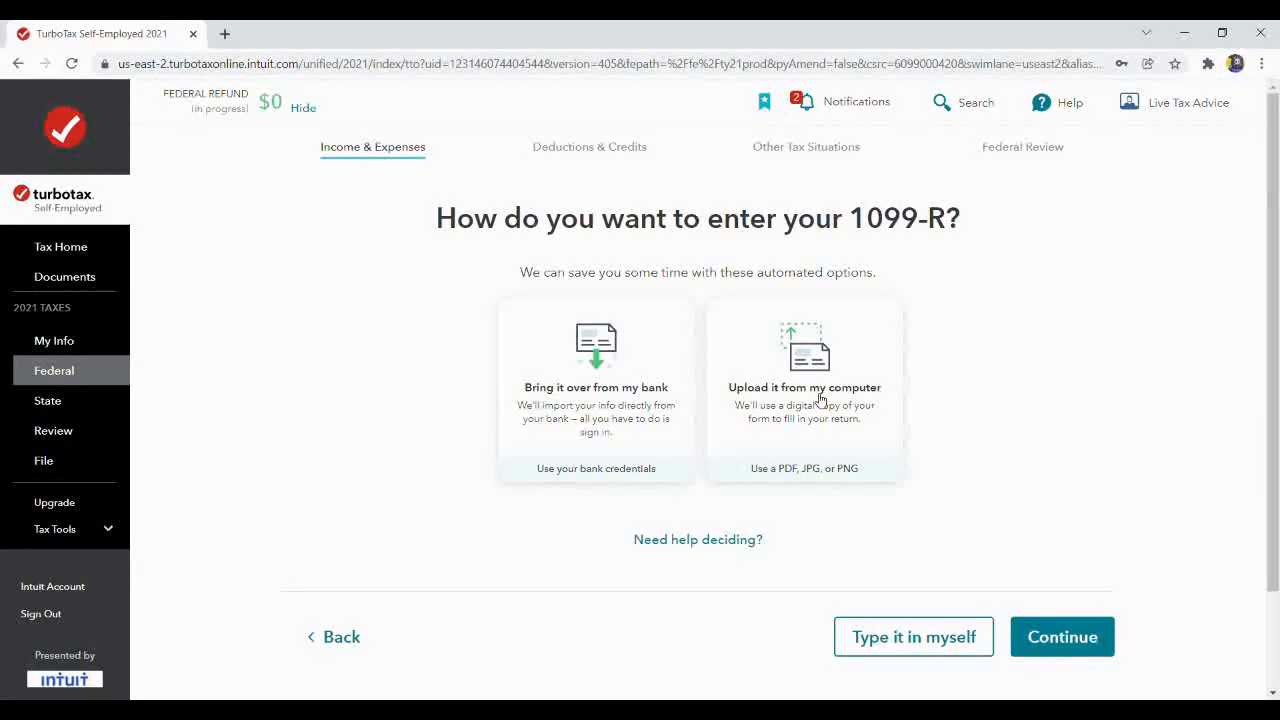
left_click(908, 650)
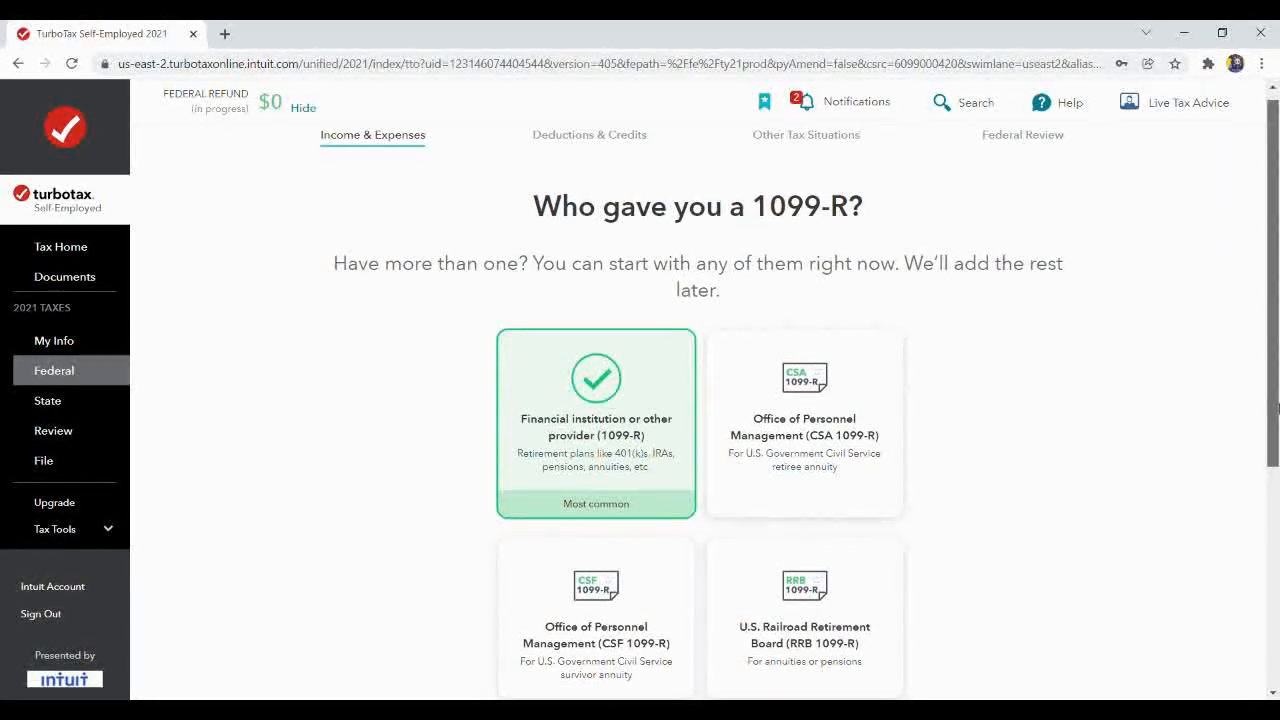
scroll(931, 286, "down", 1)
scroll(1277, 245, "down", 3)
left_click(1053, 572)
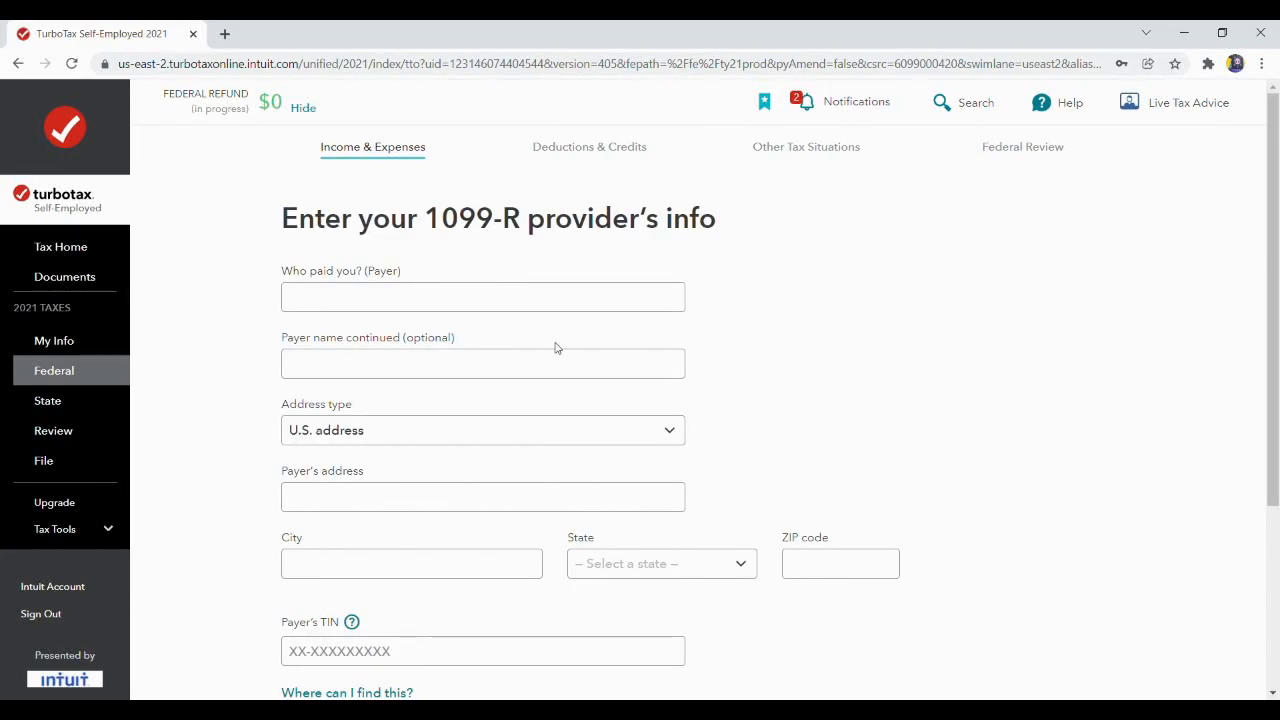
Enter Fideli as the payer in the 1099-R provider's info and continue to the distribution details.
left_click(516, 298)
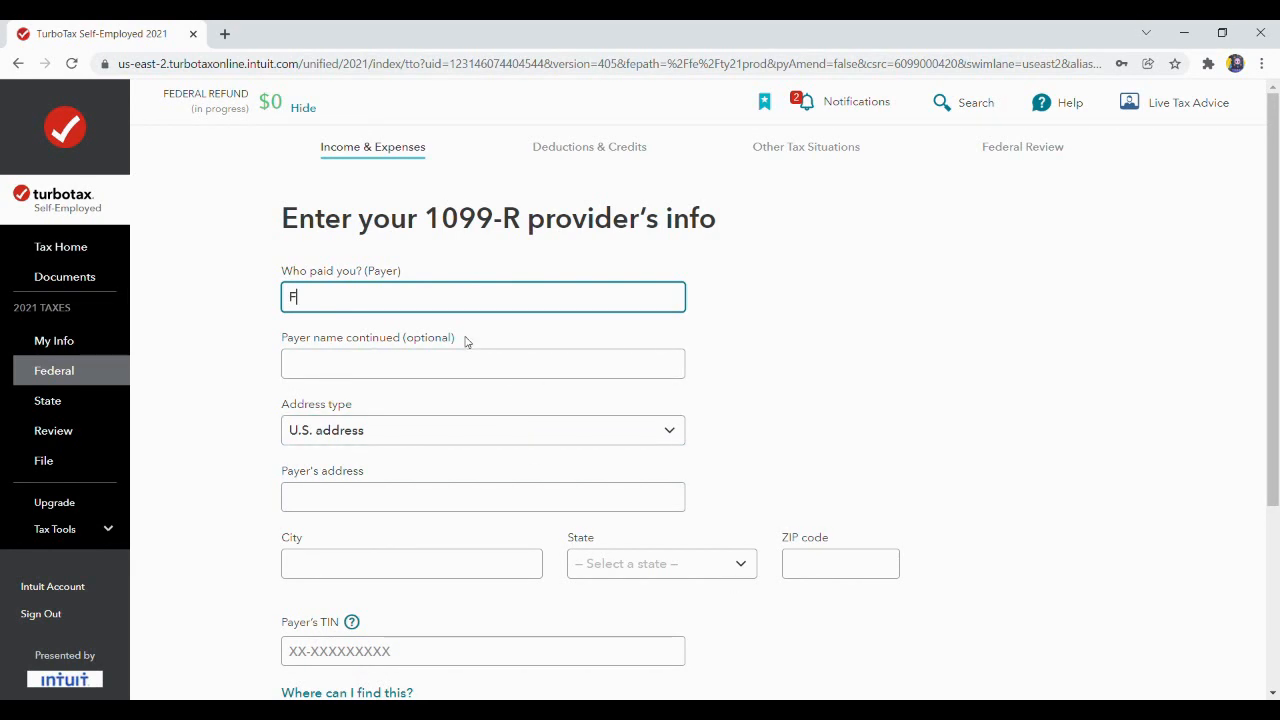
type("li")
left_click(663, 134)
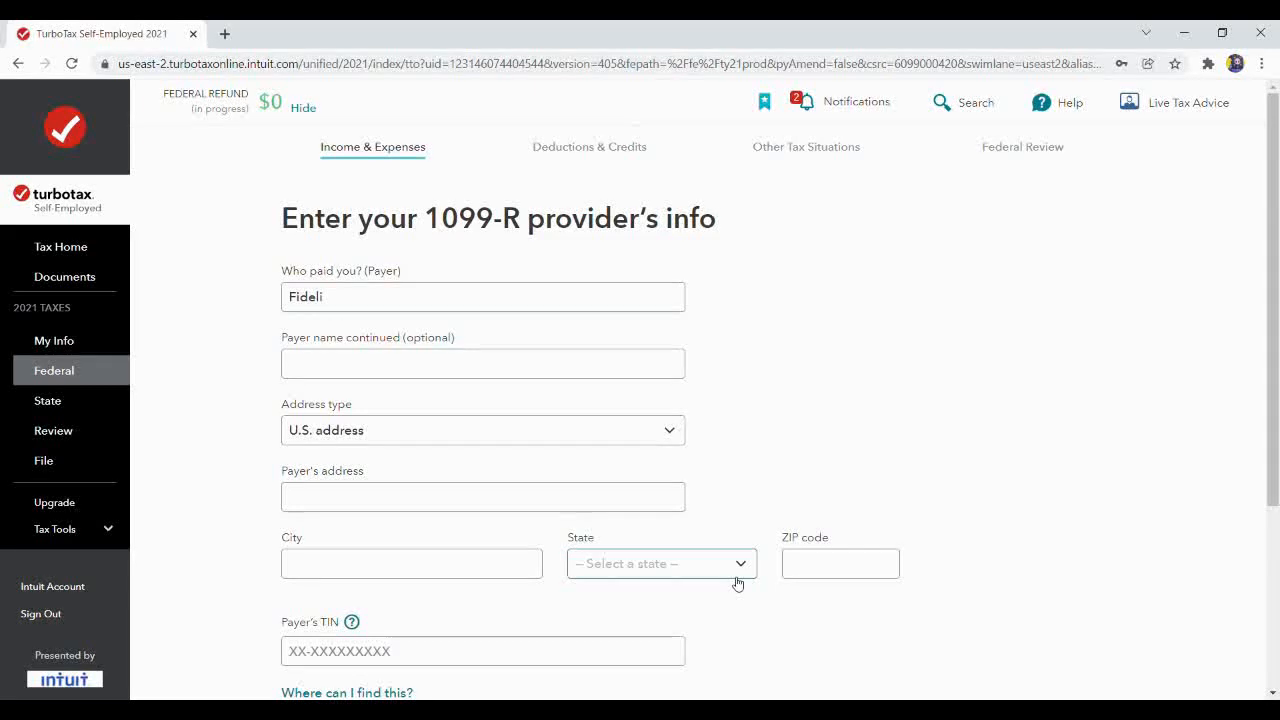
left_click(436, 505)
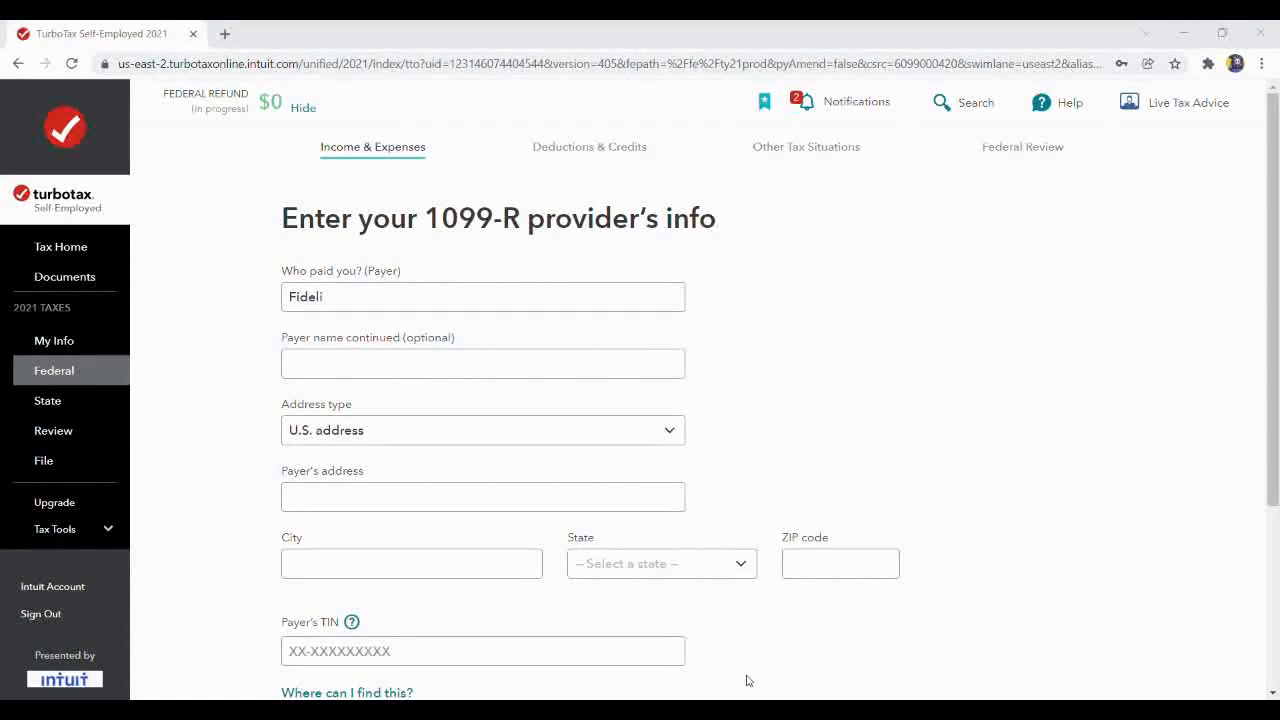
left_click(420, 569)
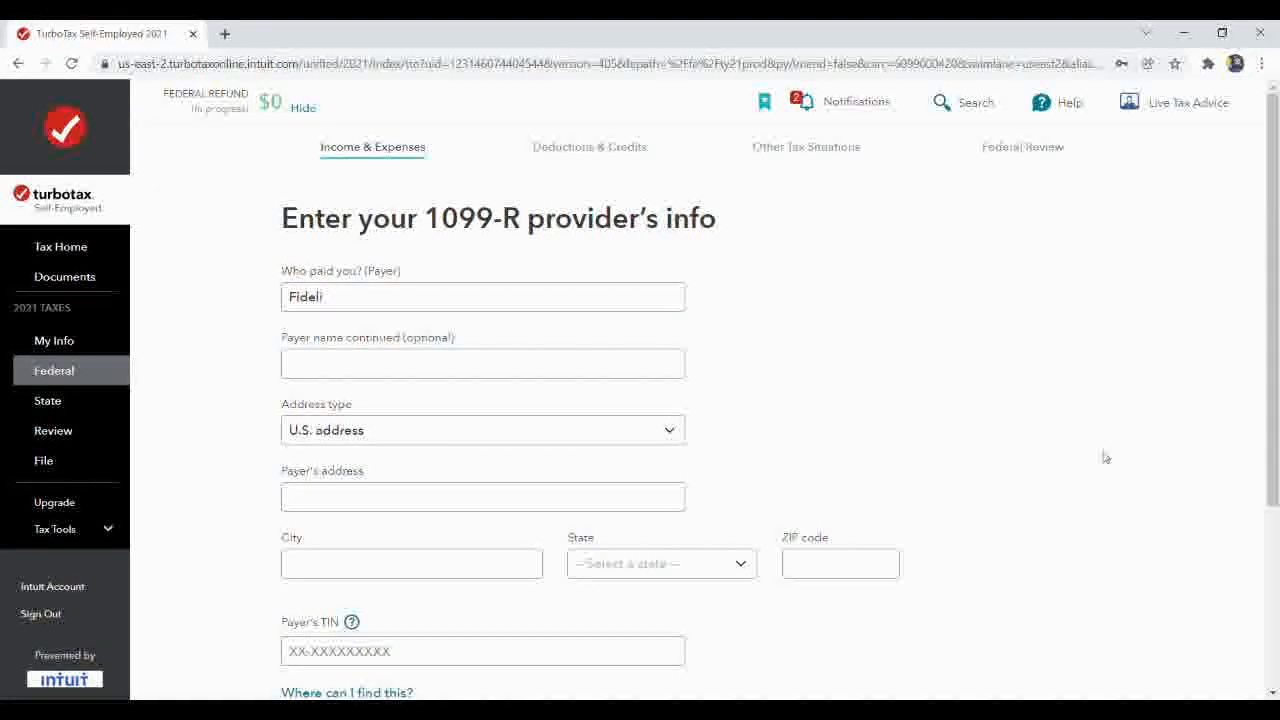
scroll(717, 428, "down", 1)
left_click(430, 541)
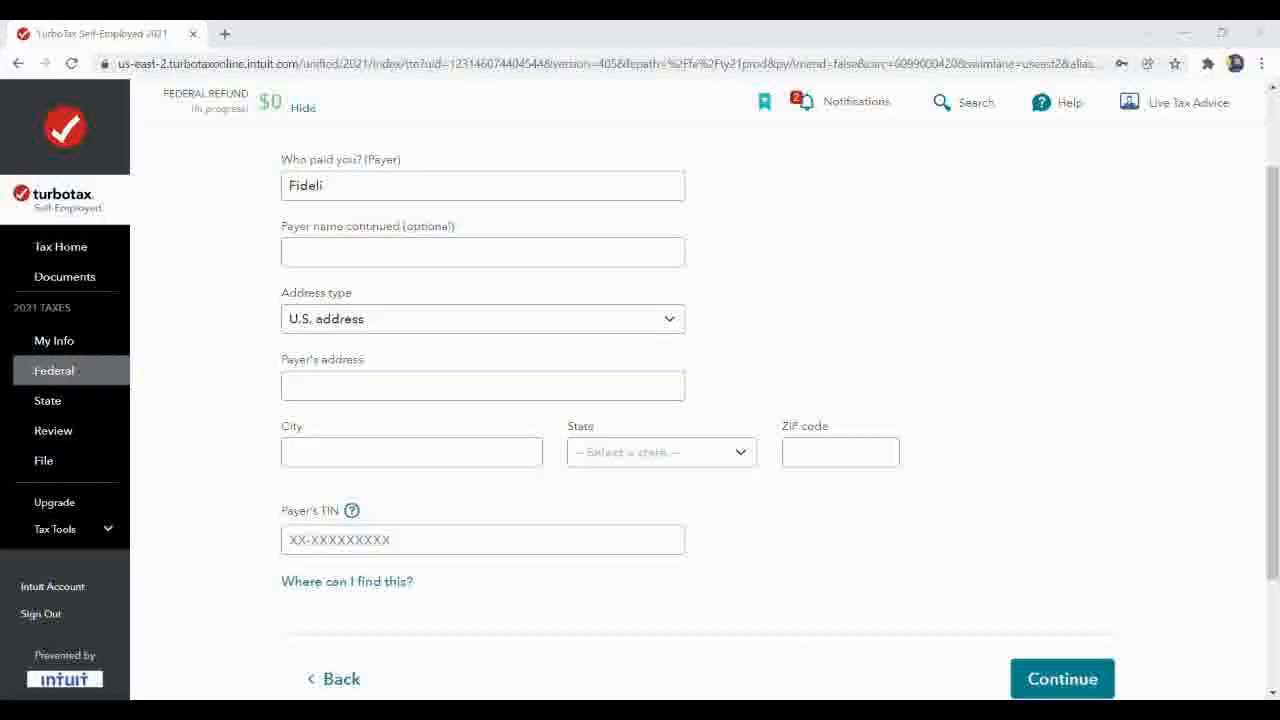
left_click(1064, 679)
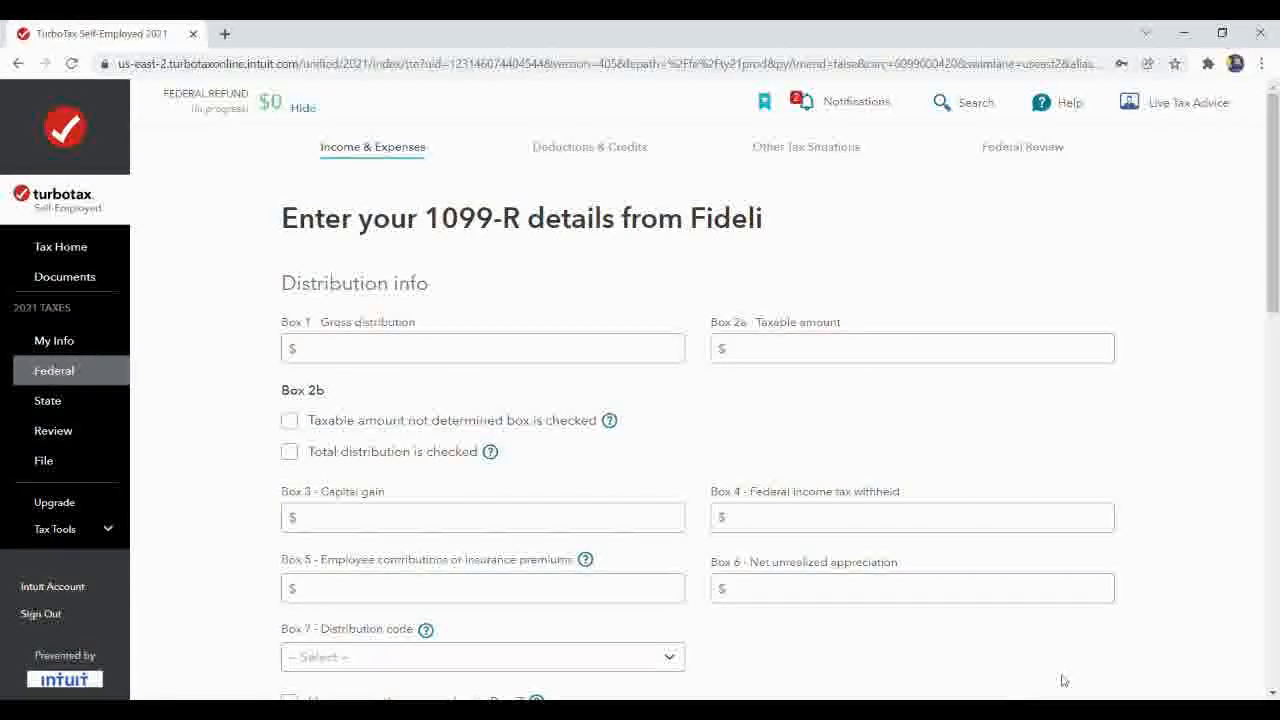
Set the Box 1 gross distribution and the Box 2a taxable amount to $13.09 each.
left_click(535, 361)
left_click(522, 346)
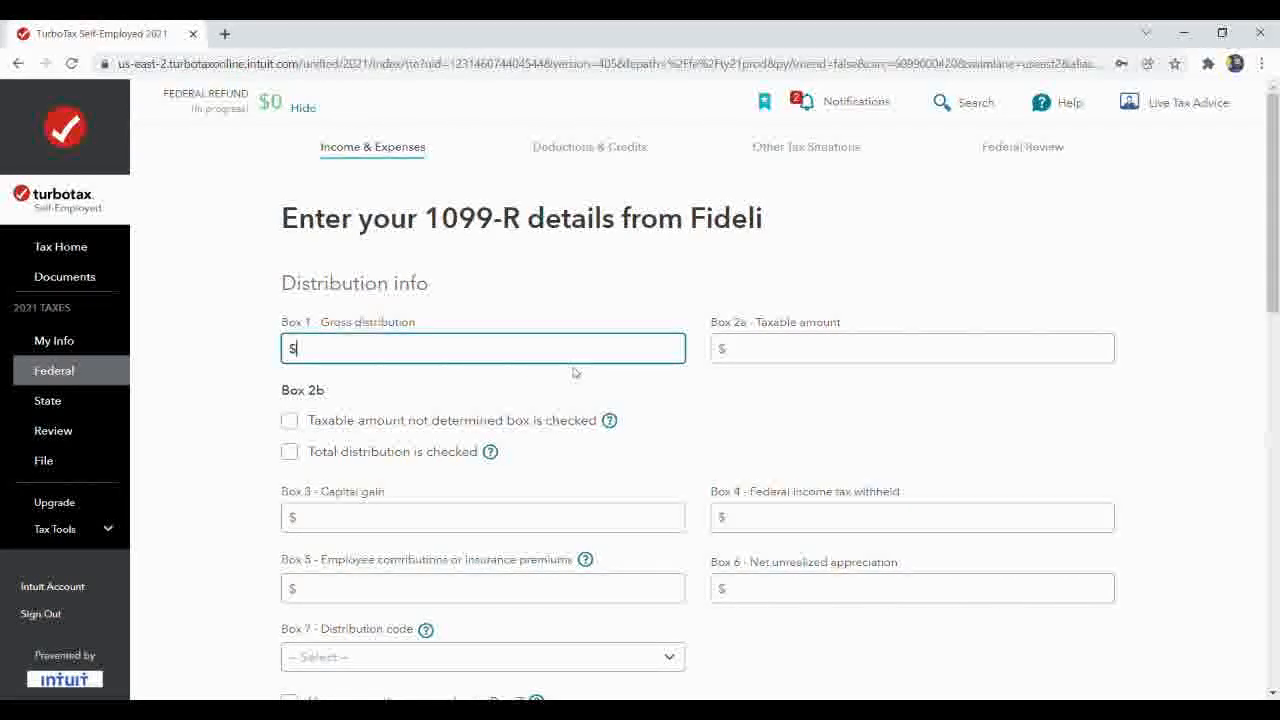
left_click(819, 651)
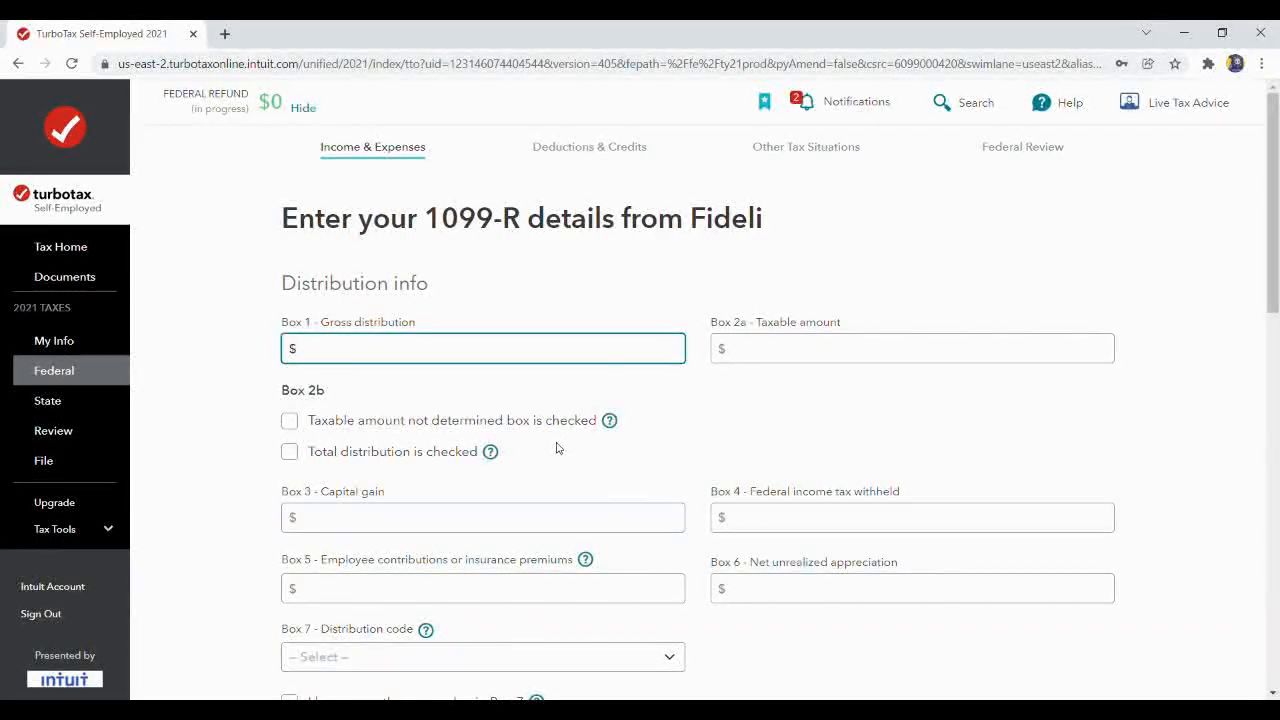
type("3.09")
left_click(788, 360)
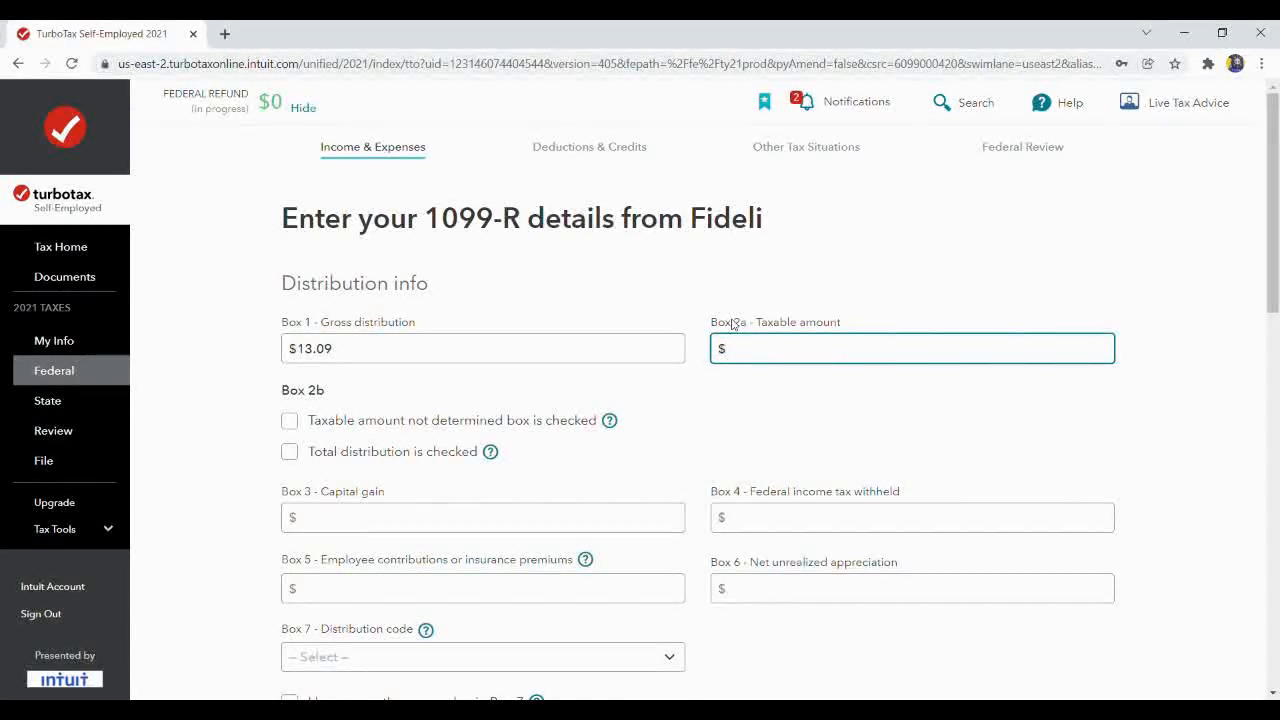
type("3.09")
key("alt+Tab")
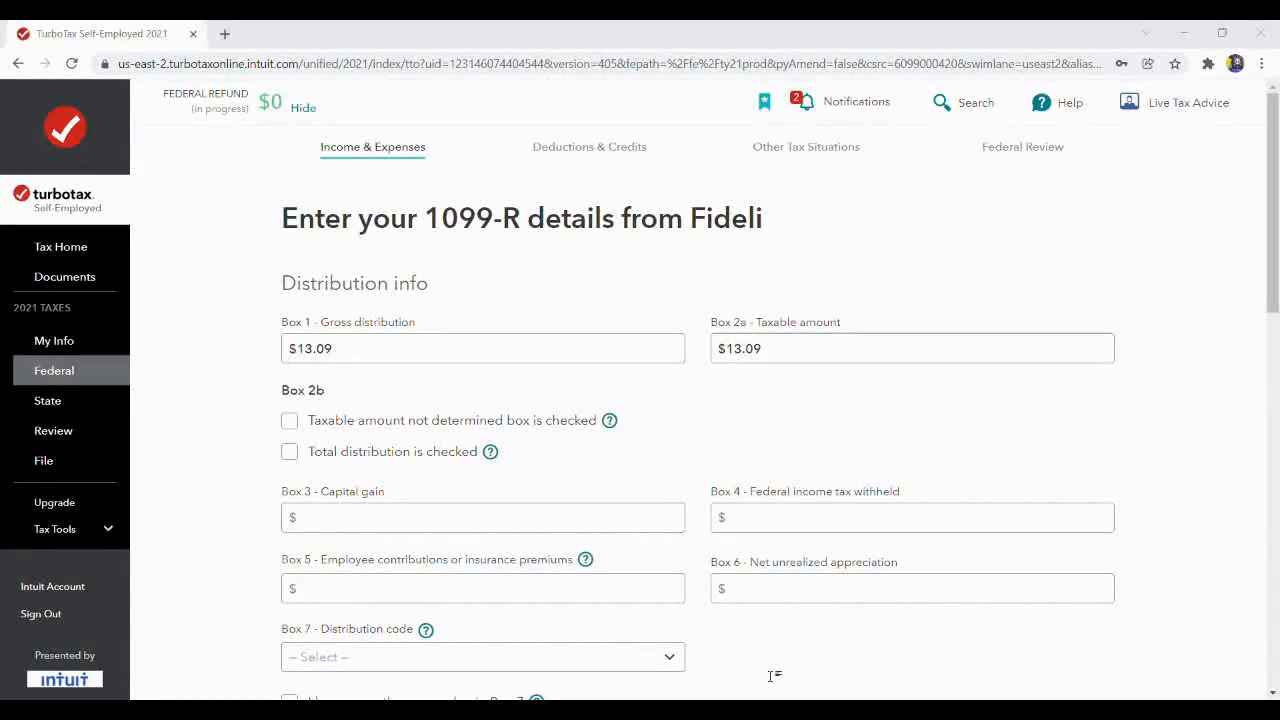
key("alt+Tab")
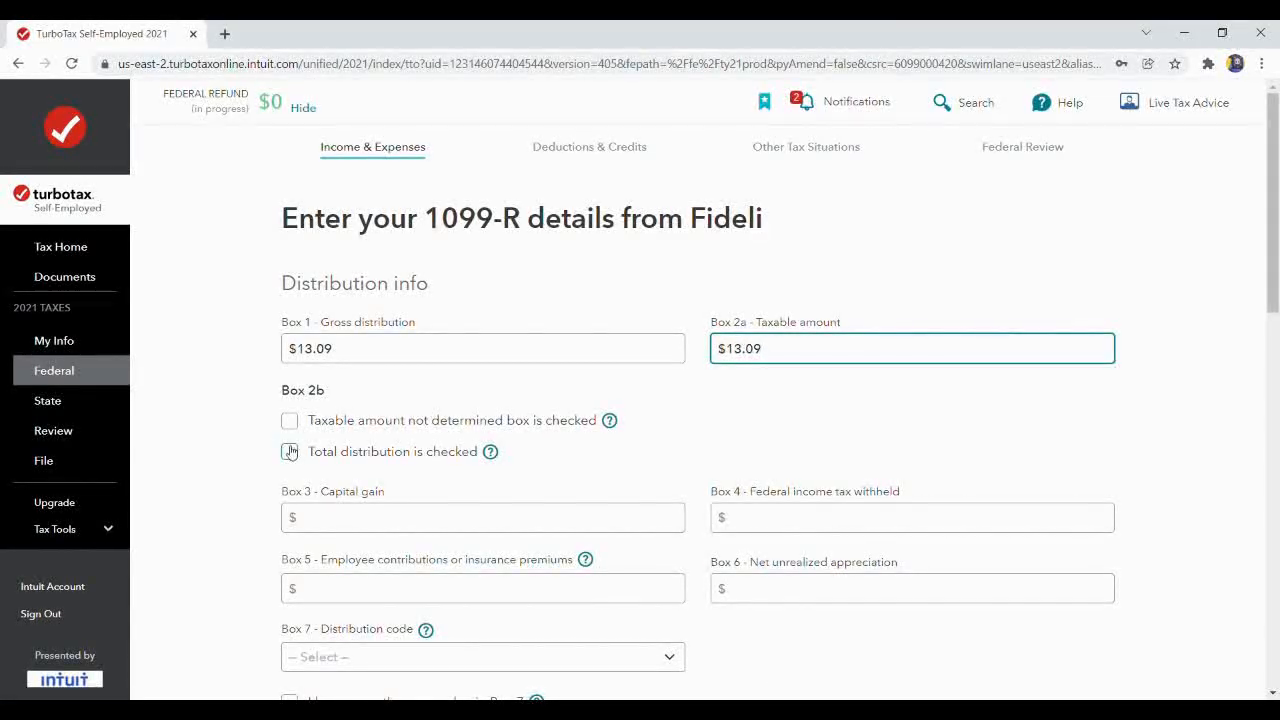
Mark the total distribution option in Box 2b, and set Box 3 capital gain and Box 4 federal income tax withheld to $0.
left_click(290, 453)
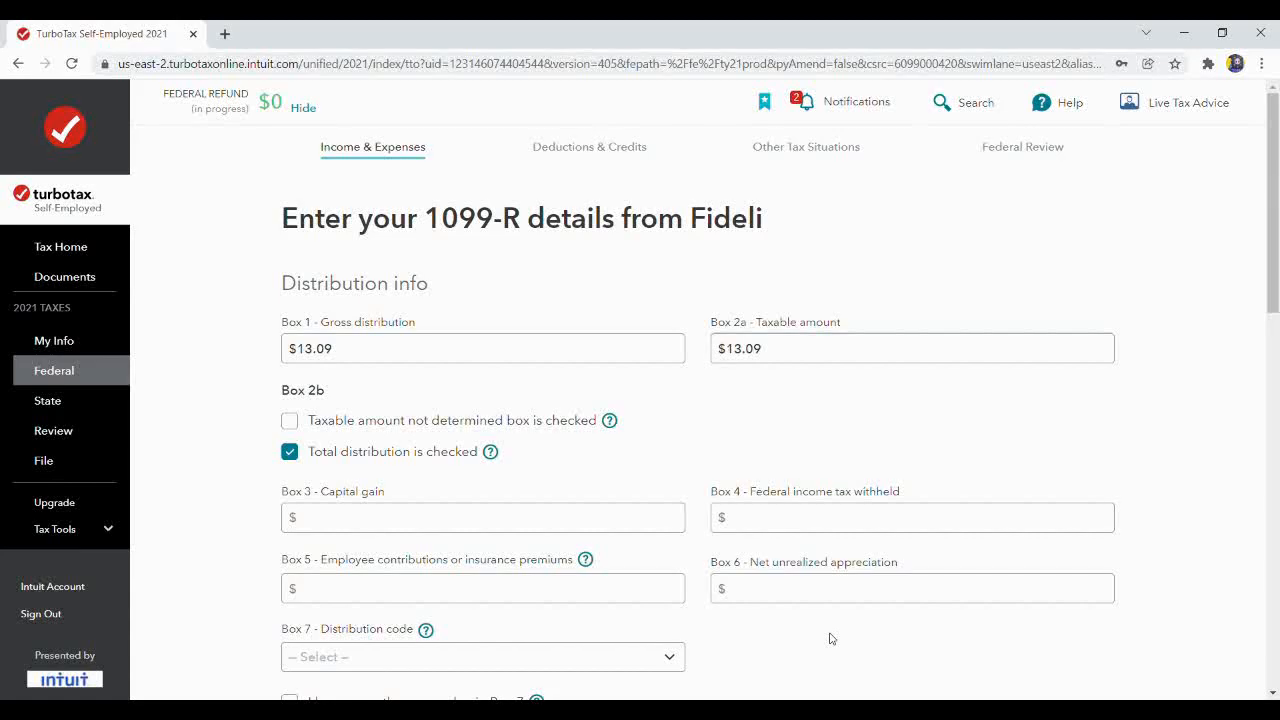
left_click(448, 519)
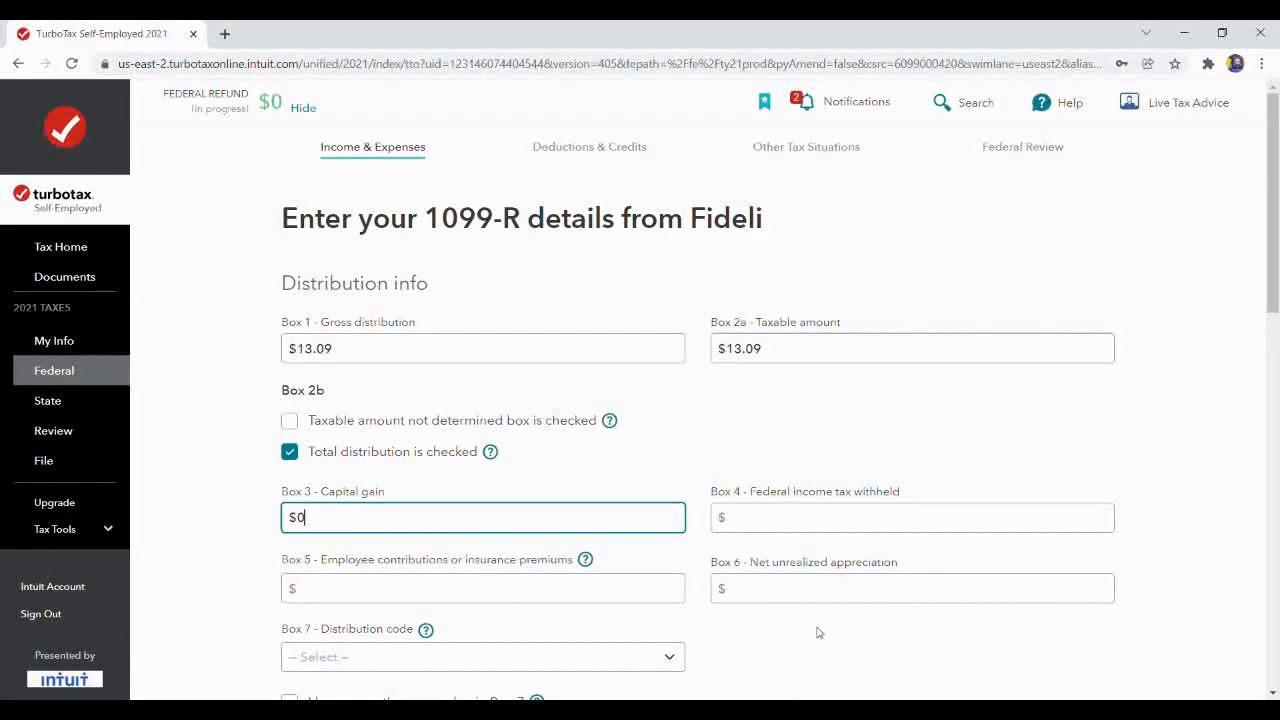
left_click(811, 526)
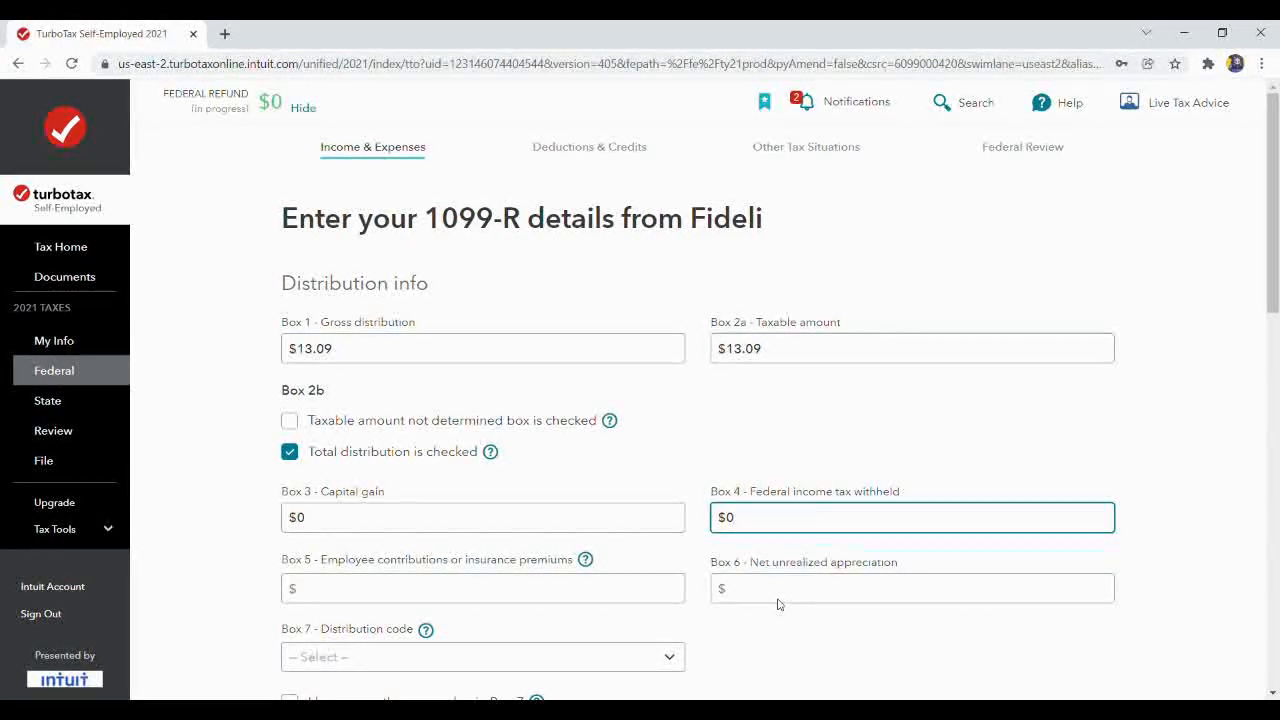
Set the Box 7 distribution code to 1, and set Box 5 employee contributions and Box 6 net unrealized appreciation to $0.
key("alt+Tab")
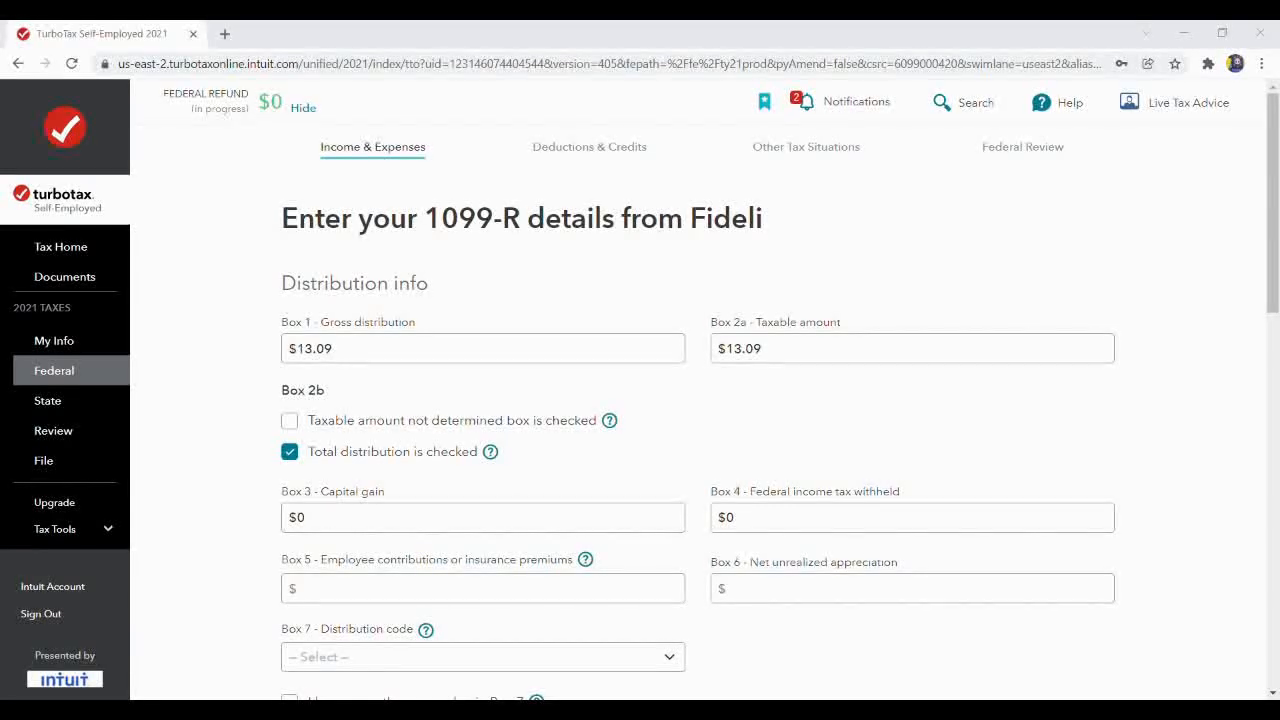
left_click_drag(1276, 309, 1277, 359)
left_click(681, 543)
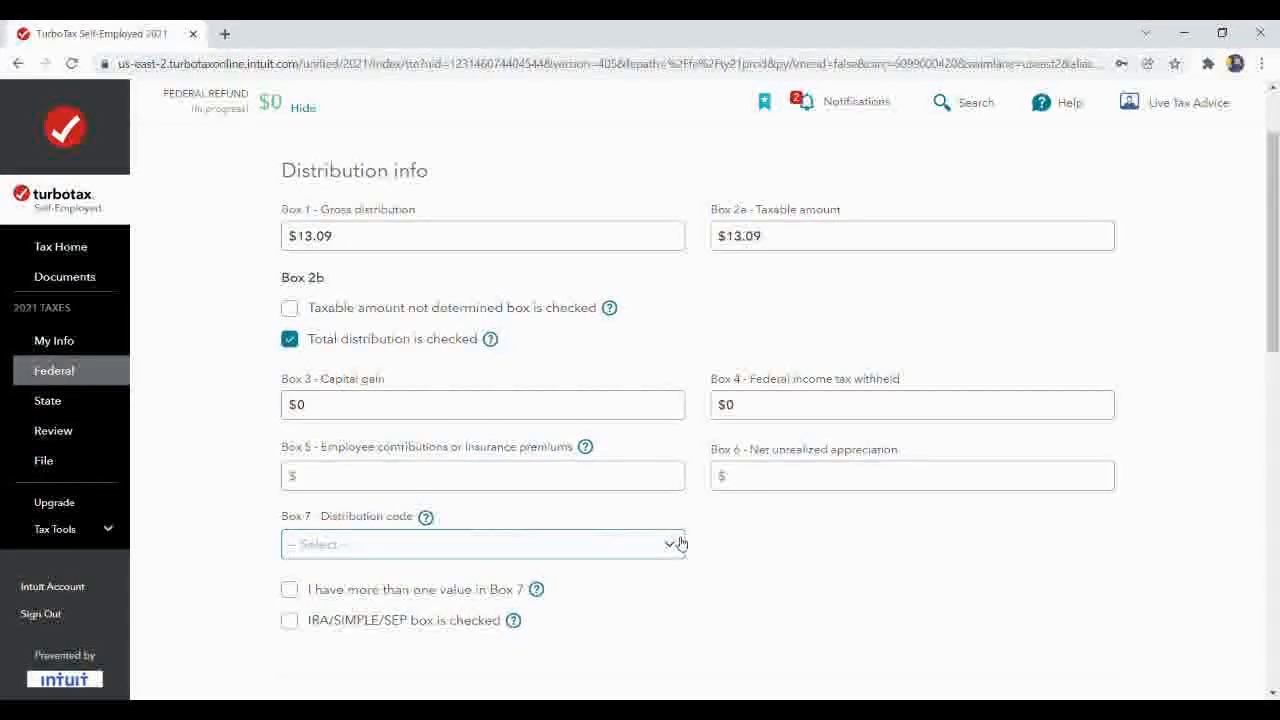
key("1")
left_click(385, 476)
type("0")
left_click(768, 481)
type("0")
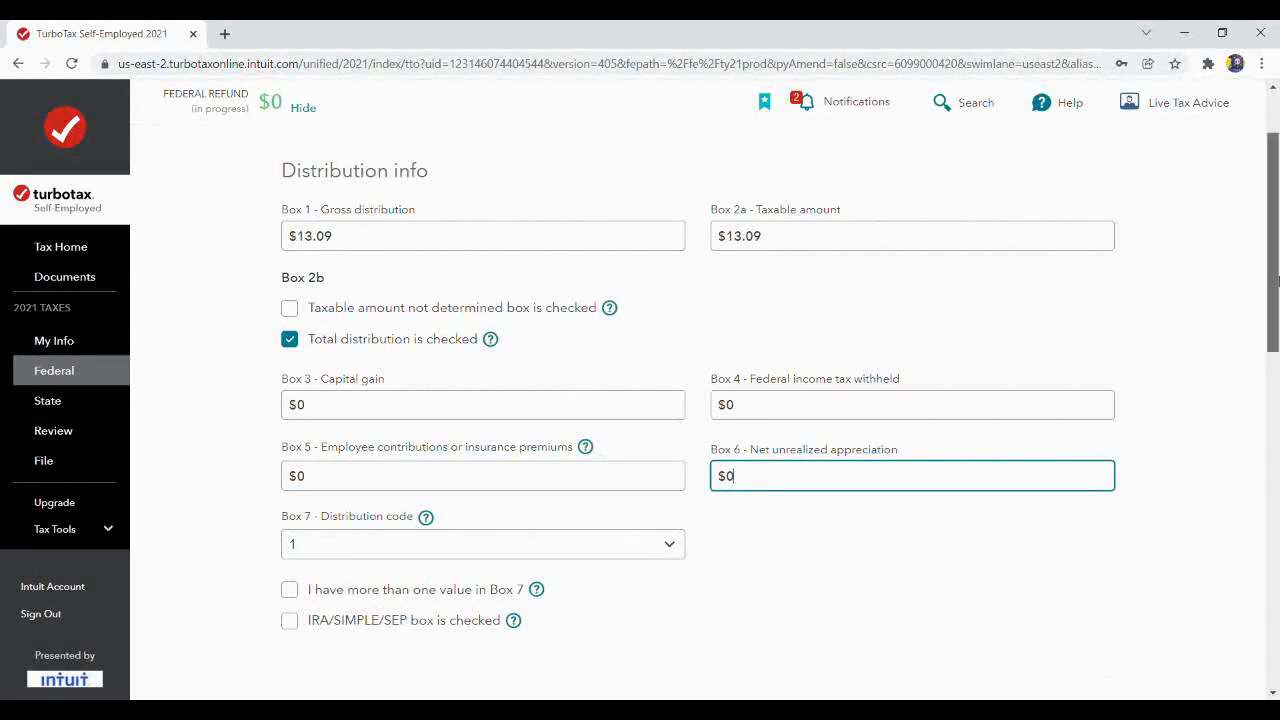
Review the 1099-R form from the distribution info through the less common items and state info.
scroll(1277, 345, "down", 2)
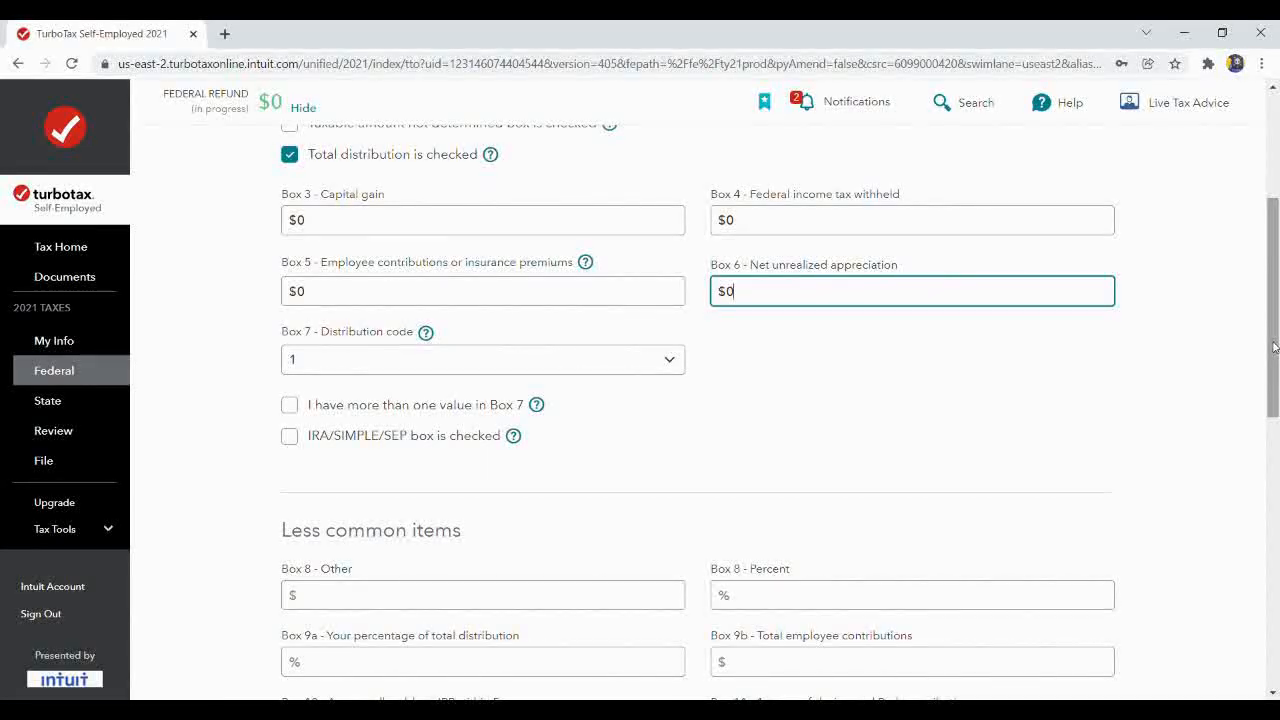
left_click_drag(1274, 347, 1272, 564)
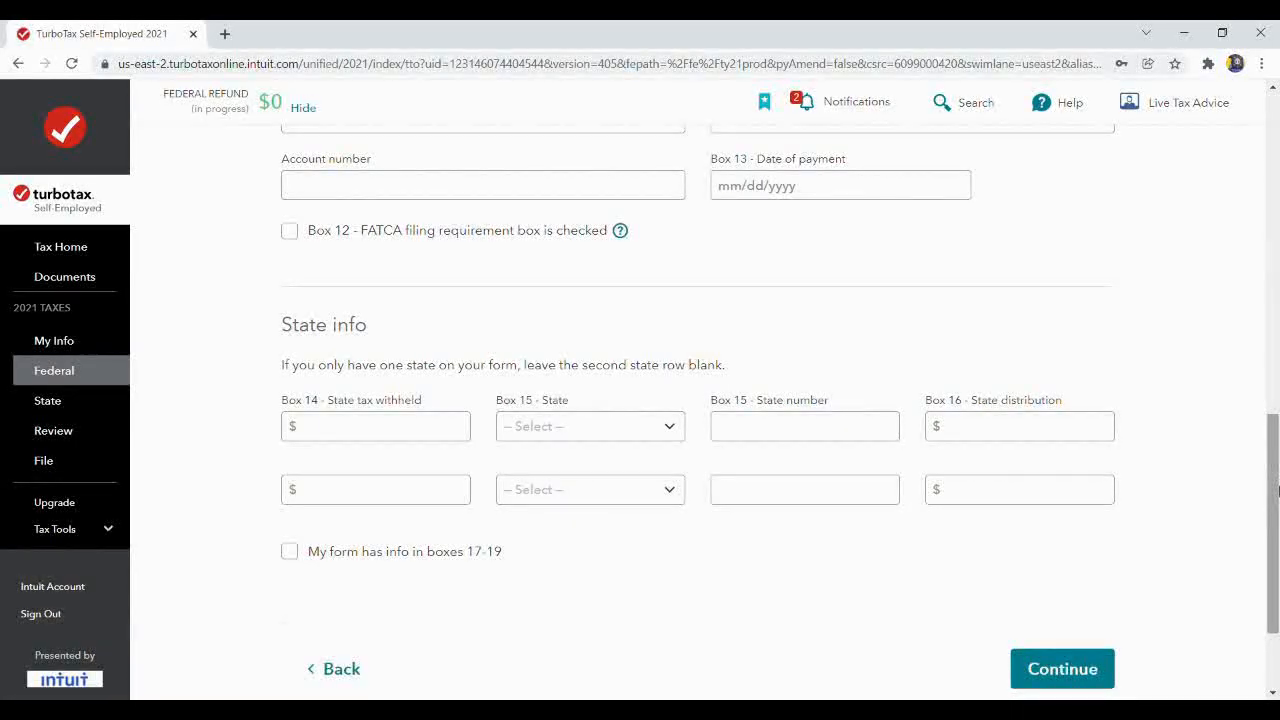
left_click_drag(1276, 462, 1273, 160)
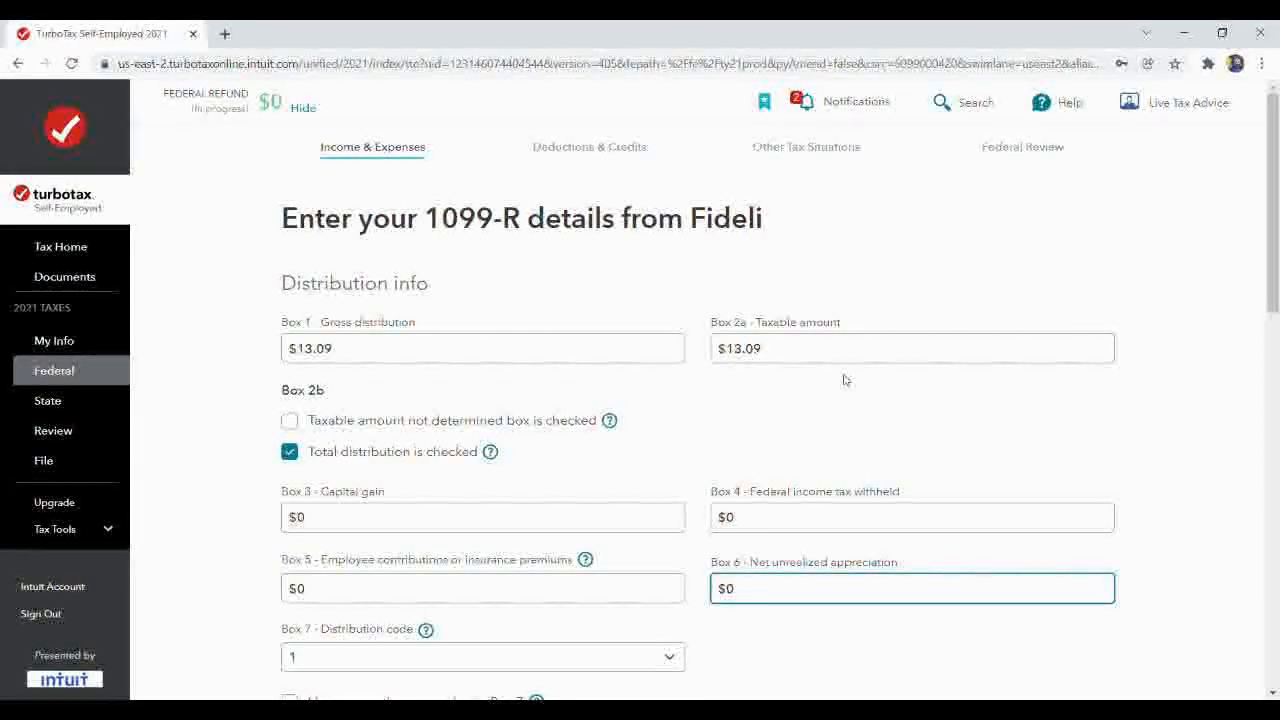
left_click_drag(1273, 230, 1274, 690)
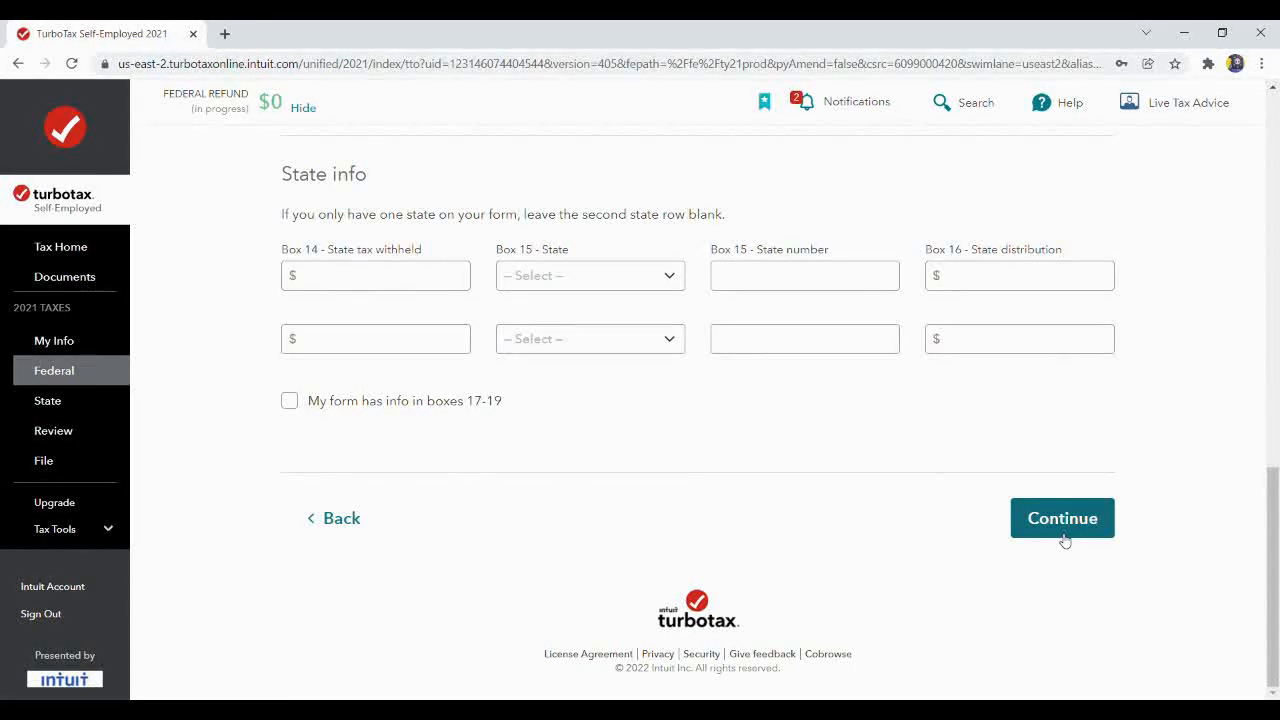
left_click_drag(1274, 572, 1276, 485)
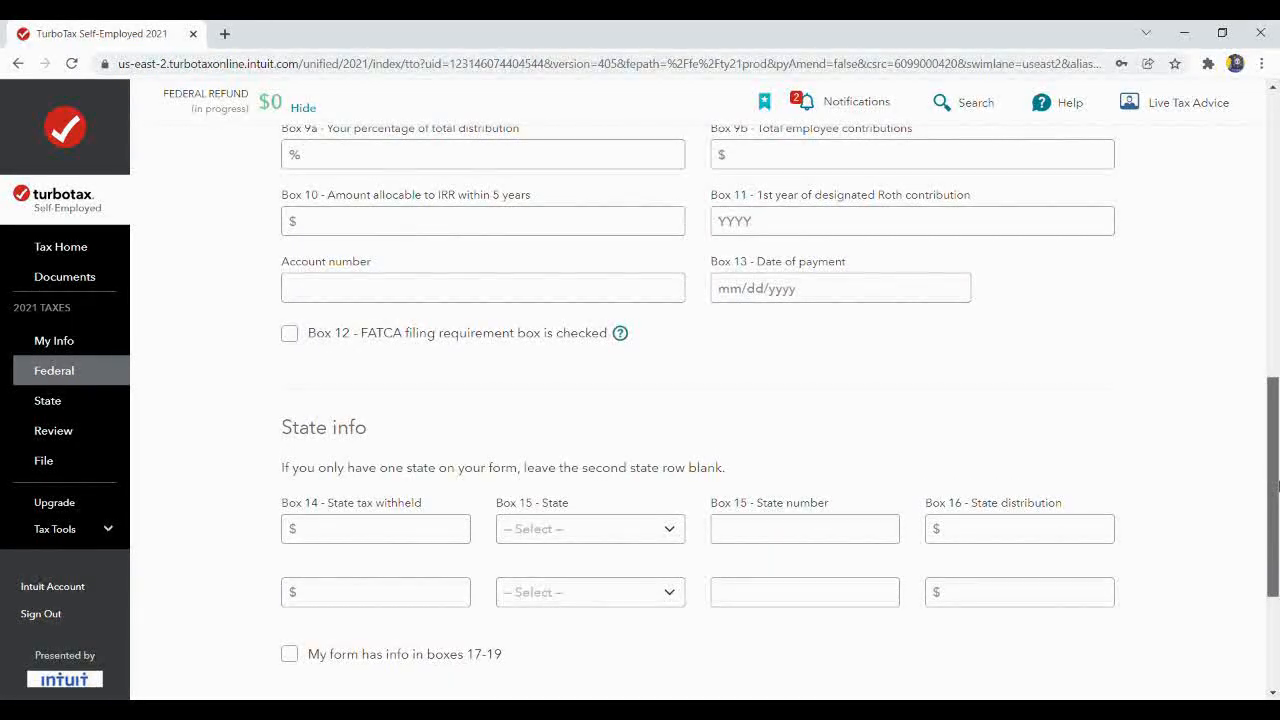
left_click_drag(1276, 485, 1276, 131)
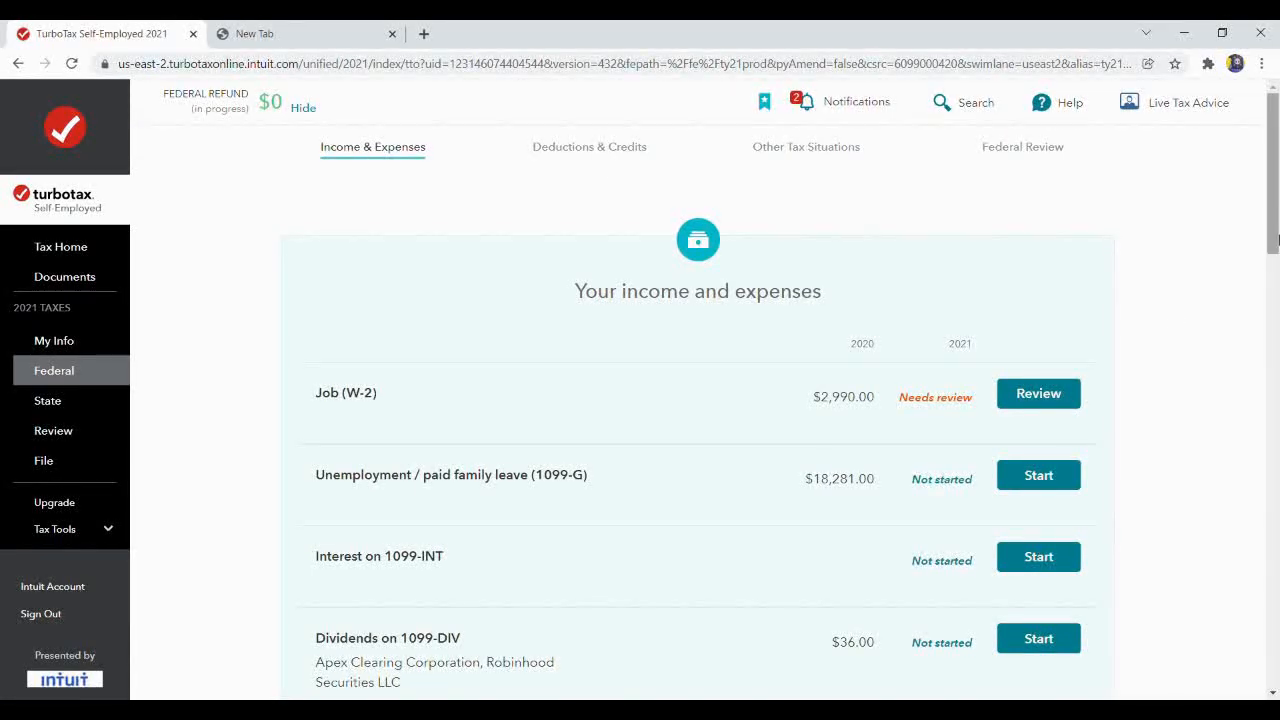
Revisit the self-employment income and expenses section and answer Yes to having such income or expenses.
left_click_drag(1277, 207, 1272, 383)
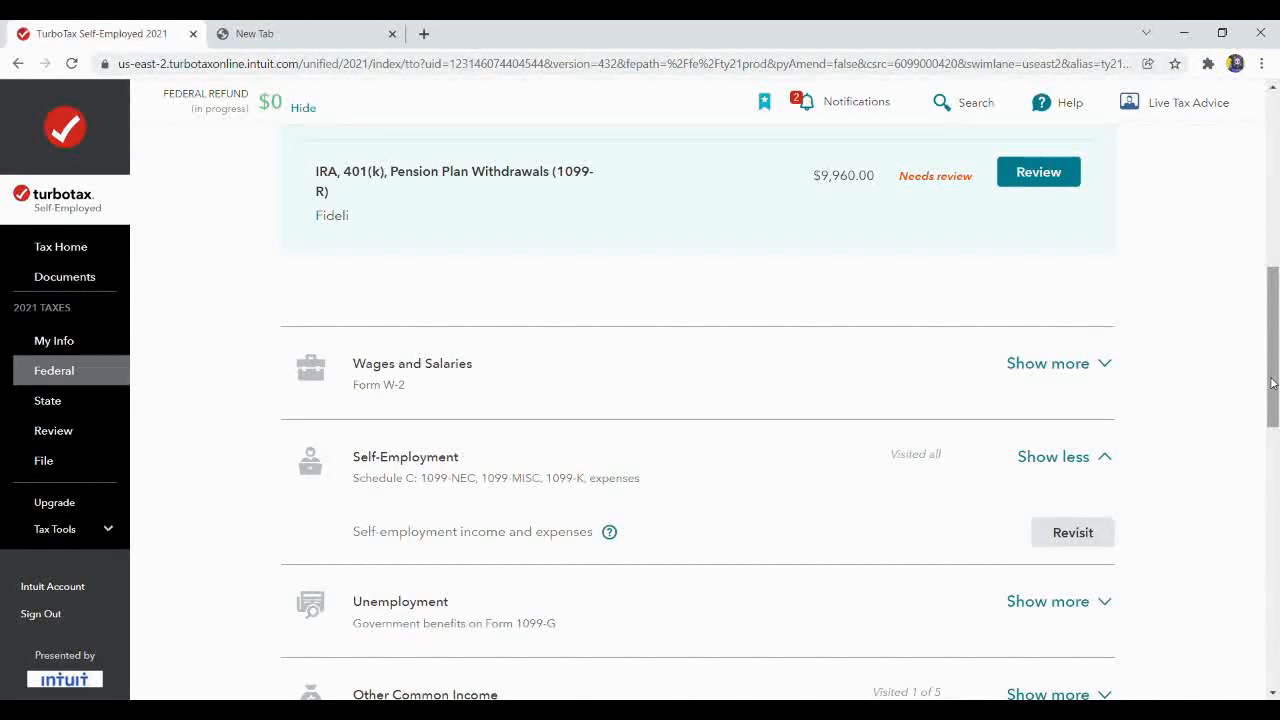
left_click_drag(1273, 383, 1275, 355)
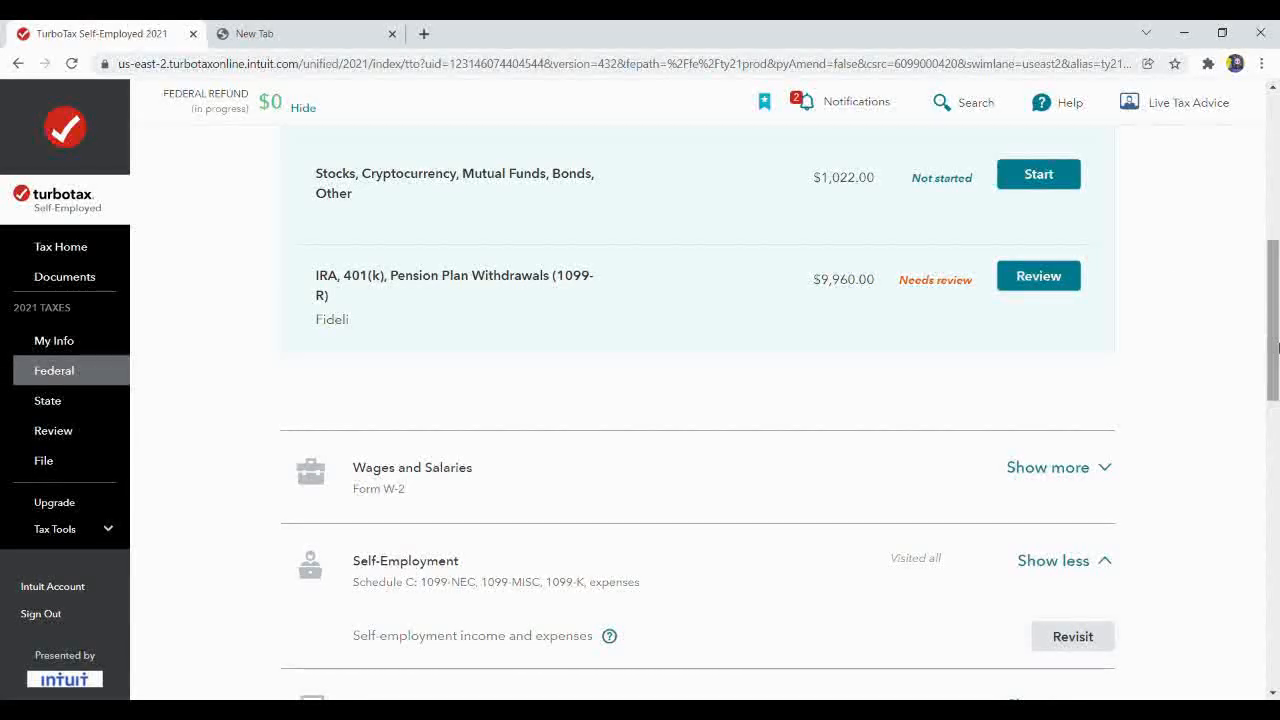
left_click_drag(1277, 346, 1266, 157)
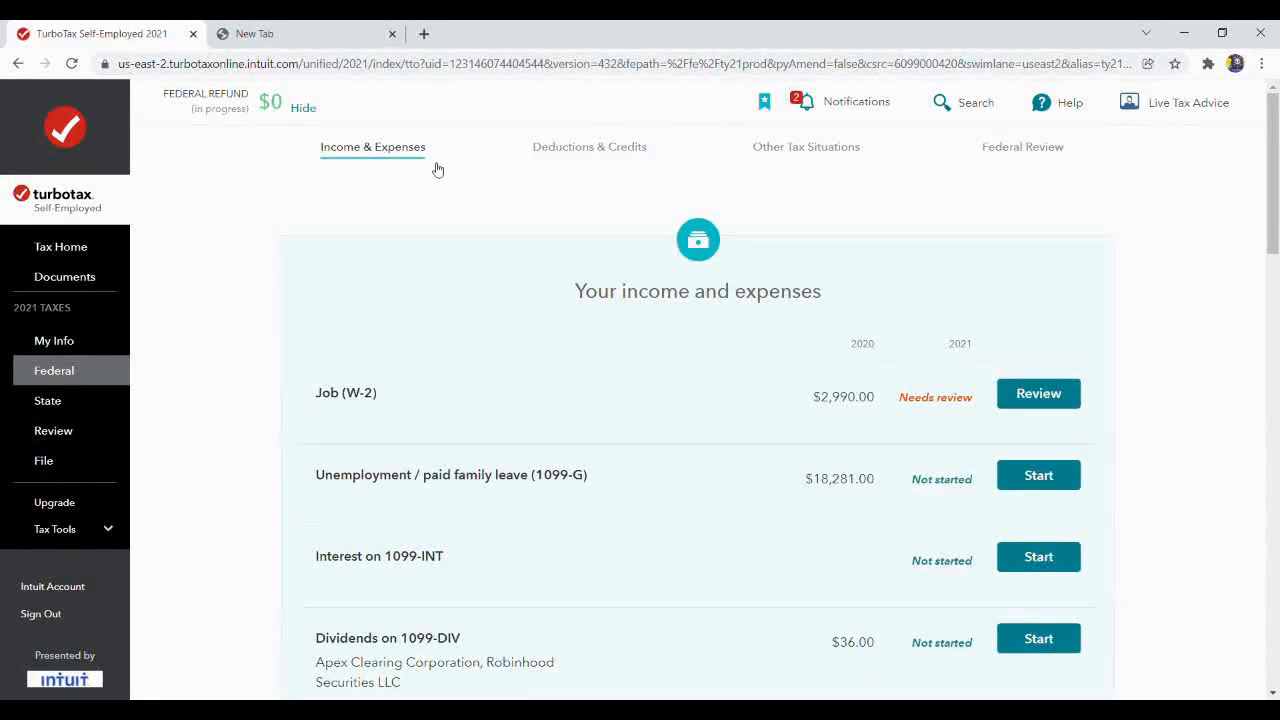
left_click_drag(1277, 195, 1277, 384)
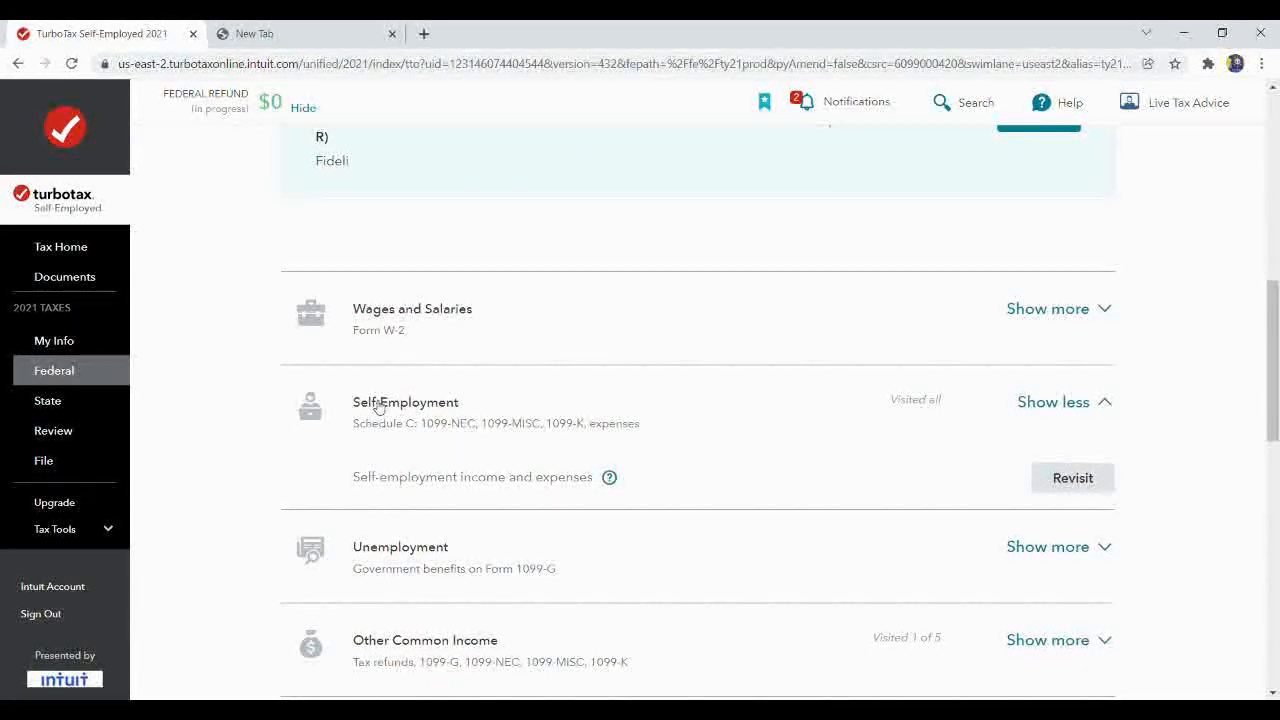
left_click(1073, 478)
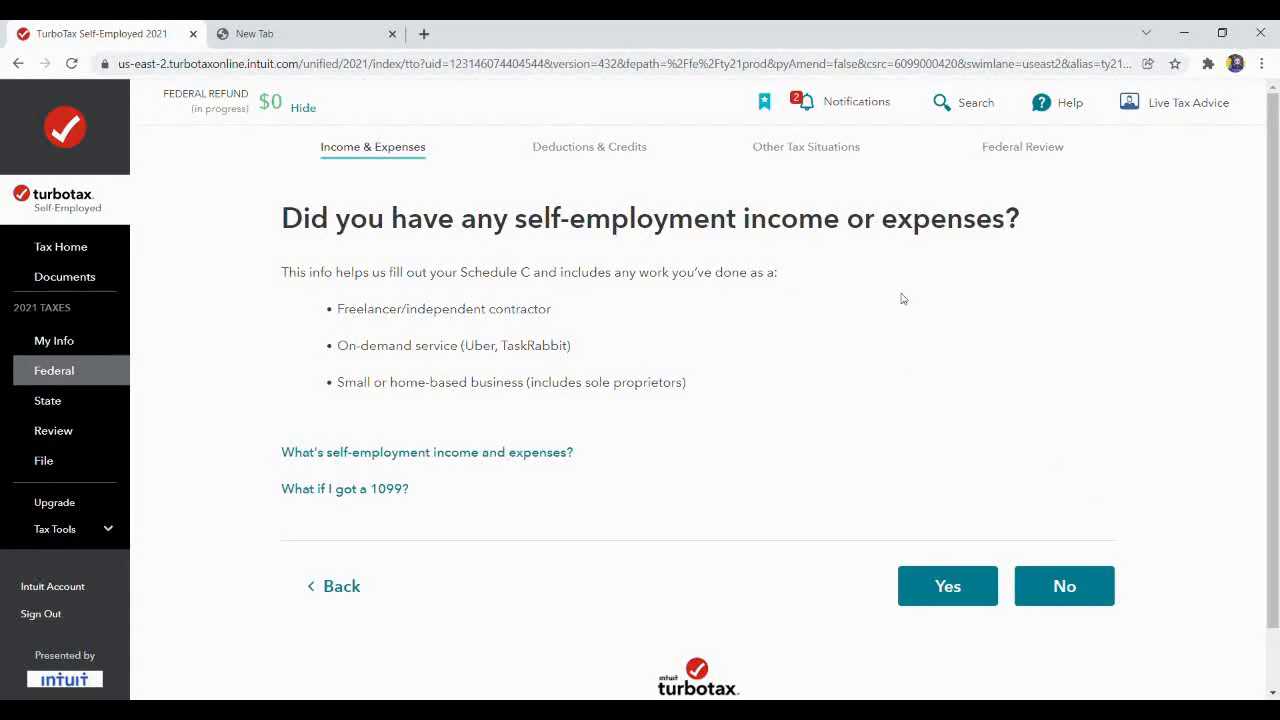
left_click(948, 590)
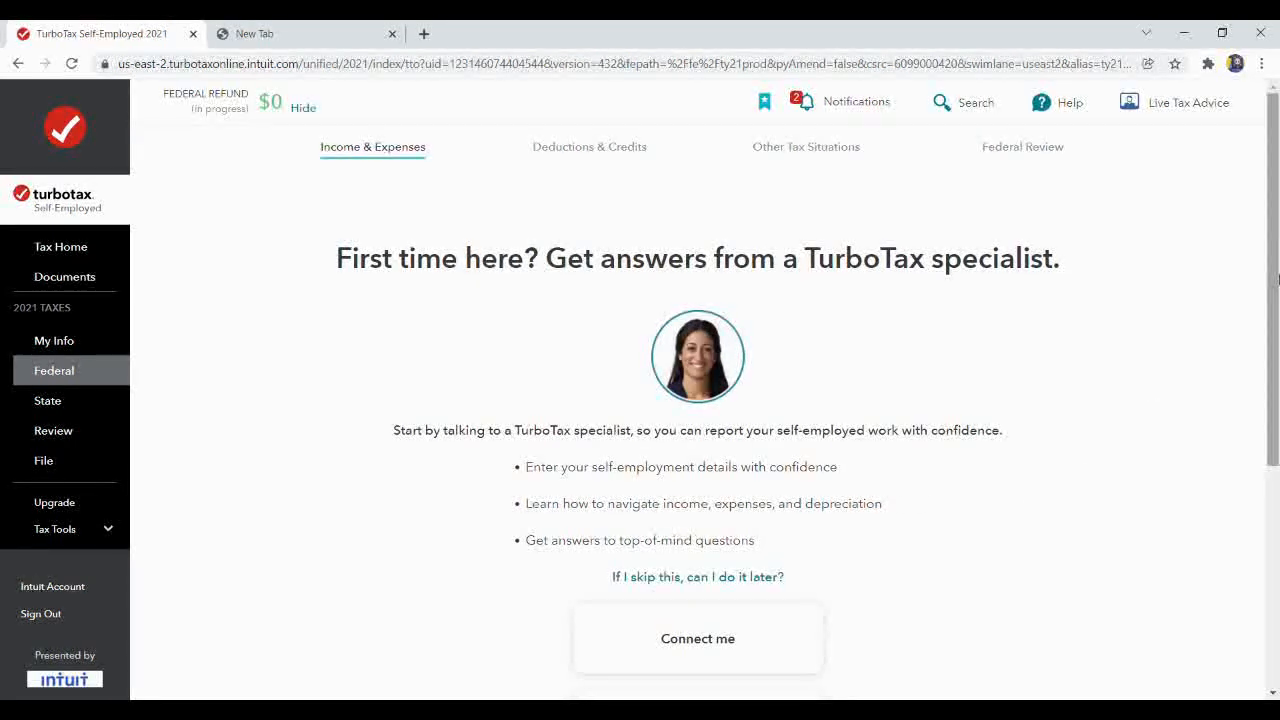
Decline the offer to talk to a TurboTax specialist with No thanks and continue.
scroll(1150, 387, "down", 3)
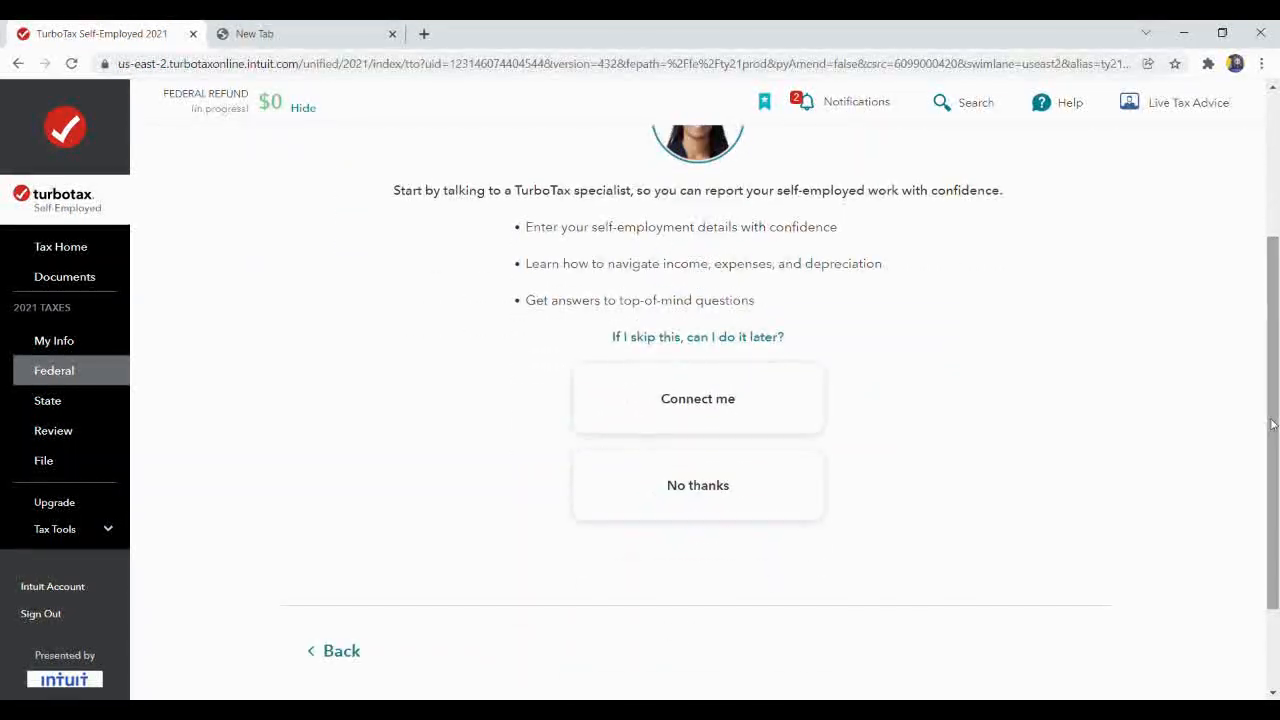
left_click(790, 479)
left_click(1110, 641)
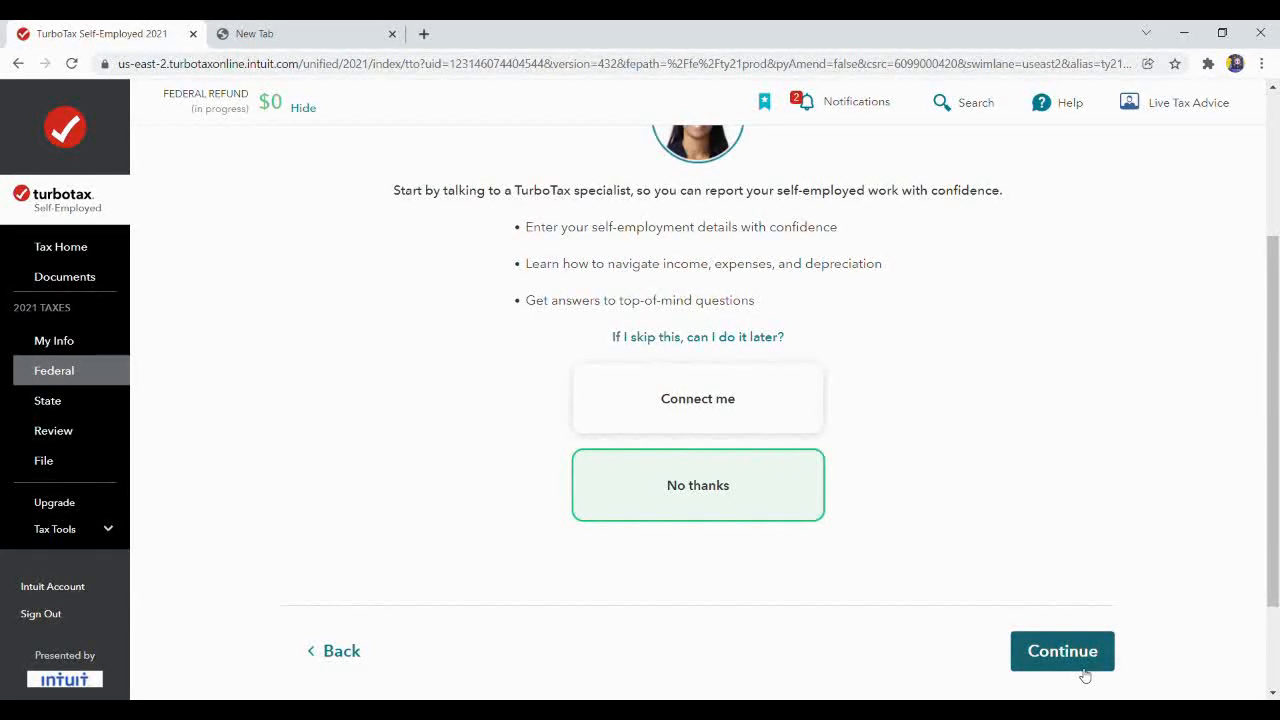
Enter lyft as the type of self-employment work and confirm it as Rideshare driving.
left_click(603, 340)
type("lyf")
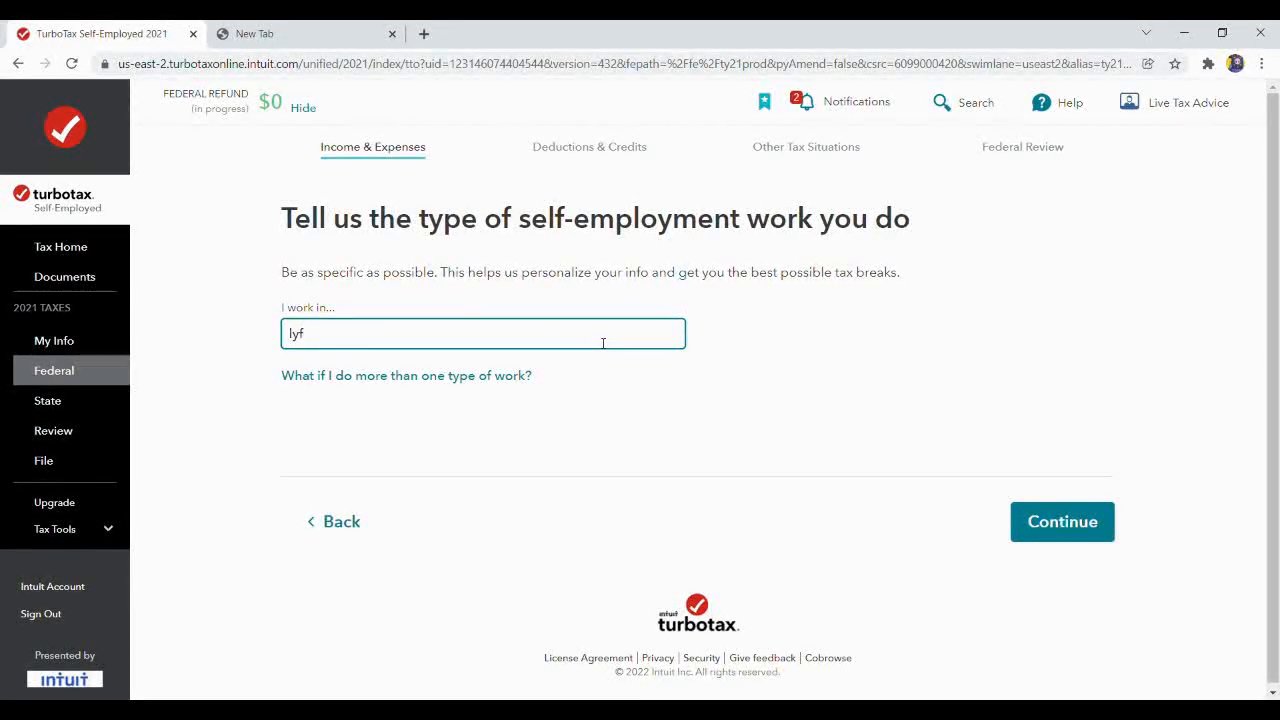
type("t")
left_click(1078, 528)
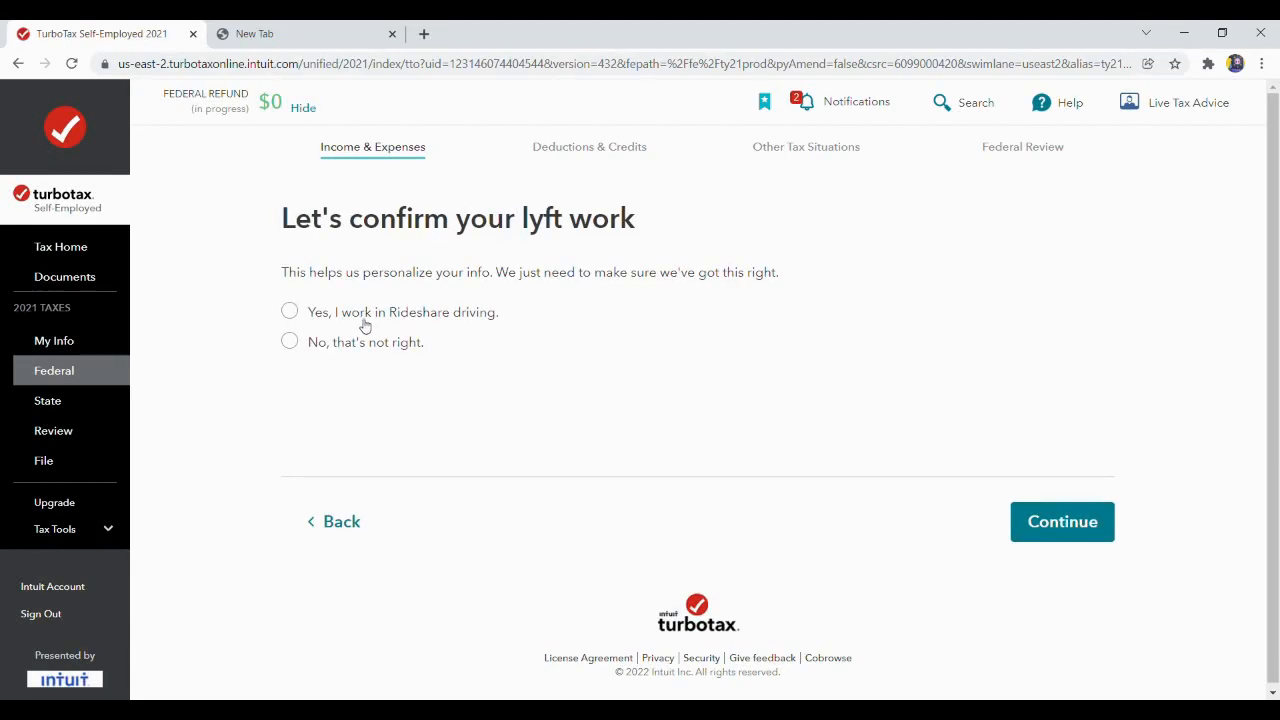
left_click(327, 317)
left_click(1064, 525)
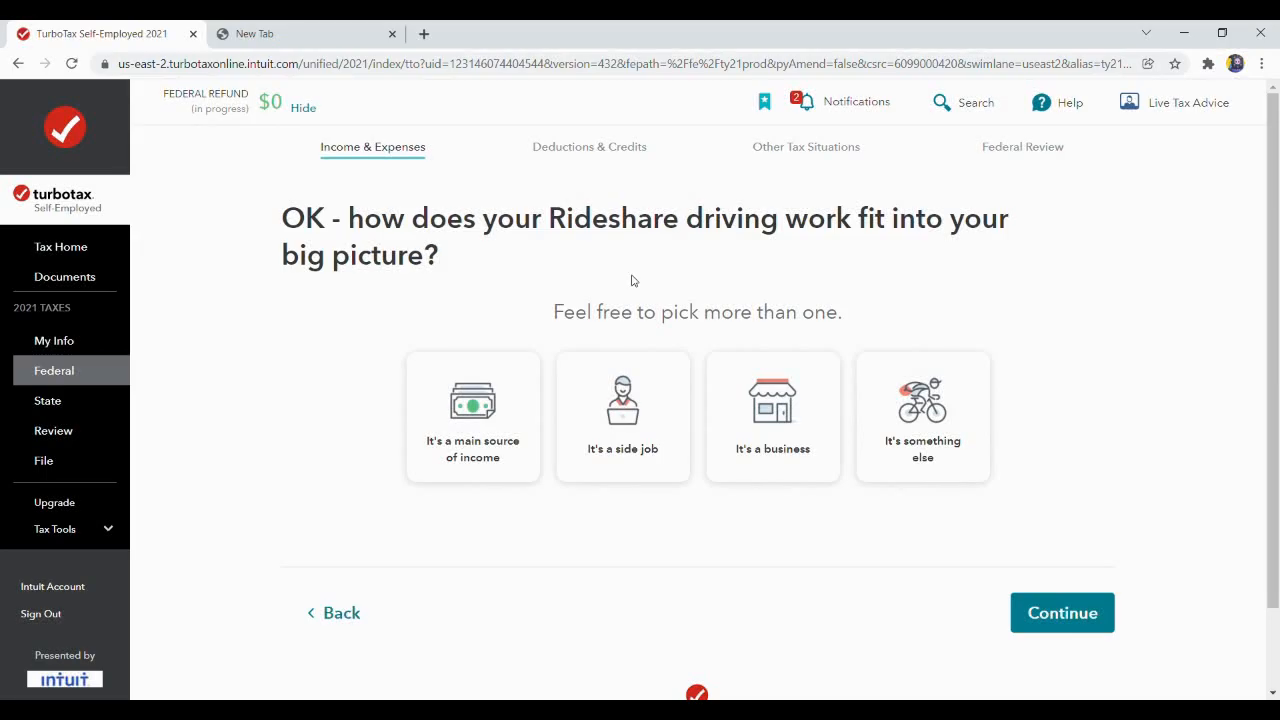
Mark the Rideshare driving work as both a main source of income and a side job, and continue.
left_click(470, 409)
left_click(618, 410)
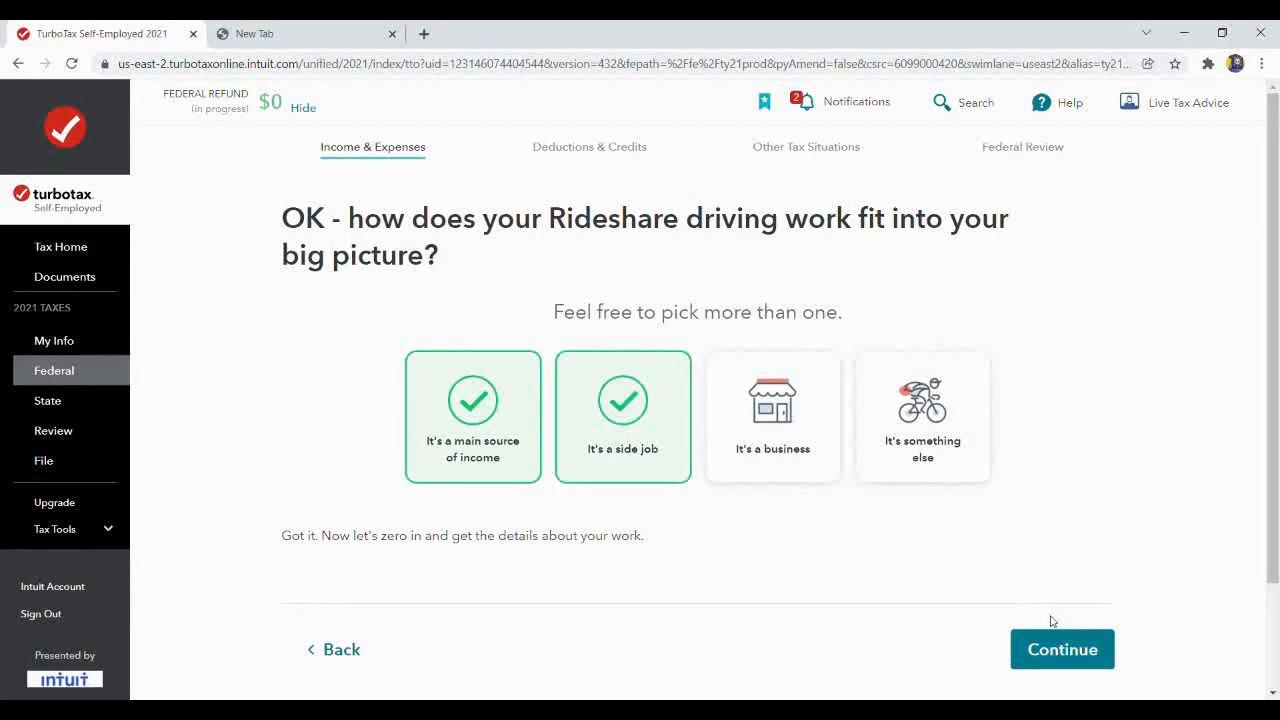
left_click(1064, 650)
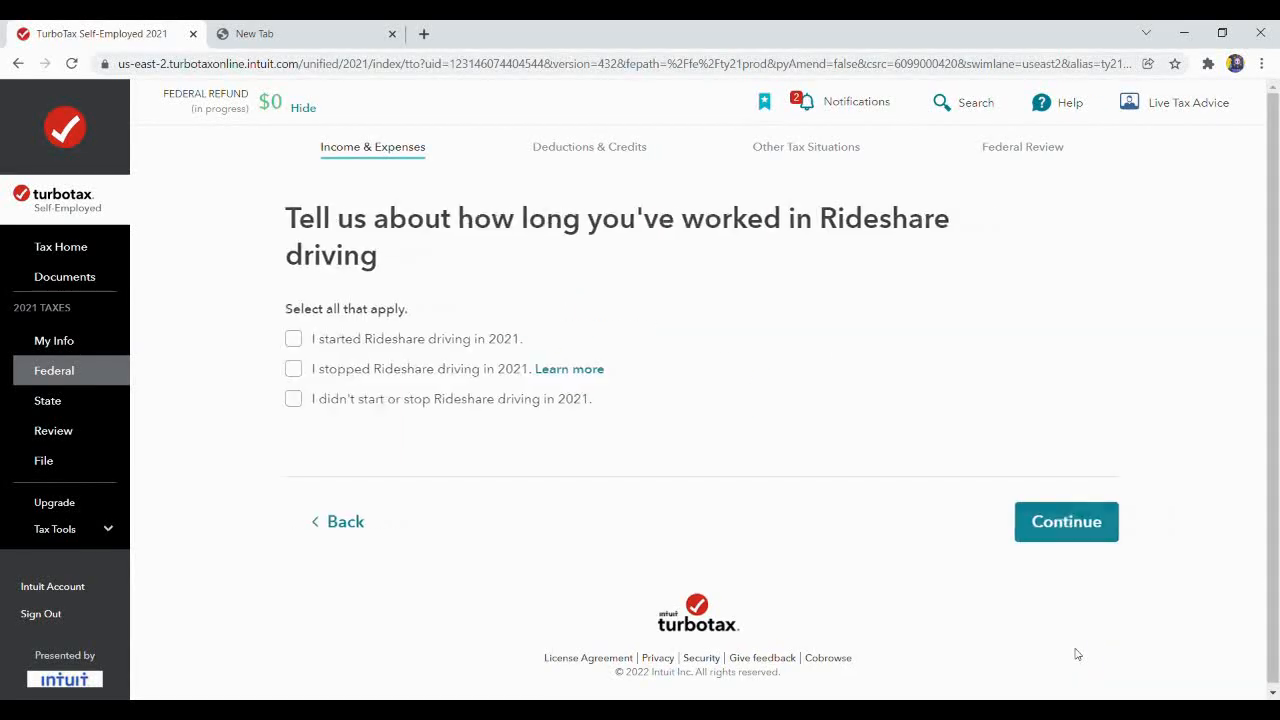
Indicate that Rideshare driving started in 2021, with 01/01/2021 as the start date, and continue.
left_click(323, 338)
left_click(404, 393)
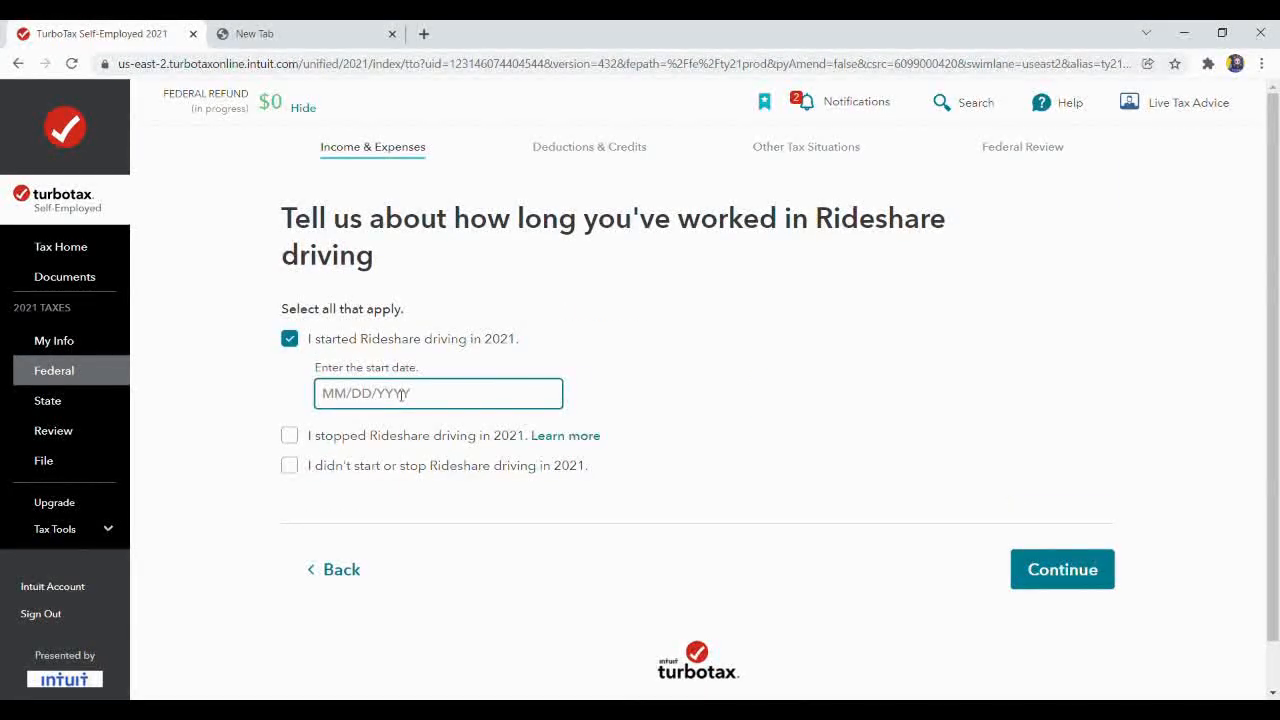
type("01/01/2021")
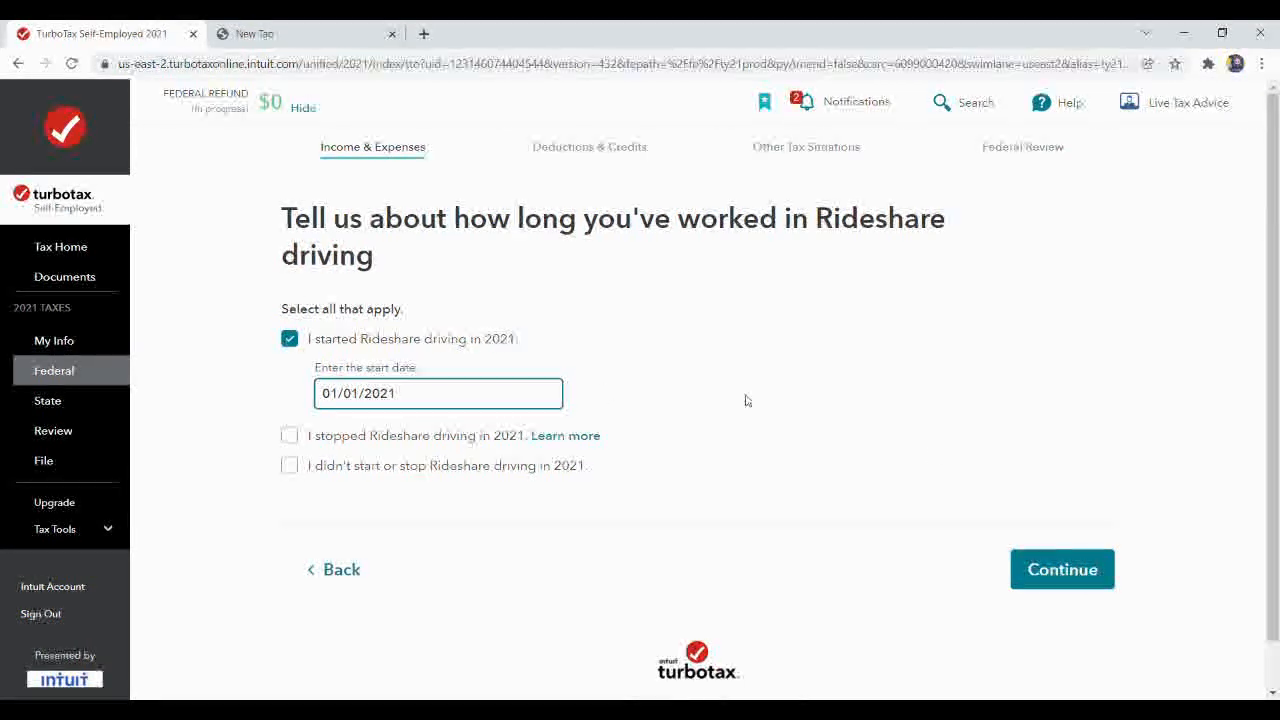
left_click(1054, 571)
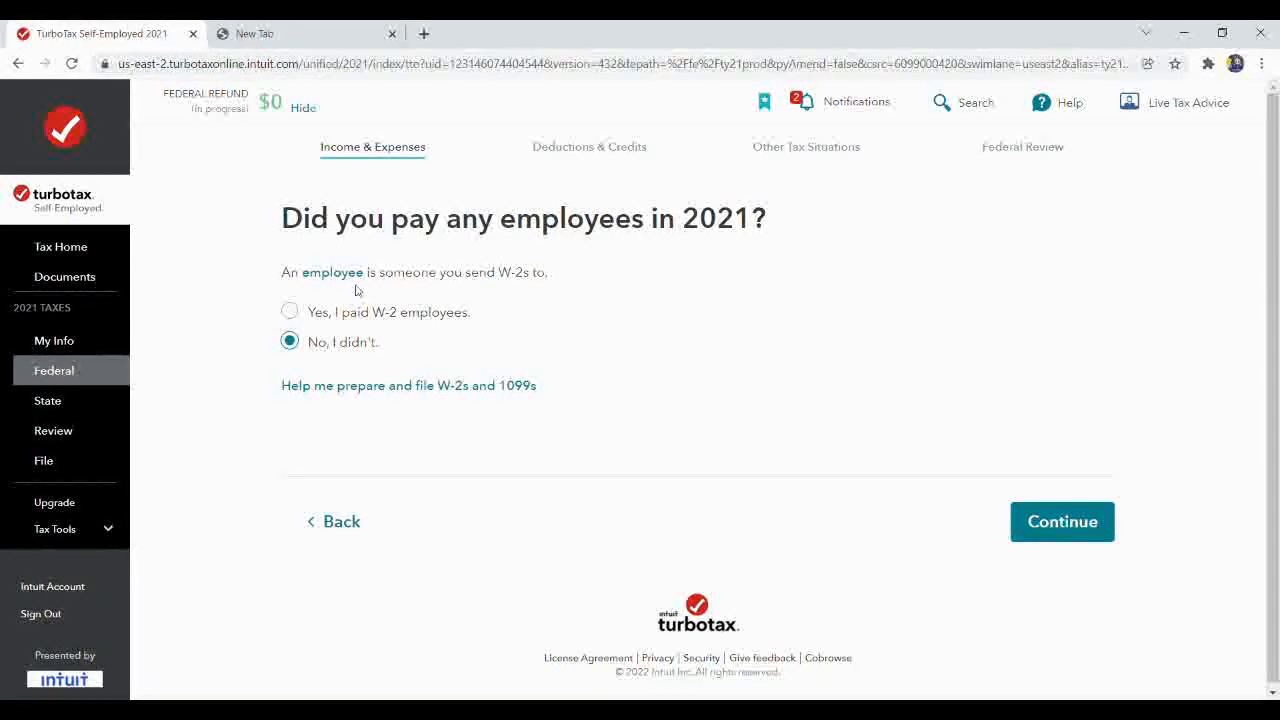
Answer that no employees were paid and no contractor or 1099 payments were made, and that none of the less common situations apply.
left_click(1047, 528)
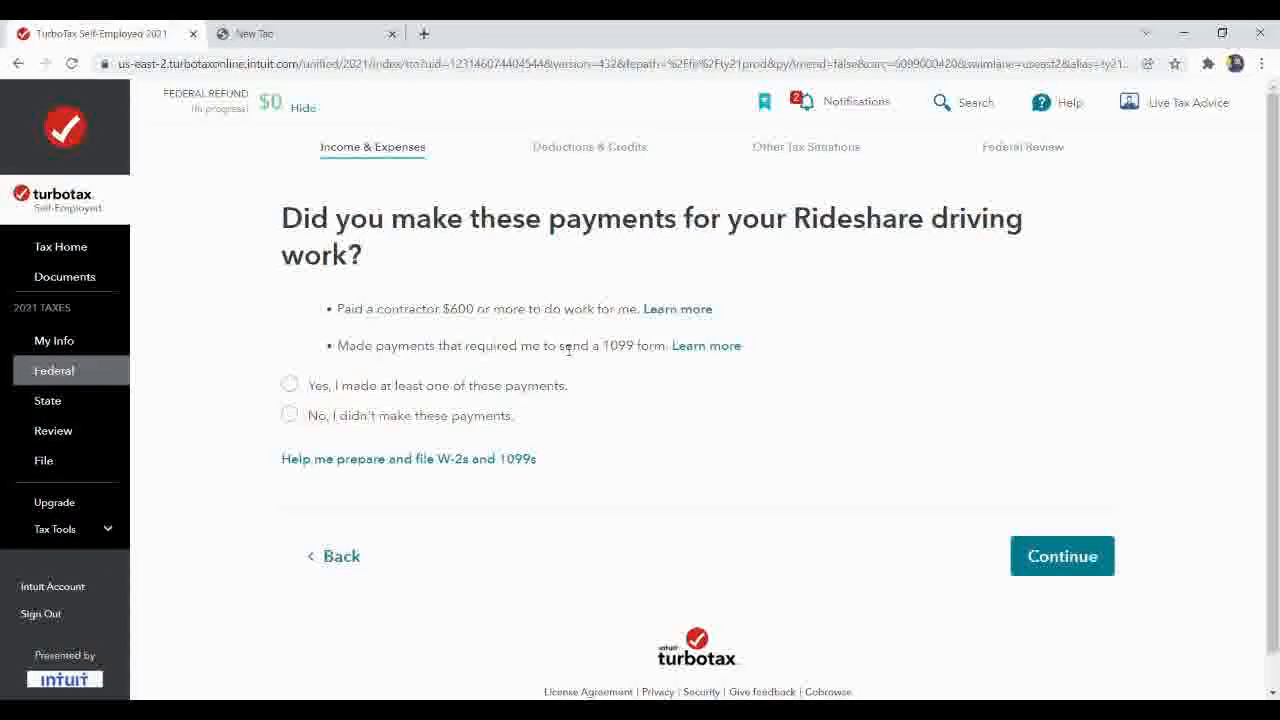
left_click(289, 415)
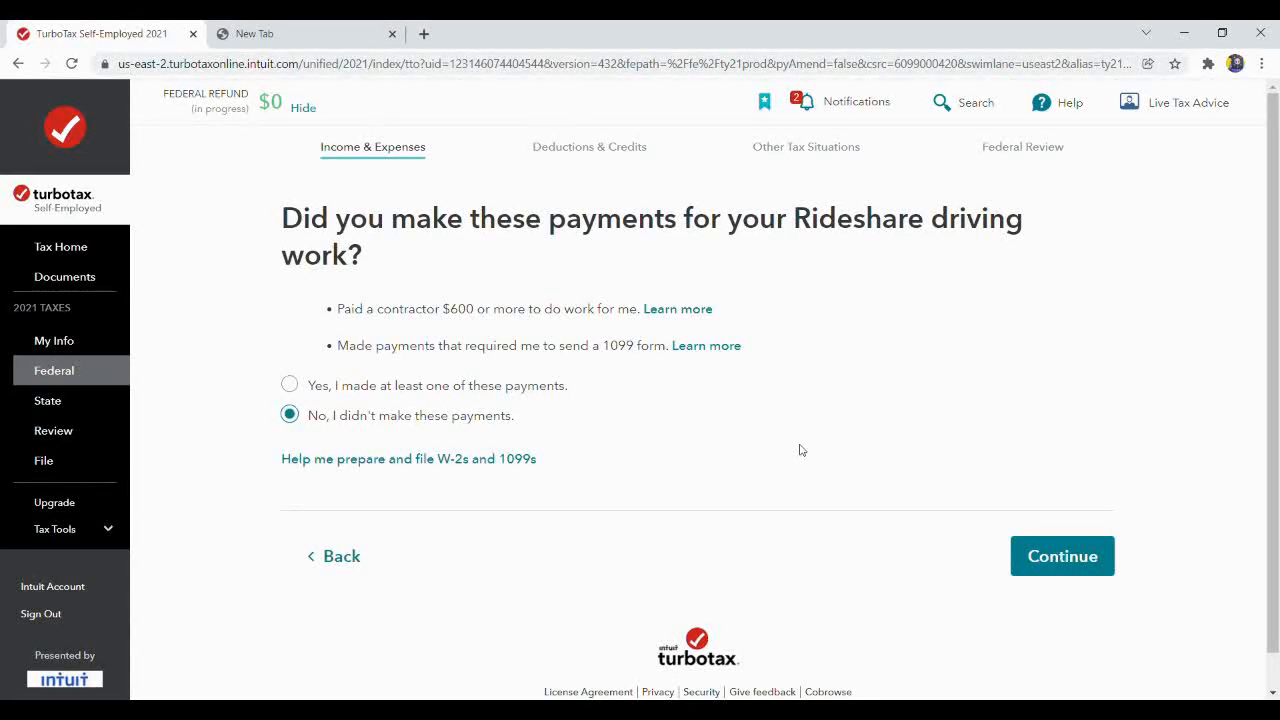
left_click(1072, 562)
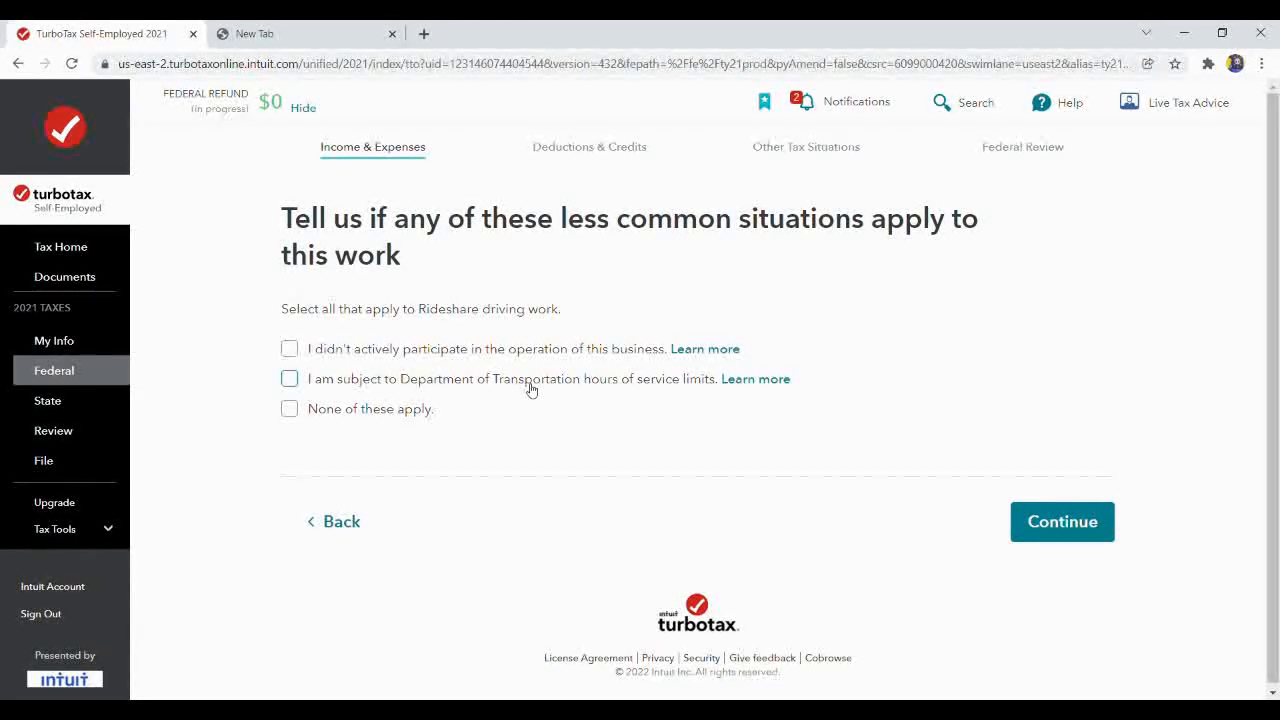
left_click(290, 412)
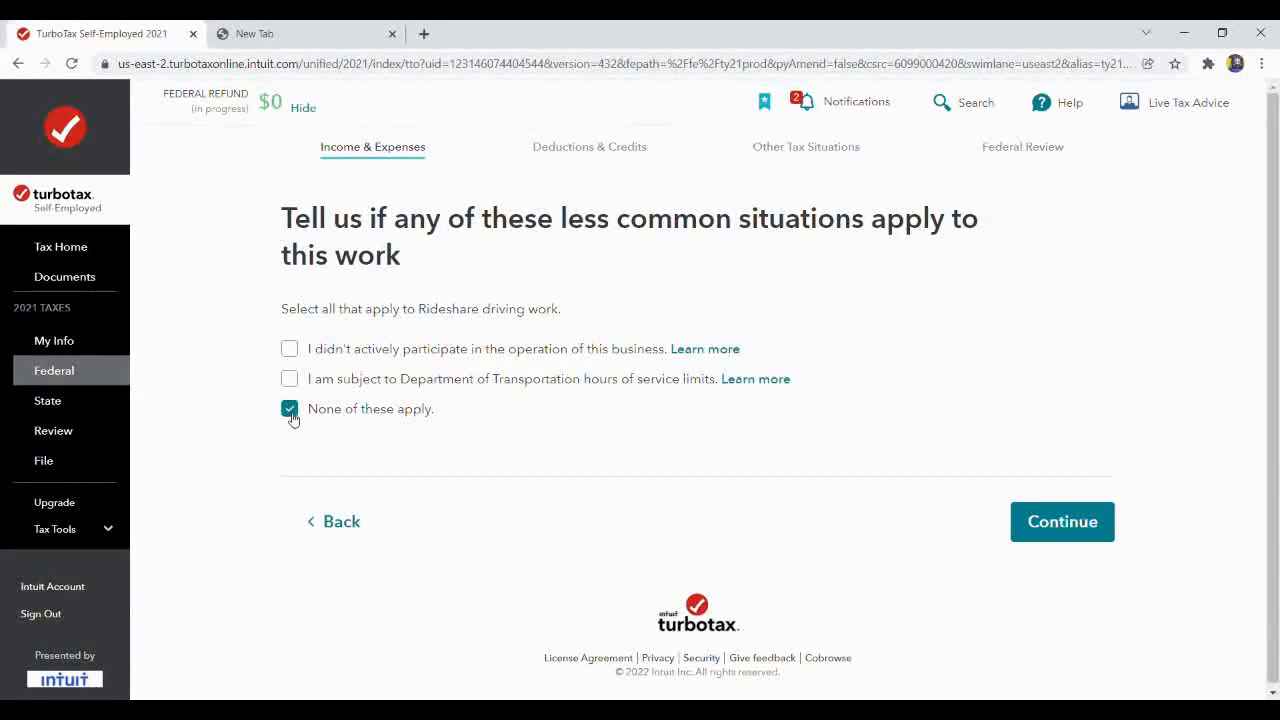
left_click(1100, 538)
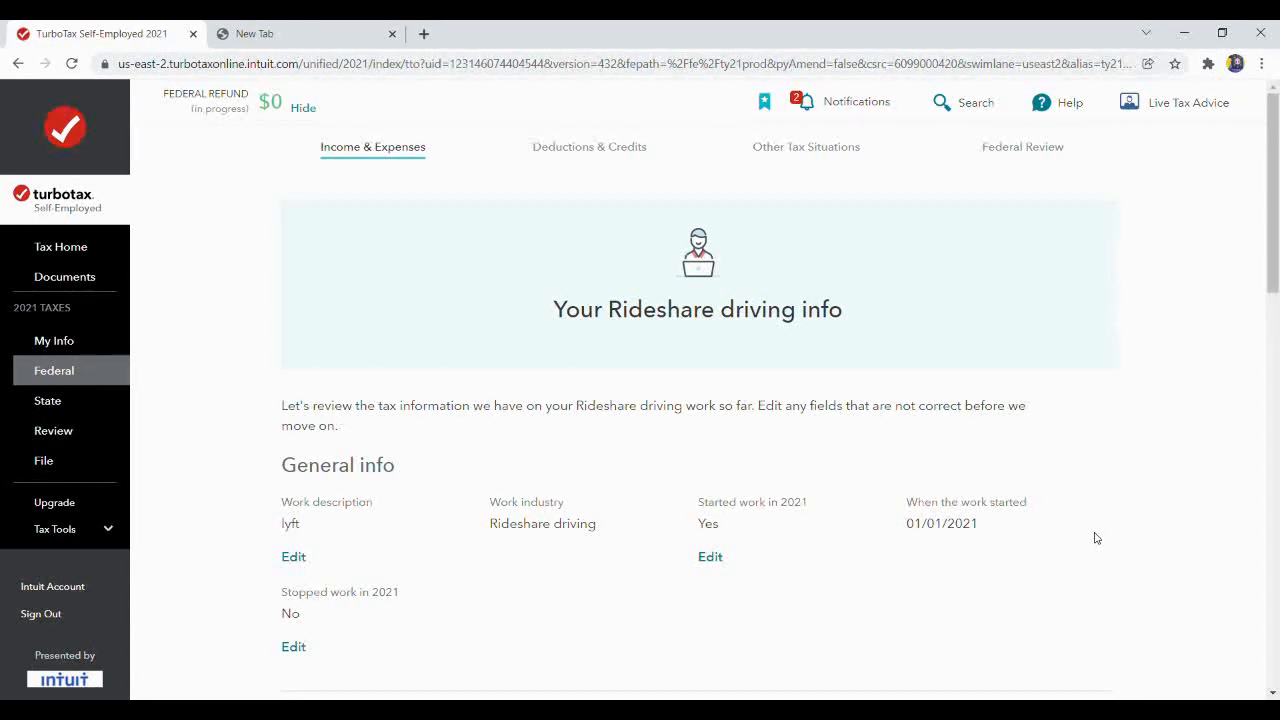
Continue with Lyft as the 2021 rideshare company, import its tax info, and review the imported income and expenses.
left_click_drag(1273, 188, 1273, 191)
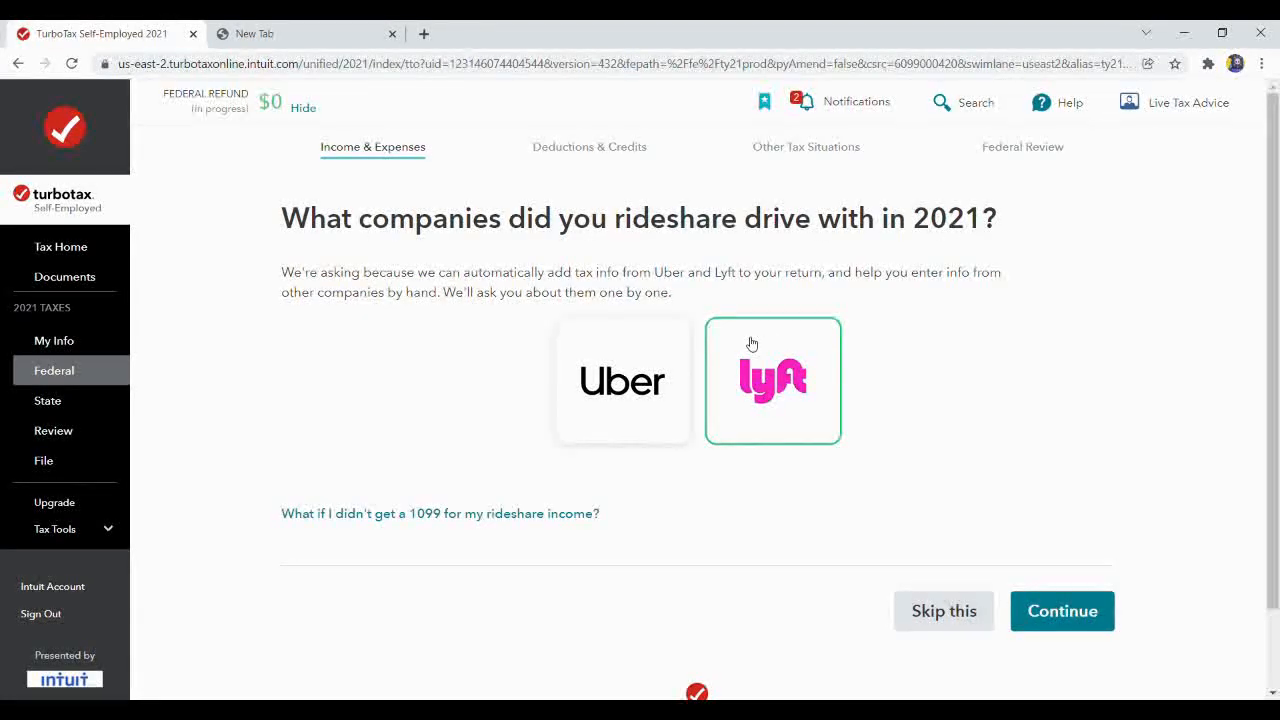
left_click(1062, 611)
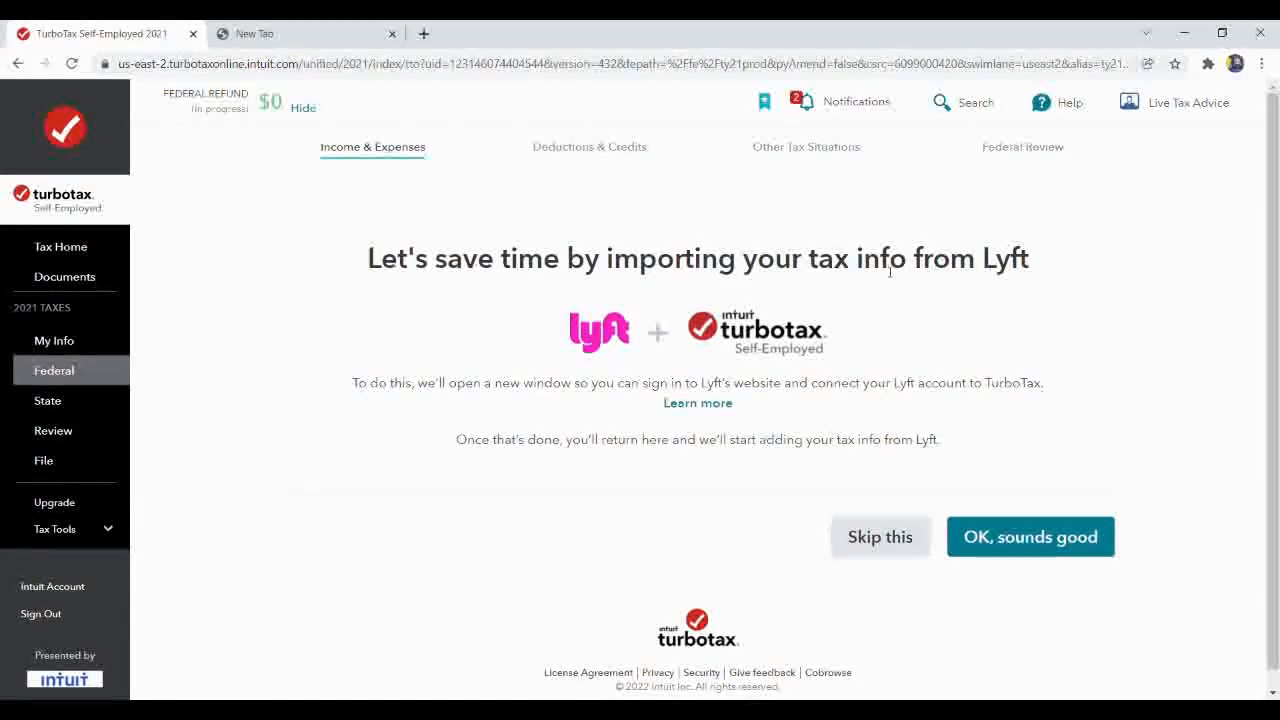
left_click(1037, 535)
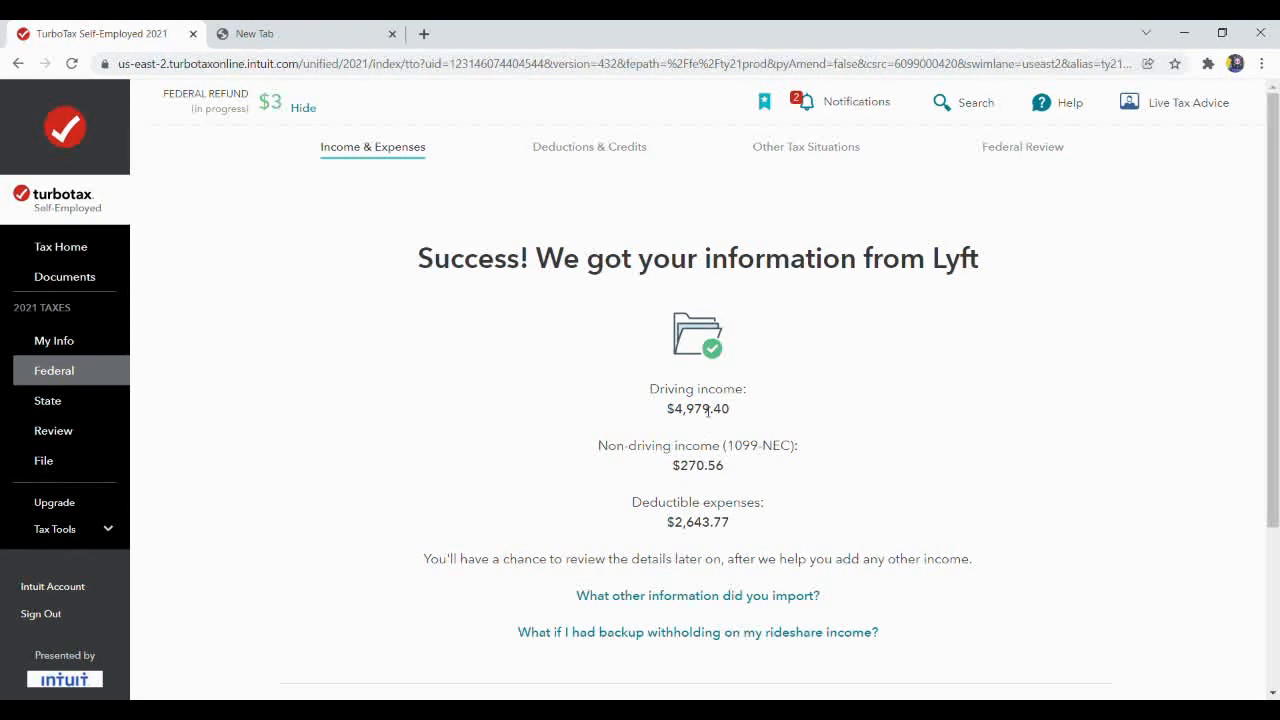
scroll(1262, 420, "down", 3)
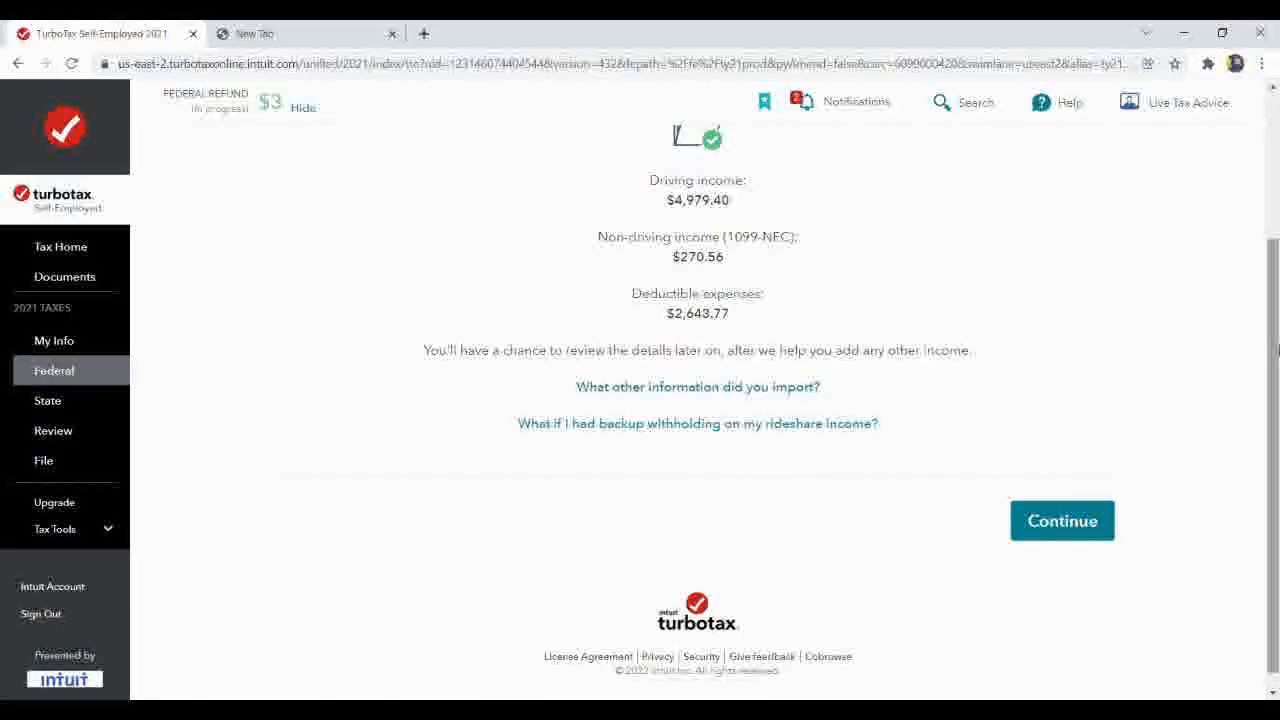
scroll(1277, 347, "up", 2)
scroll(1277, 347, "down", 2)
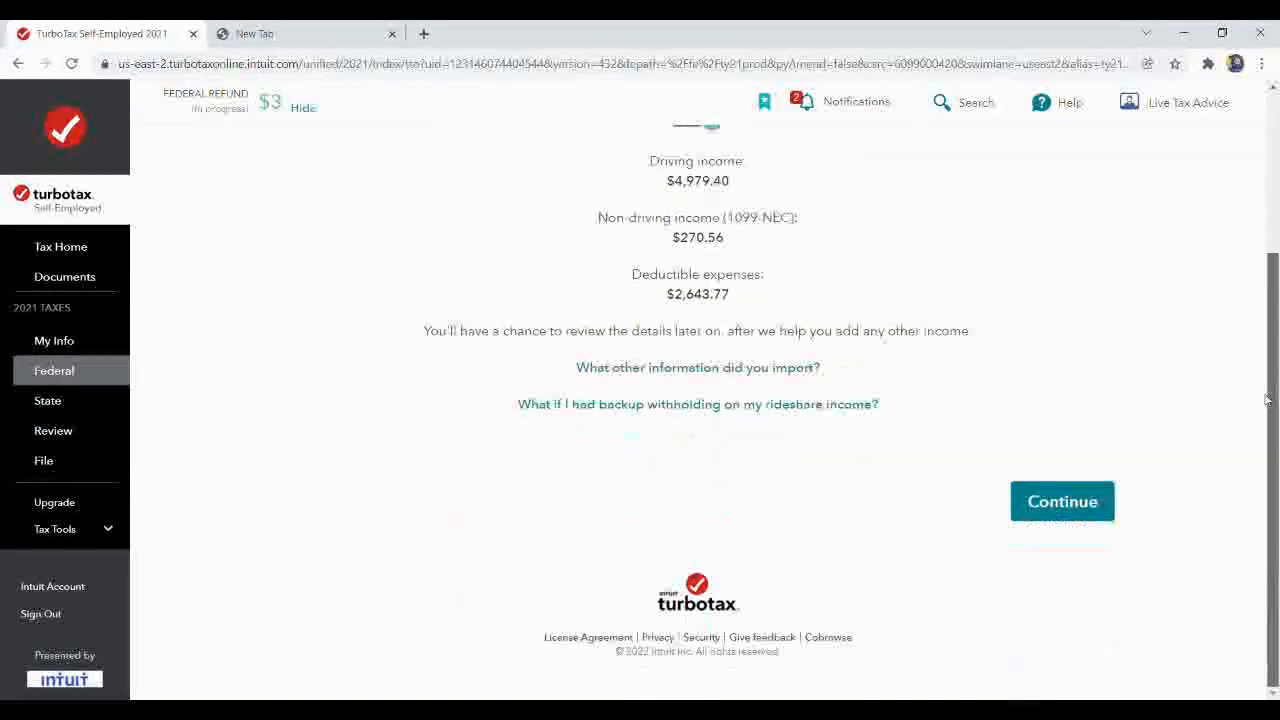
Accept the imported Lyft summary, answer that there is no more self-employed income for Rideshare driving, and continue past the self-employment tax check.
left_click(1060, 500)
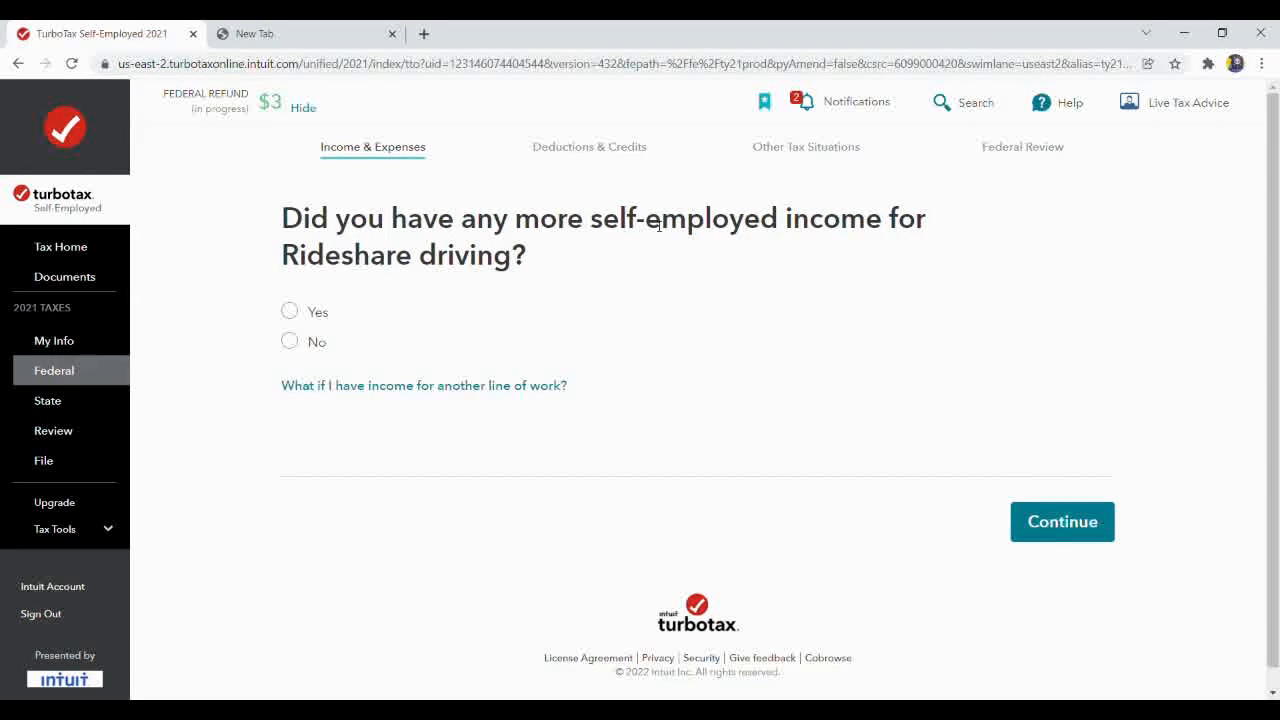
left_click(290, 344)
left_click(1062, 524)
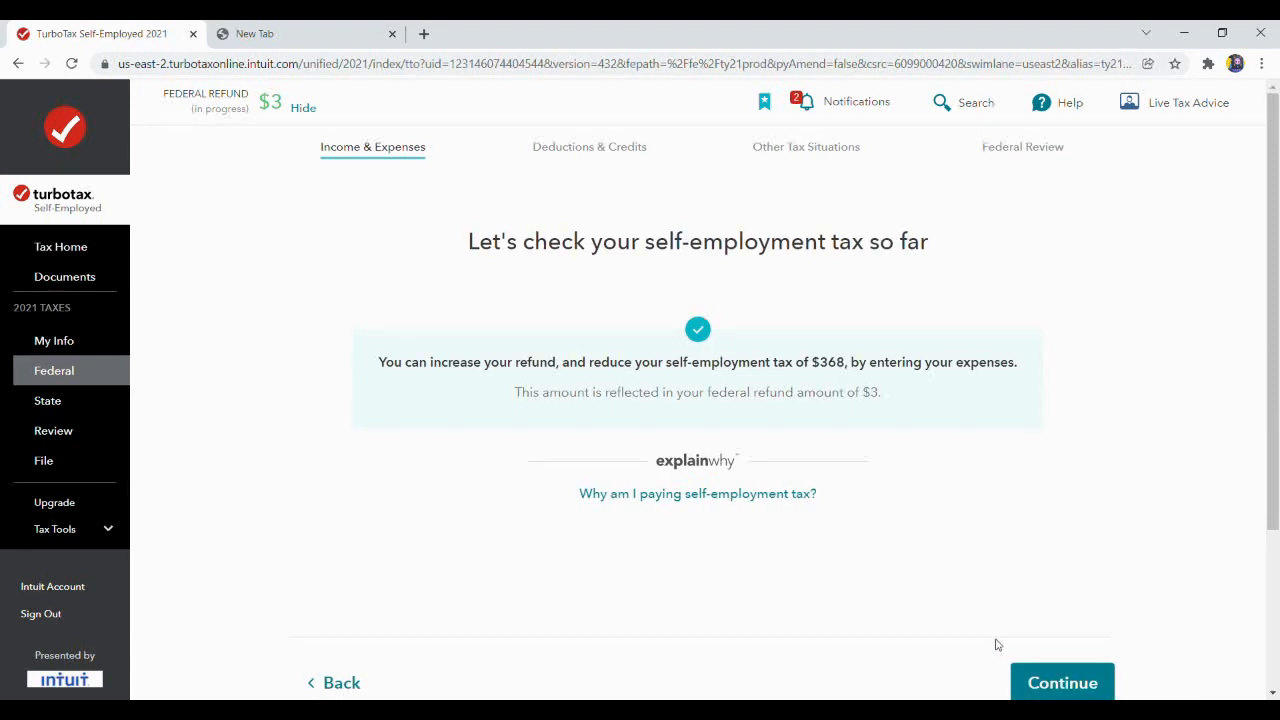
left_click(1056, 684)
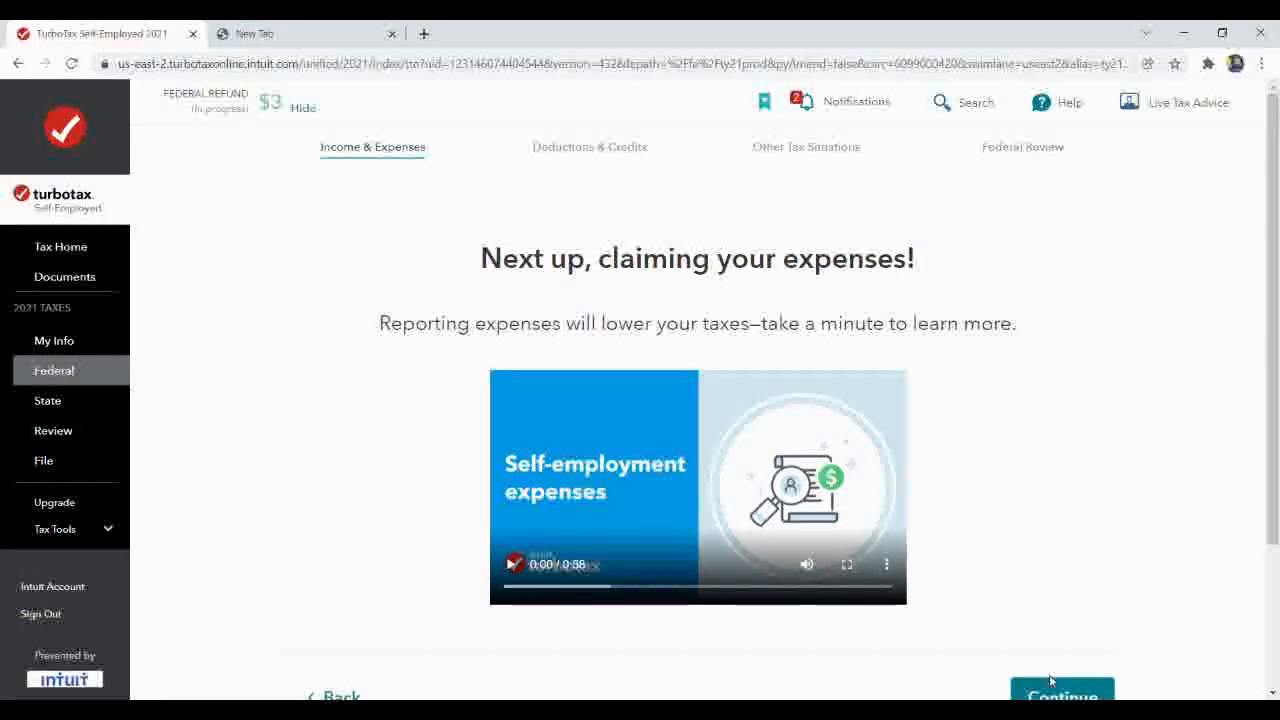
Play the beginning of the self-employment expenses video, pause it, and continue to the Rideshare driving expenses.
left_click_drag(1275, 407, 1275, 443)
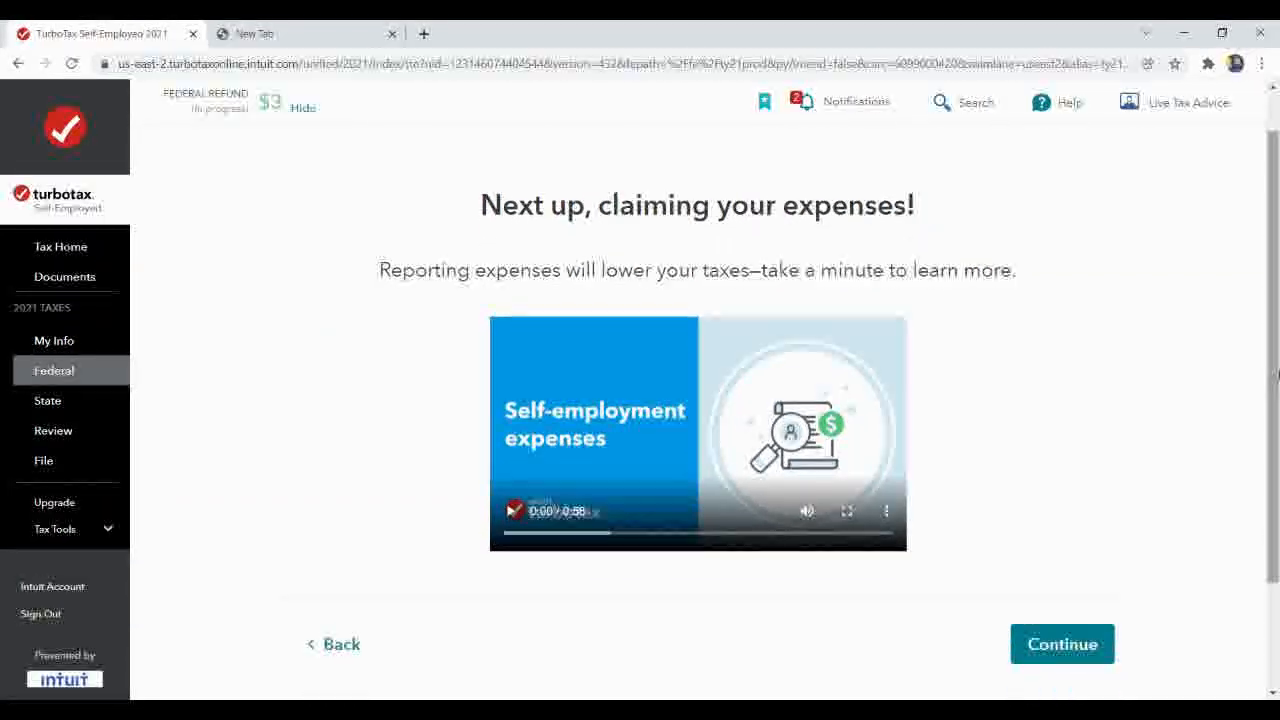
left_click(516, 514)
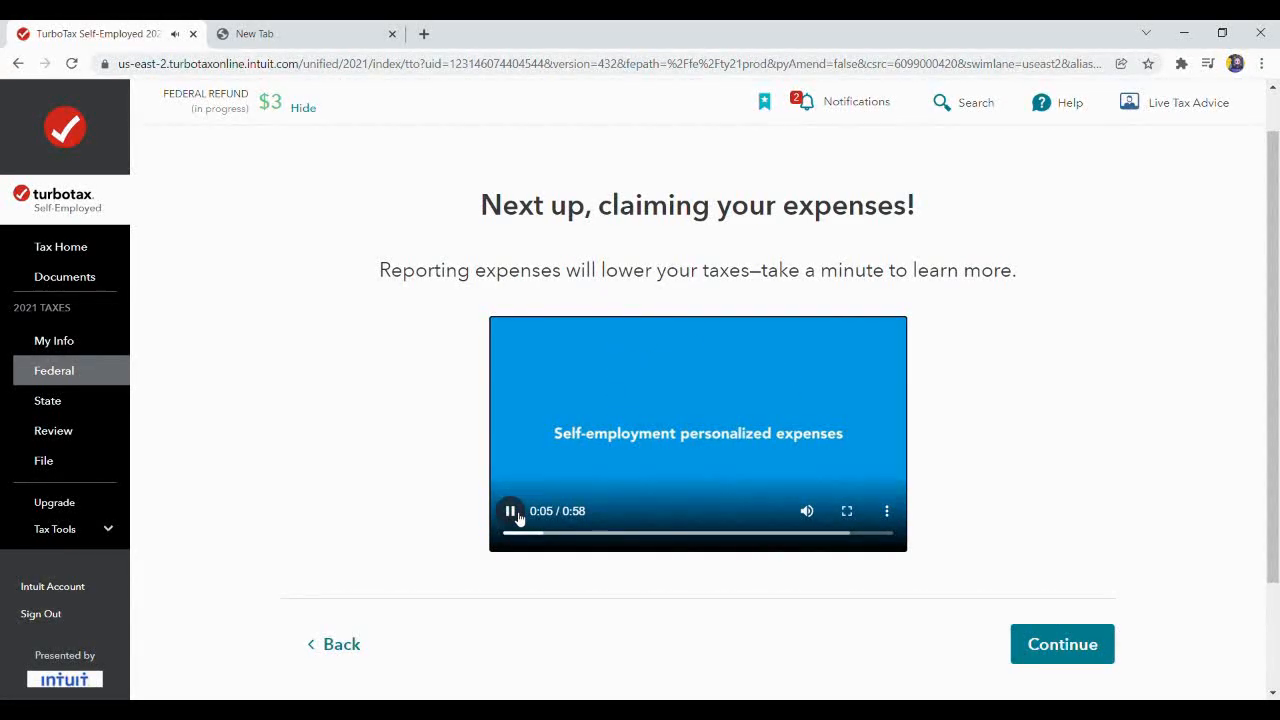
left_click(511, 512)
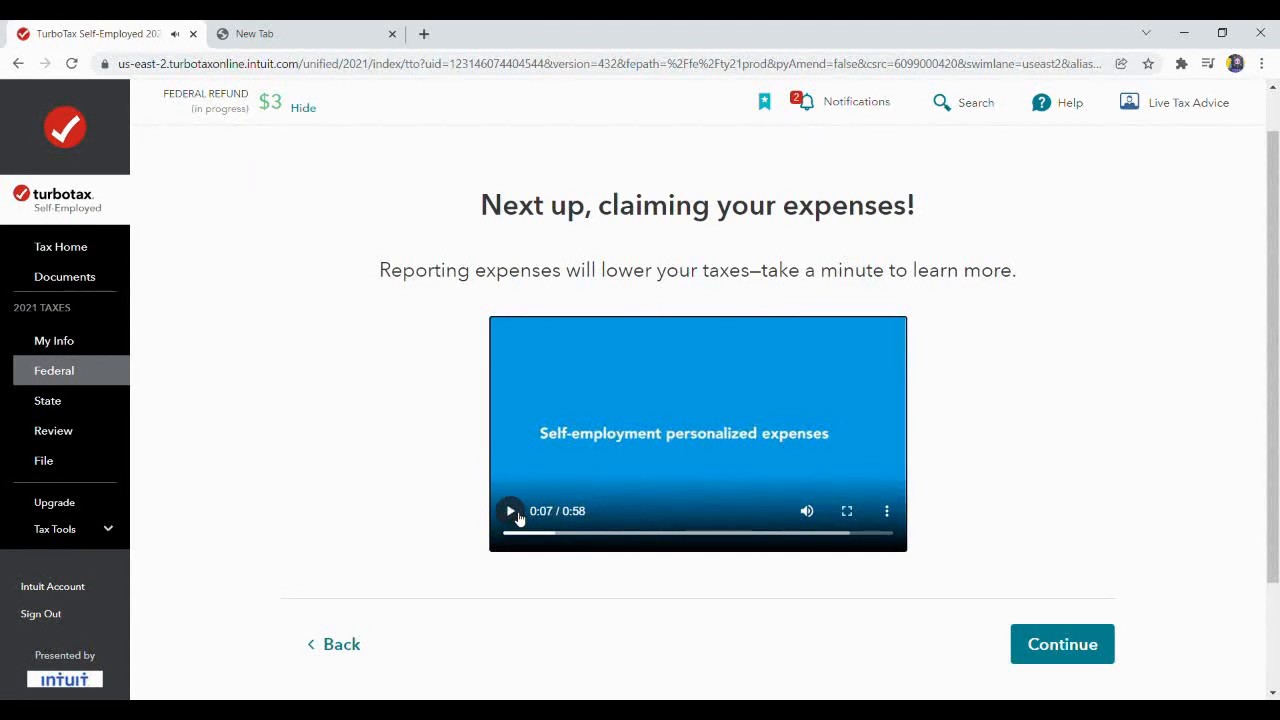
left_click(1062, 645)
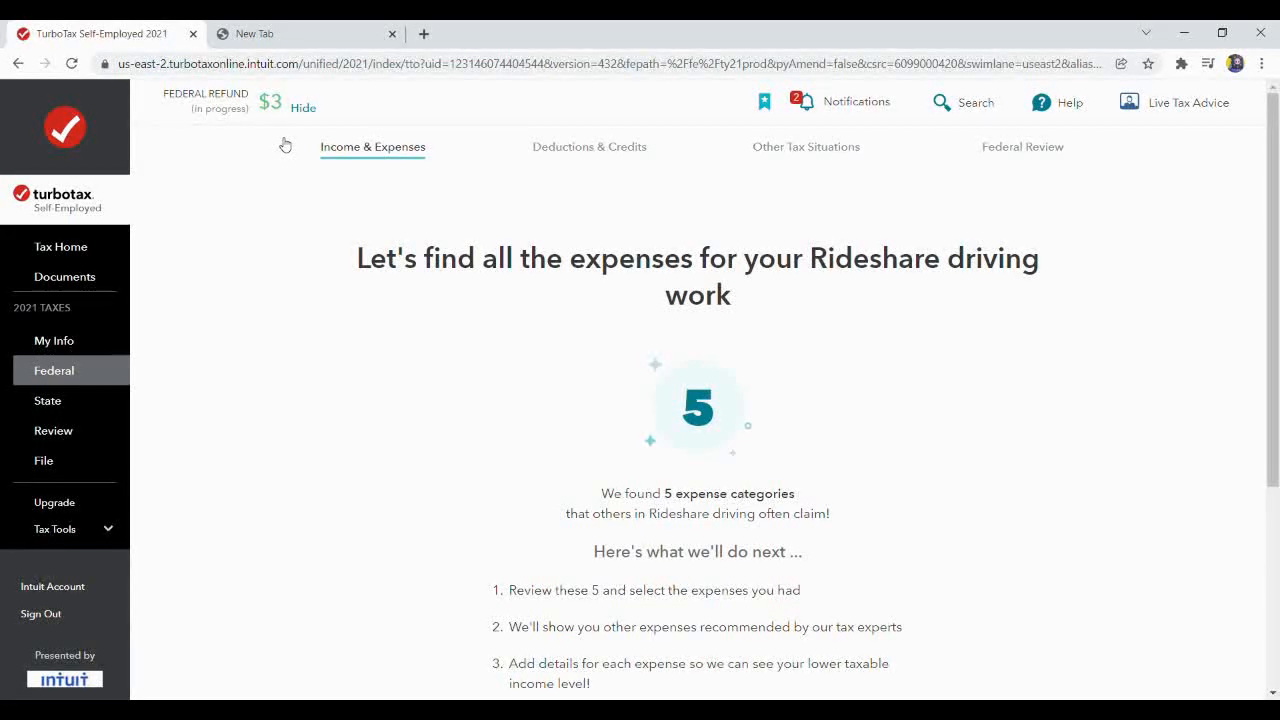
Get started with the Rideshare driving expenses and add the Vehicle category.
left_click_drag(1277, 290, 1278, 307)
left_click_drag(1278, 306, 1278, 485)
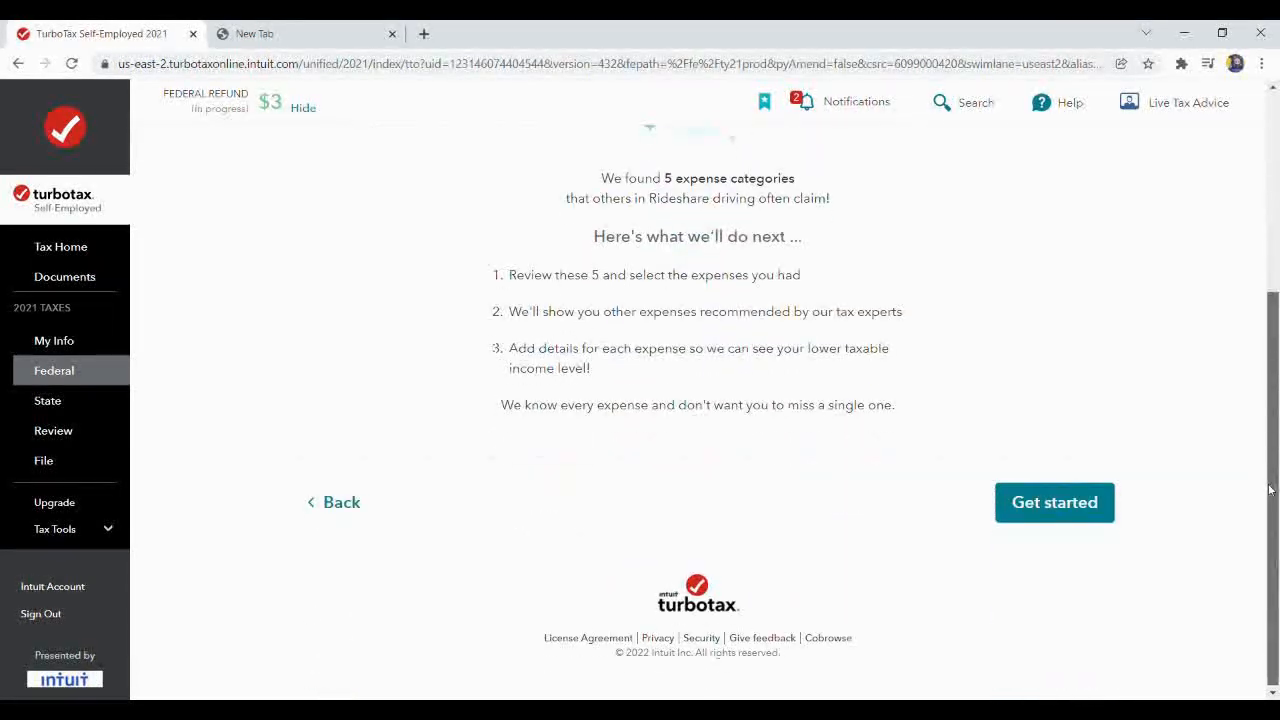
left_click(1073, 513)
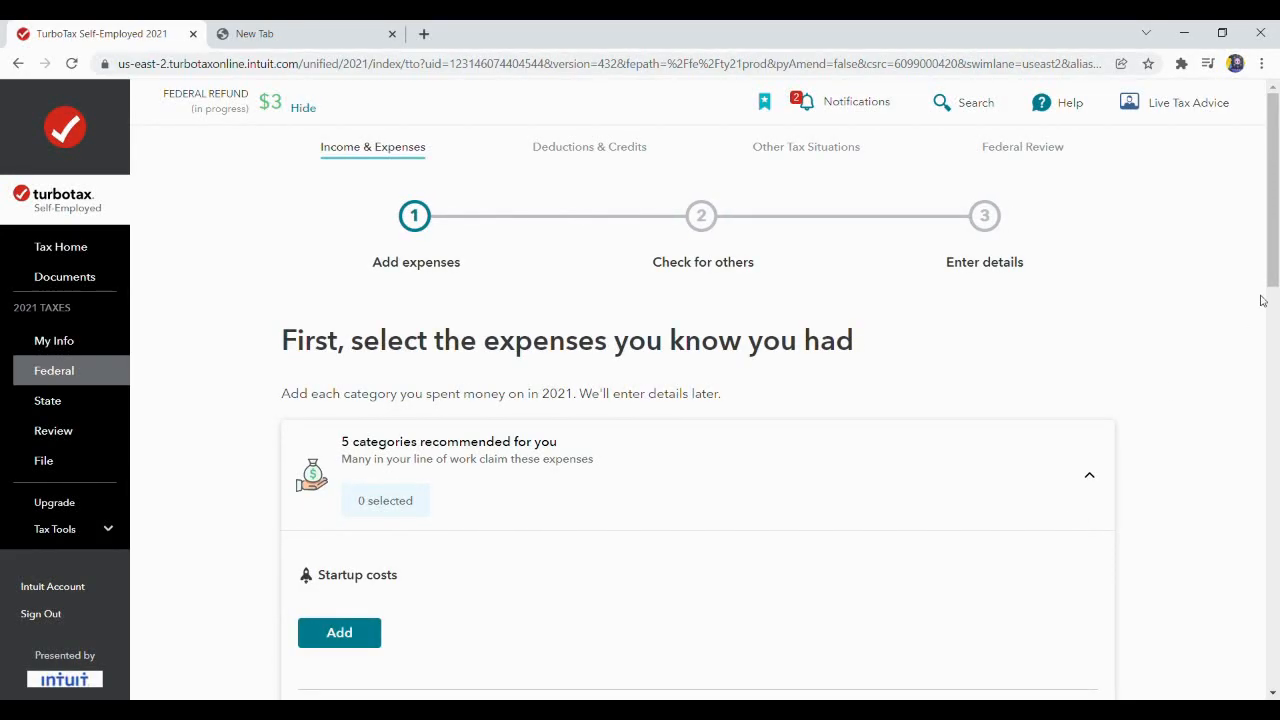
left_click_drag(1277, 242, 1261, 277)
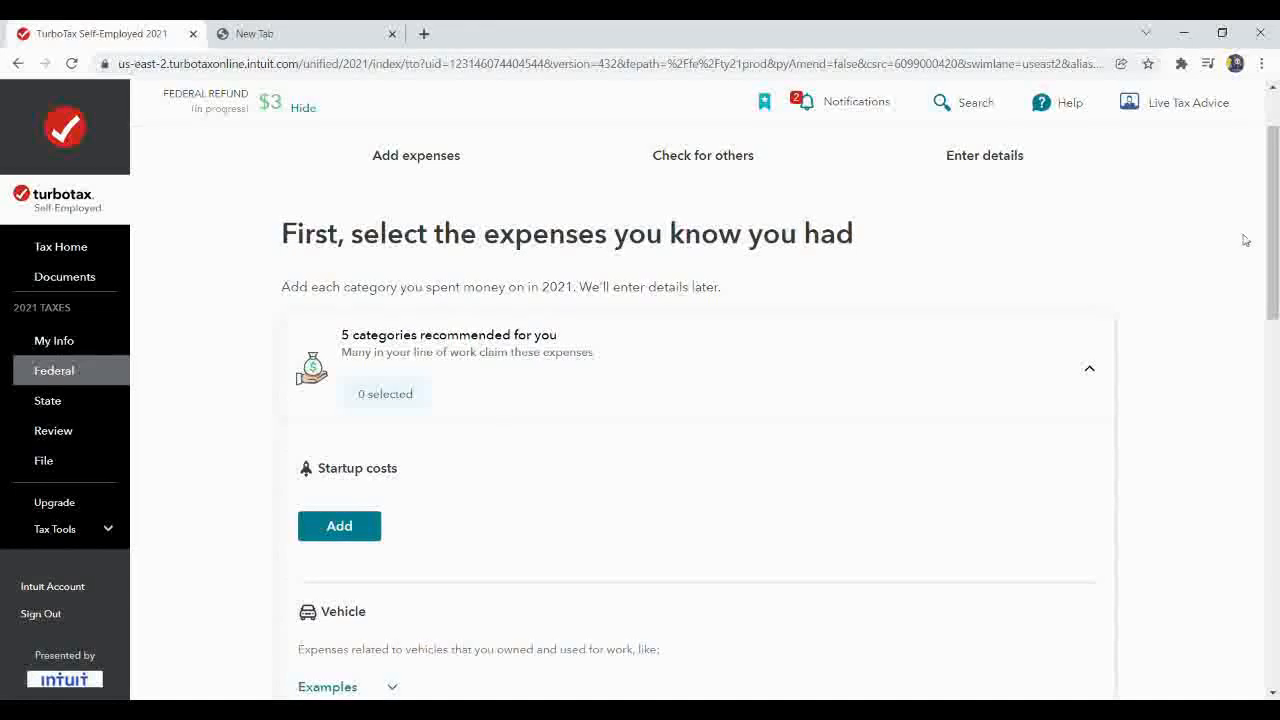
left_click_drag(1275, 245, 1263, 325)
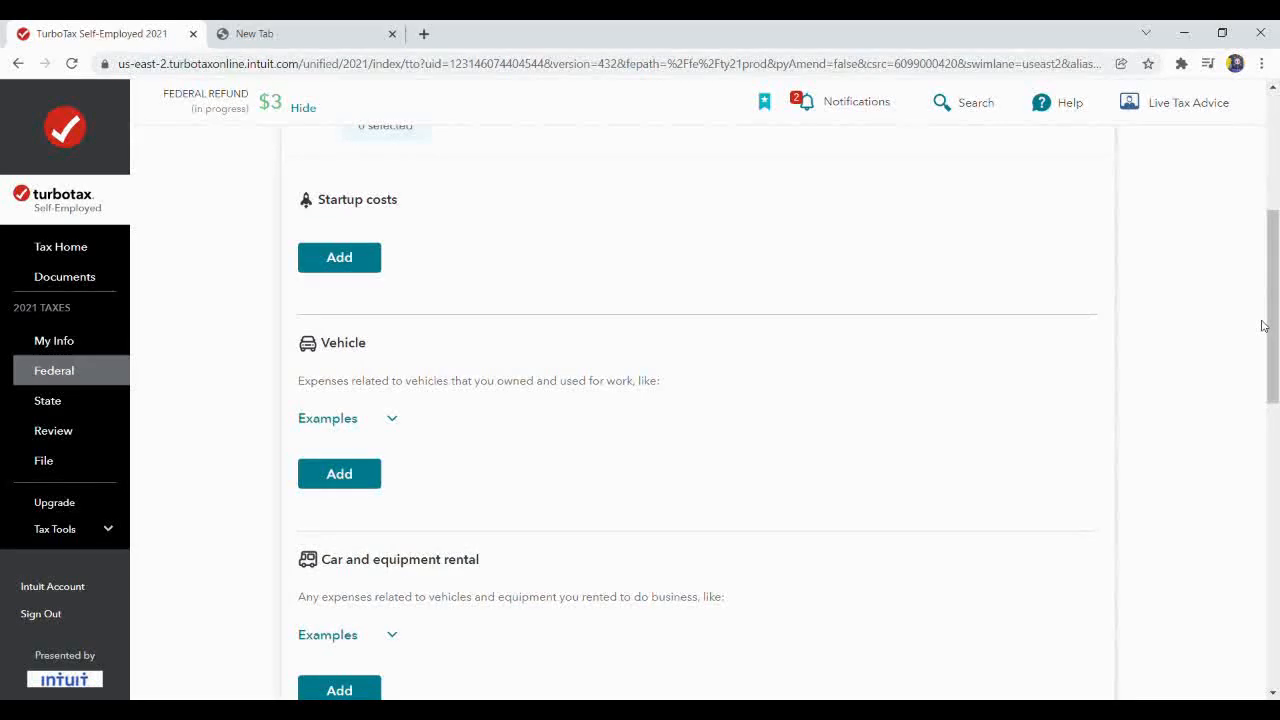
left_click(347, 476)
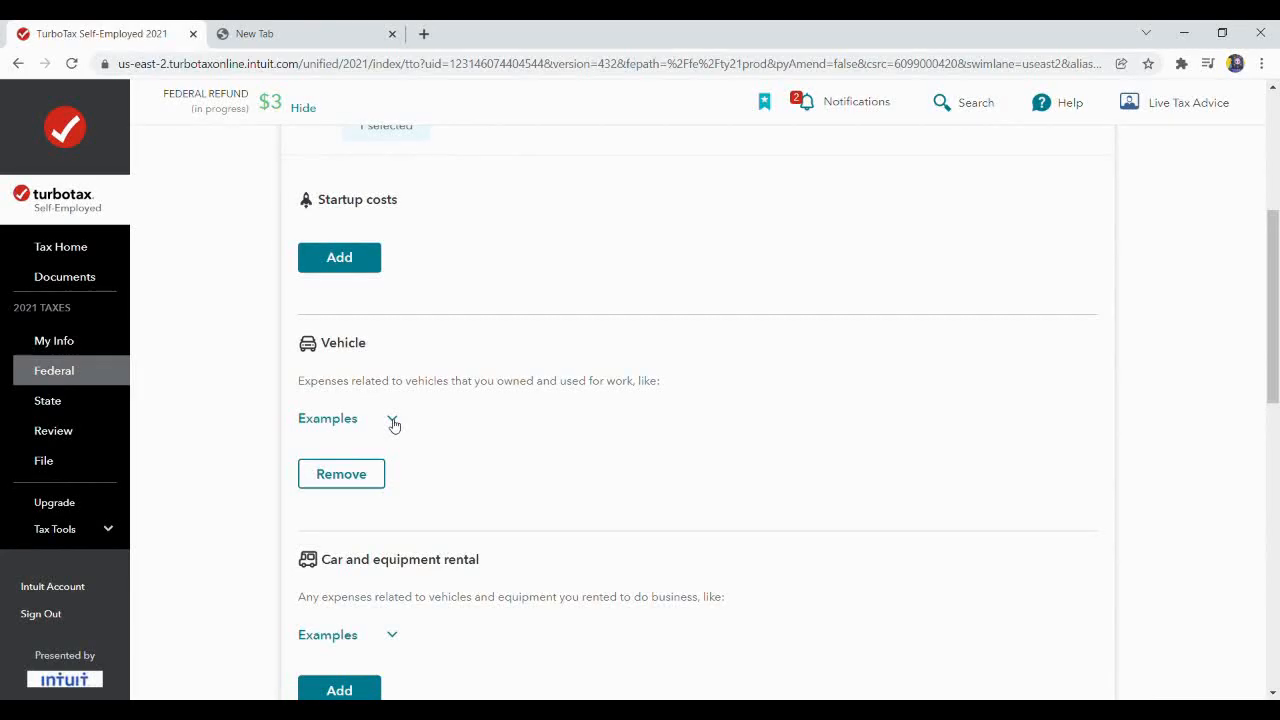
Add the Communications expense category, leave out car rental and supplies, and continue.
left_click_drag(1270, 250, 1257, 323)
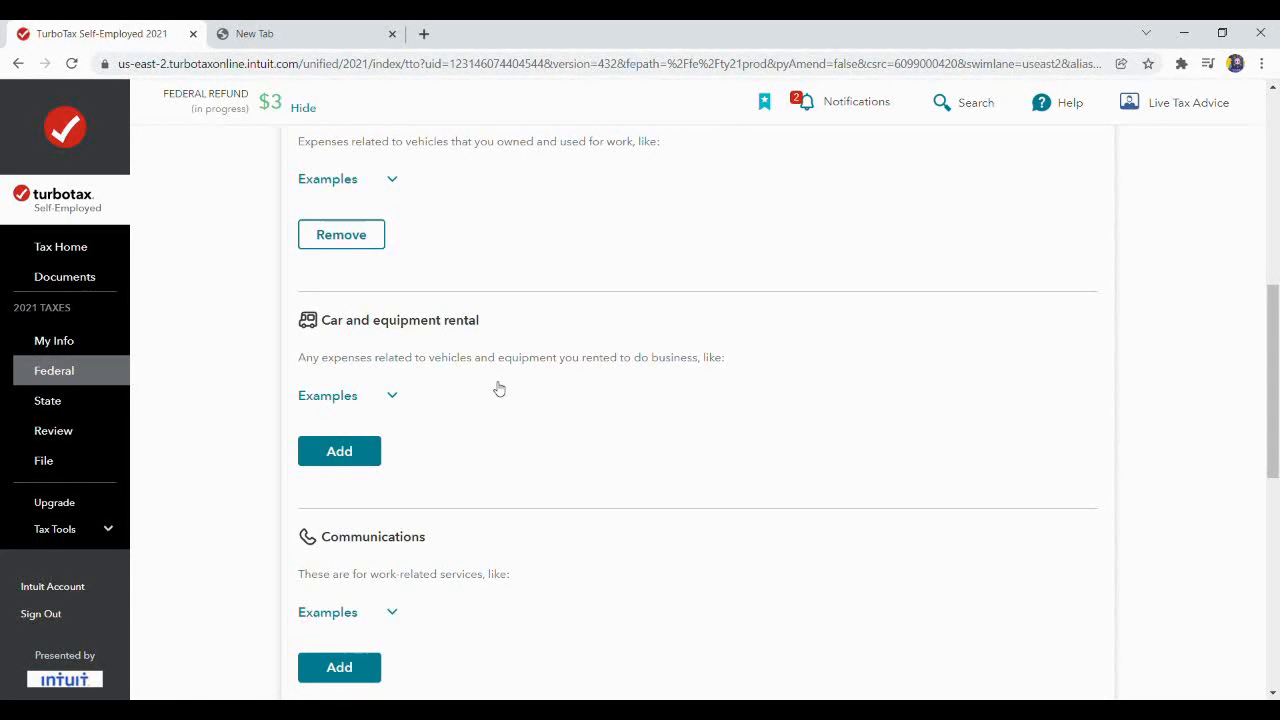
left_click_drag(1271, 383, 1276, 423)
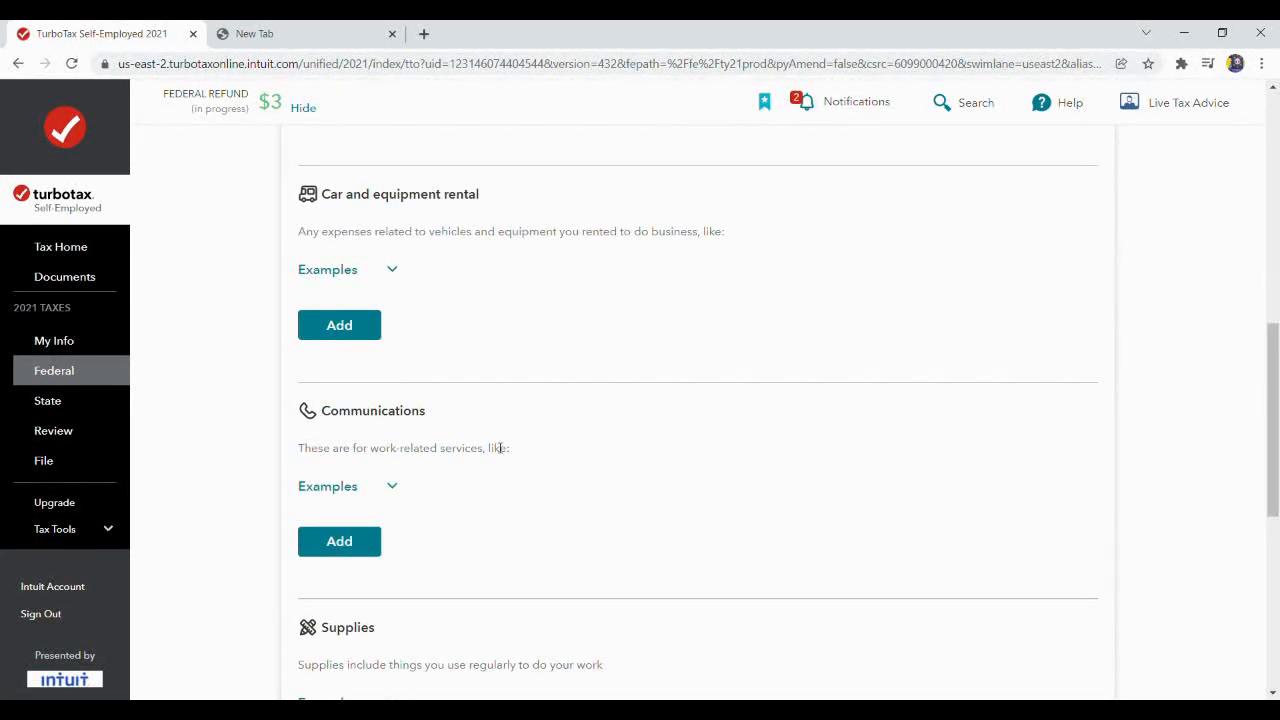
left_click(339, 543)
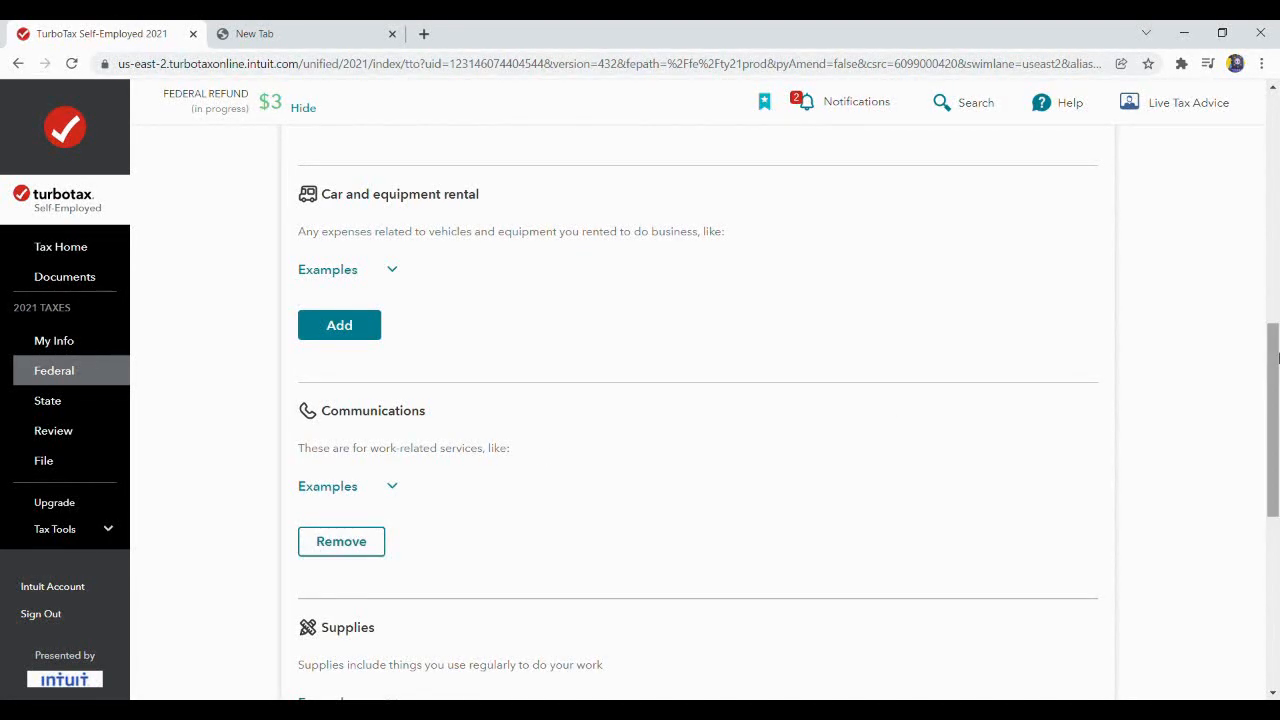
left_click_drag(1274, 360, 1275, 418)
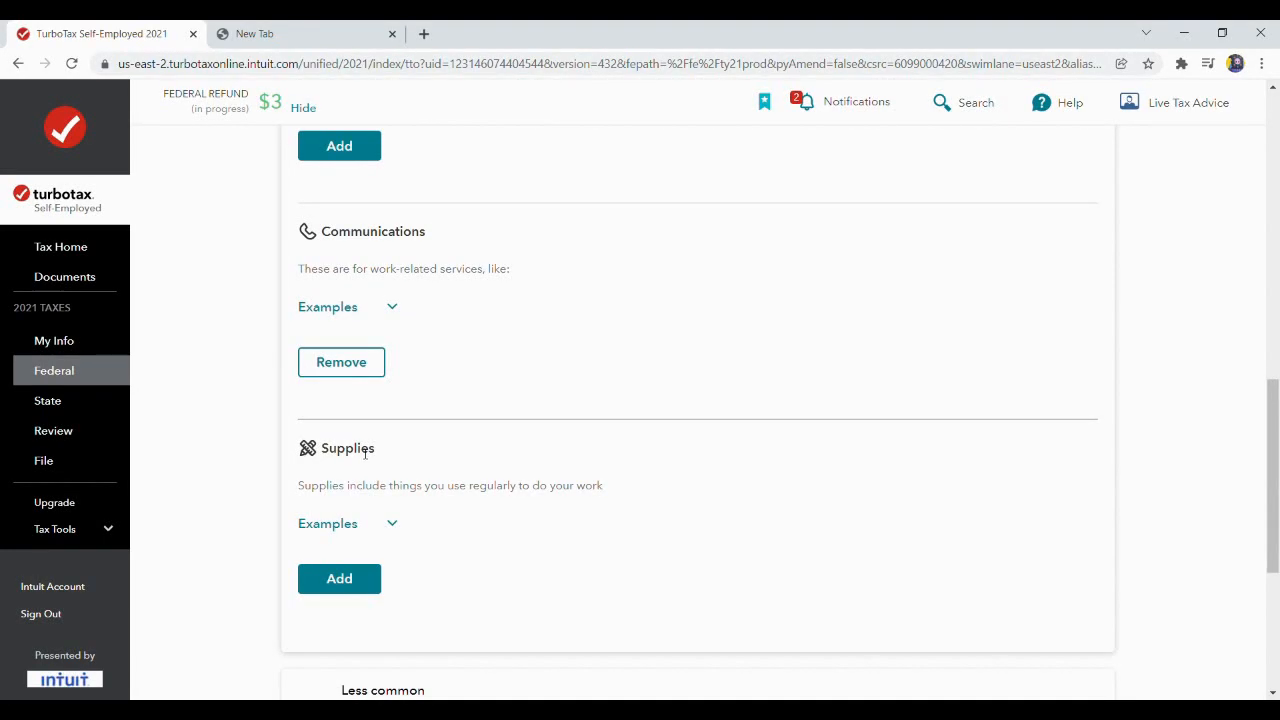
left_click_drag(1275, 405, 1275, 486)
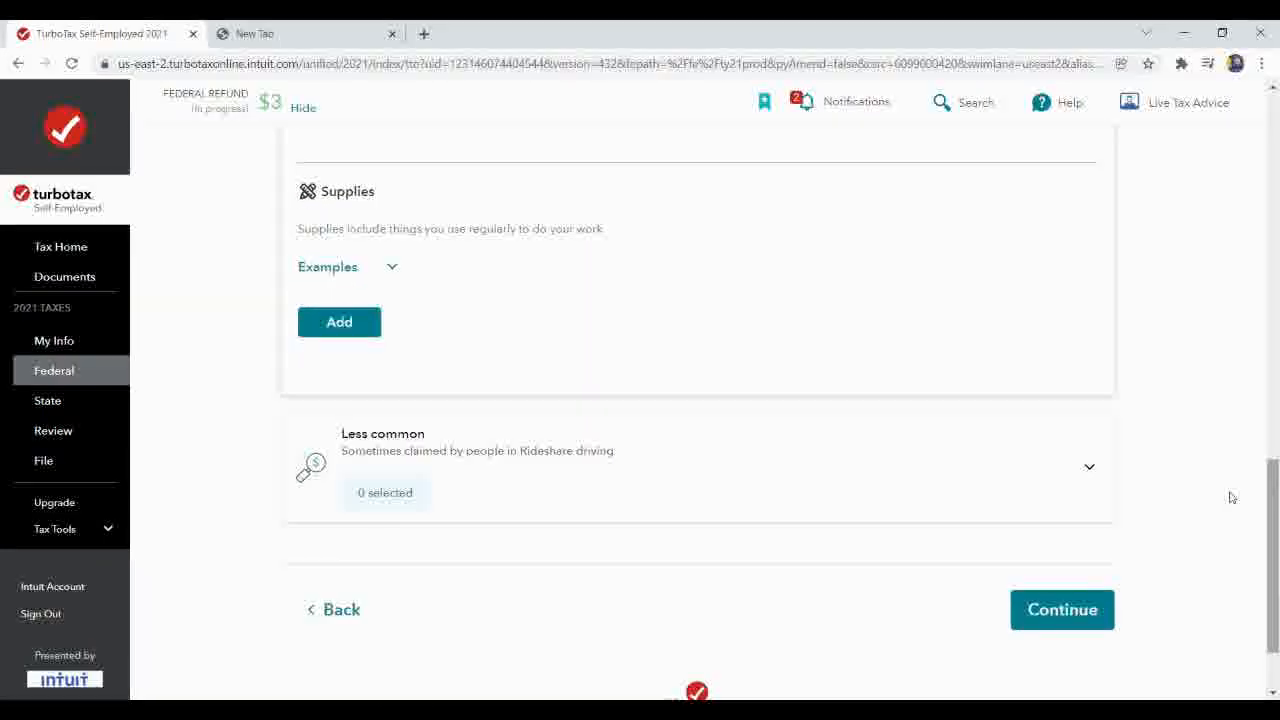
left_click(1063, 612)
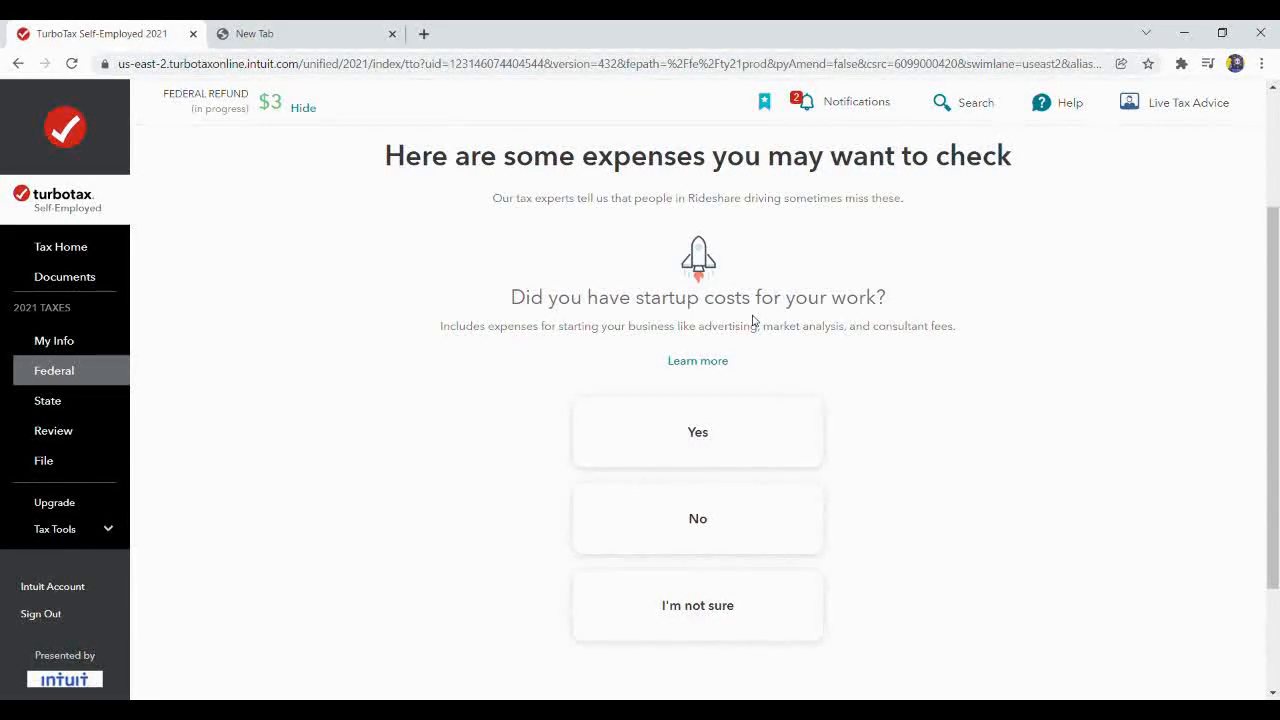
Answer No to startup costs, vehicle or equipment rental, and supplies, and keep going to the expense details.
left_click(717, 532)
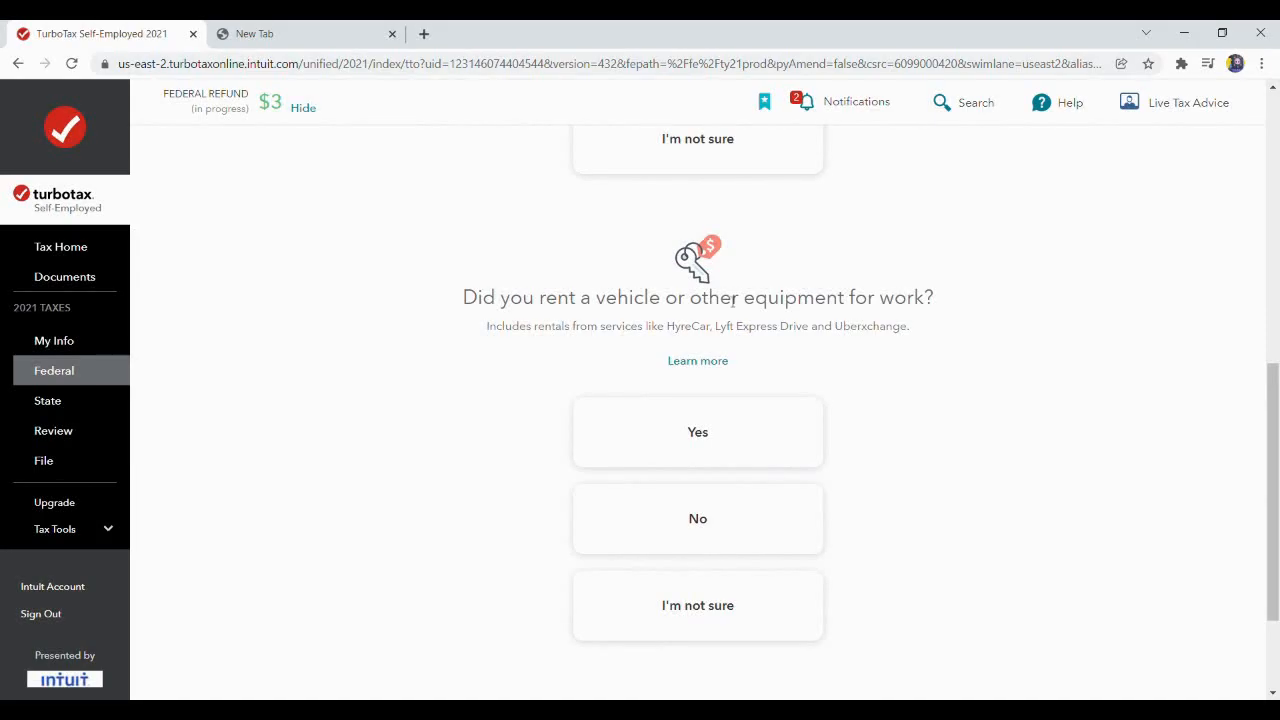
left_click(735, 520)
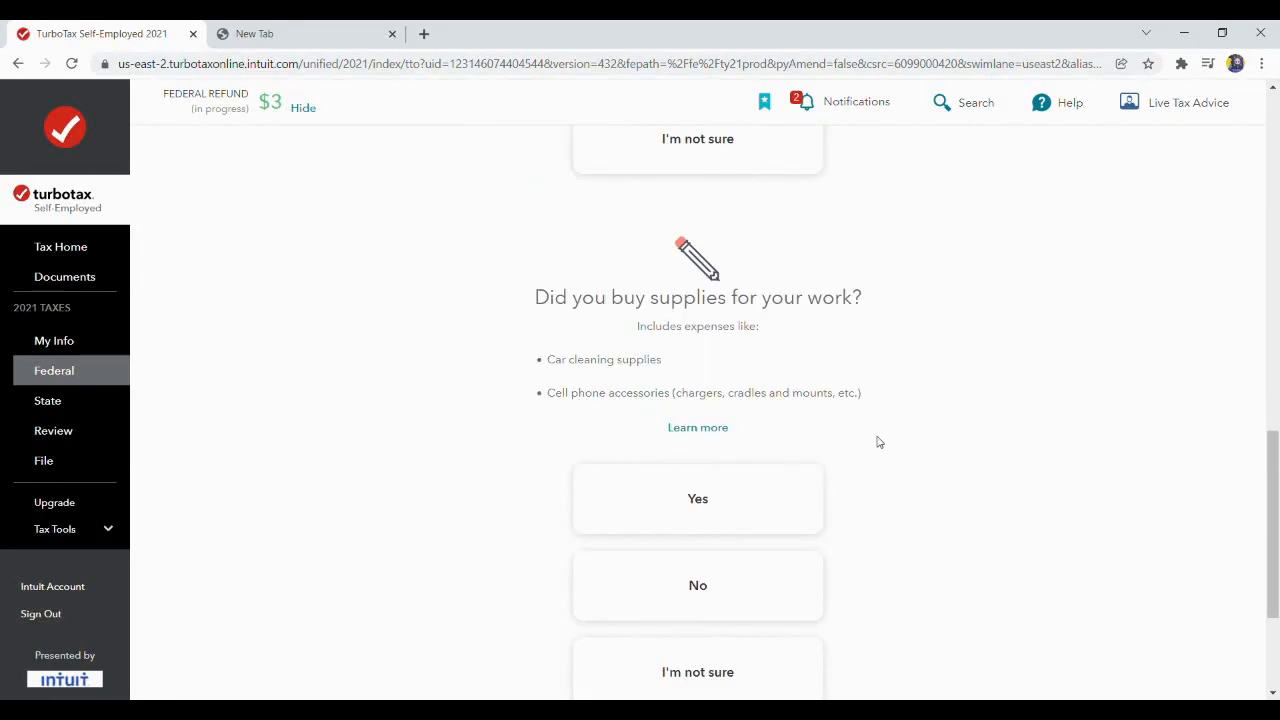
left_click(751, 598)
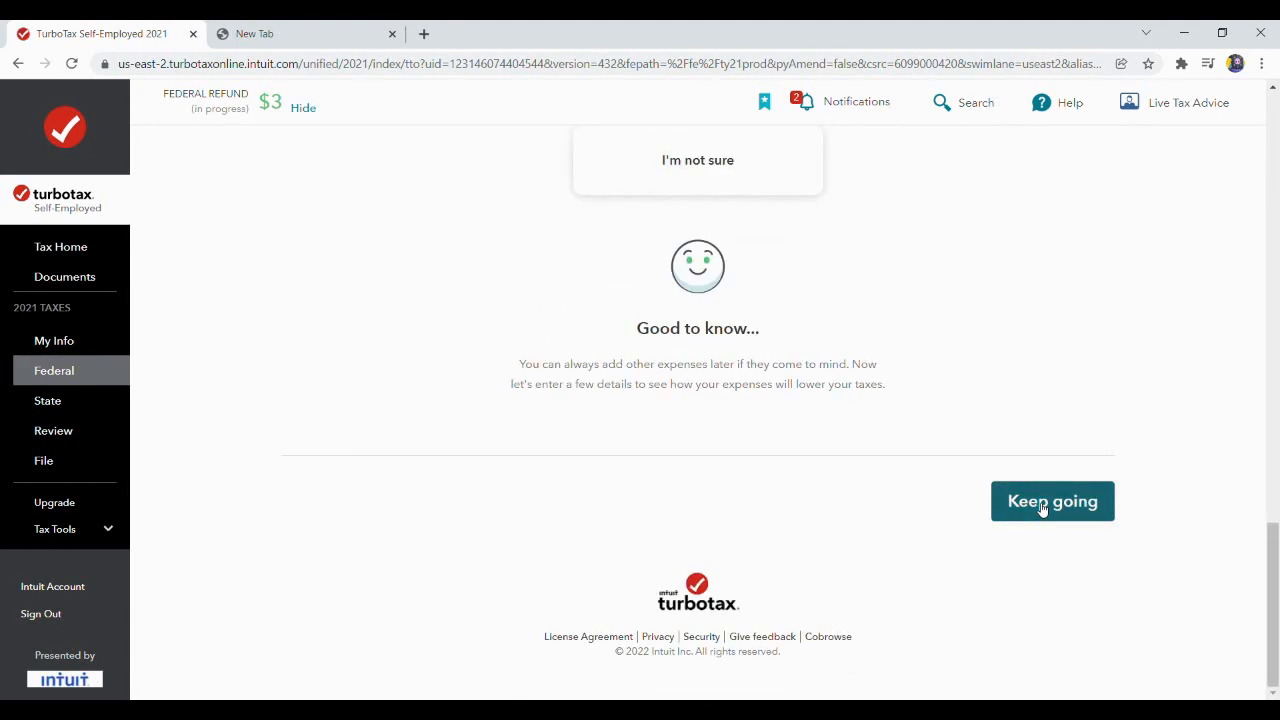
left_click(1043, 508)
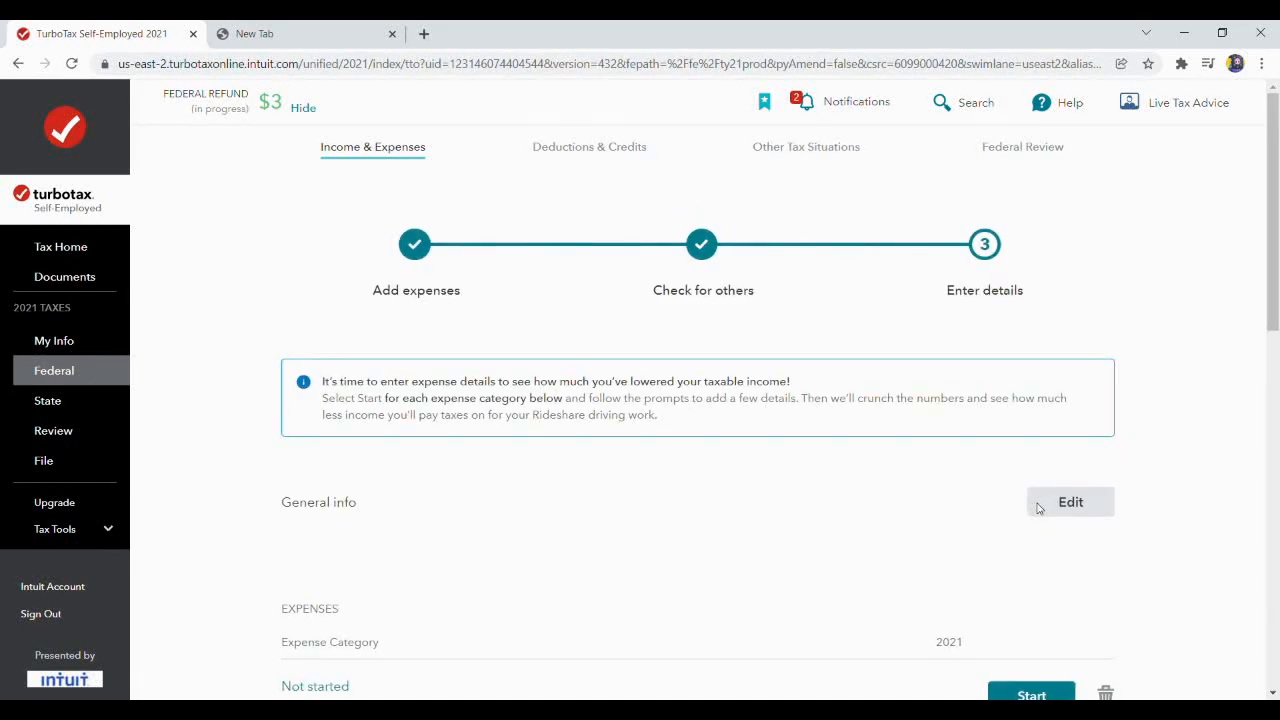
Start the Vehicle expense details and enter Ford Fusion as the make and model.
left_click_drag(1276, 237, 1276, 325)
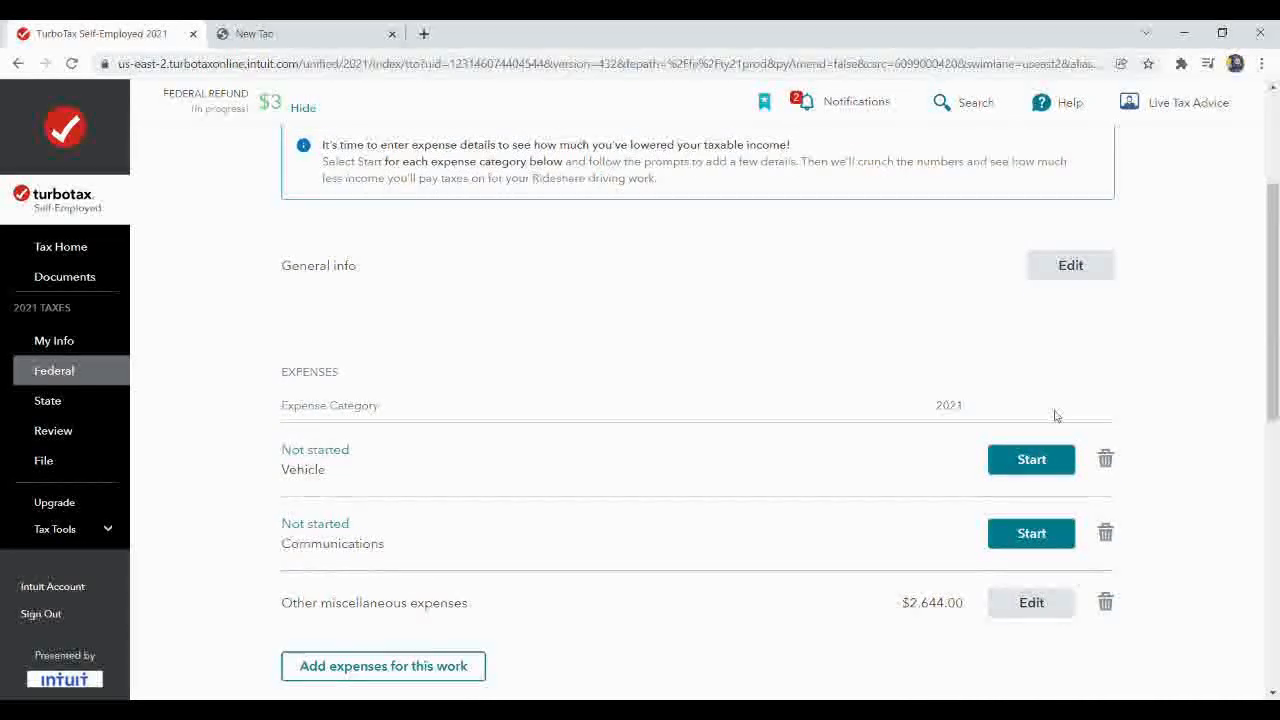
left_click(1030, 460)
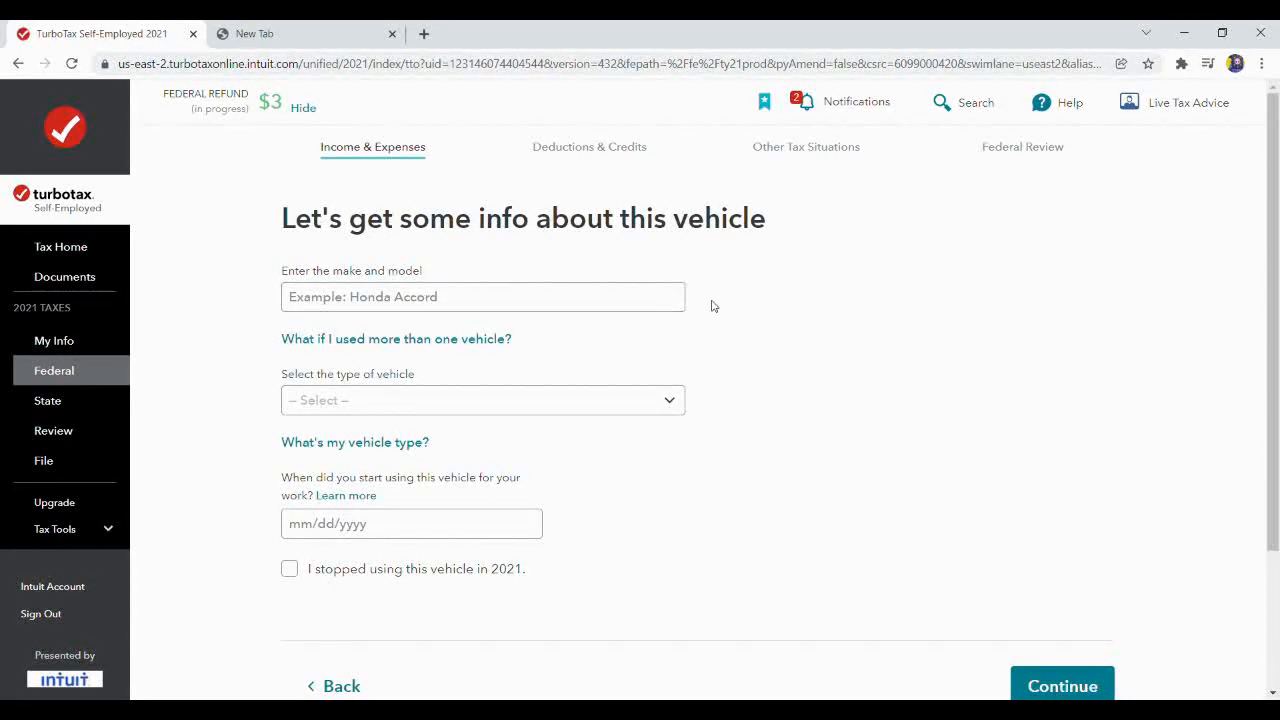
left_click(598, 297)
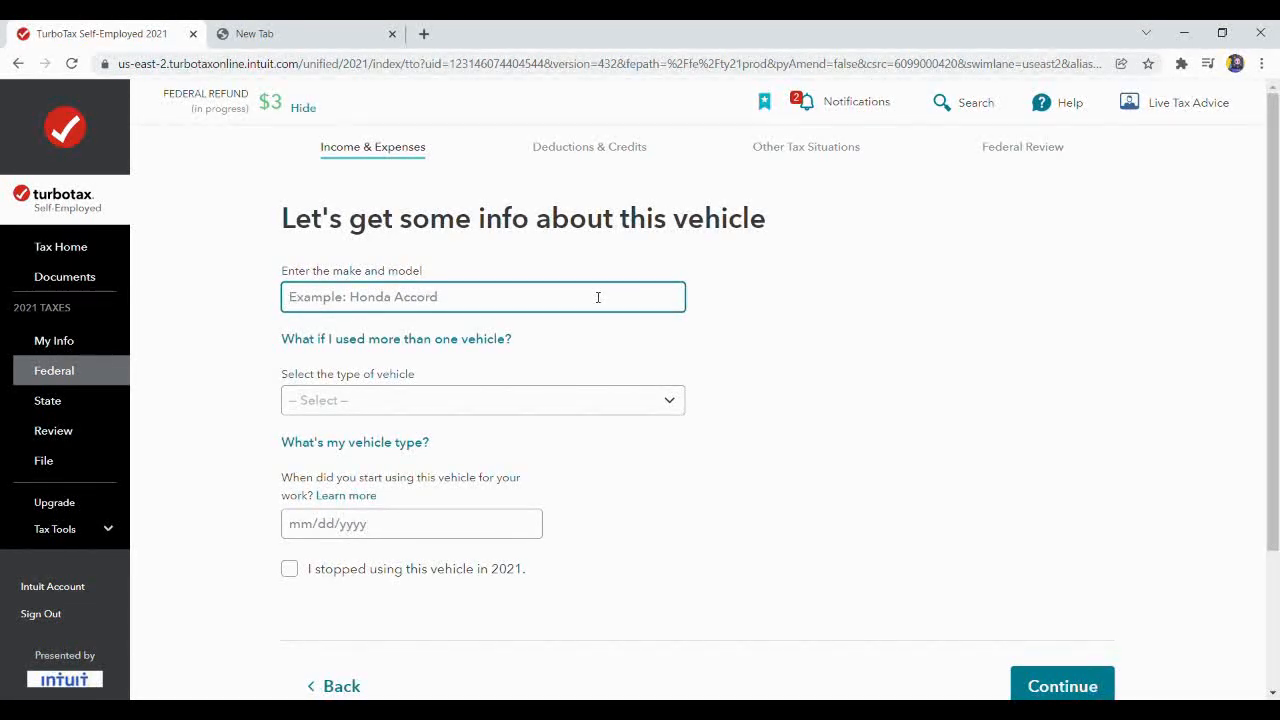
type("For")
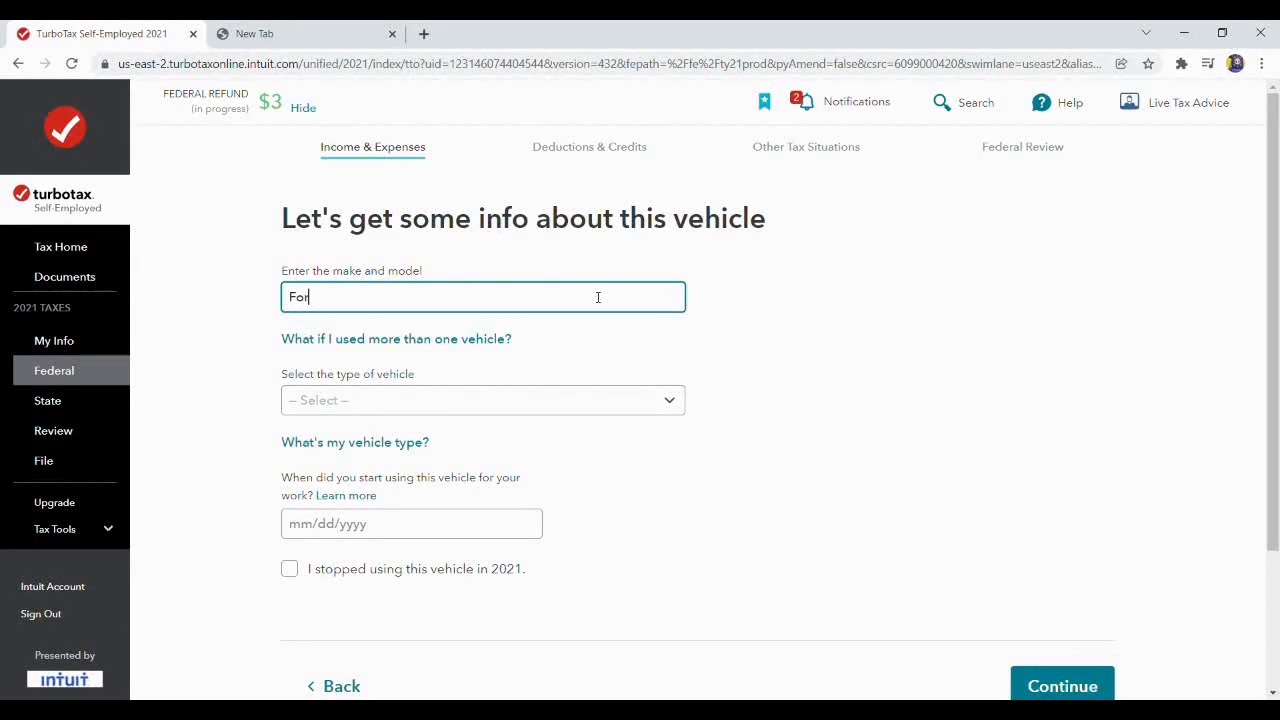
type("d Fusion")
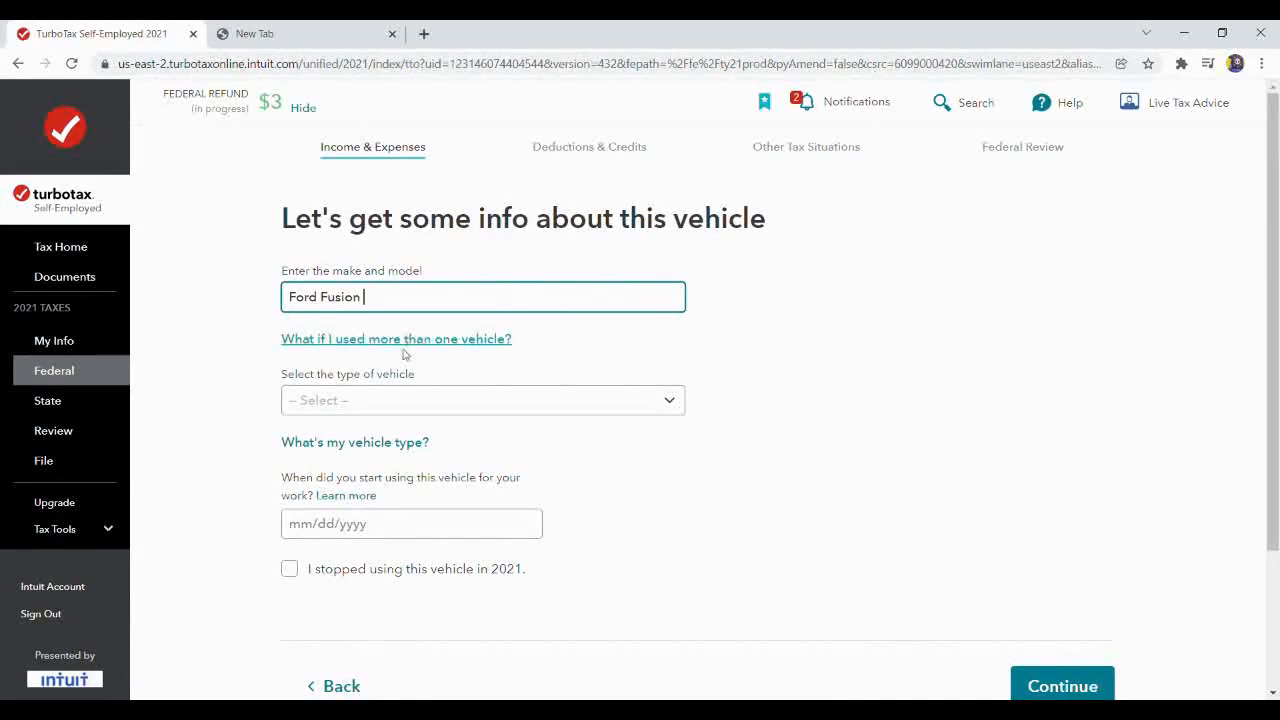
Set the vehicle type to Auto under 6,000 lbs and the work-use start date to 05/24/2018, and continue.
left_click(680, 403)
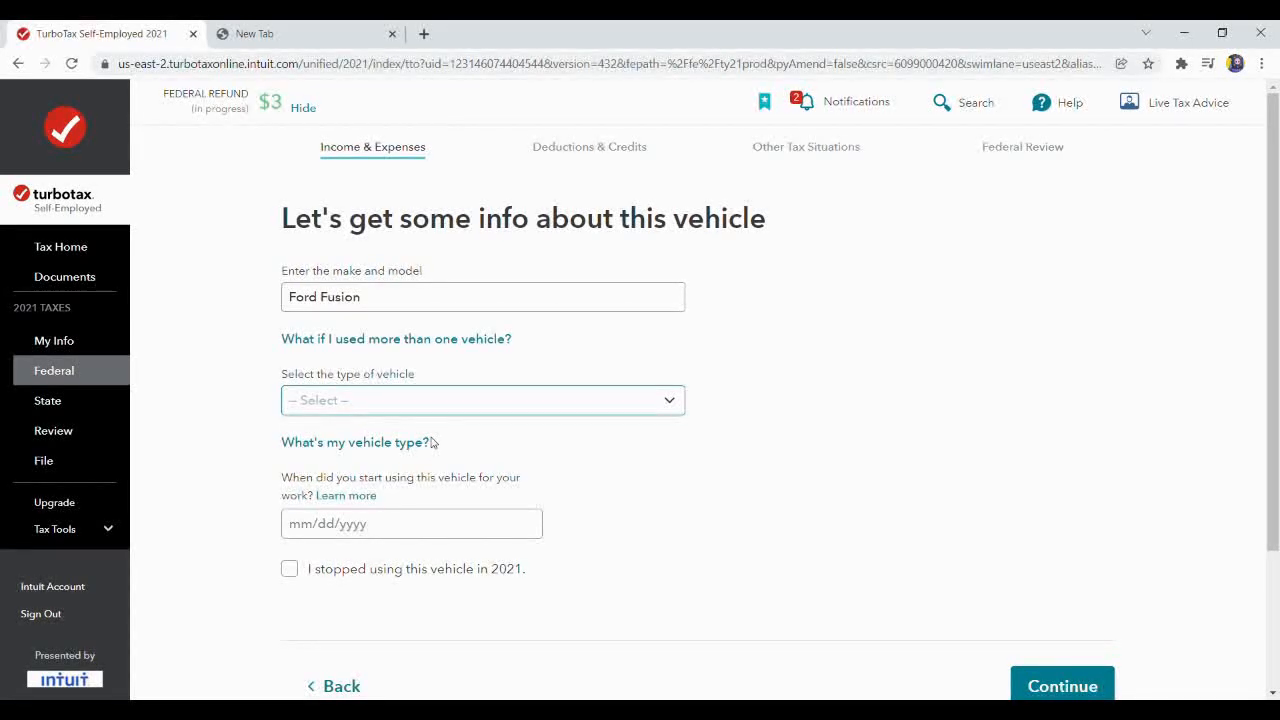
key("Down")
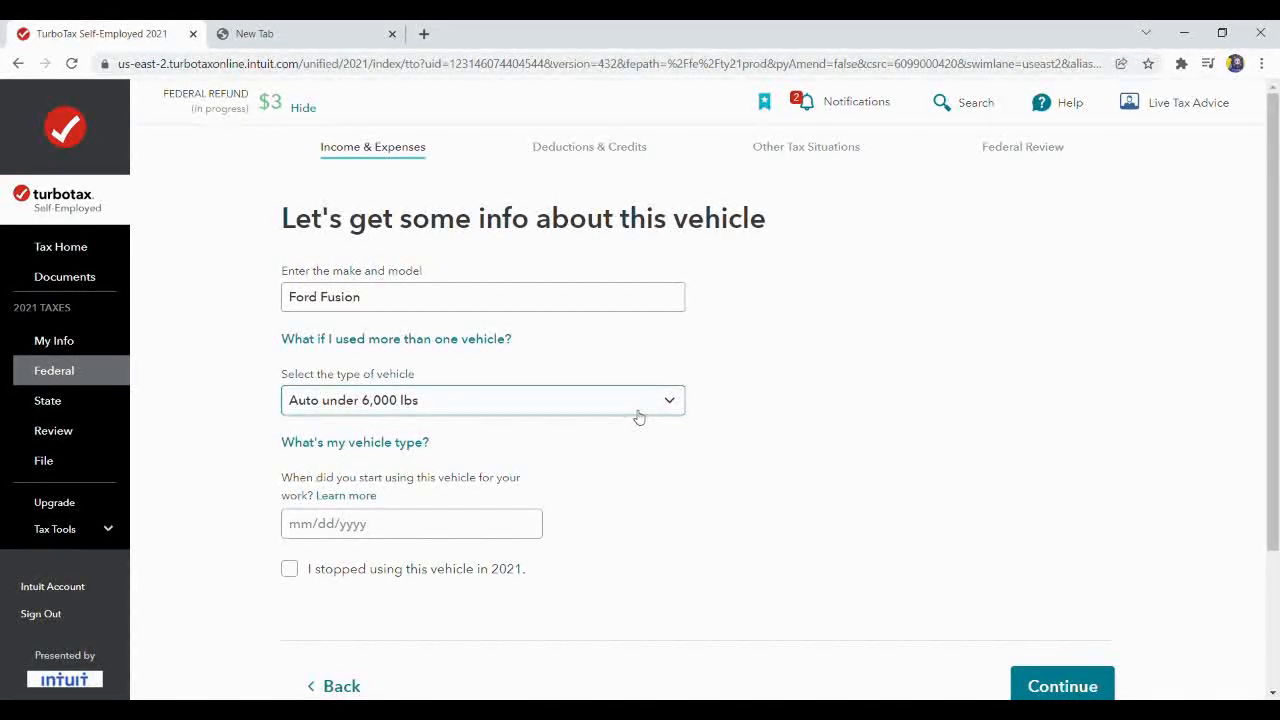
left_click(455, 524)
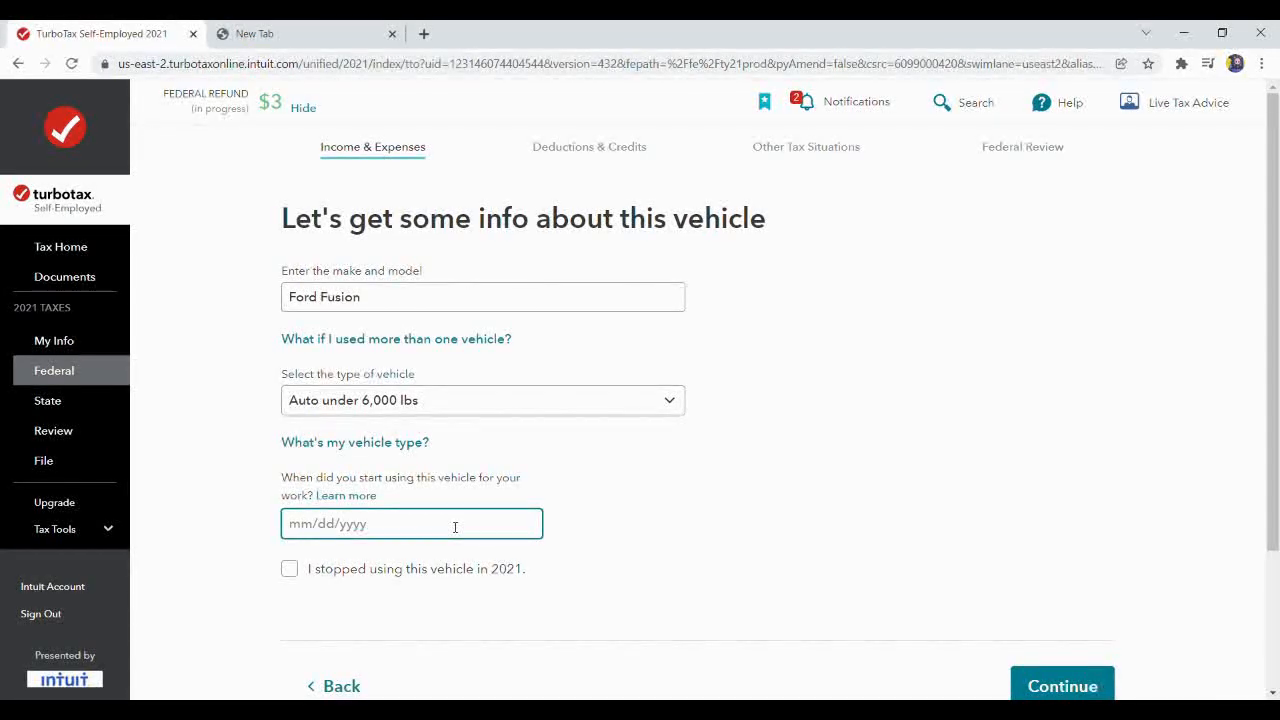
type("05/")
type("24/2018")
scroll(455, 527, "down", 1)
left_click(1062, 620)
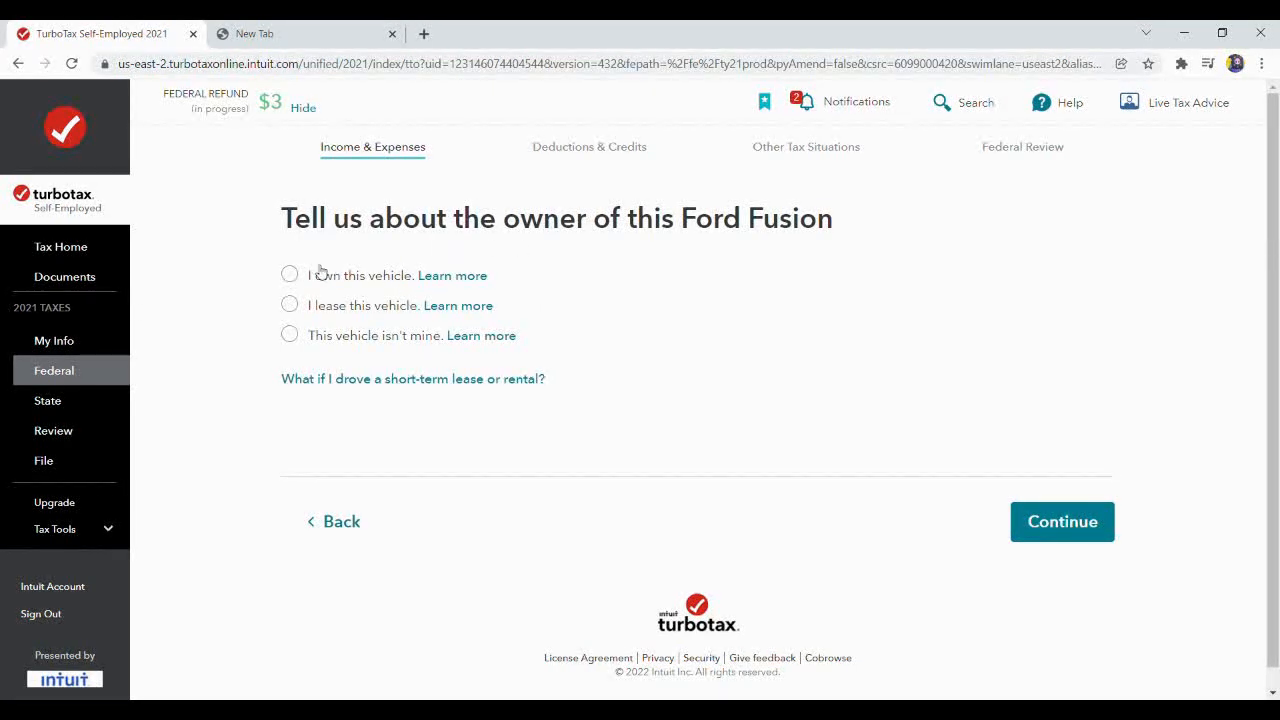
Mark the Ford Fusion as owned and available for personal use, with no other personal vehicle available, and continue.
left_click(290, 277)
left_click(1041, 521)
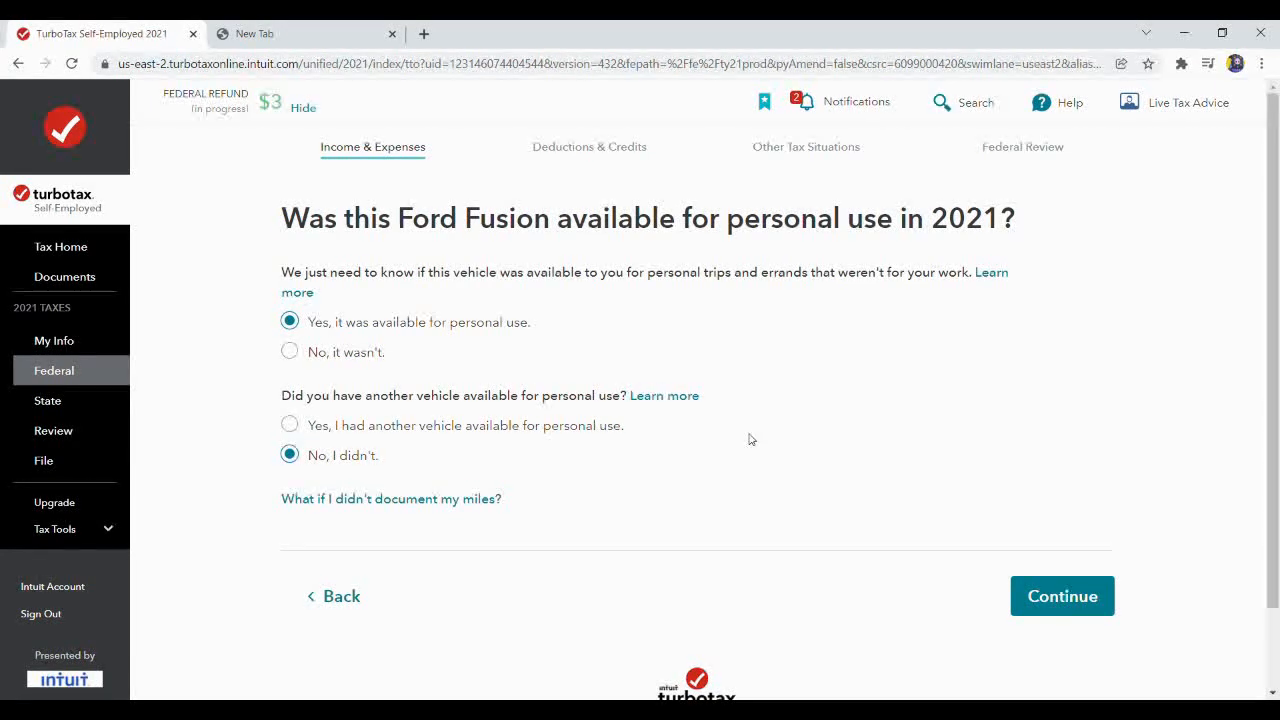
left_click(1066, 596)
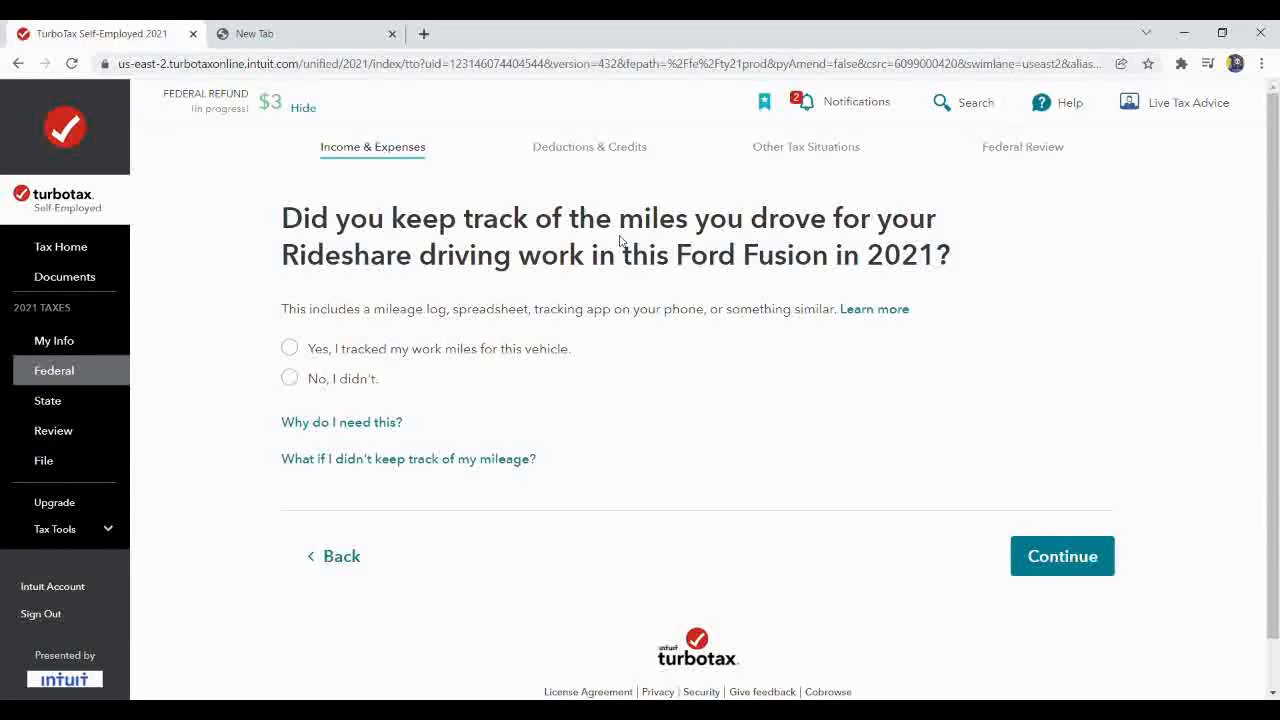
Confirm that the Ford Fusion's work miles were tracked, enter 40000 total miles and 5635 rideshare miles for 2021, and continue.
left_click(289, 349)
left_click(1060, 557)
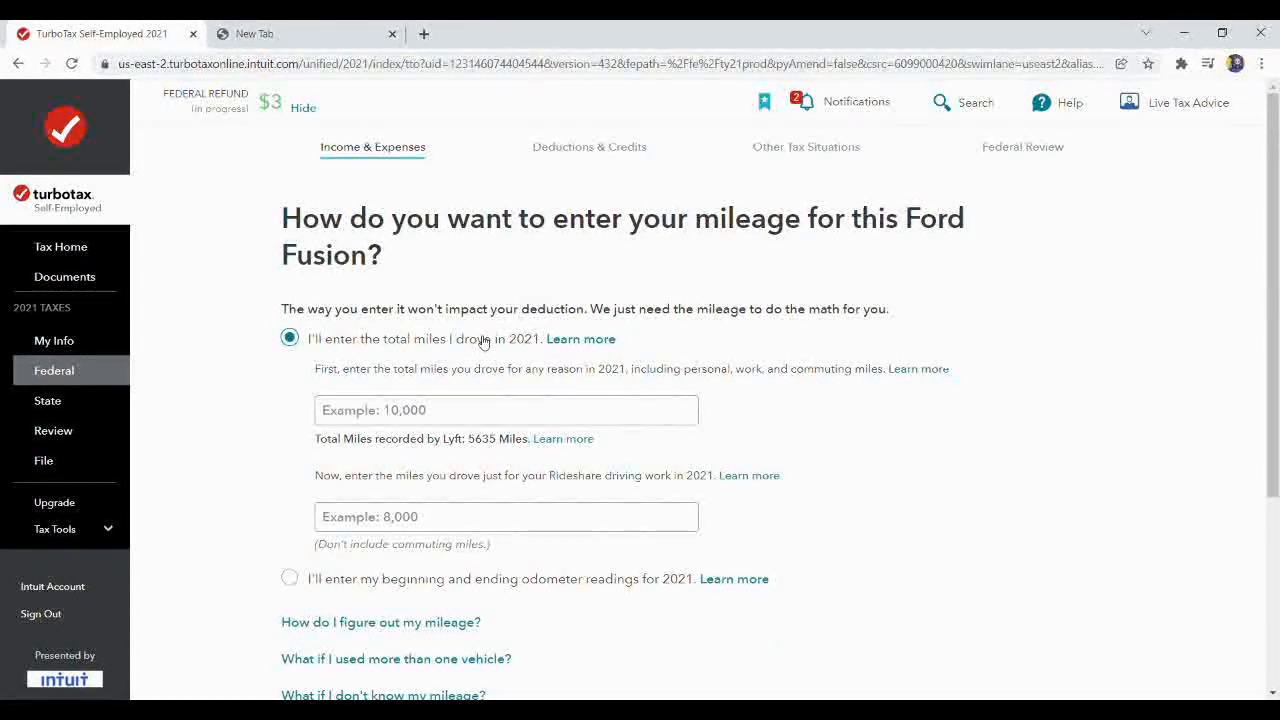
left_click(561, 415)
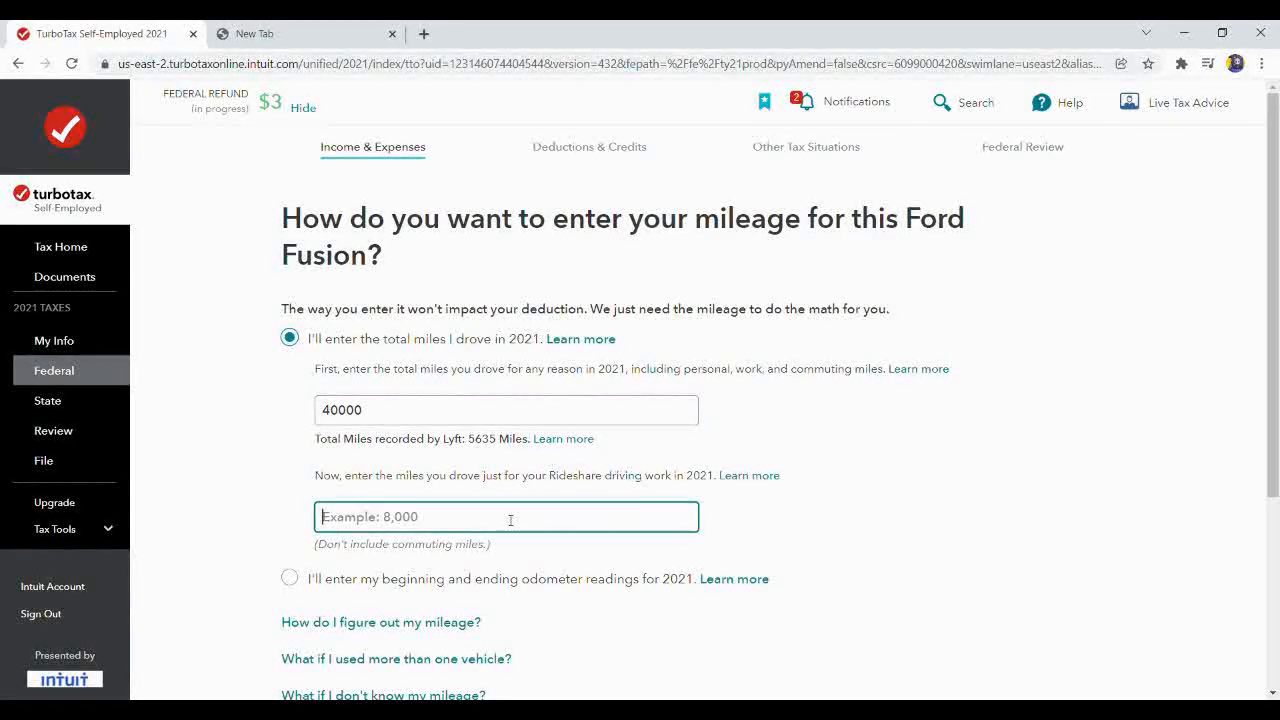
type("5635")
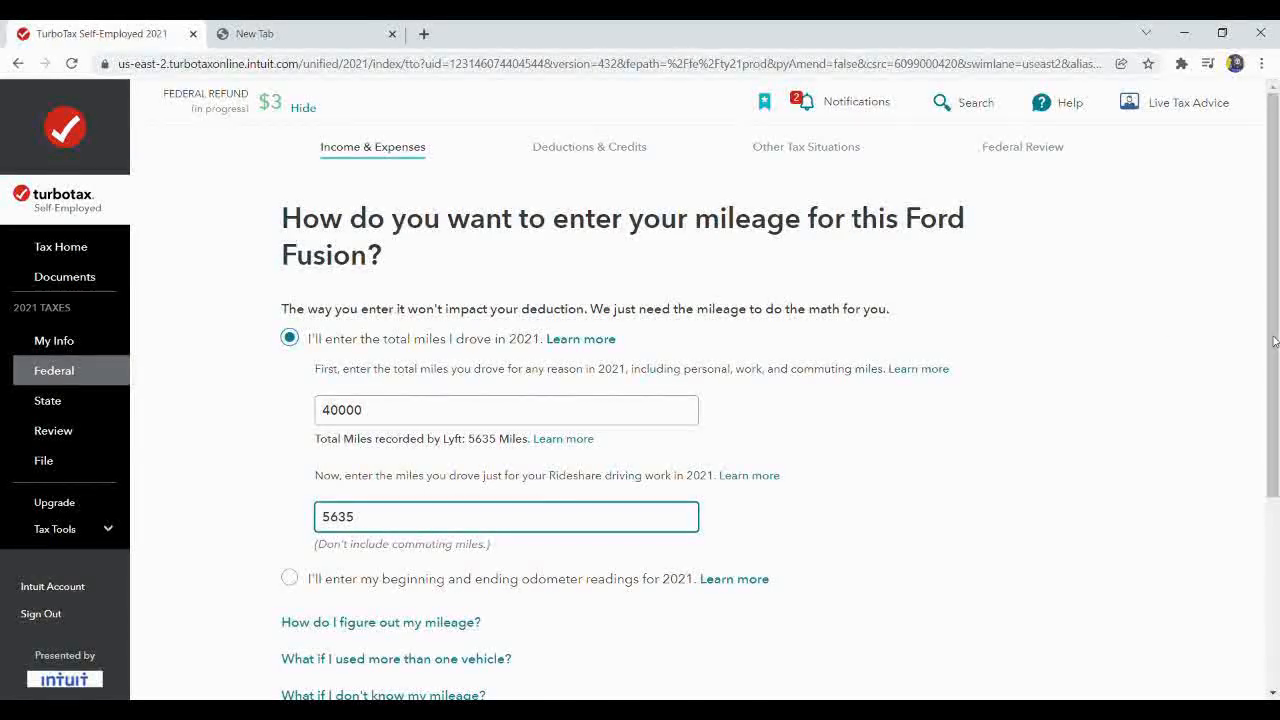
scroll(1277, 390, "down", 1)
scroll(1277, 390, "down", 2)
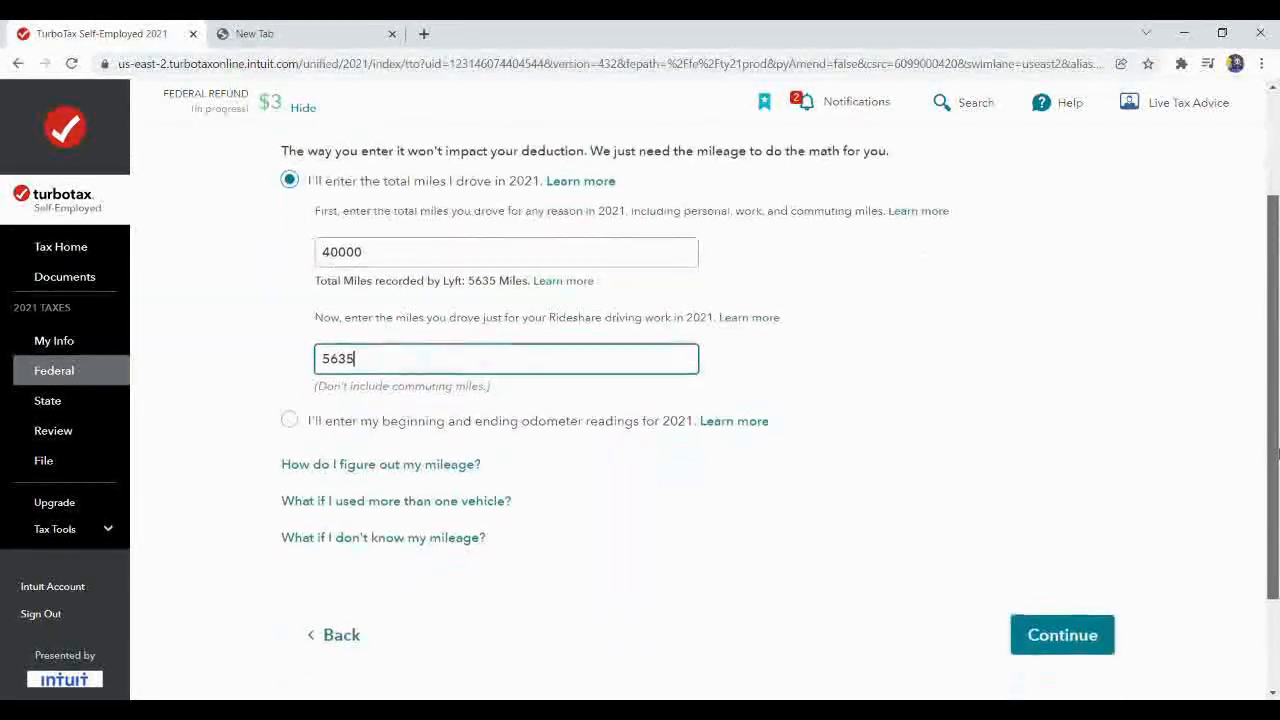
left_click(1041, 621)
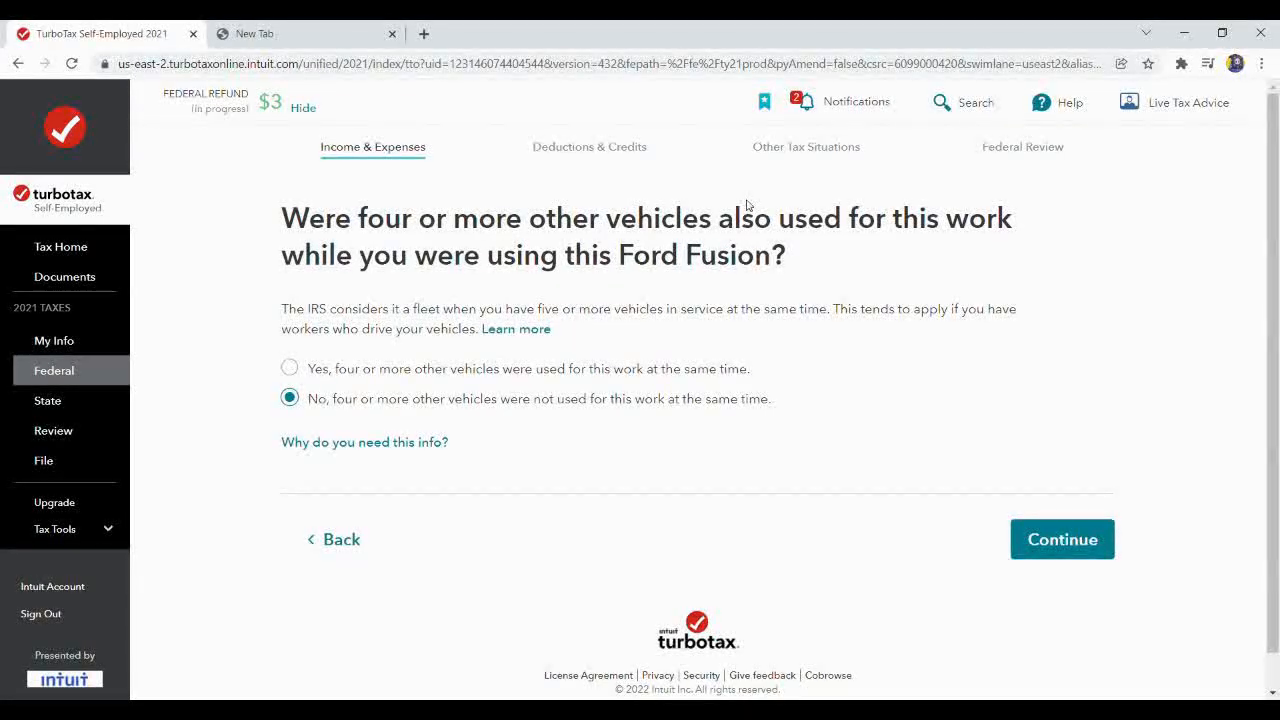
Keep No for four or more other vehicles, and choose the standard mileage deduction for the Ford Fusion as one taken before.
left_click(1057, 543)
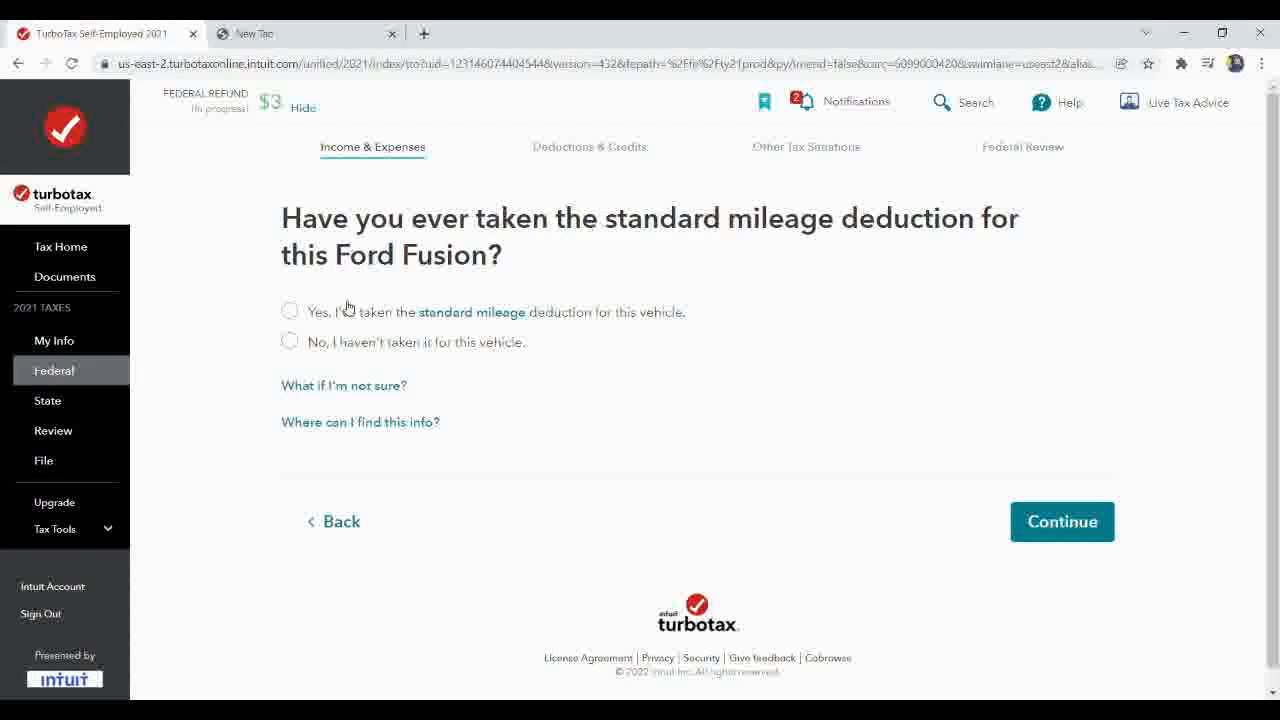
left_click(294, 313)
left_click(1050, 521)
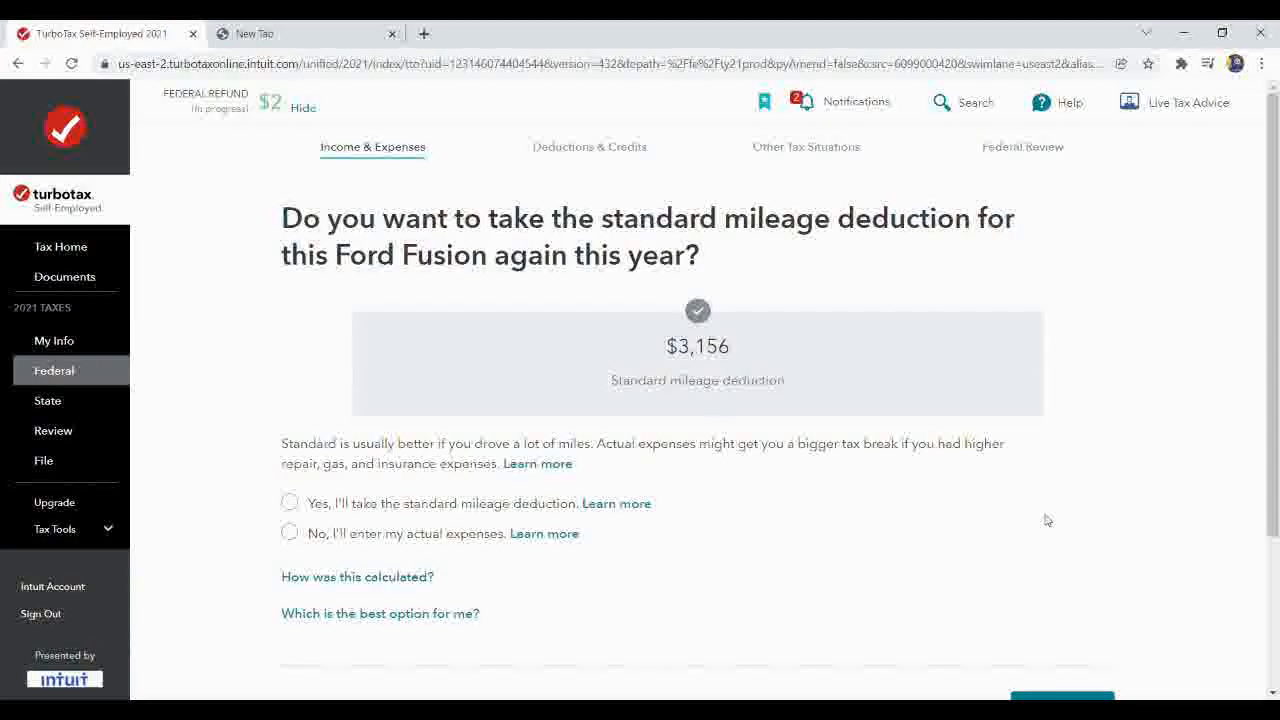
left_click(290, 504)
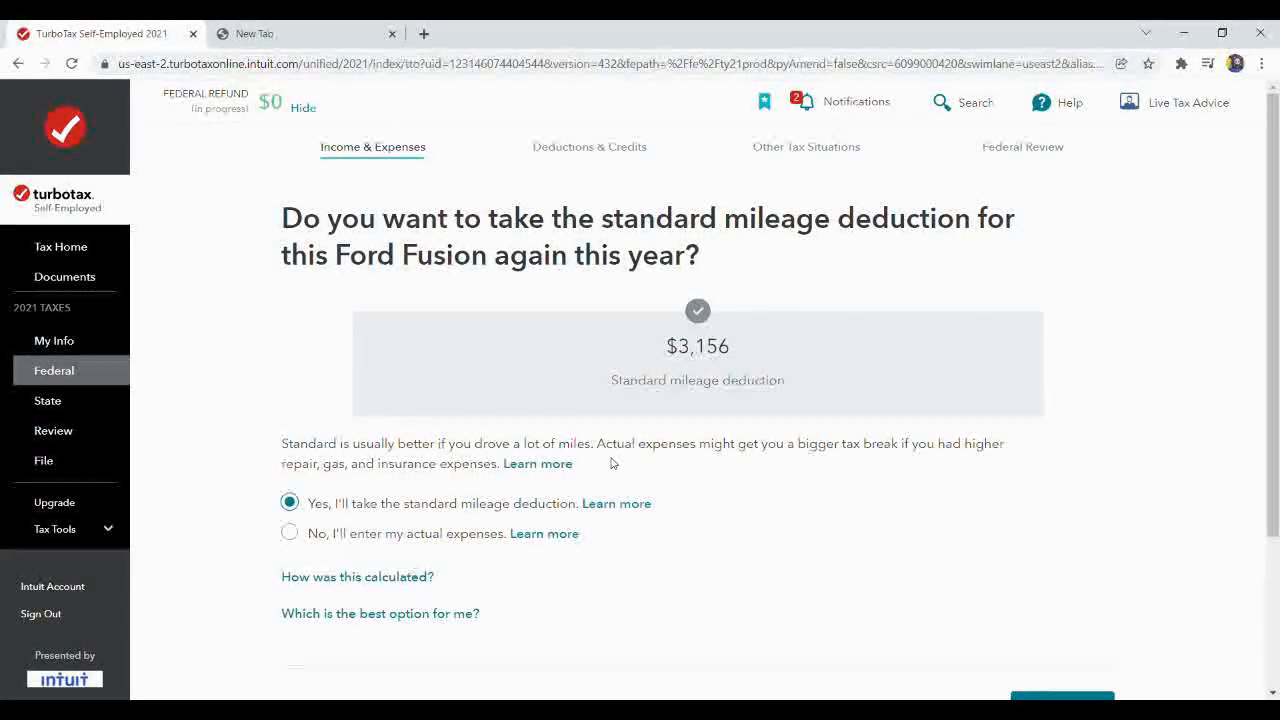
scroll(1053, 441, "down", 1)
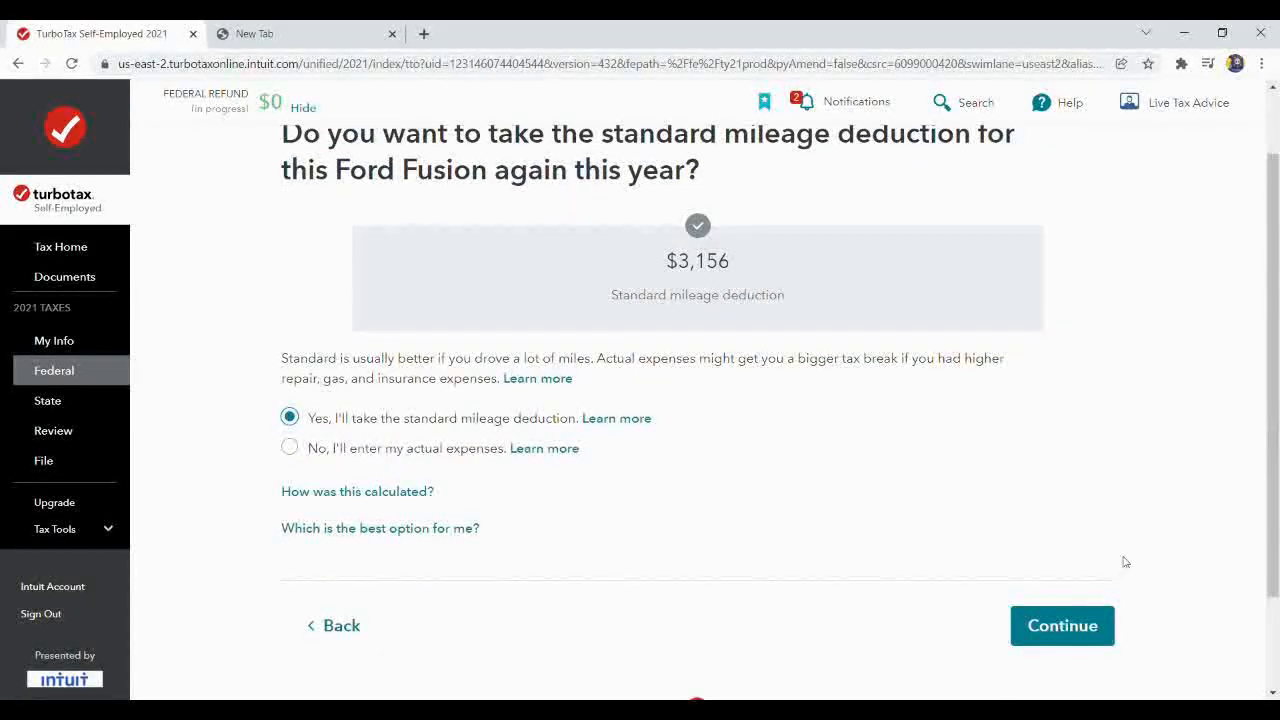
left_click(1062, 630)
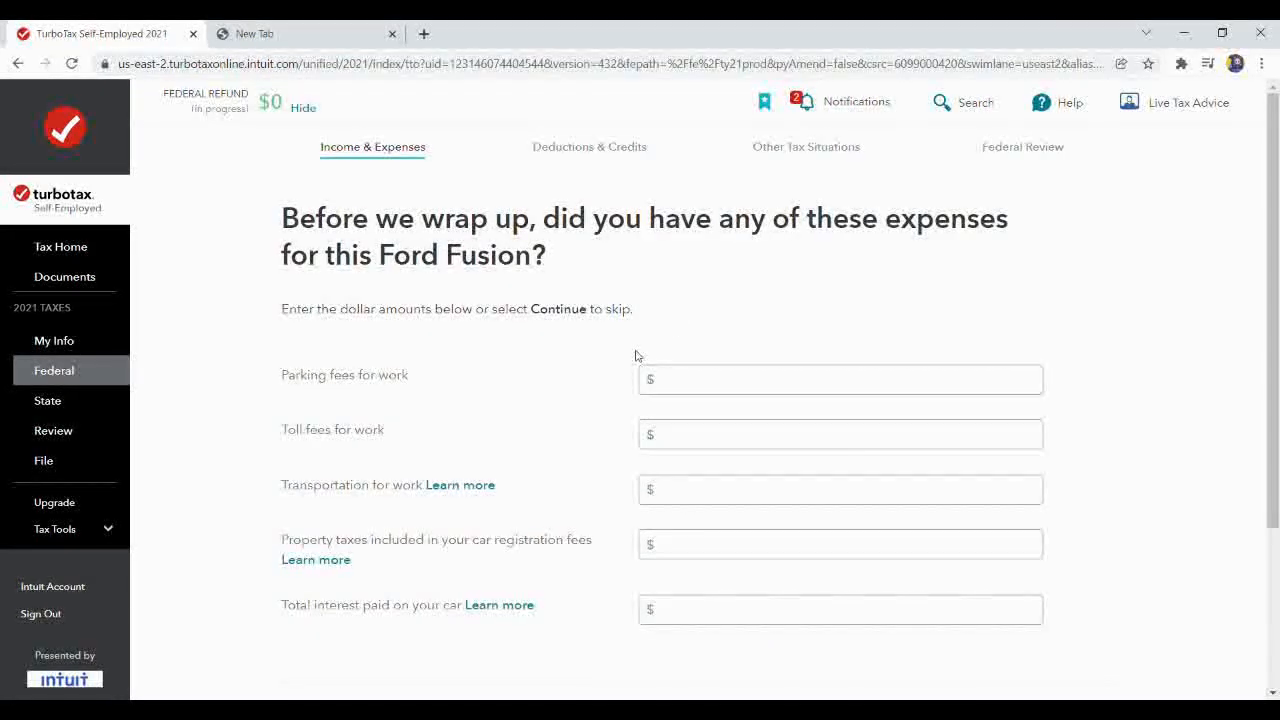
Skip the Ford Fusion's parking, toll and other extra expenses, and answer No to claiming another vehicle for the rideshare work.
left_click(705, 380)
left_click_drag(1272, 409, 1277, 505)
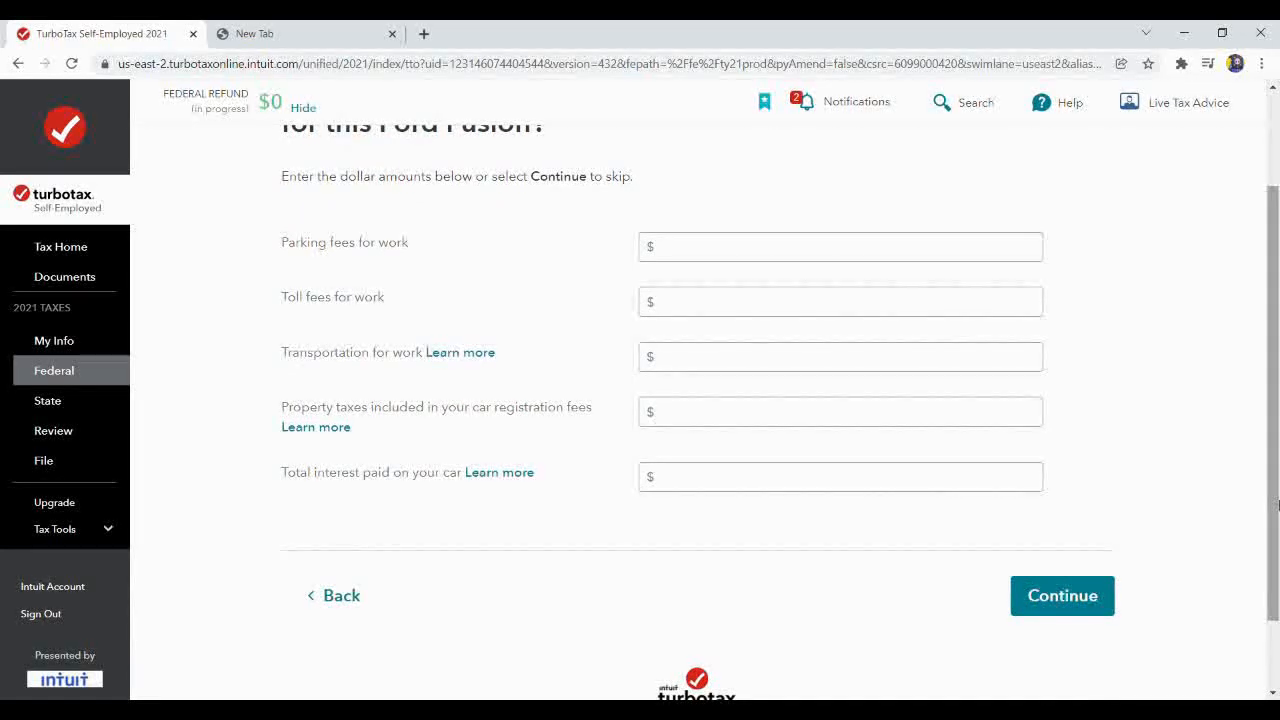
left_click(1065, 612)
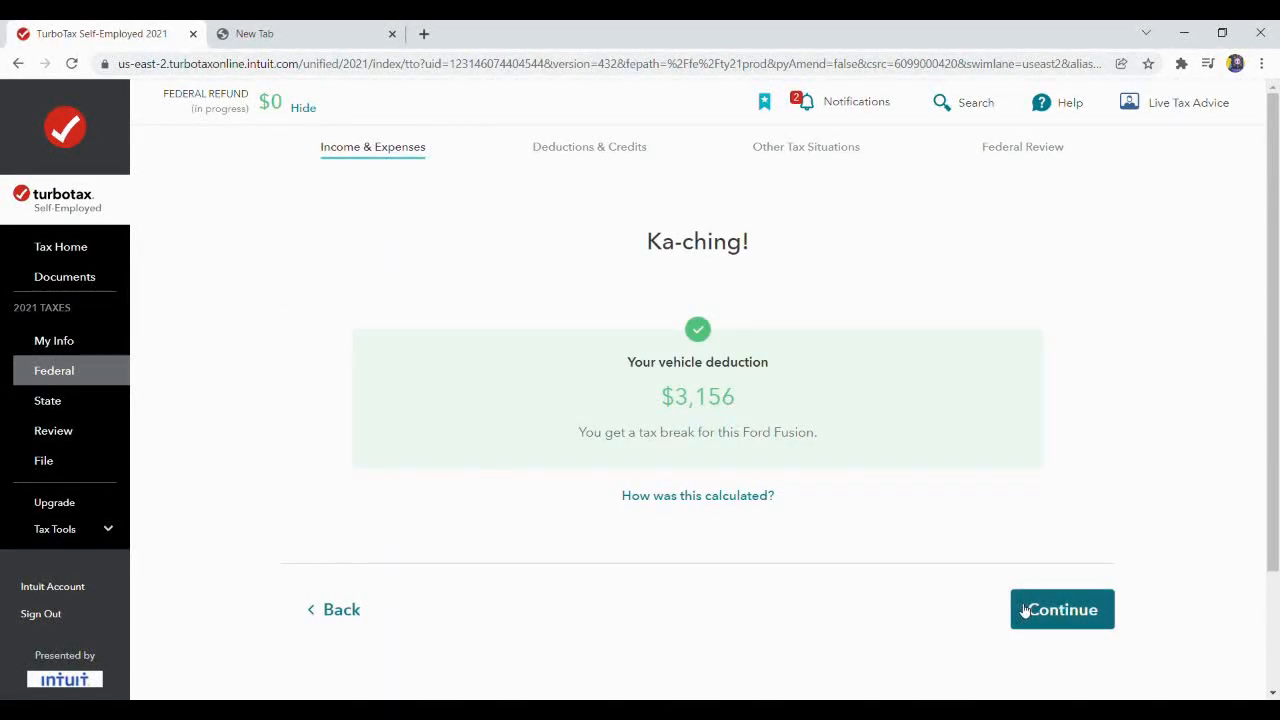
left_click(1045, 610)
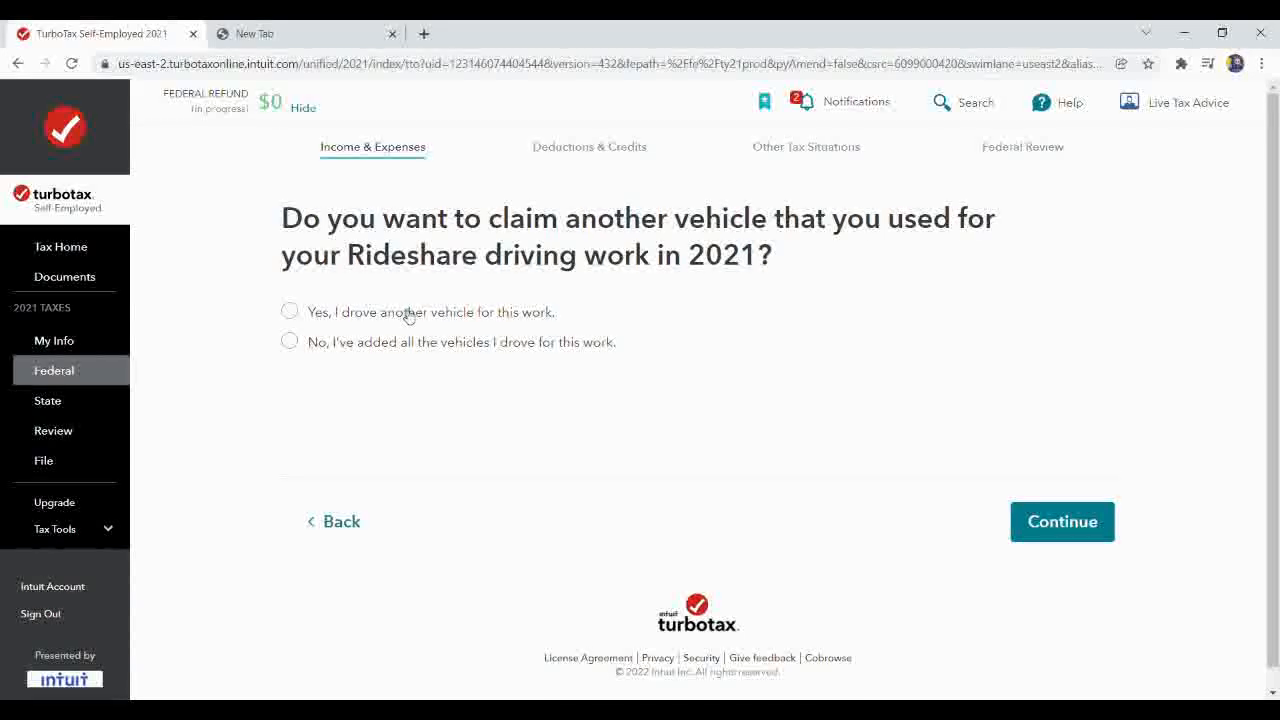
left_click(290, 343)
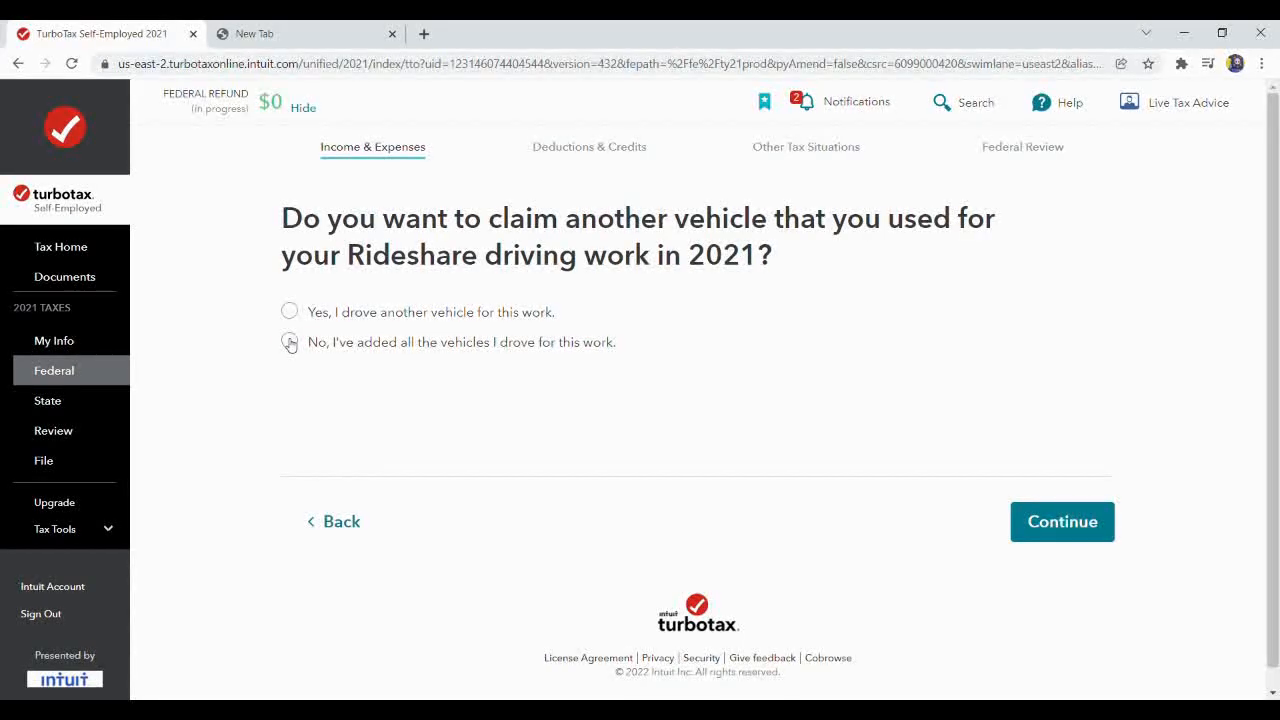
left_click(1077, 527)
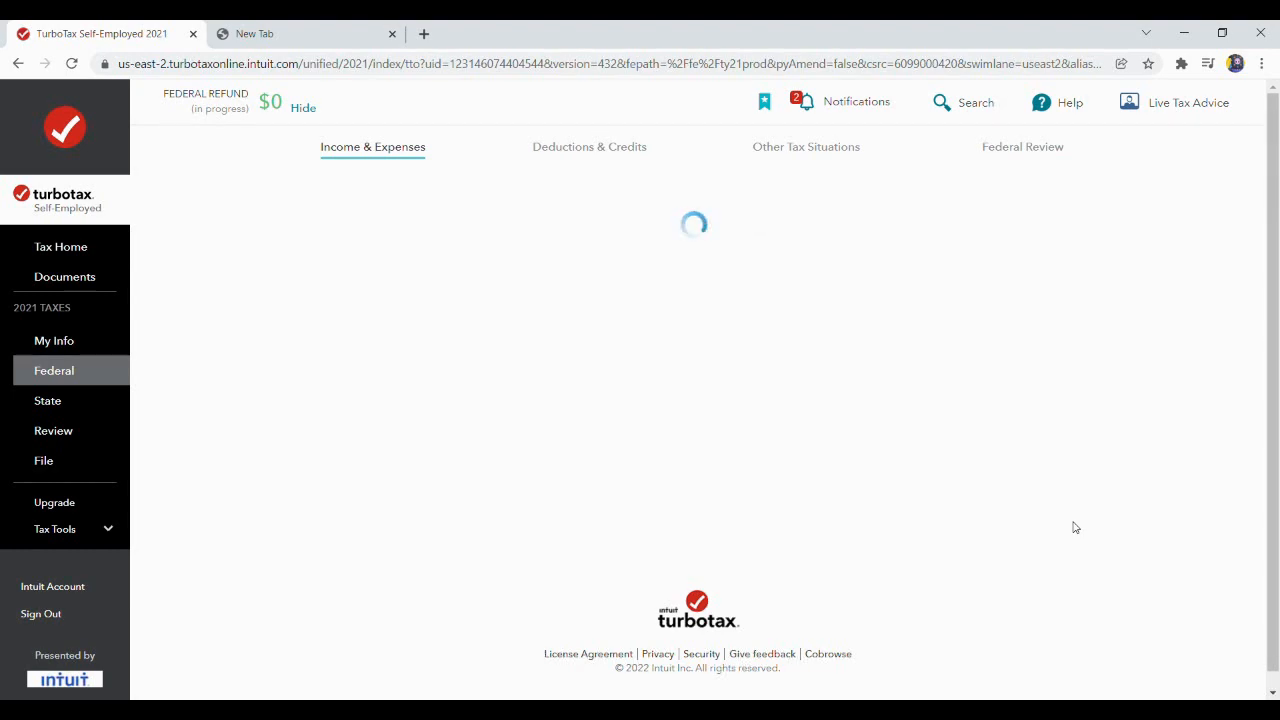
Start the Communications expenses, enter "cell phone service" with an amount of $180, and continue.
left_click_drag(1273, 235, 1273, 328)
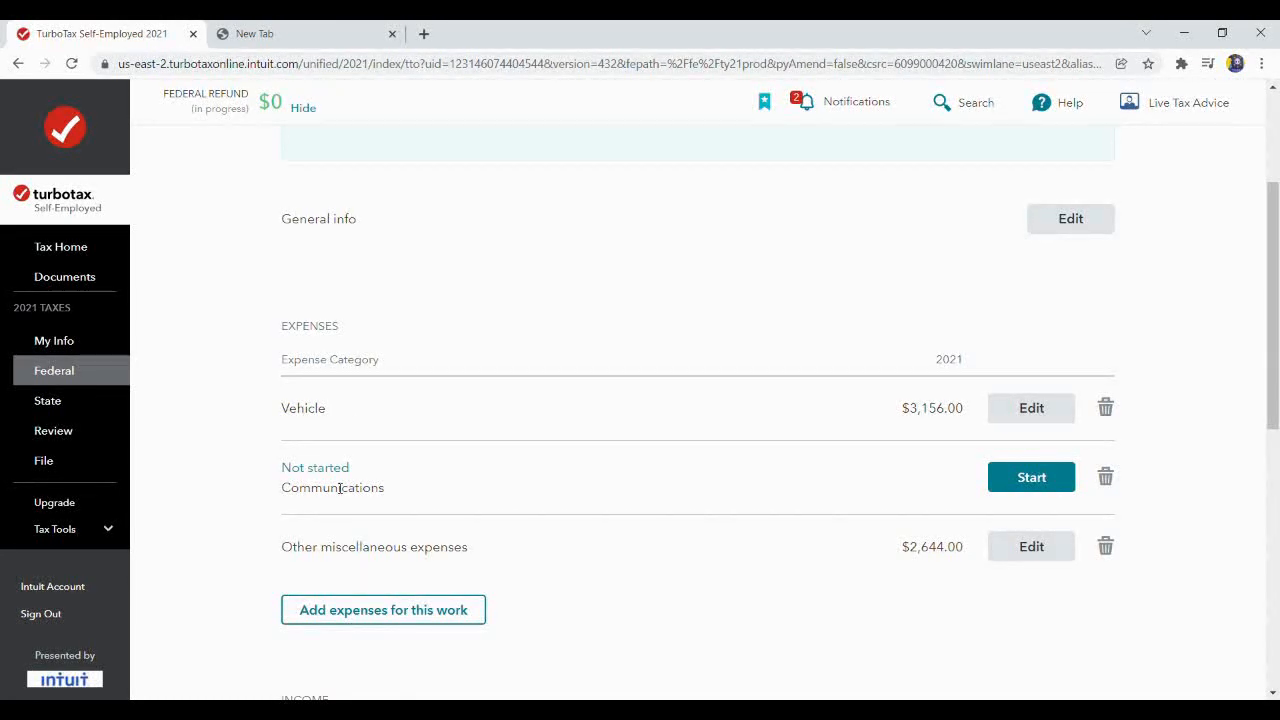
left_click(1023, 485)
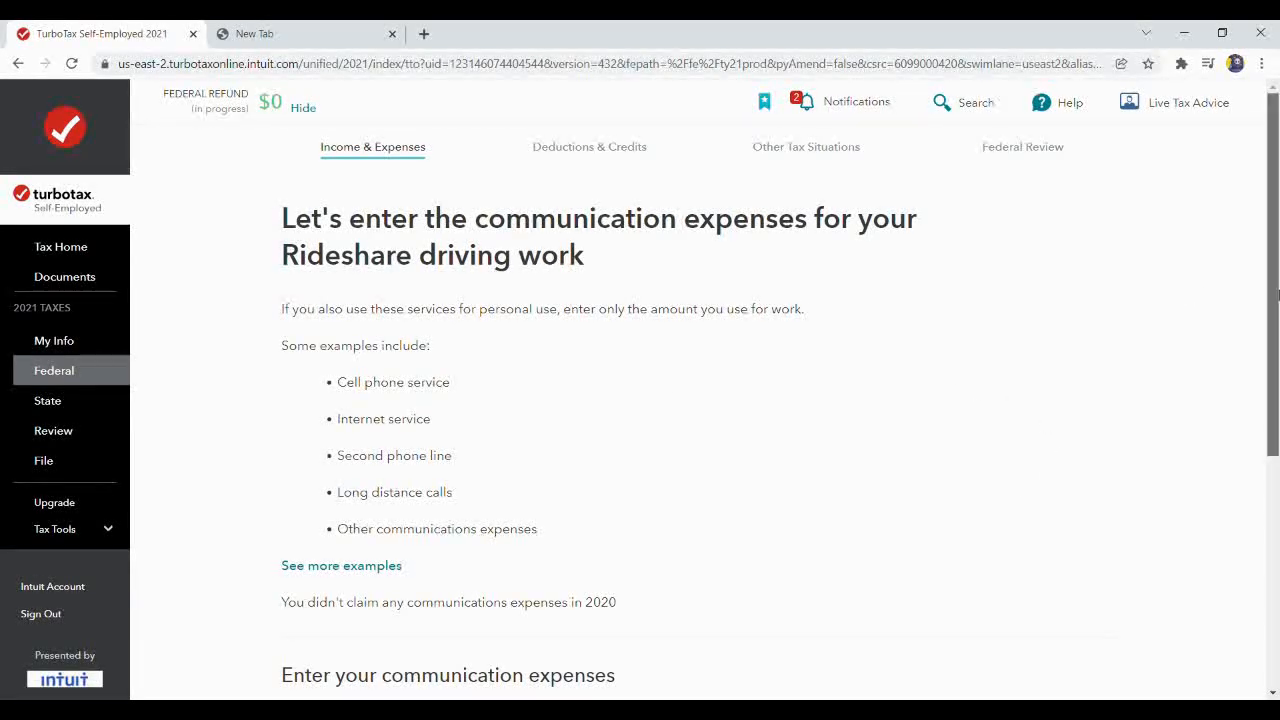
scroll(640, 450, "down", 3)
left_click(585, 505)
type("ce")
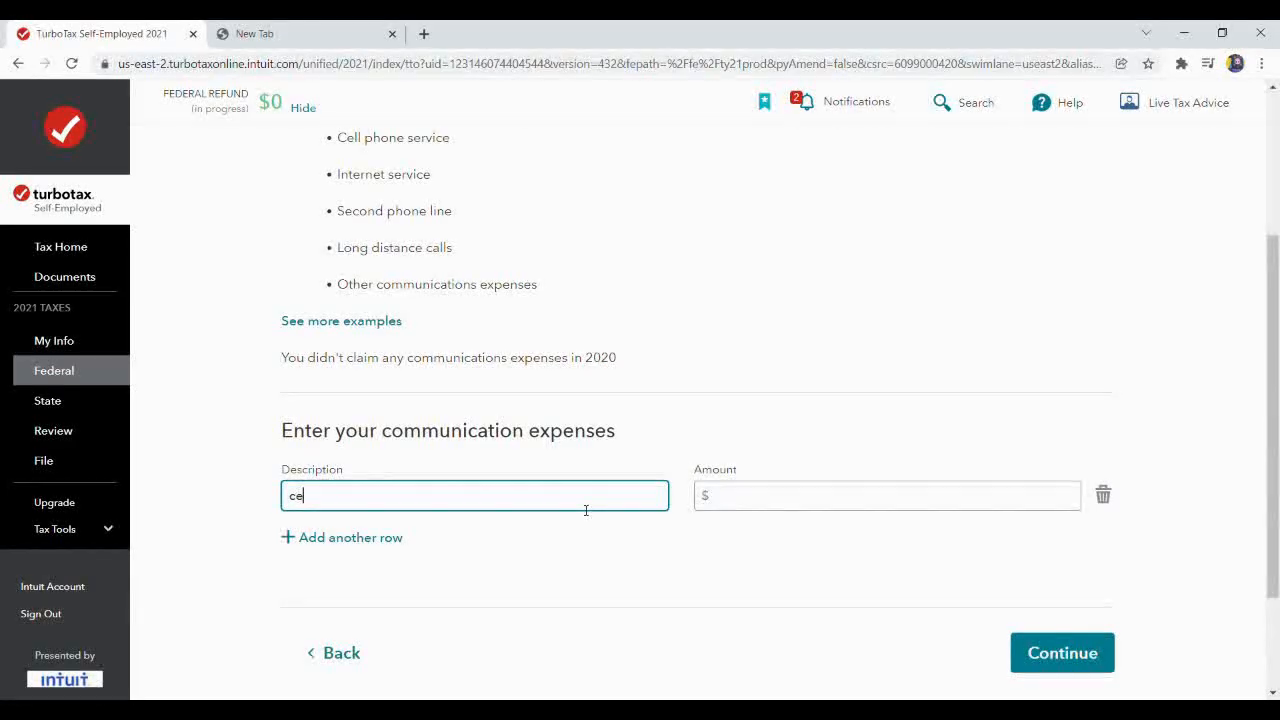
type("ll phone")
scroll(585, 510, "up", 1)
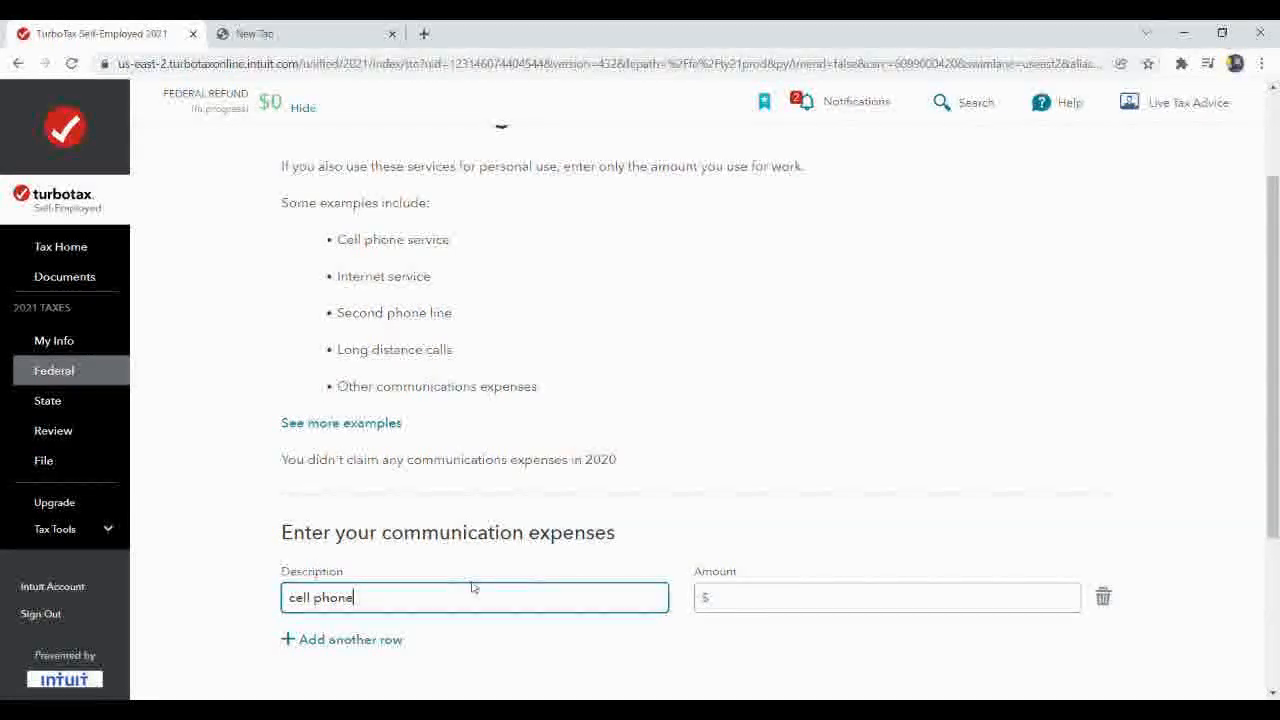
type("service")
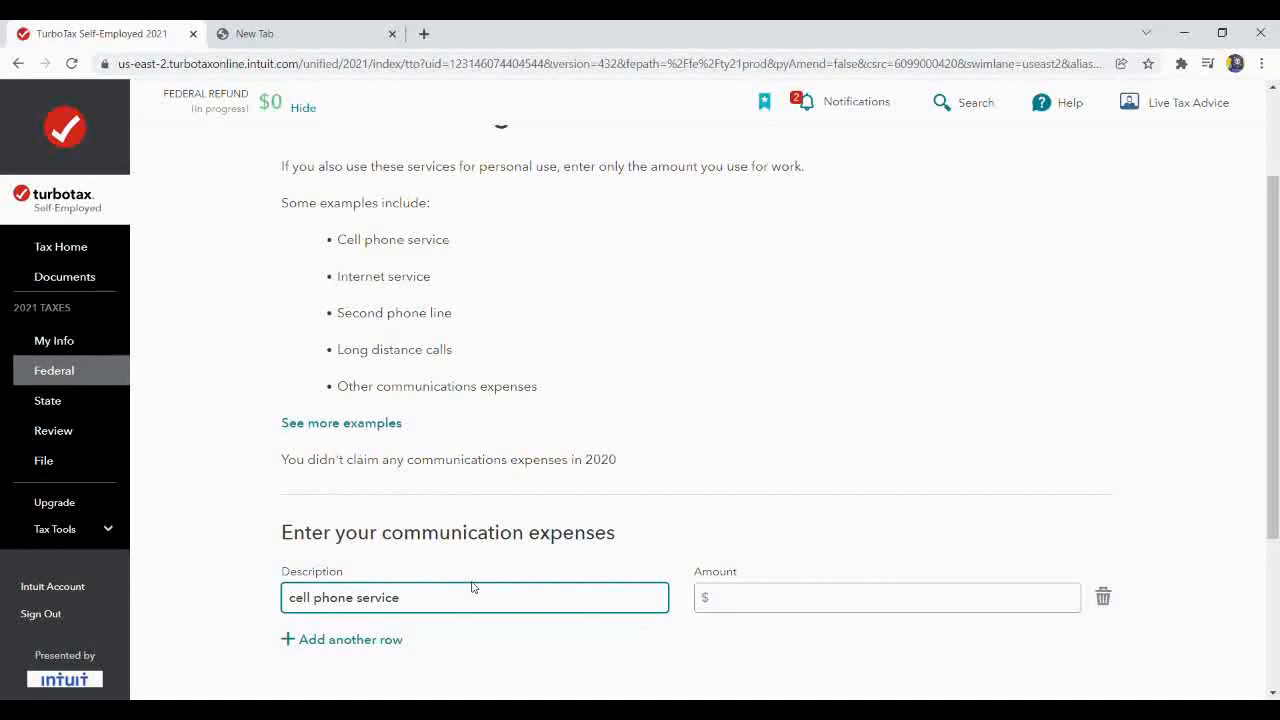
left_click(888, 591)
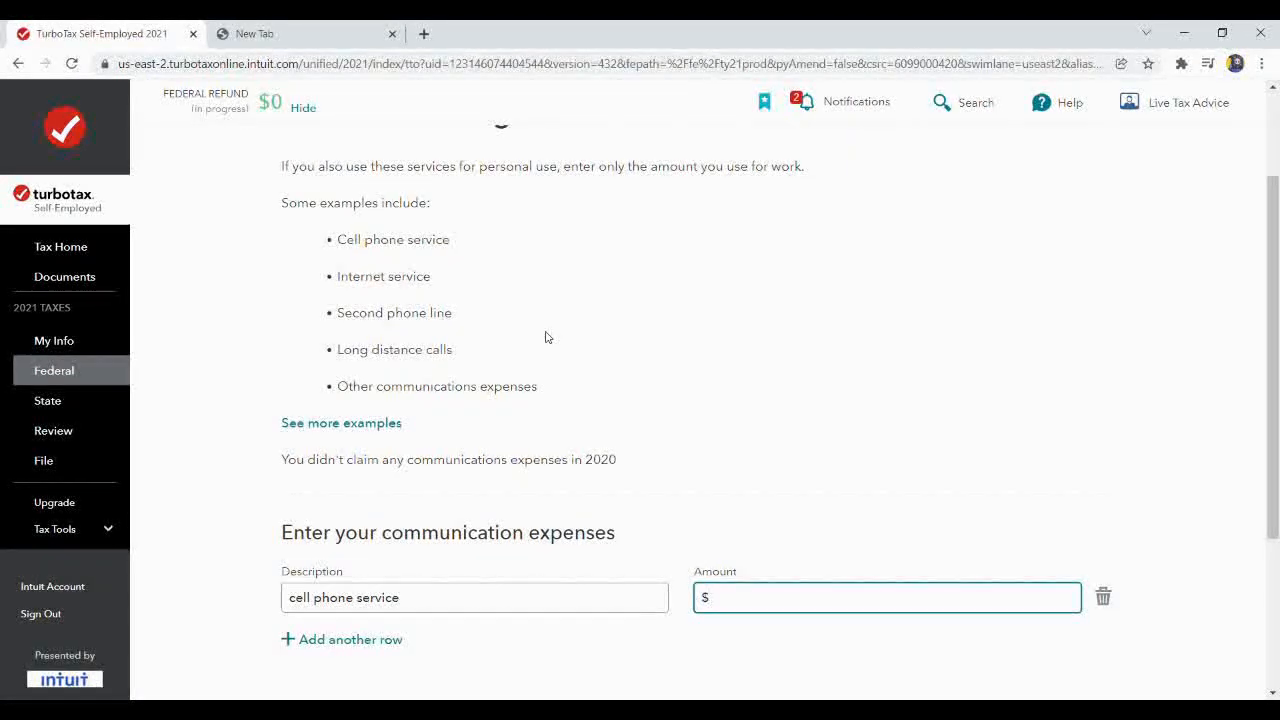
type("0")
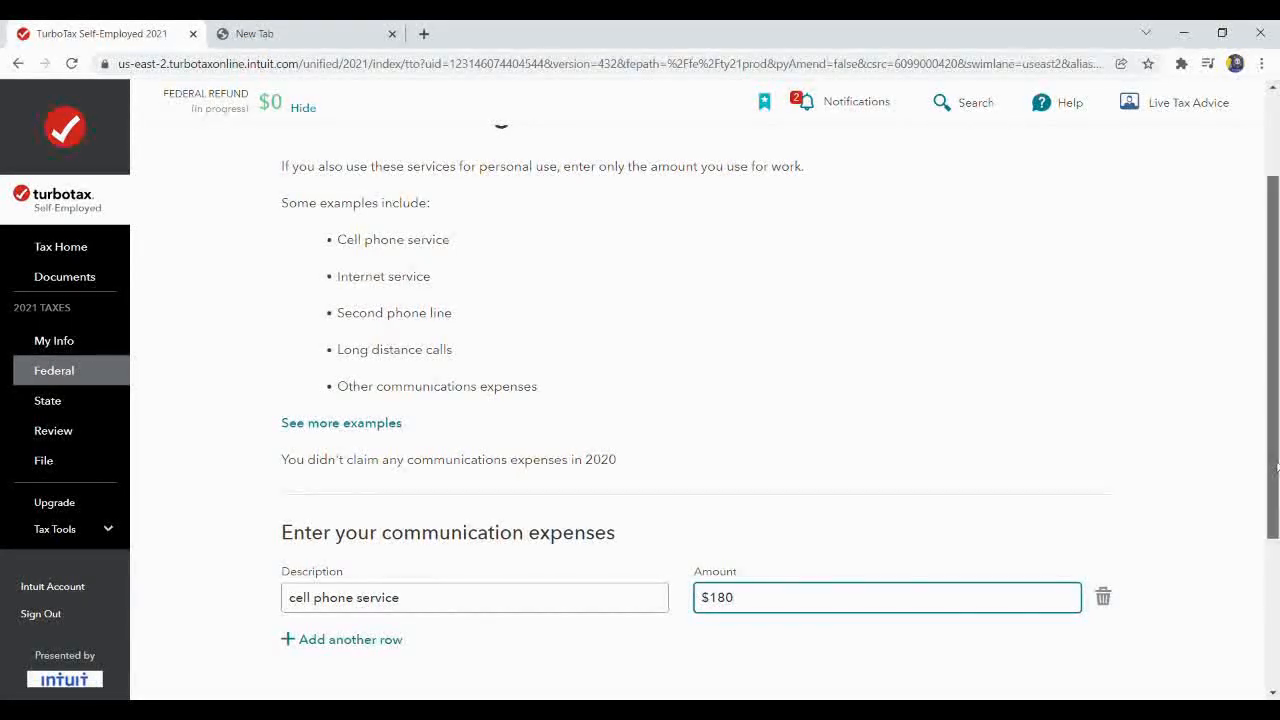
scroll(1276, 467, "down", 2)
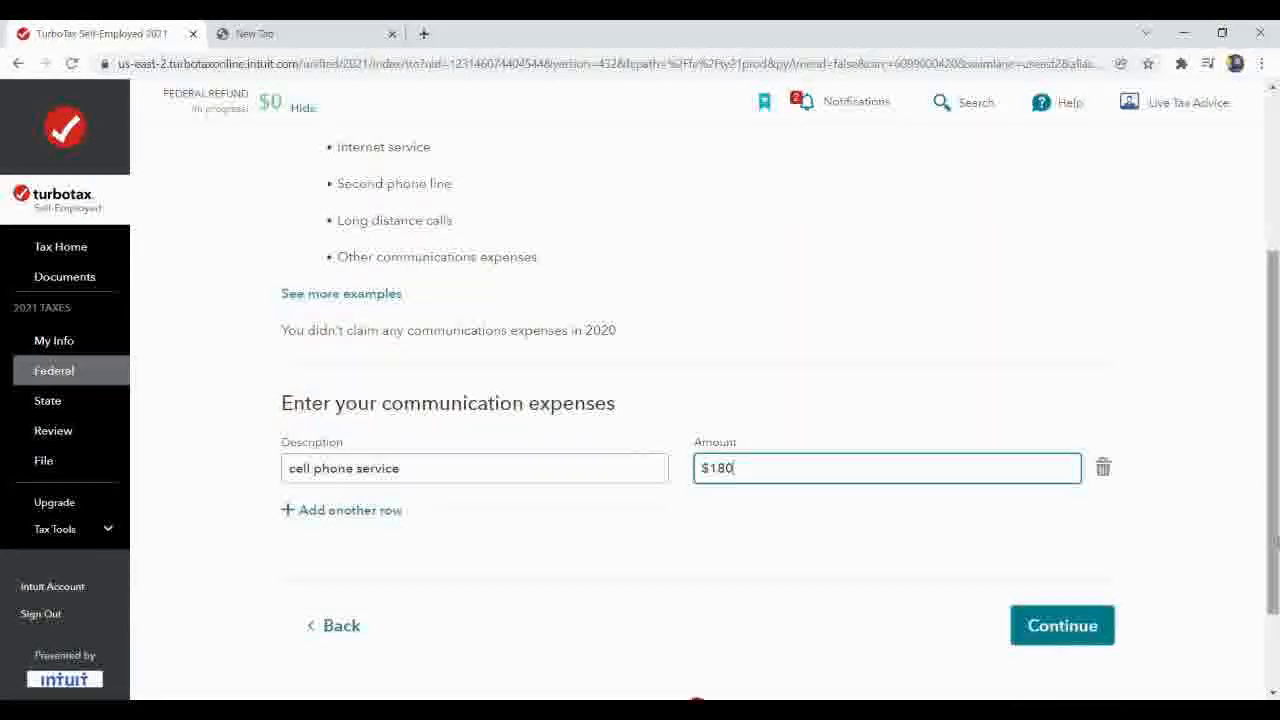
left_click(1047, 625)
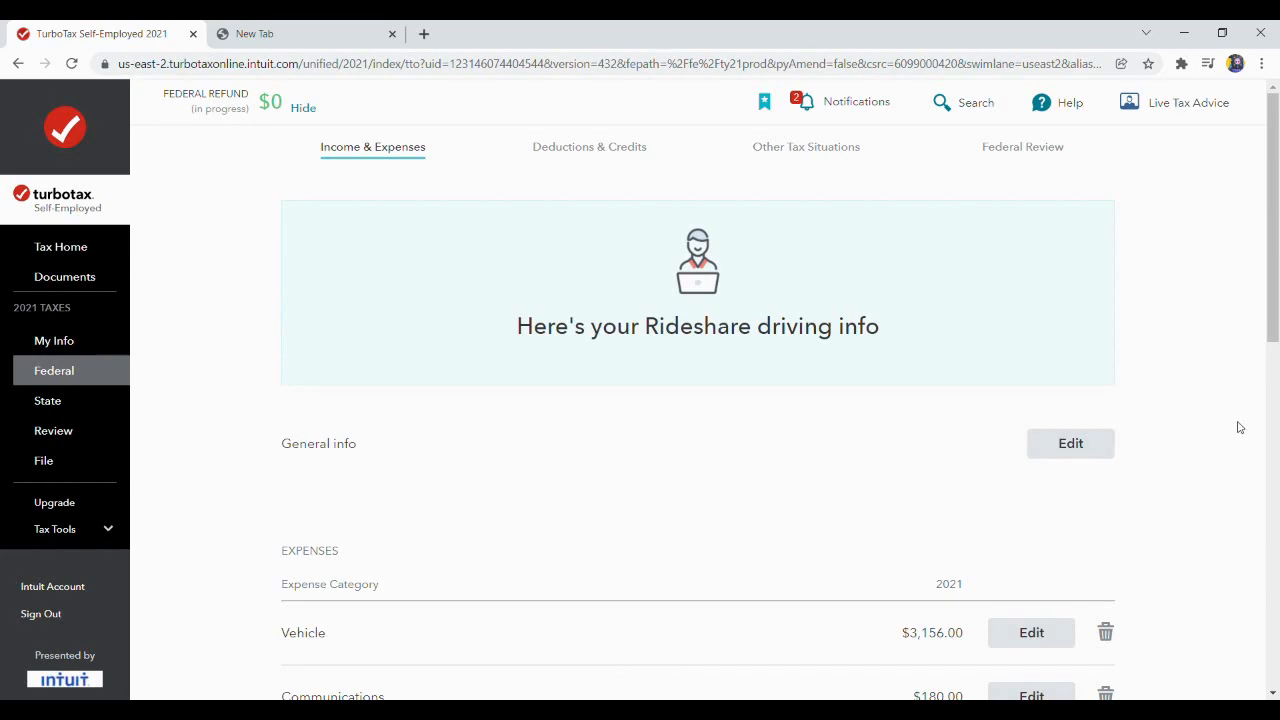
Review the expense categories, income and uncommon situations listed in the rideshare driving summary.
left_click_drag(1274, 305, 1276, 514)
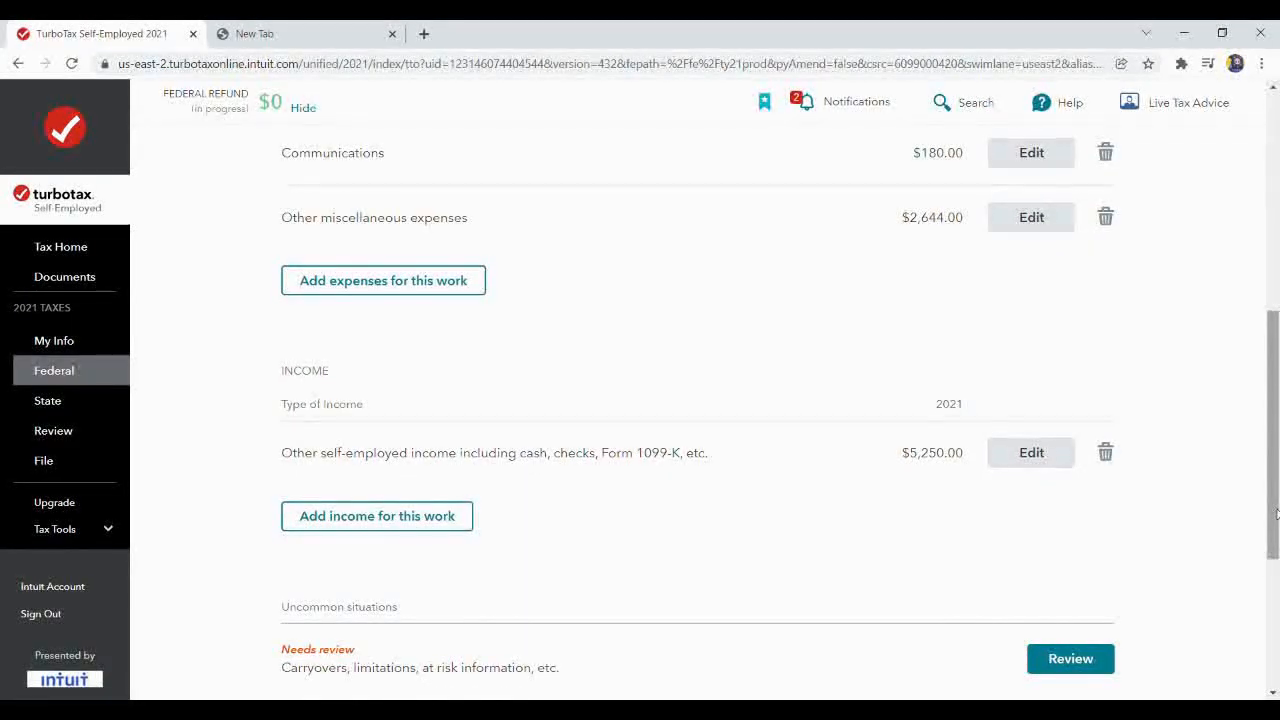
left_click_drag(1276, 514, 761, 262)
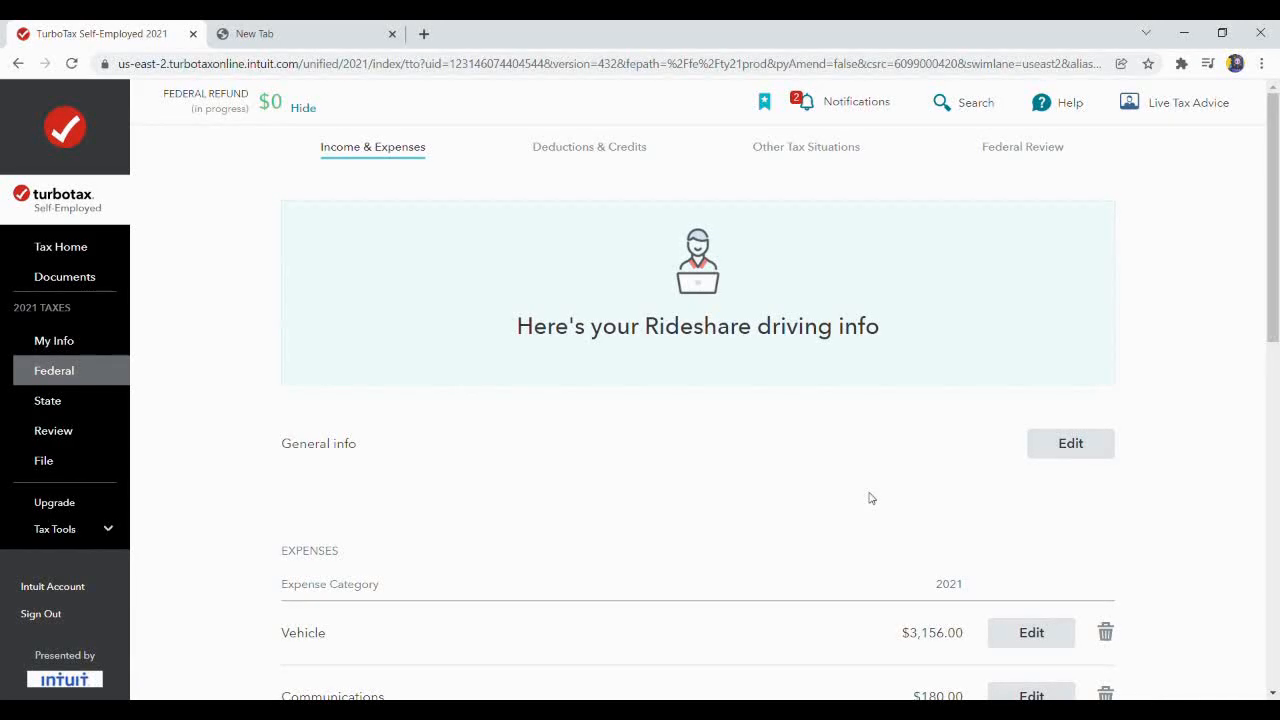
left_click_drag(1277, 258, 1278, 332)
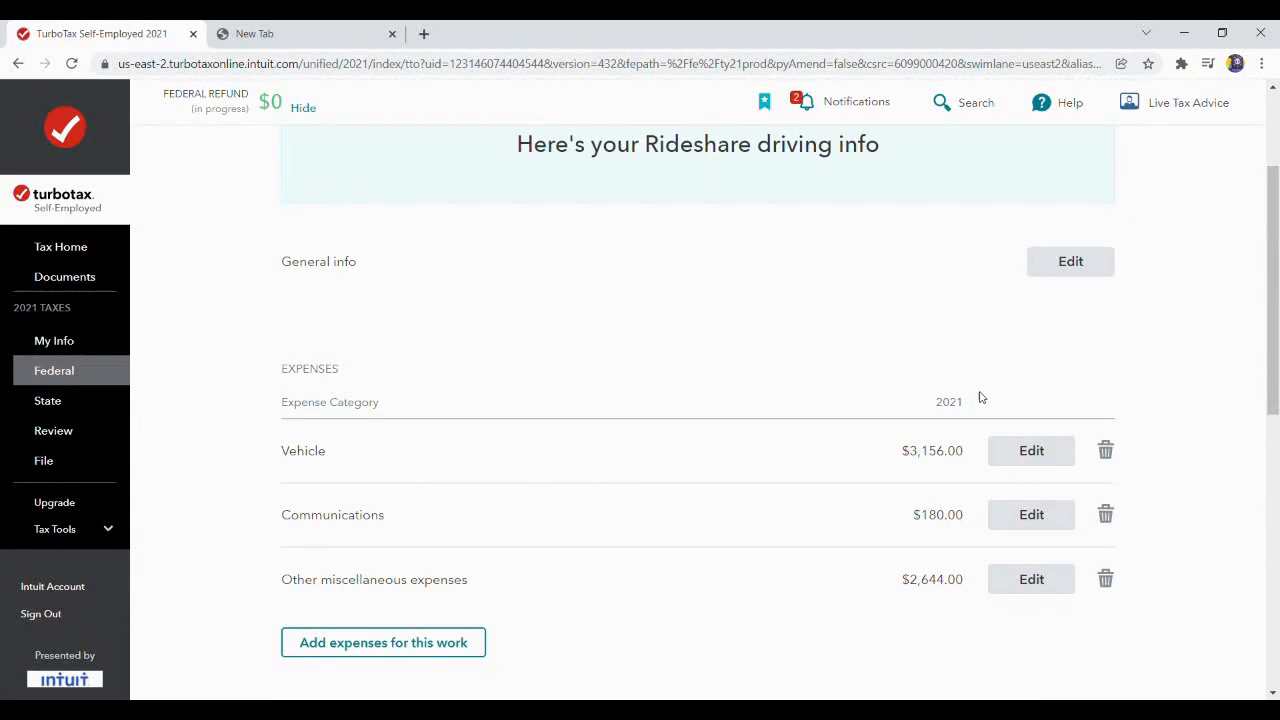
left_click_drag(1276, 308, 1276, 307)
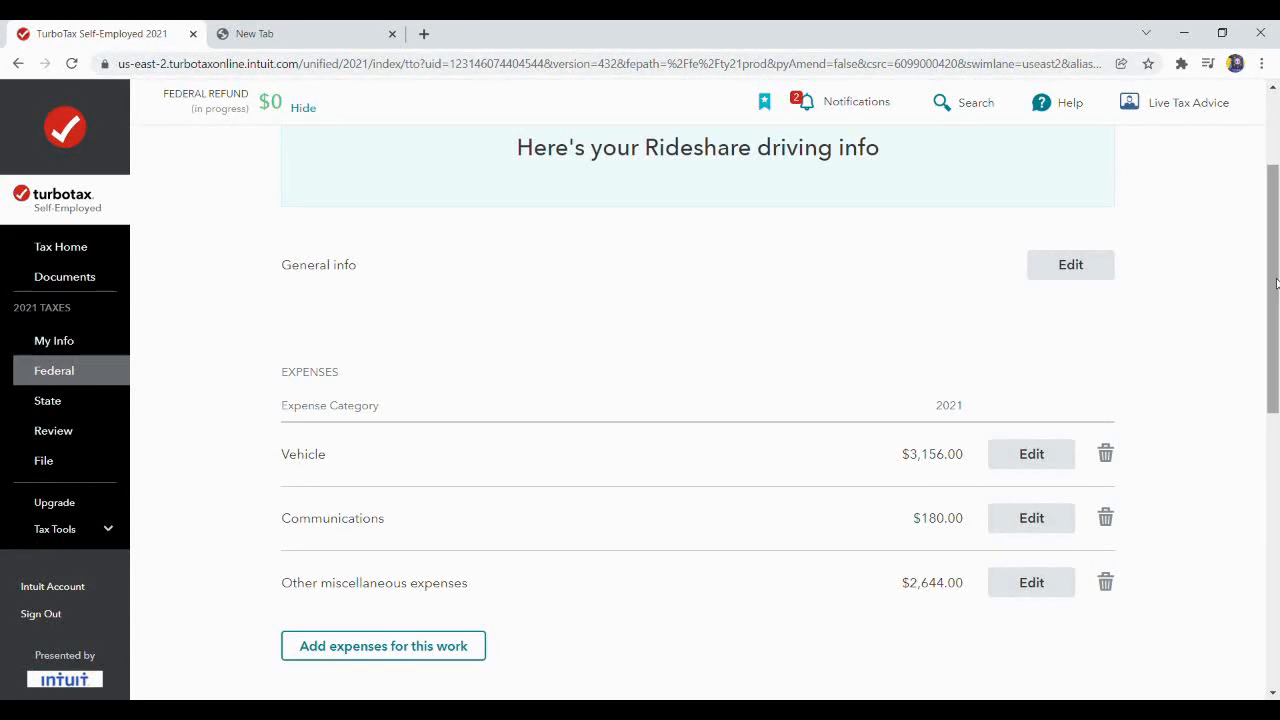
left_click_drag(1277, 282, 1277, 241)
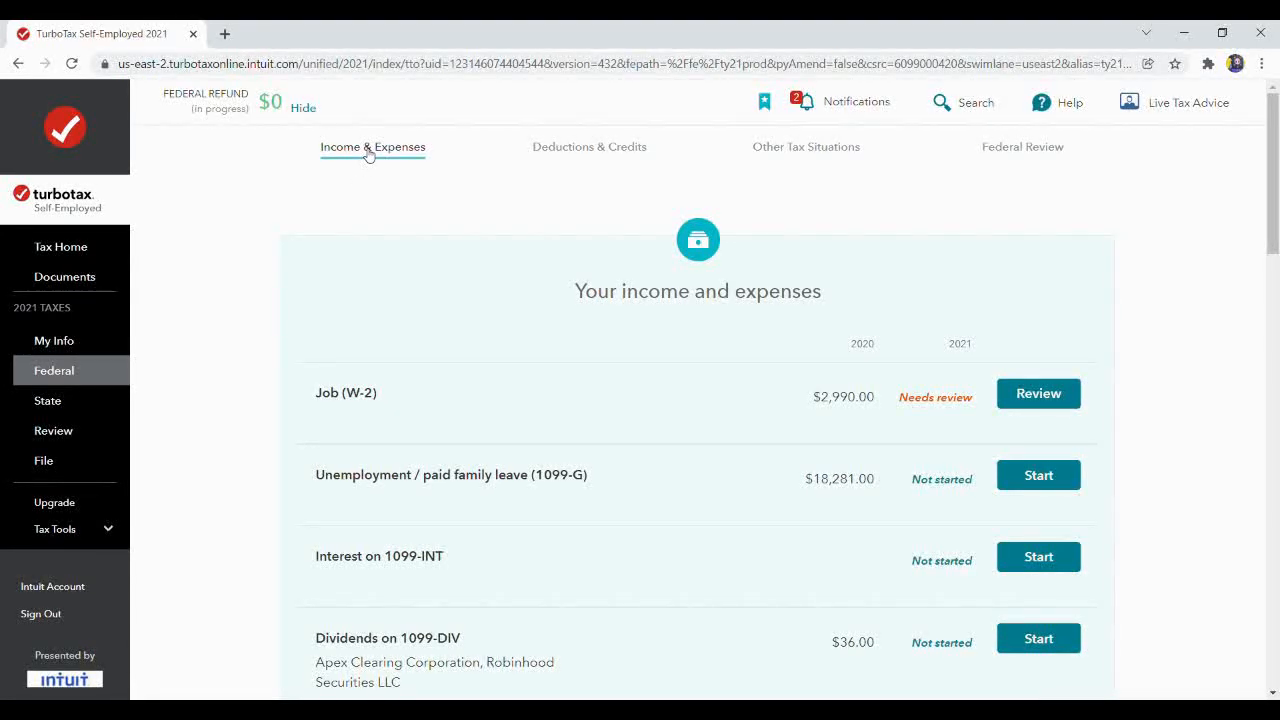
Revisit the self-employment income and expenses section, answer Yes to having such income or expenses, and decline the TurboTax specialist's help.
left_click_drag(1276, 216, 1276, 413)
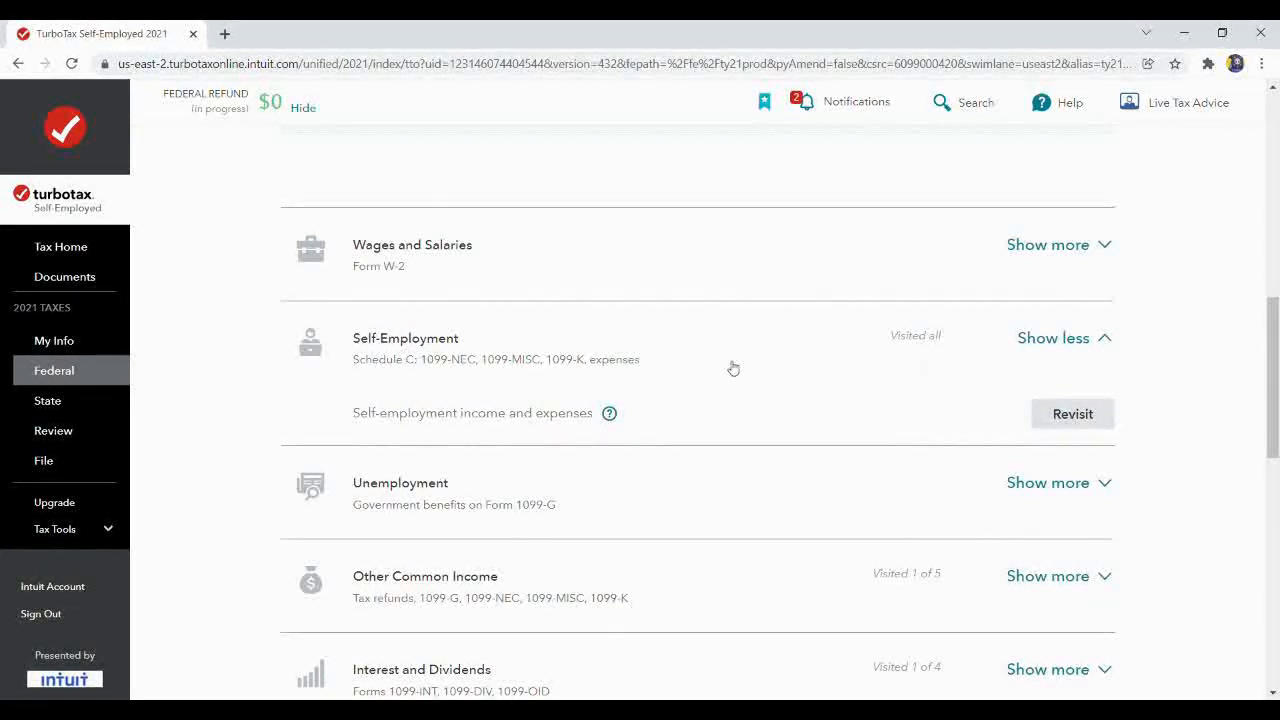
left_click(1069, 424)
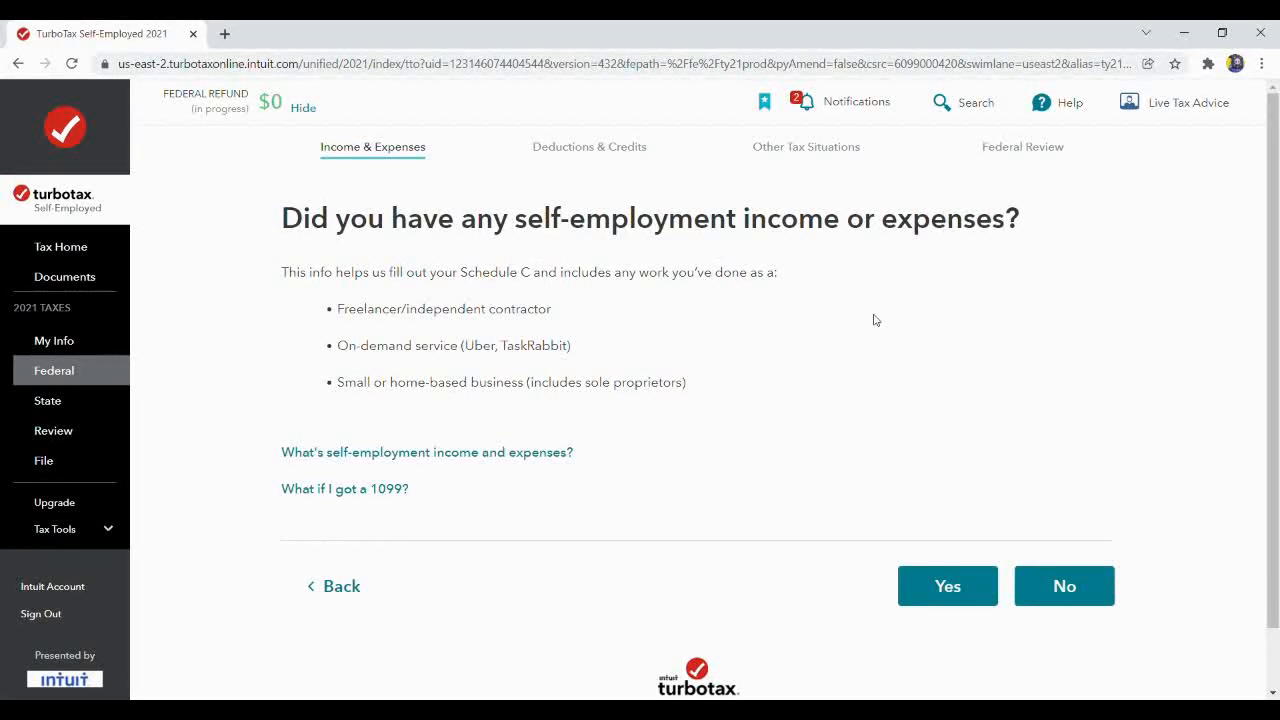
left_click(953, 587)
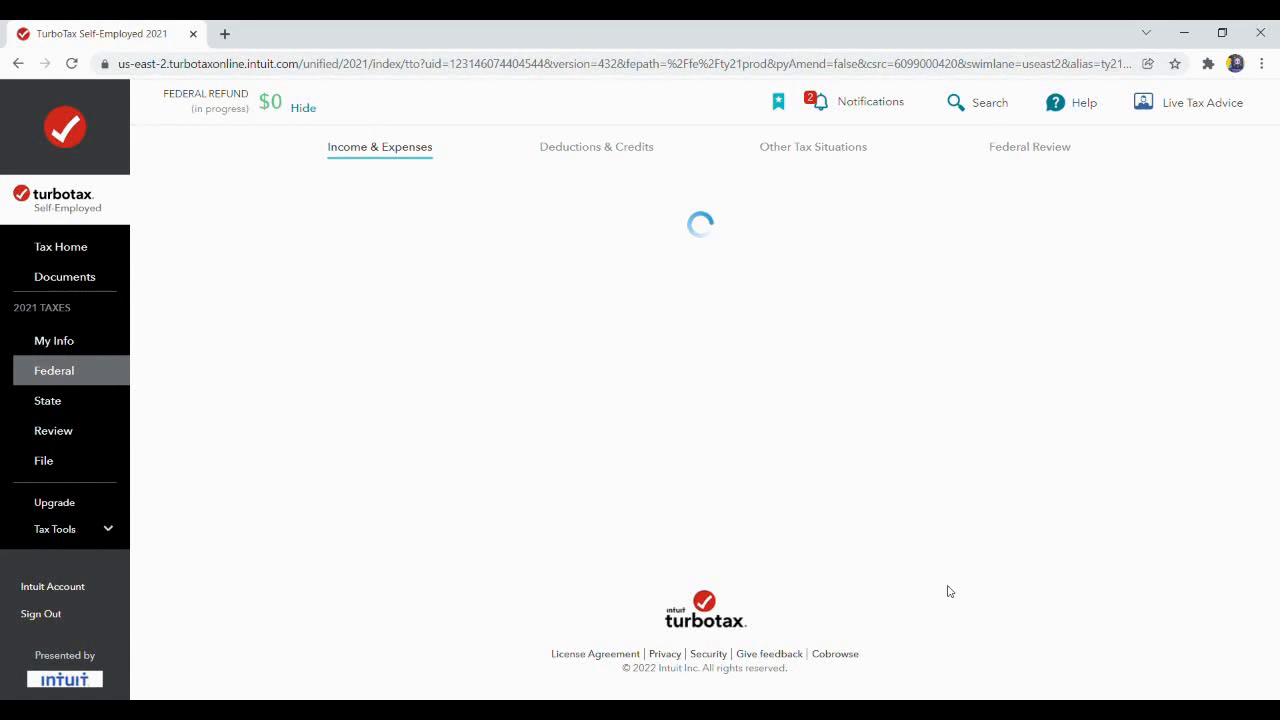
left_click_drag(1276, 305, 1261, 426)
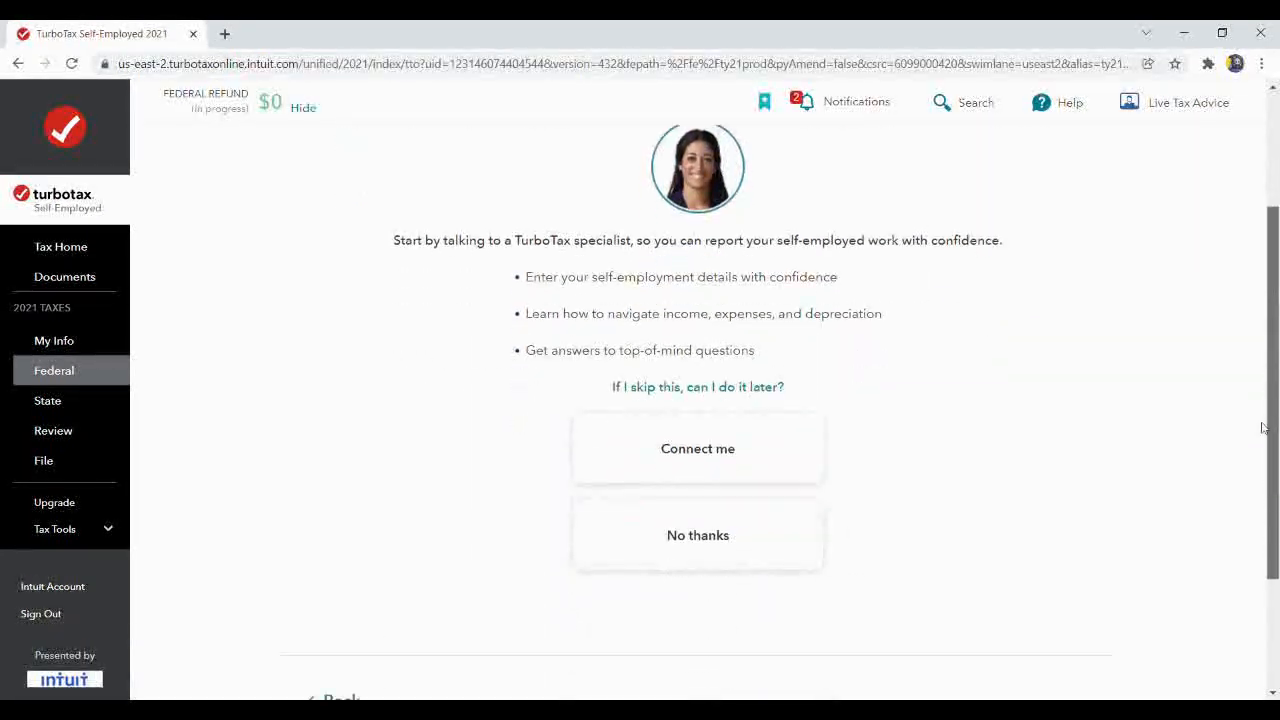
left_click(727, 516)
left_click(1079, 690)
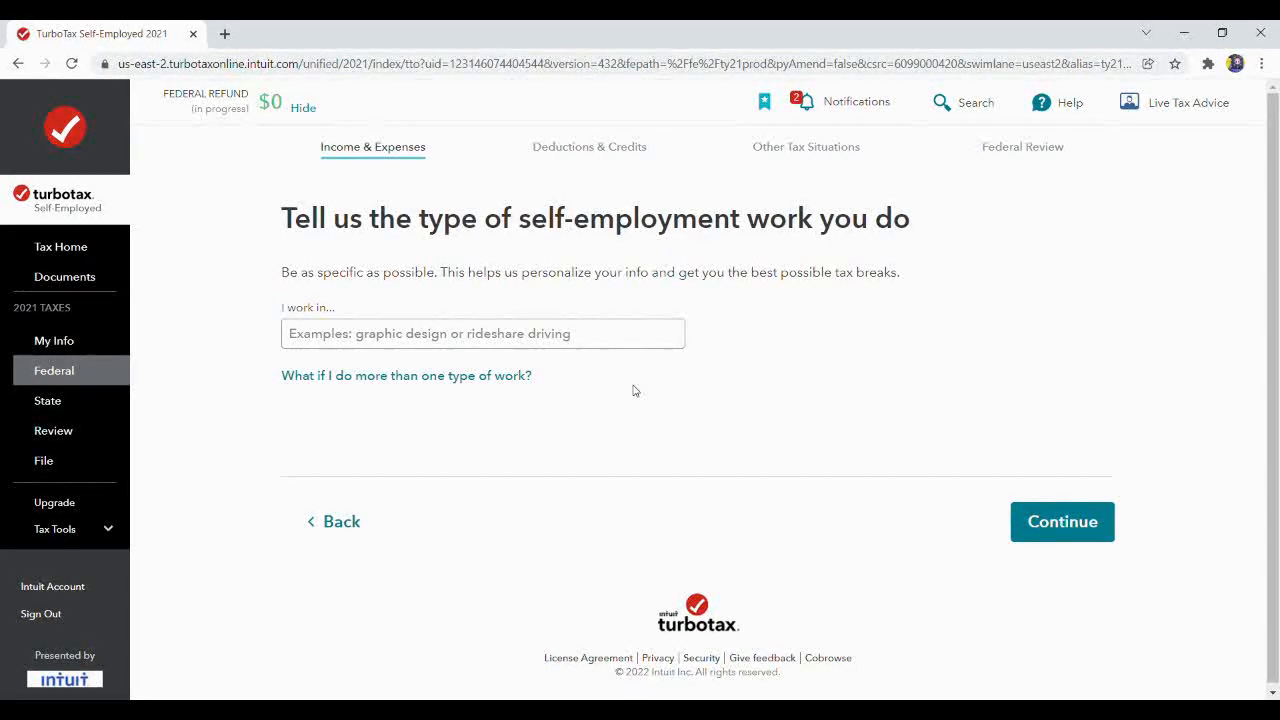
Enter "uber" as the type of self-employment work and confirm that it is Rideshare driving.
left_click(608, 345)
type("ub")
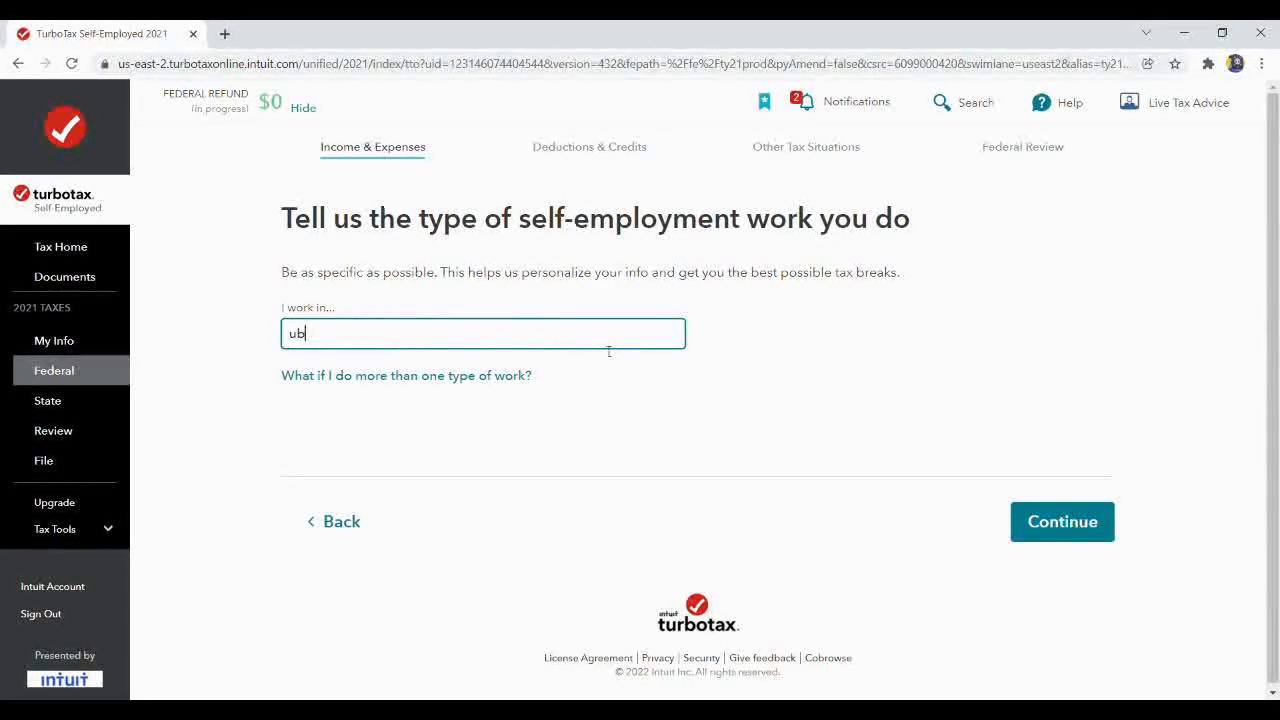
type("er")
left_click(1078, 530)
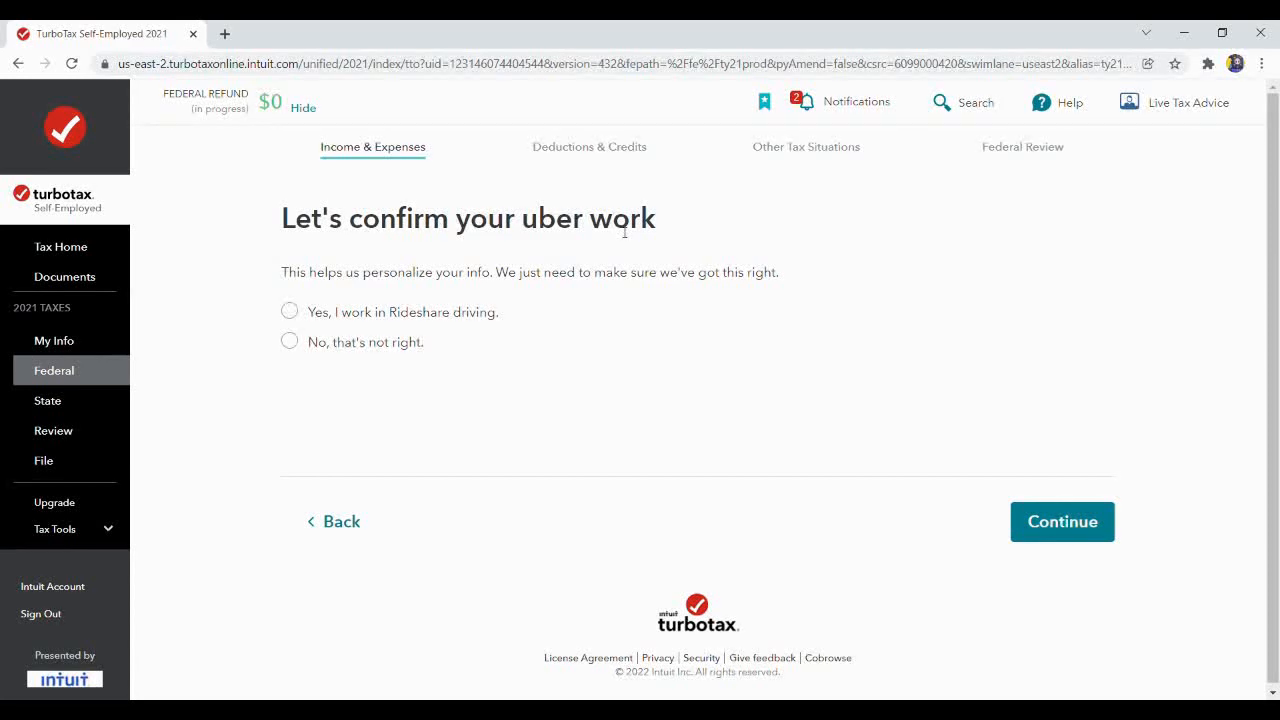
left_click(290, 313)
left_click(1041, 517)
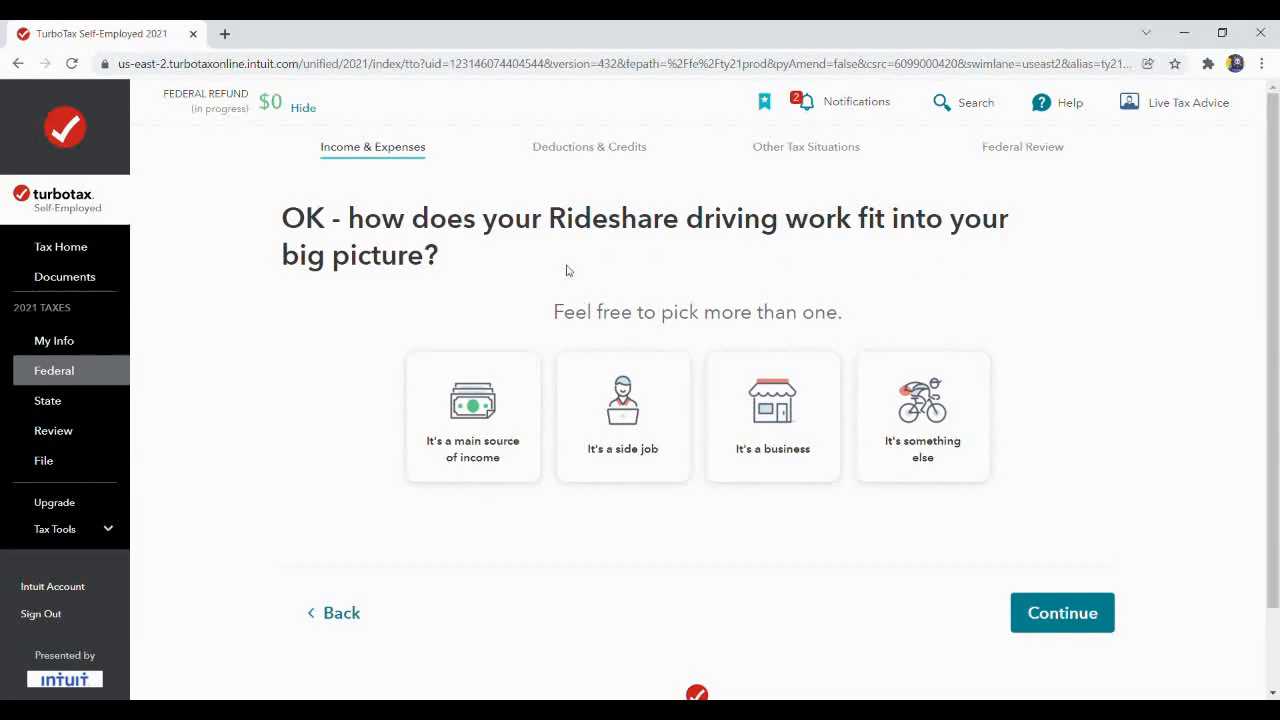
Describe the rideshare driving work as both a main source of income and a side job, and continue.
left_click(469, 435)
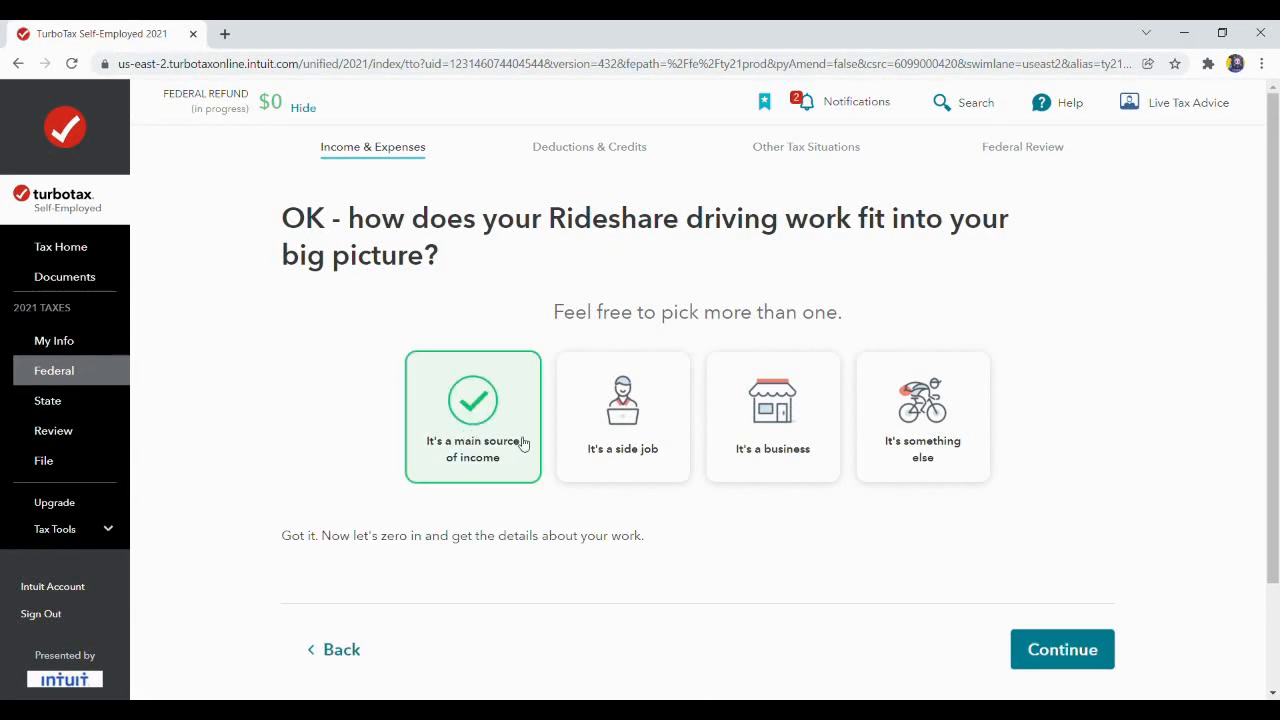
left_click(636, 437)
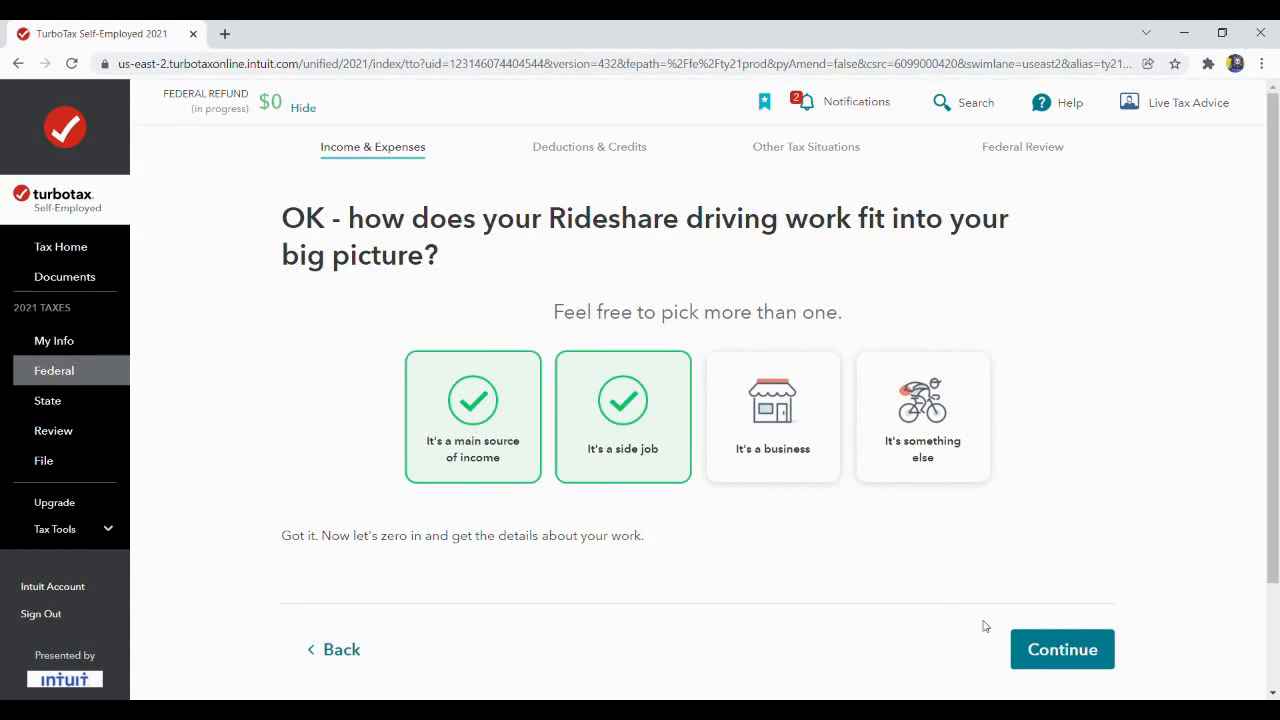
left_click(1085, 655)
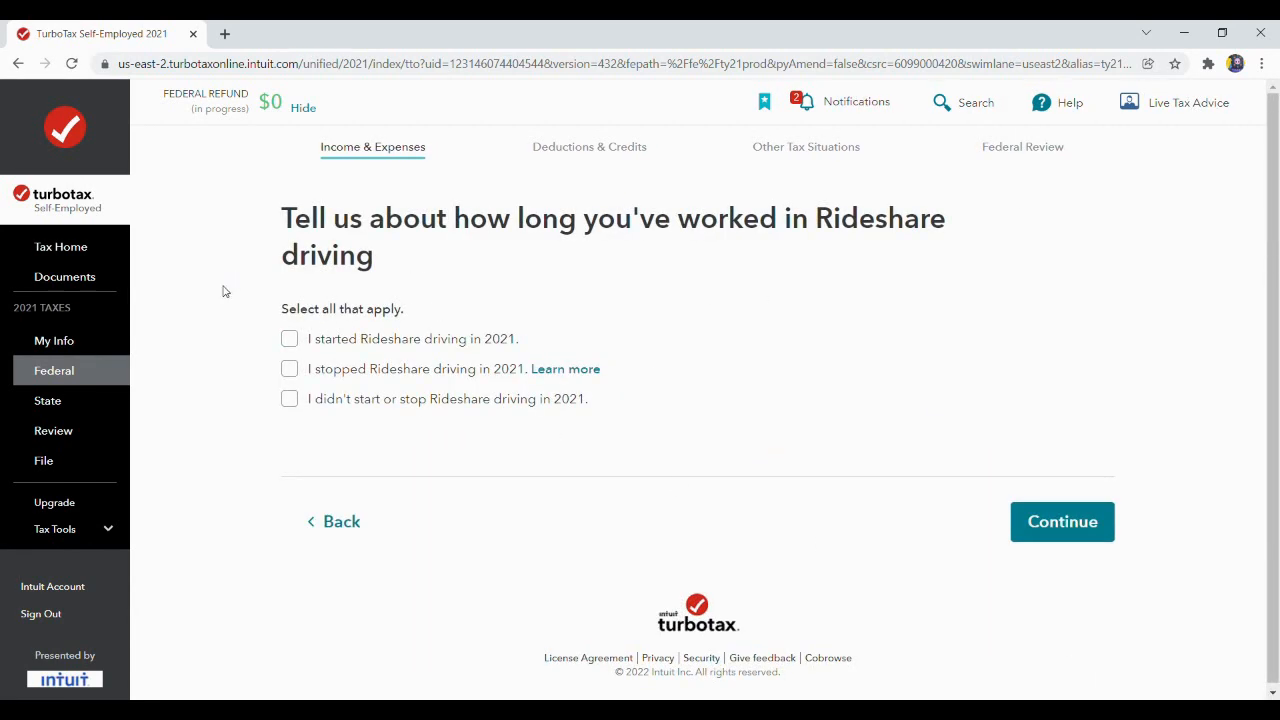
Indicate that rideshare driving started in 2021, enter the 2021 start date, and continue.
left_click(289, 339)
left_click(428, 395)
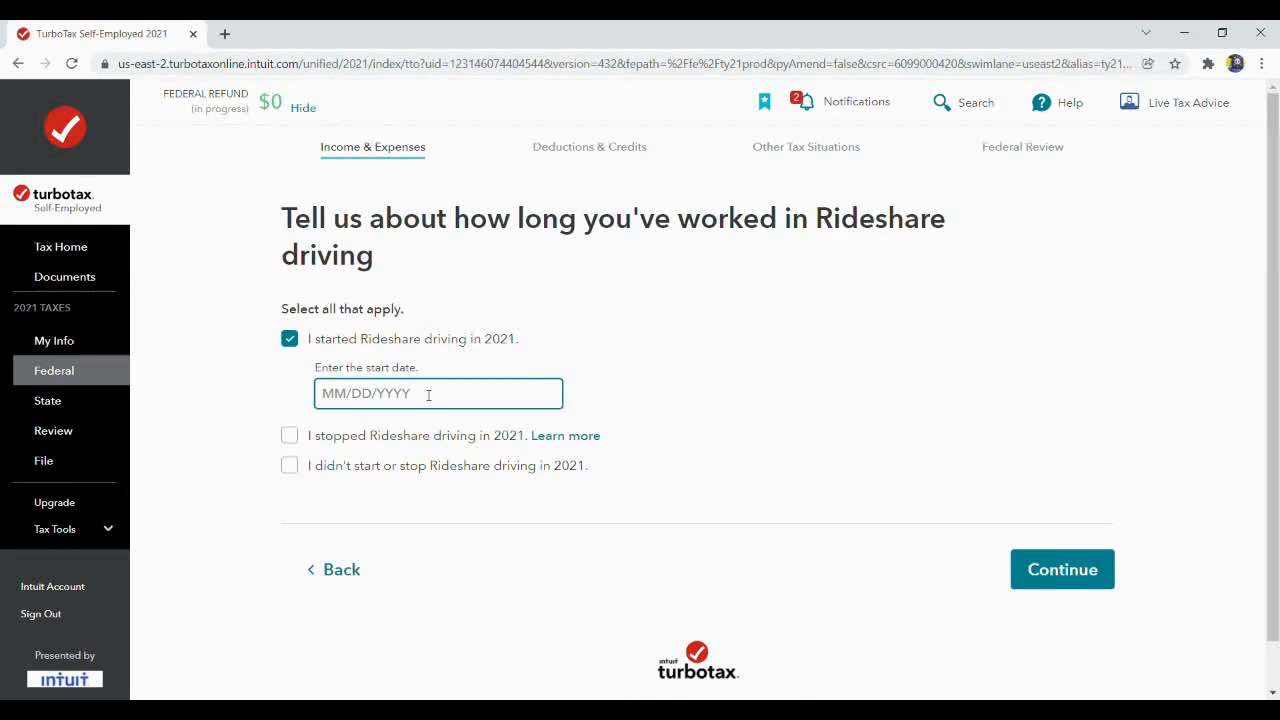
type("0")
type("/2021")
left_click(1055, 571)
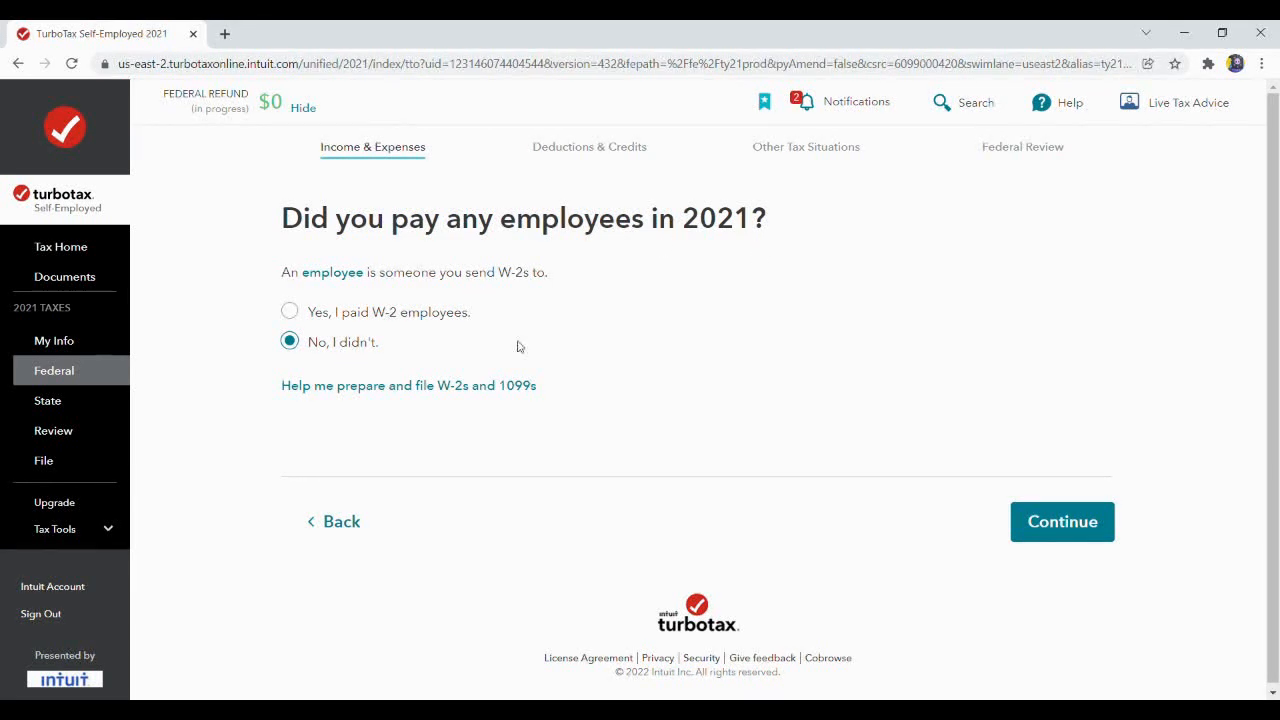
Report no W-2 employees, no contractor or 1099 payments, and none of the less common situations for the rideshare work.
left_click(1047, 512)
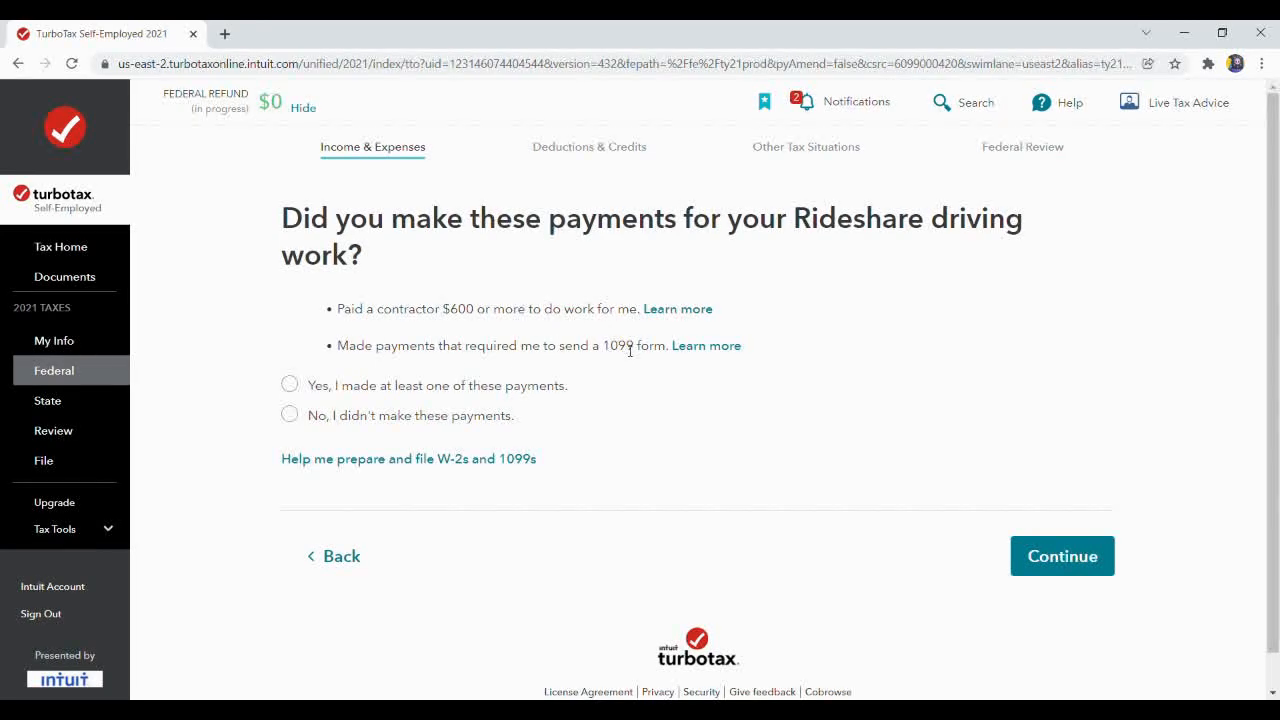
left_click(290, 416)
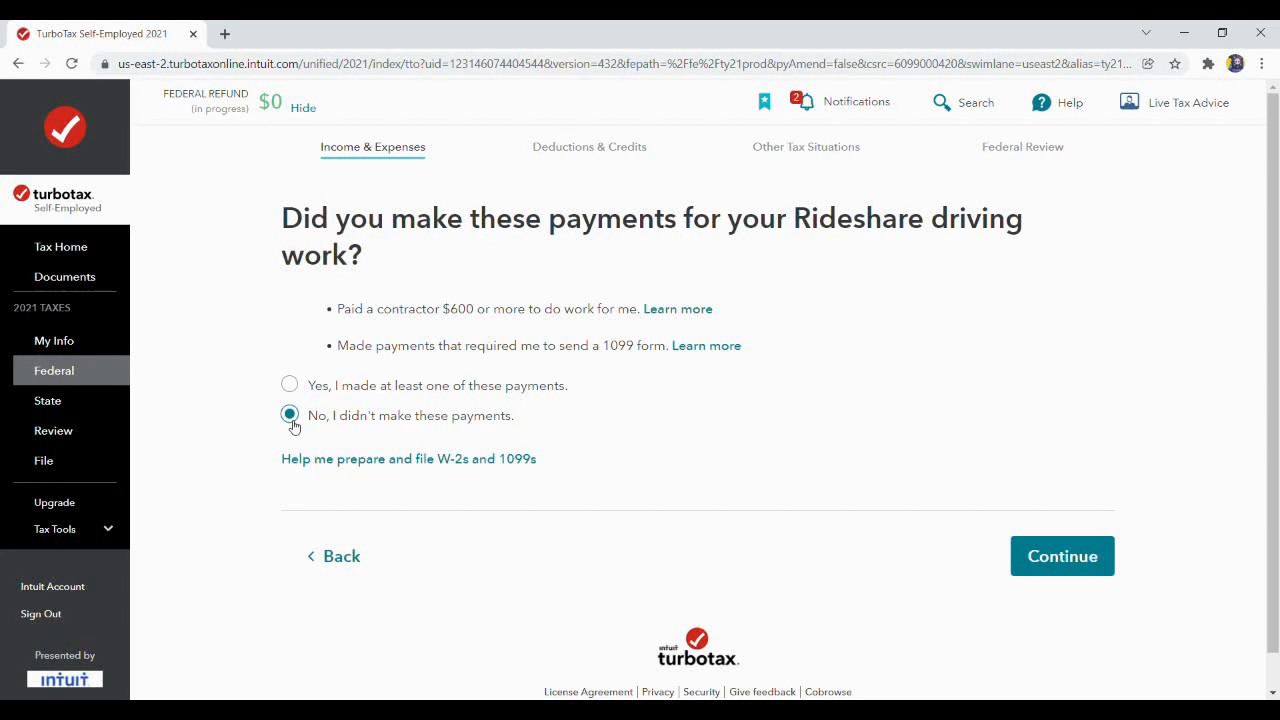
left_click(1053, 556)
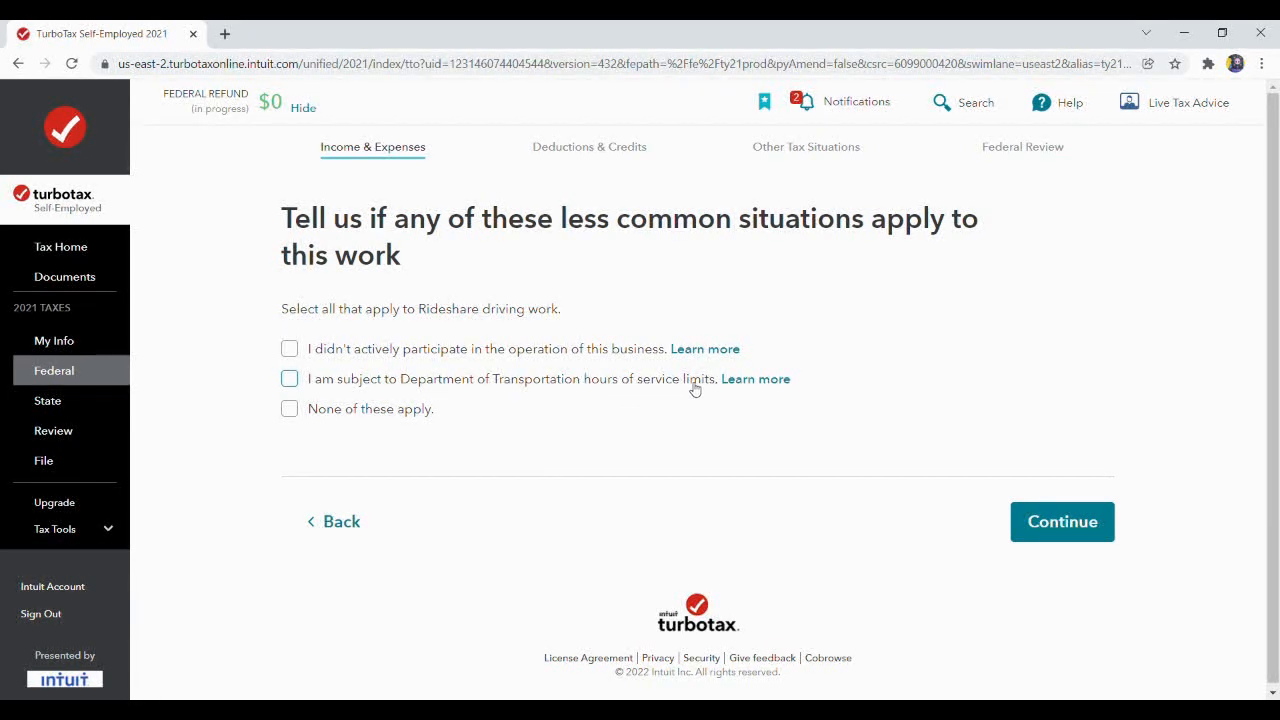
left_click(291, 412)
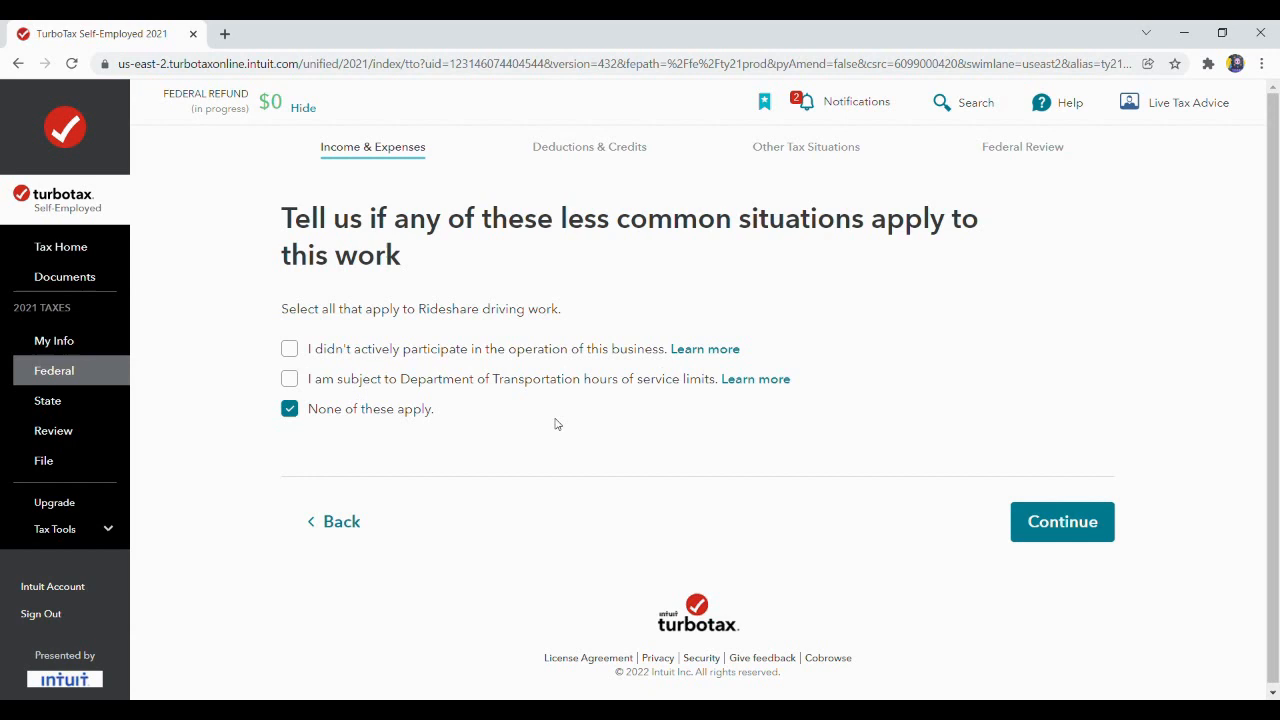
left_click(1047, 524)
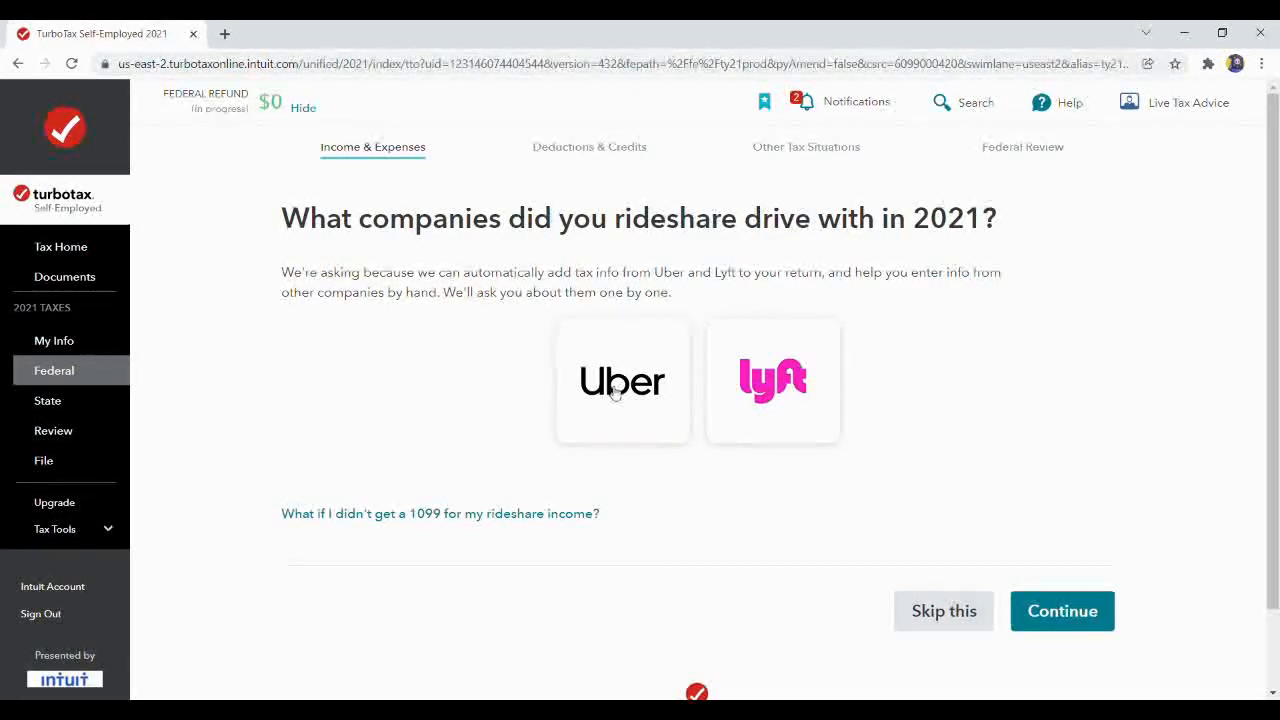
Choose Uber as the 2021 rideshare company and import its tax information into the return.
left_click(618, 392)
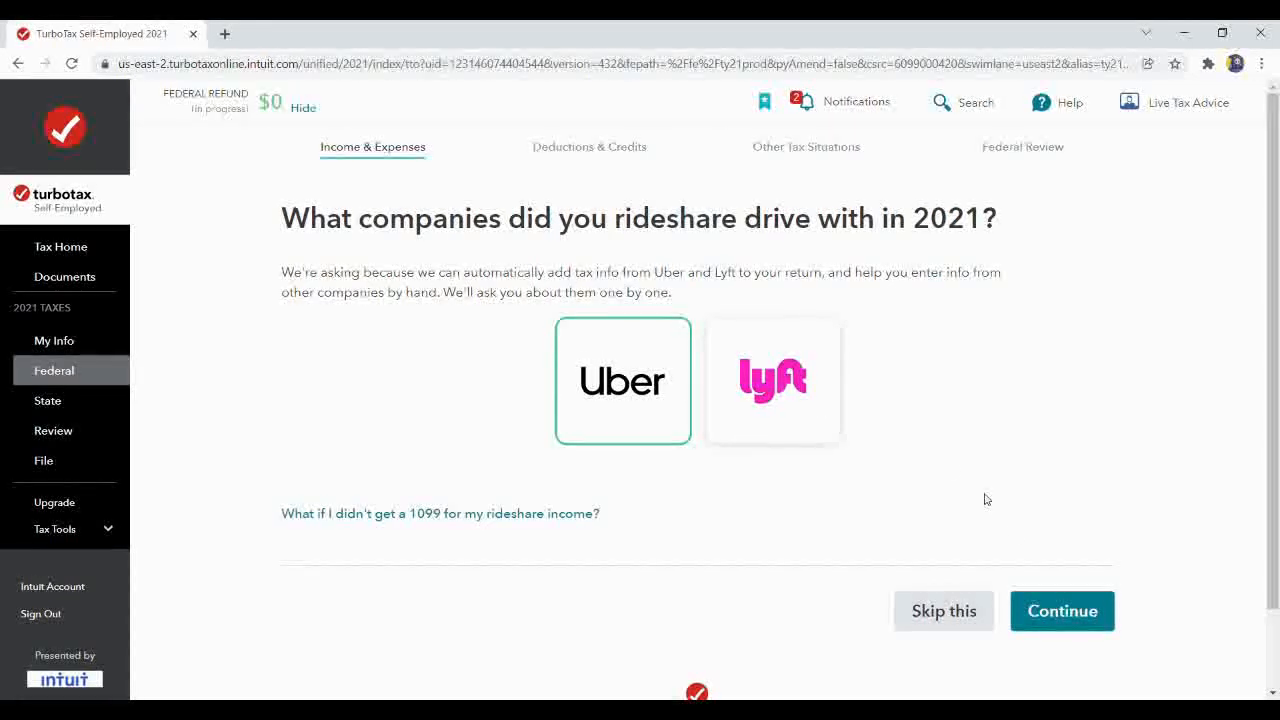
left_click(1075, 622)
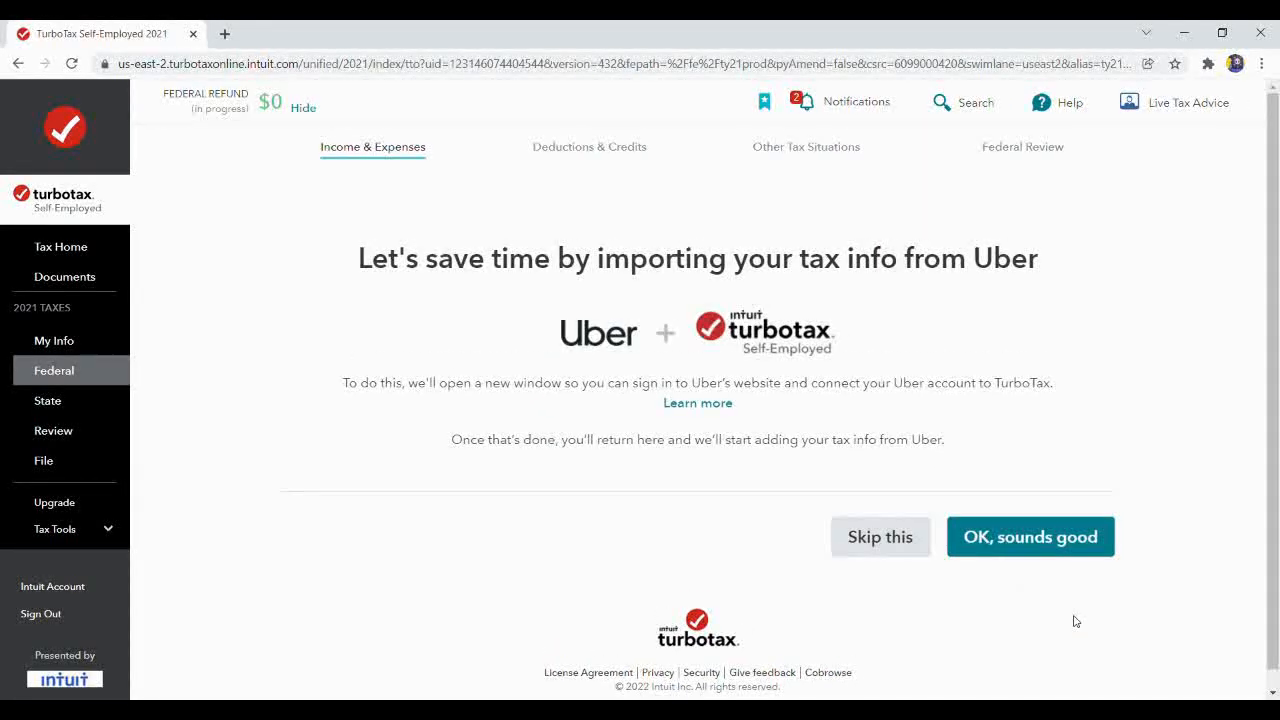
left_click(1033, 540)
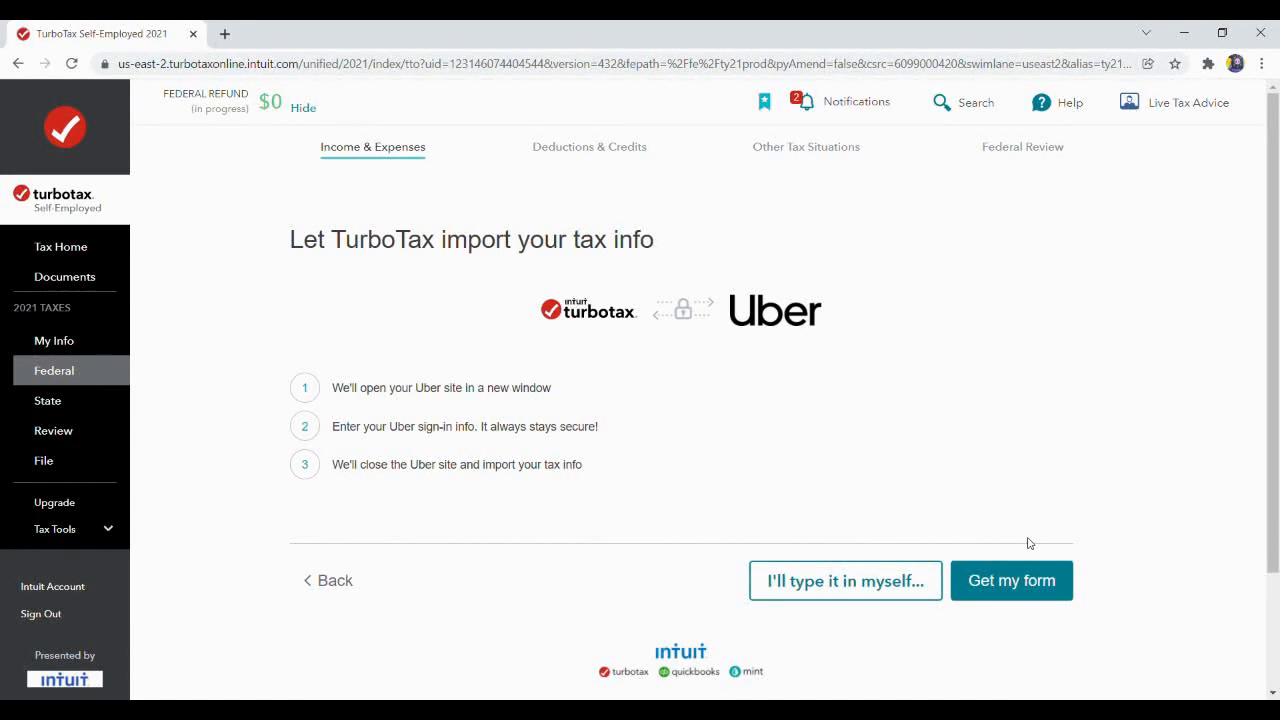
left_click(1000, 583)
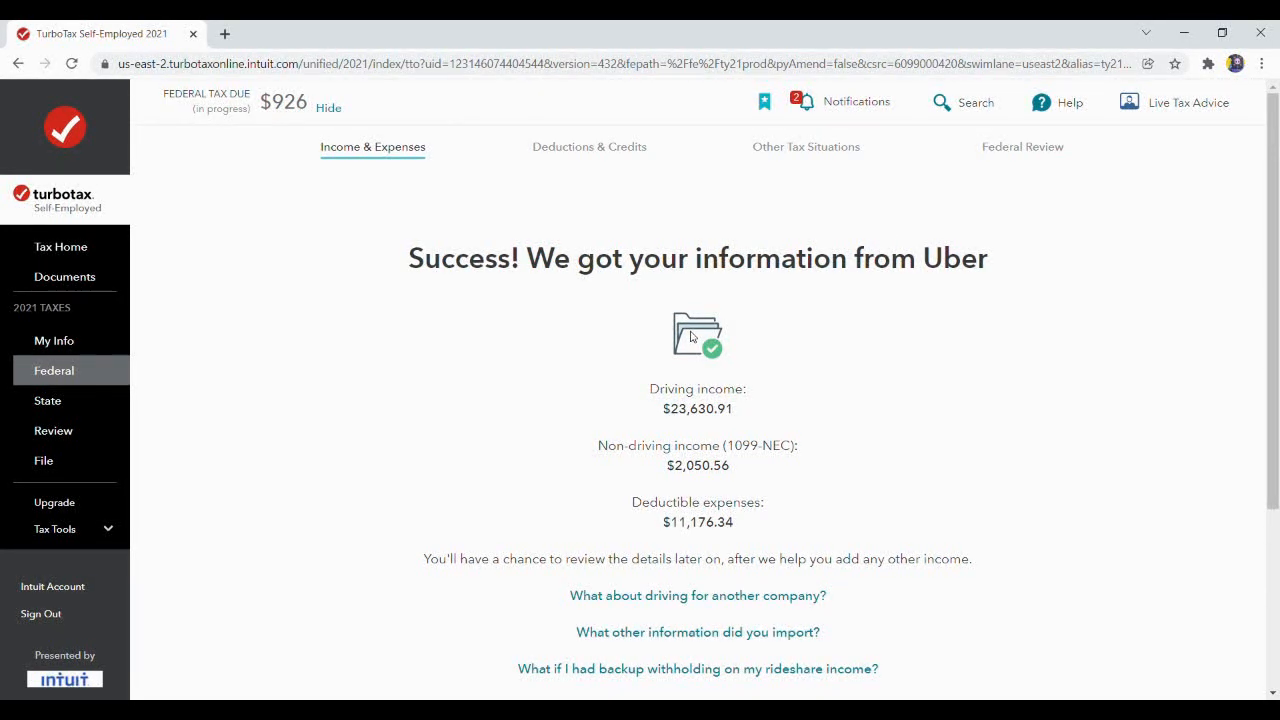
Accept the imported Uber income and expenses, and answer No to having more self-employed income for rideshare driving.
left_click_drag(1276, 276, 1276, 392)
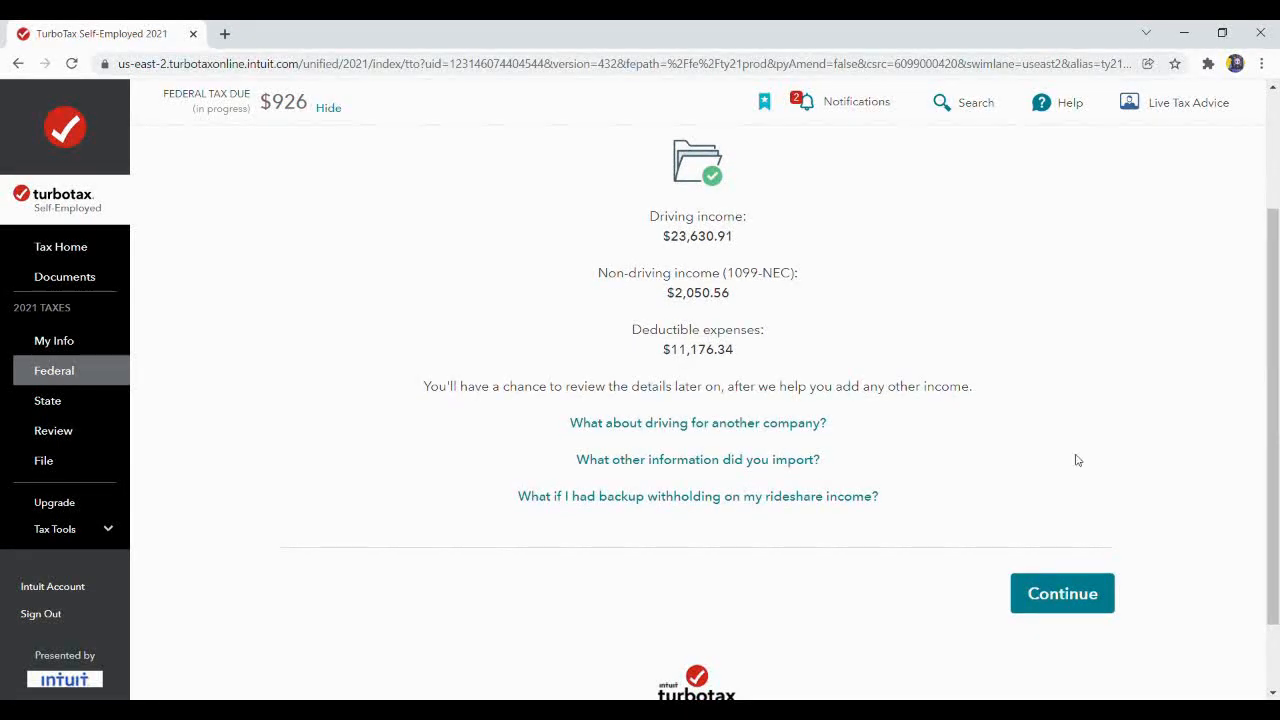
left_click(1060, 595)
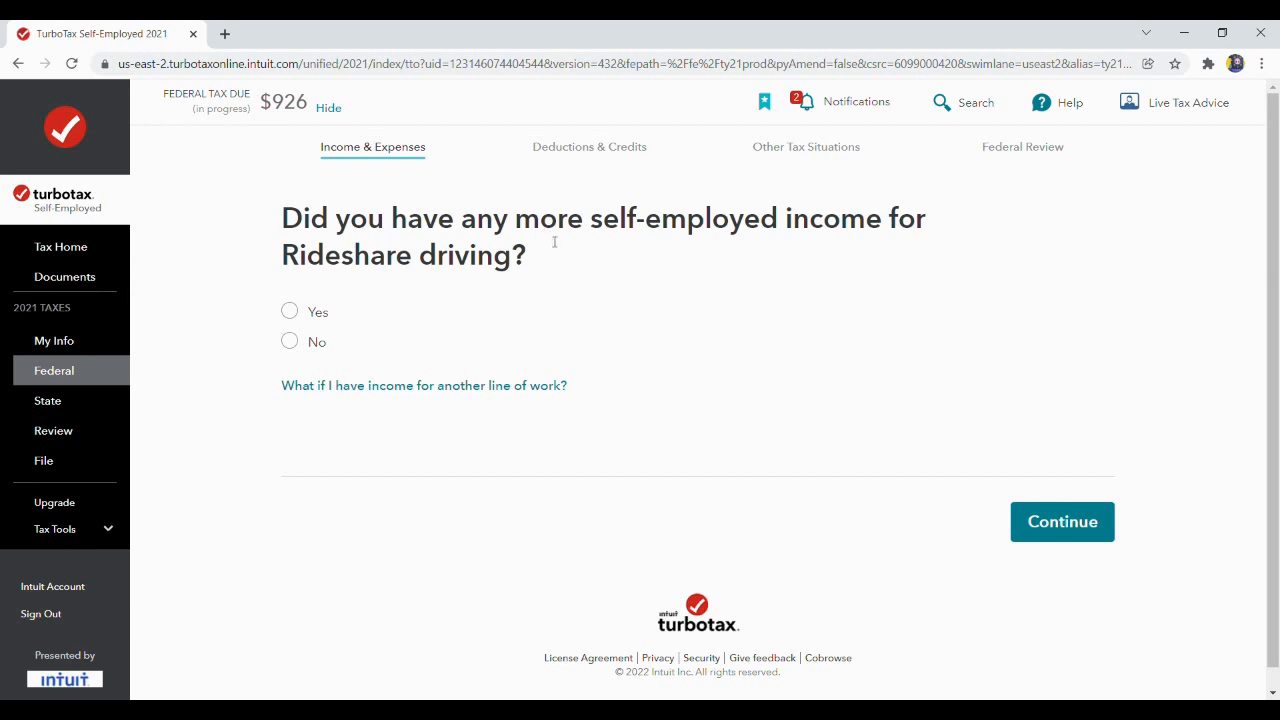
left_click(300, 344)
left_click(1043, 528)
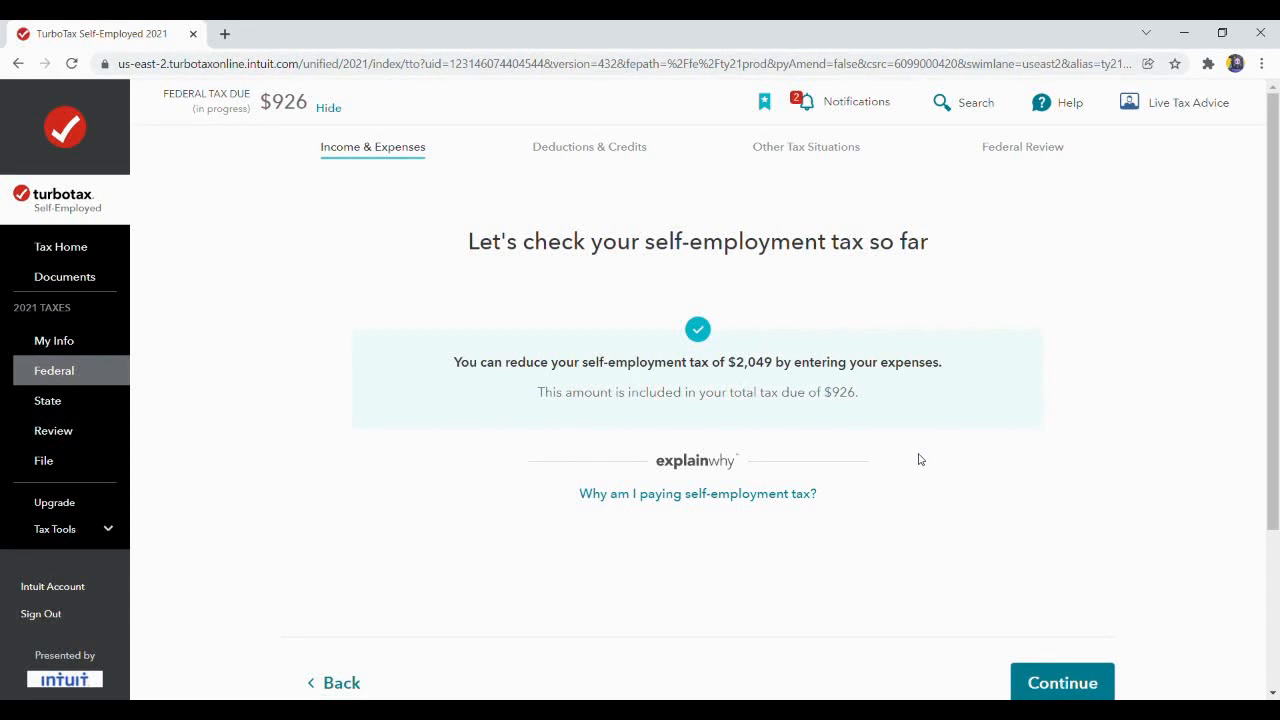
Proceed past the self-employment tax check and expense introductions to the selection of rideshare expense categories.
left_click(1084, 694)
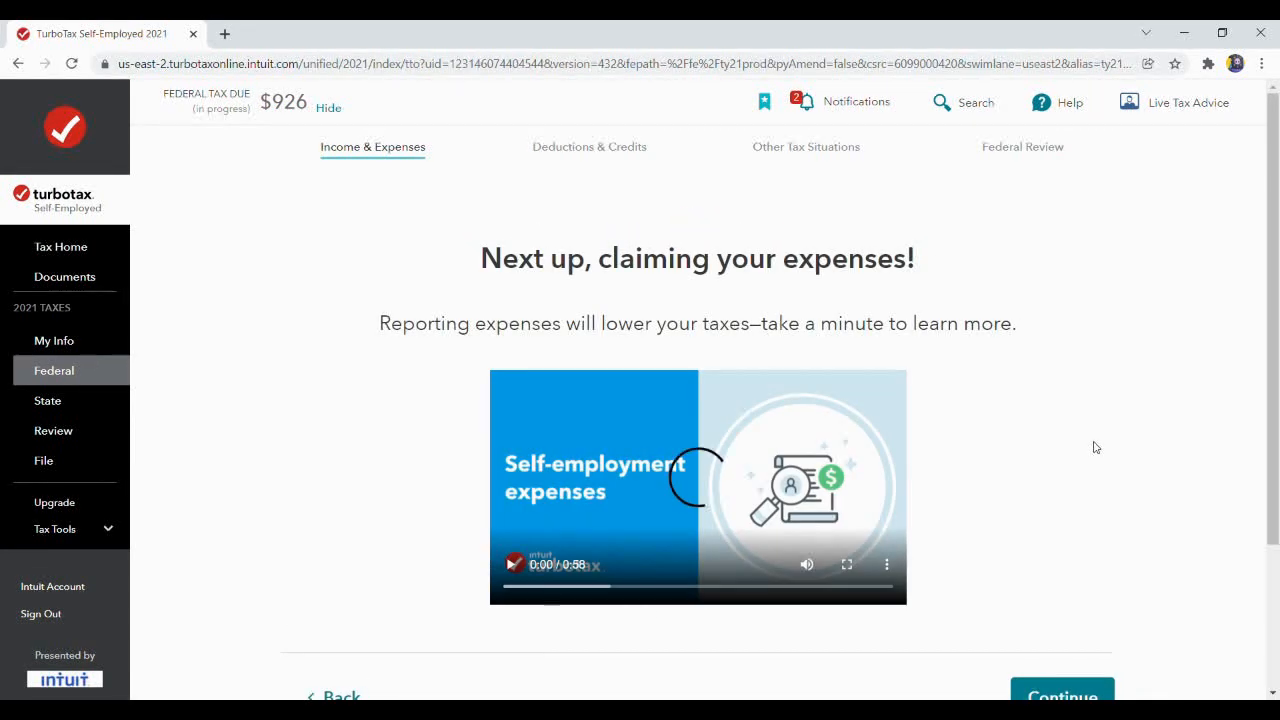
left_click_drag(1276, 380, 1277, 393)
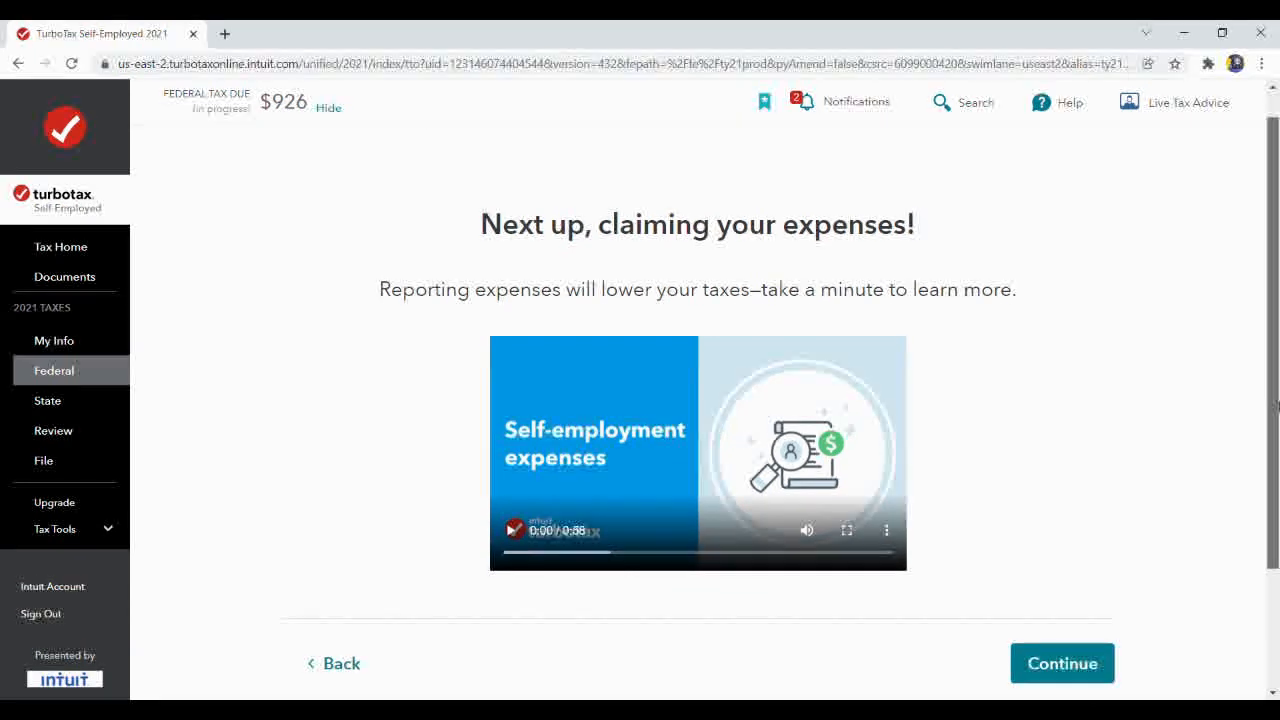
scroll(1277, 398, "down", 1)
left_click(1063, 583)
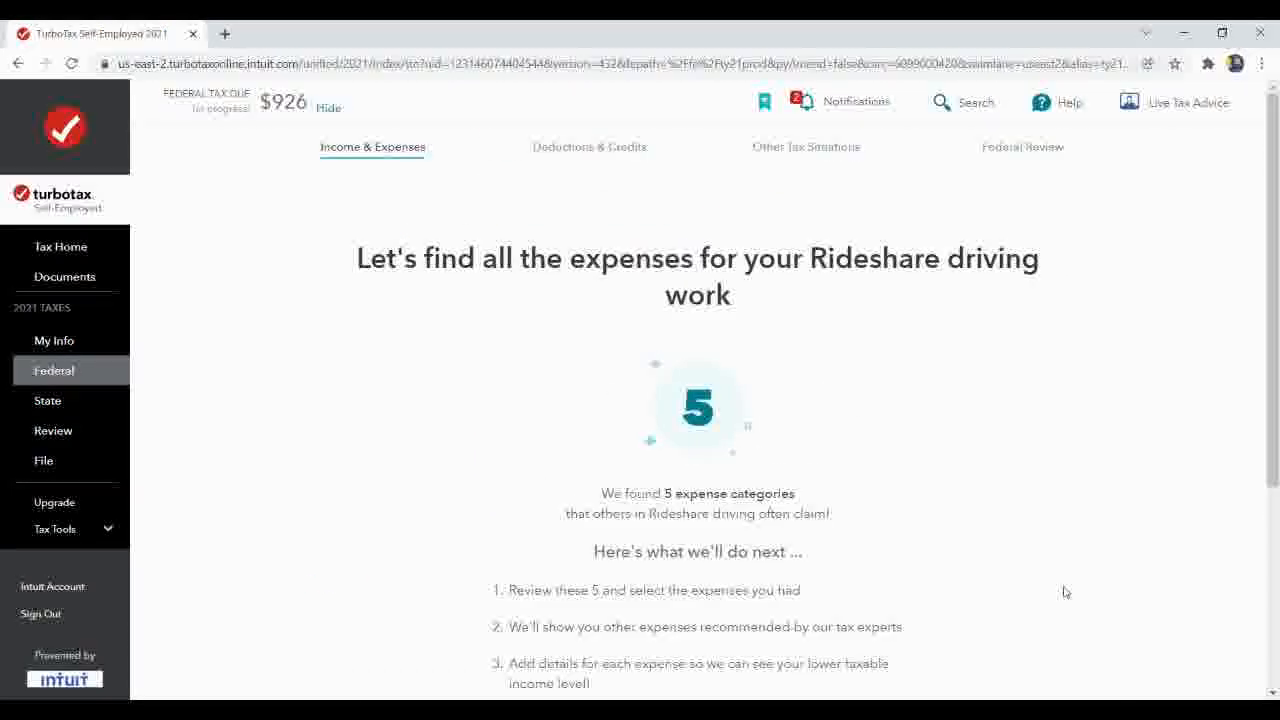
left_click_drag(1277, 362, 1277, 476)
left_click(1077, 635)
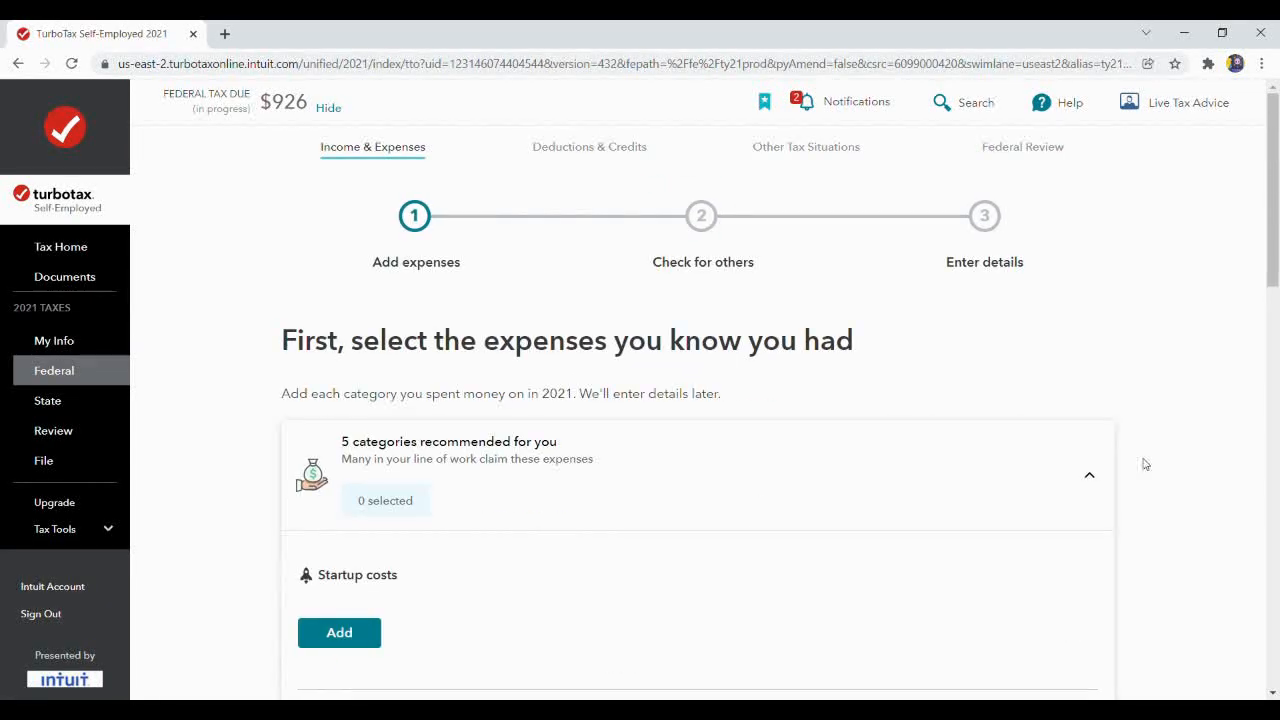
Add the Vehicle and Communications expense categories for the rideshare work and continue.
scroll(1278, 330, "down", 3)
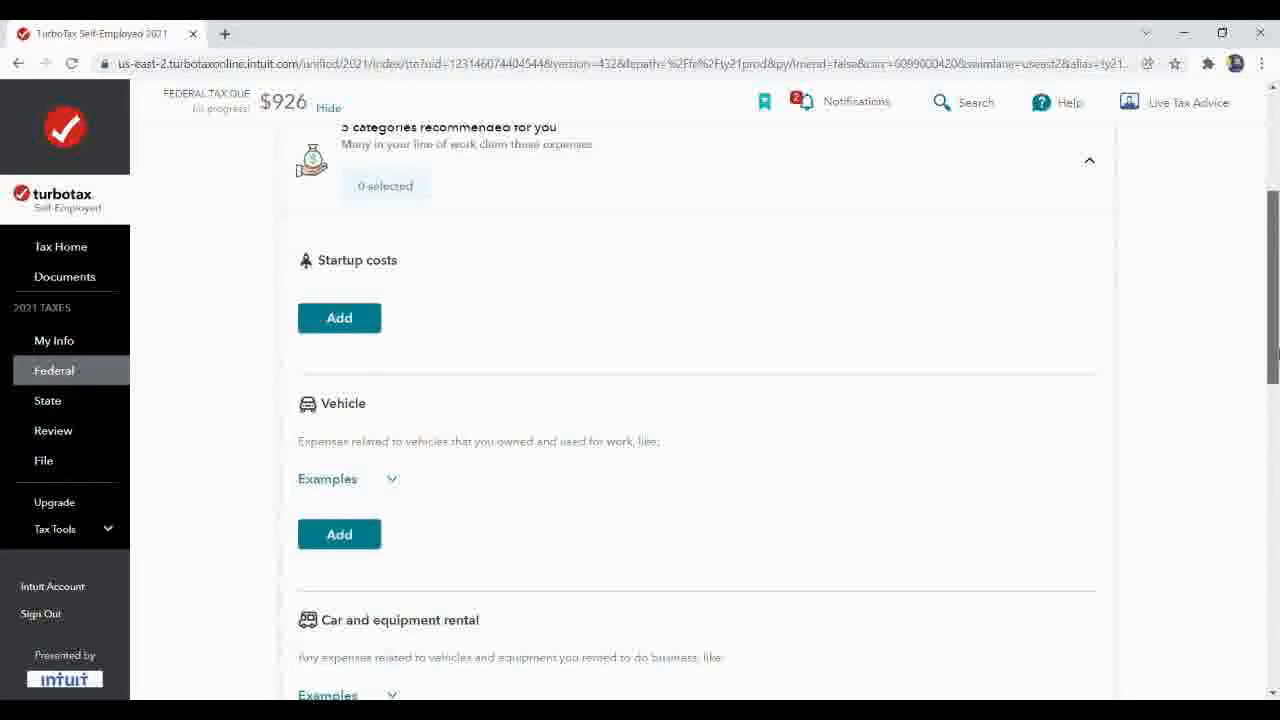
left_click(343, 532)
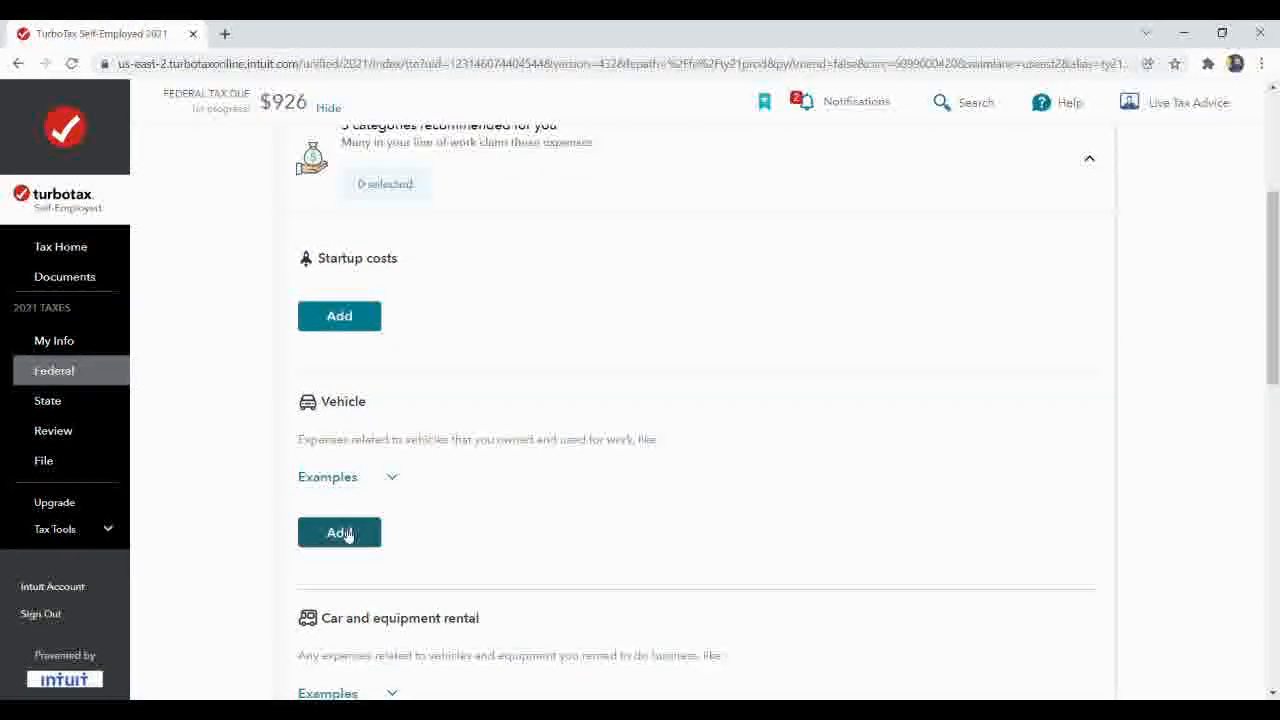
left_click_drag(1276, 298, 1278, 428)
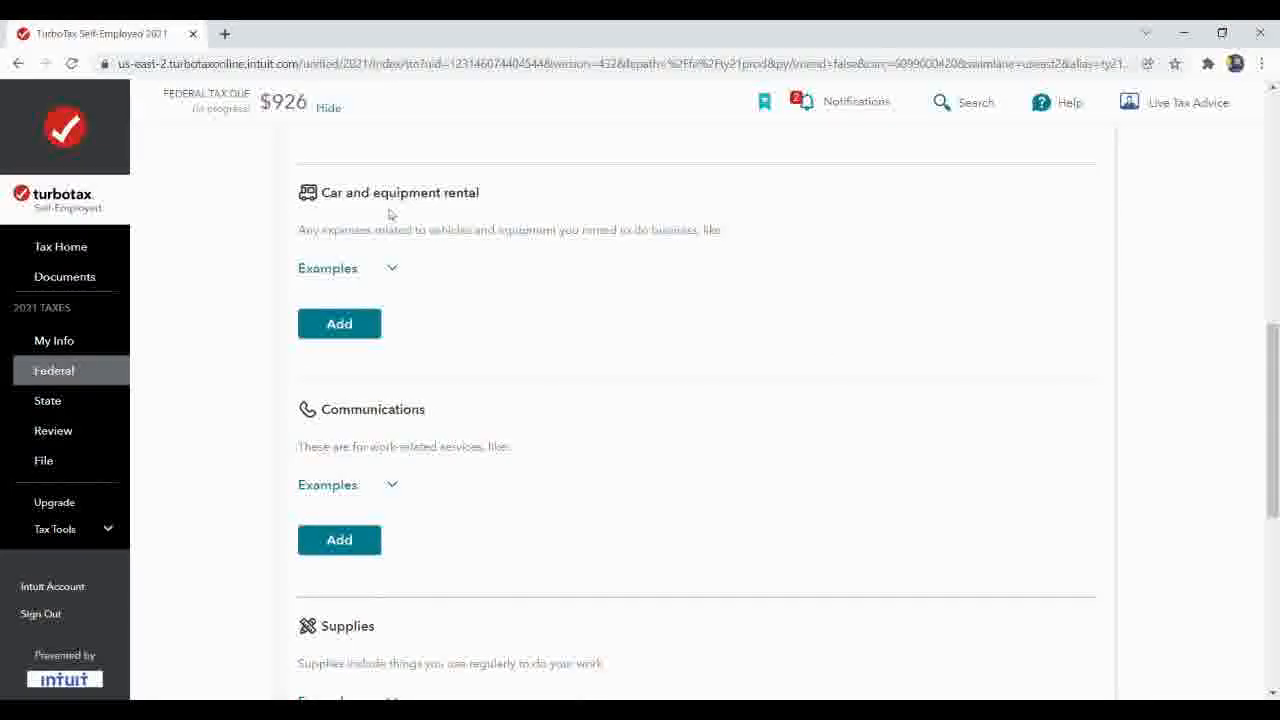
left_click(357, 538)
left_click_drag(1274, 411, 1276, 500)
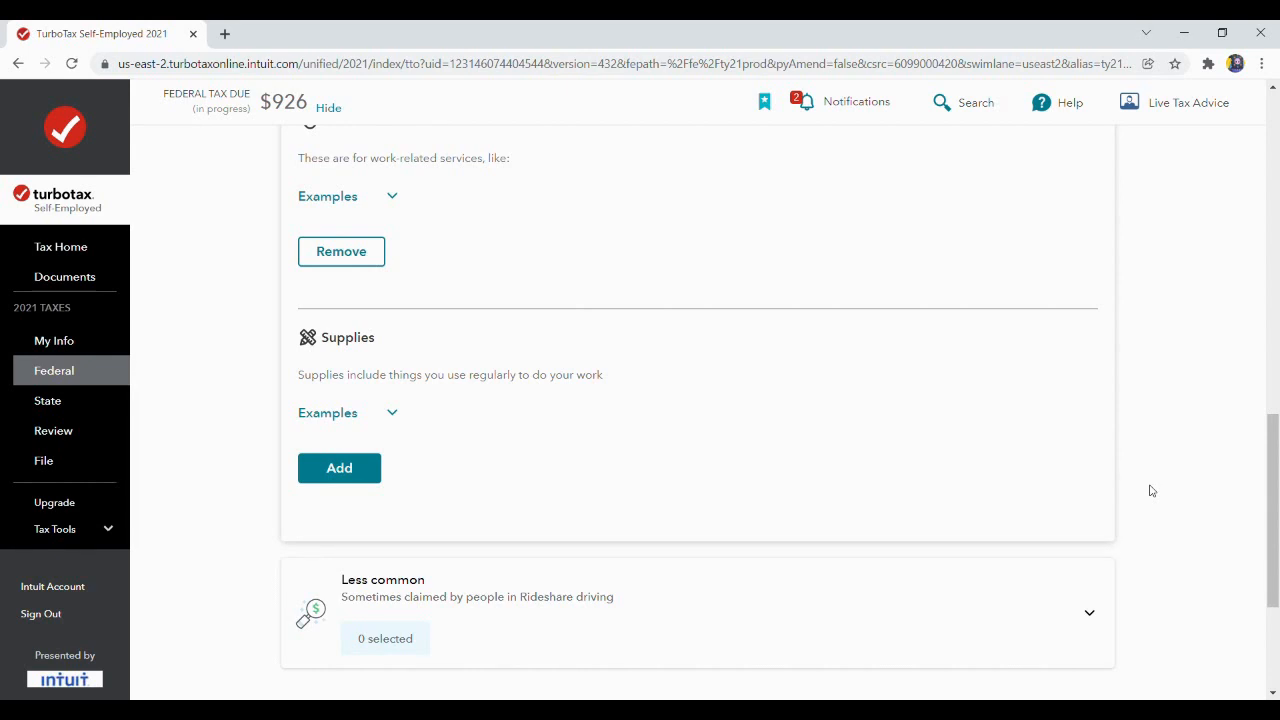
scroll(1277, 487, "down", 2)
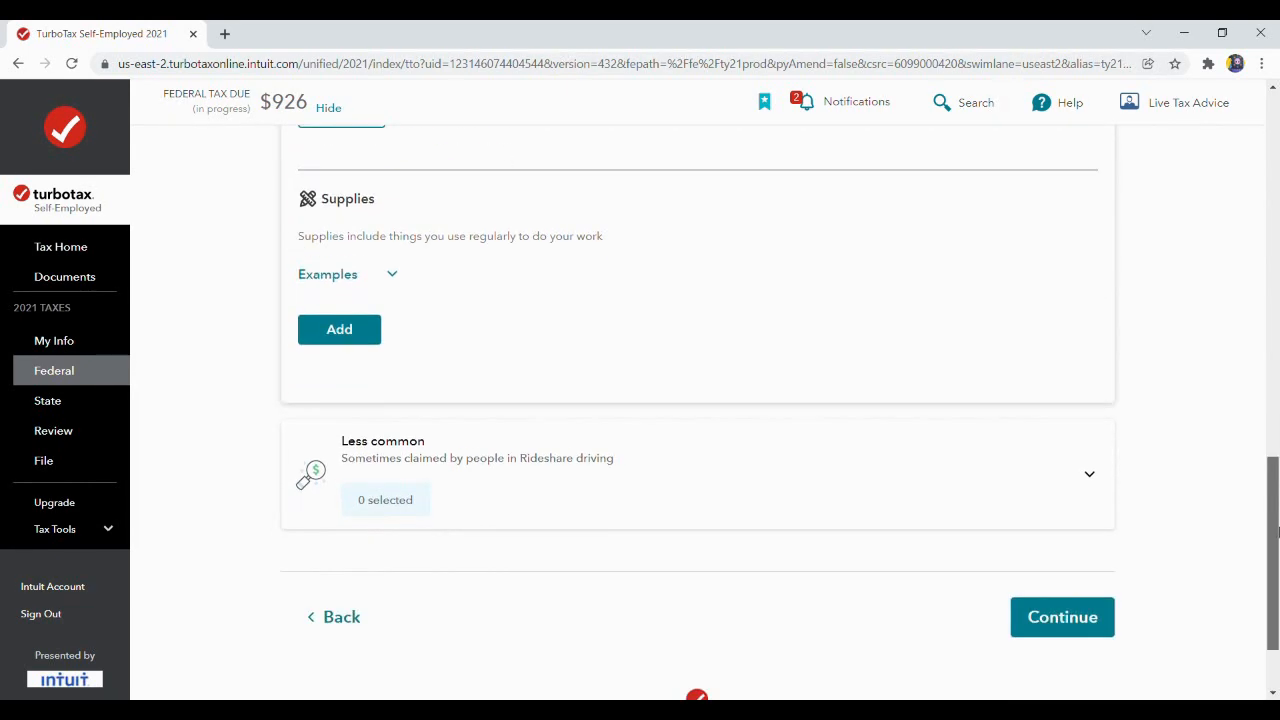
left_click(1048, 575)
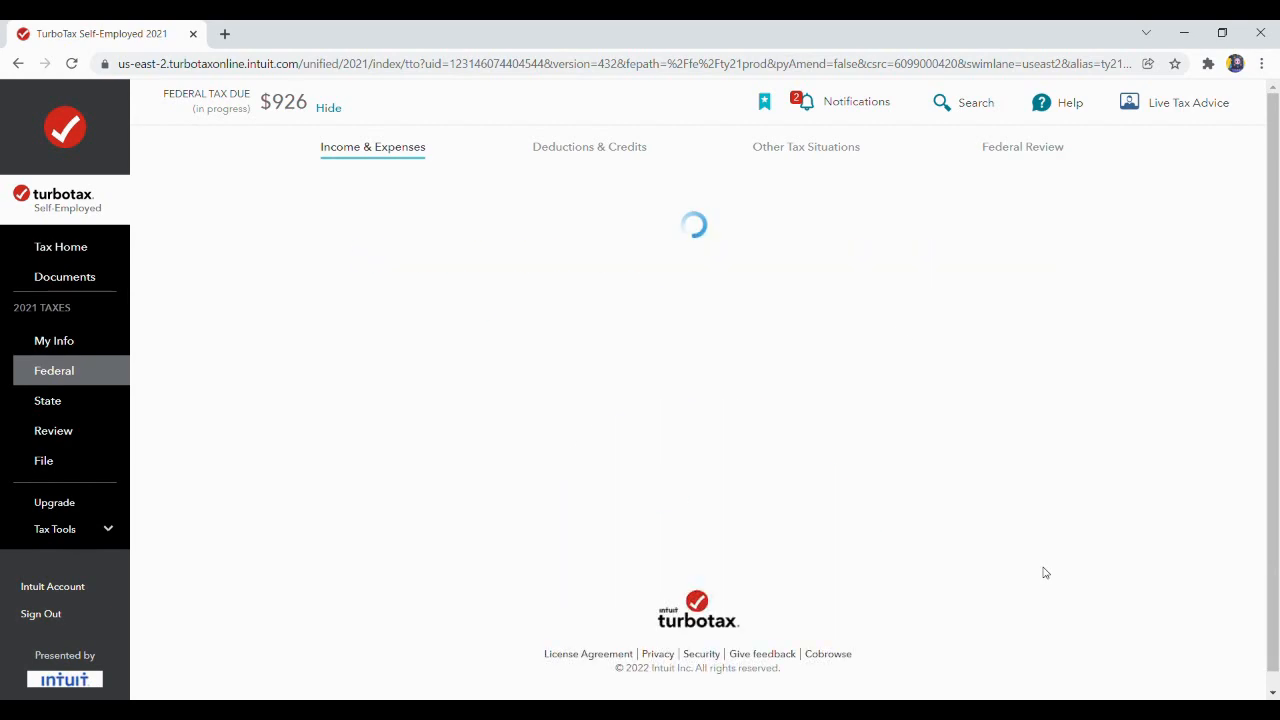
Answer No to having startup costs, vehicle or equipment rentals, and supplies for the rideshare work.
scroll(1045, 572, "down", 2)
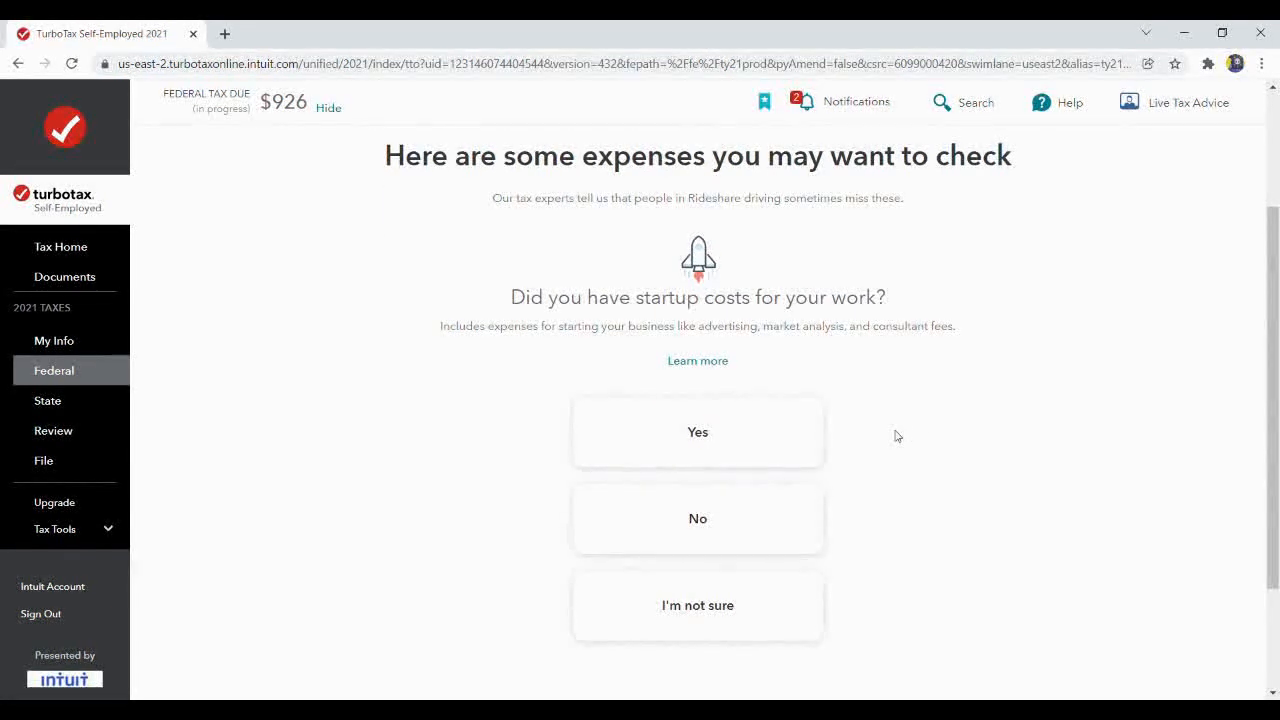
left_click(781, 520)
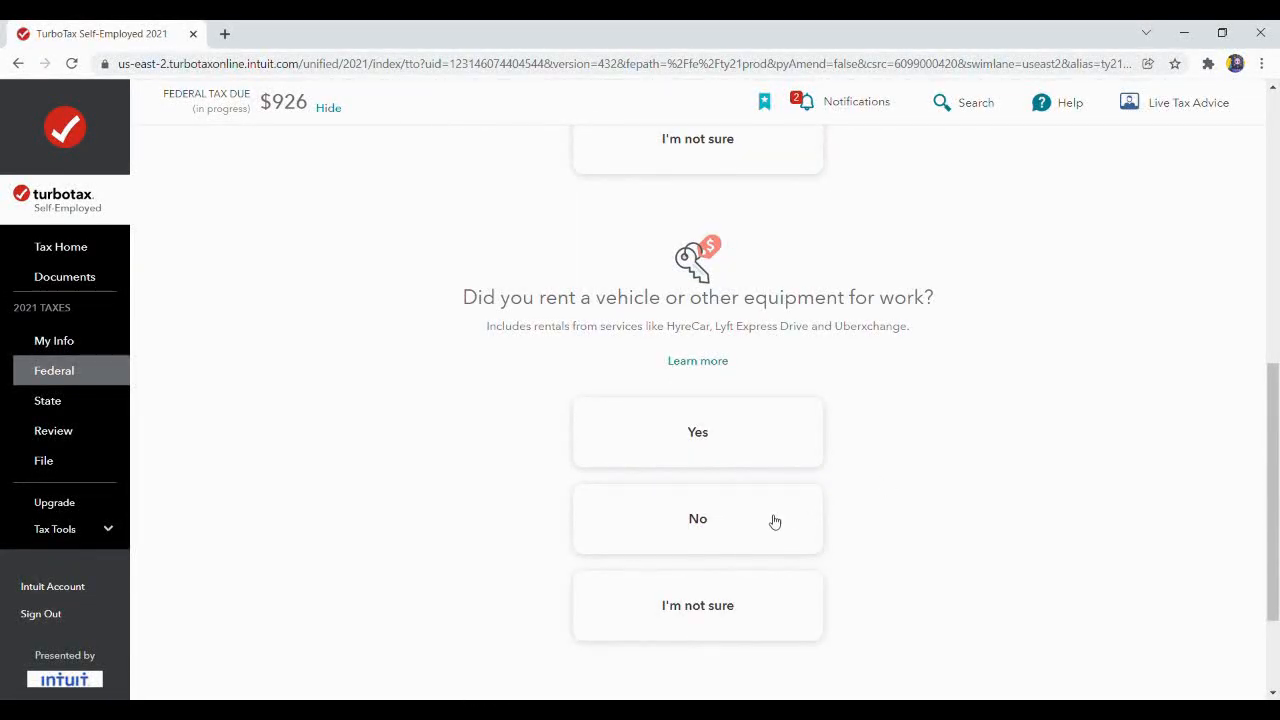
left_click(773, 520)
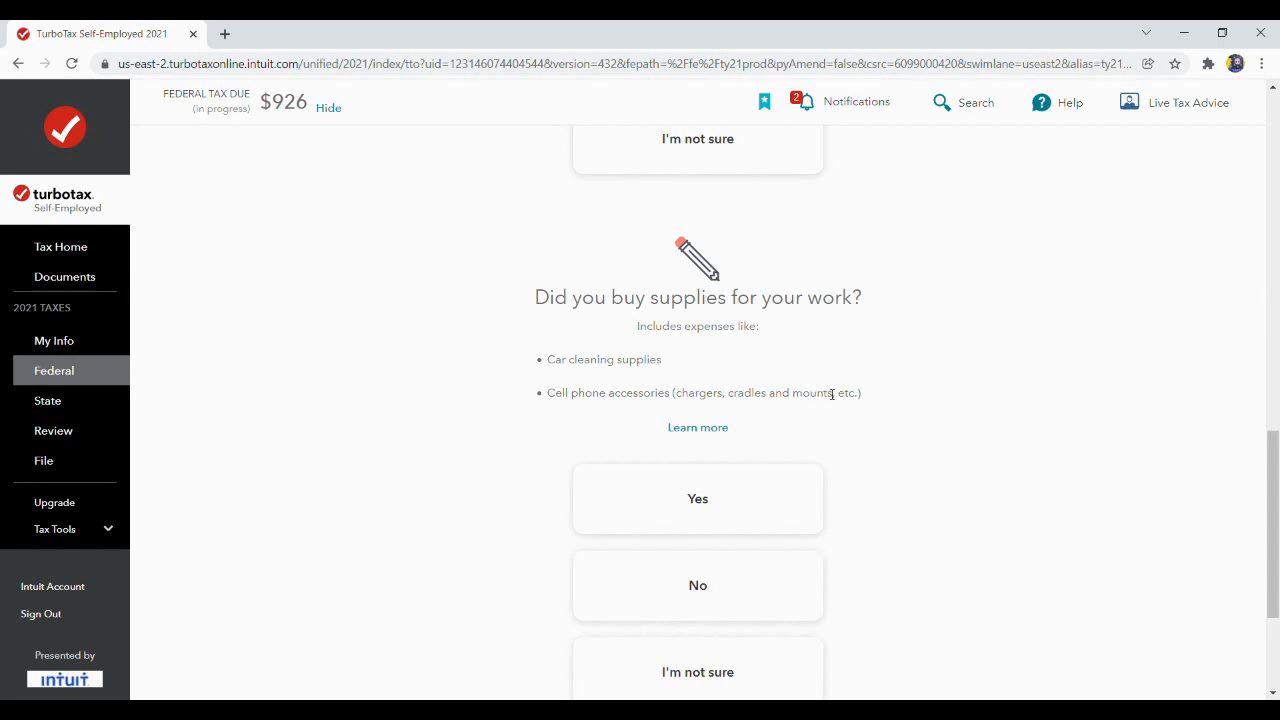
left_click(767, 598)
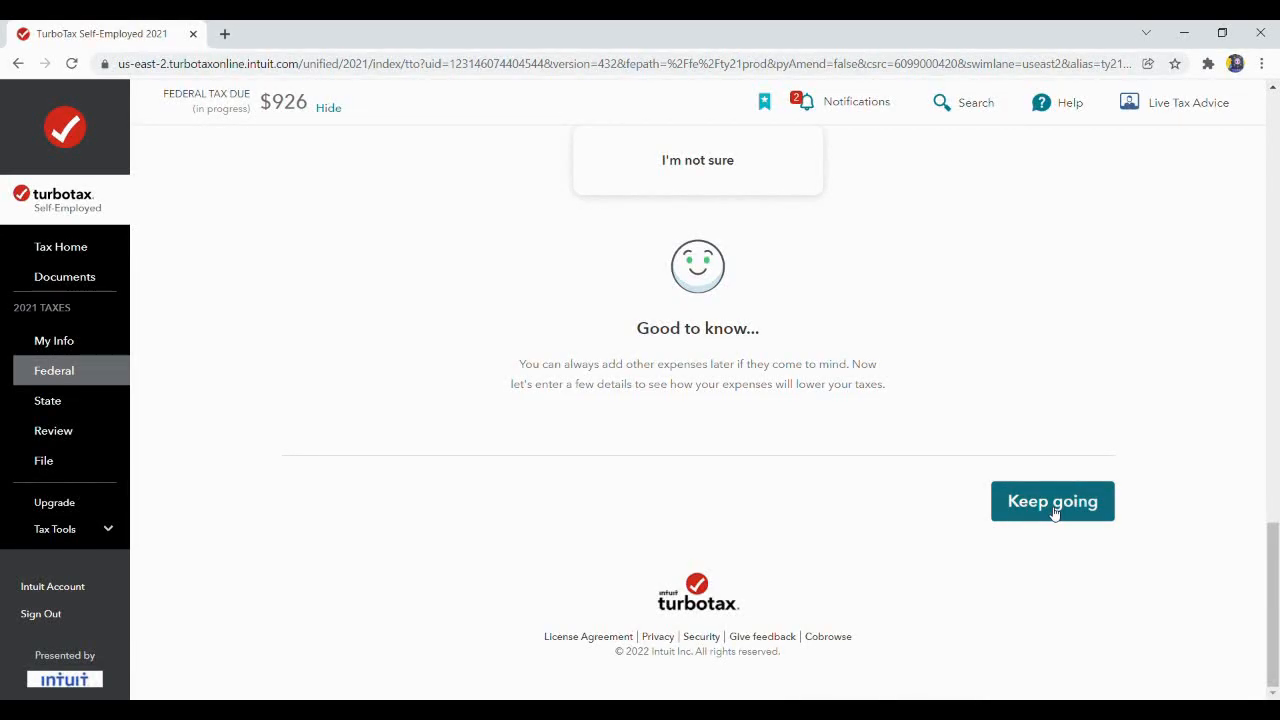
left_click_drag(1273, 584, 1277, 468)
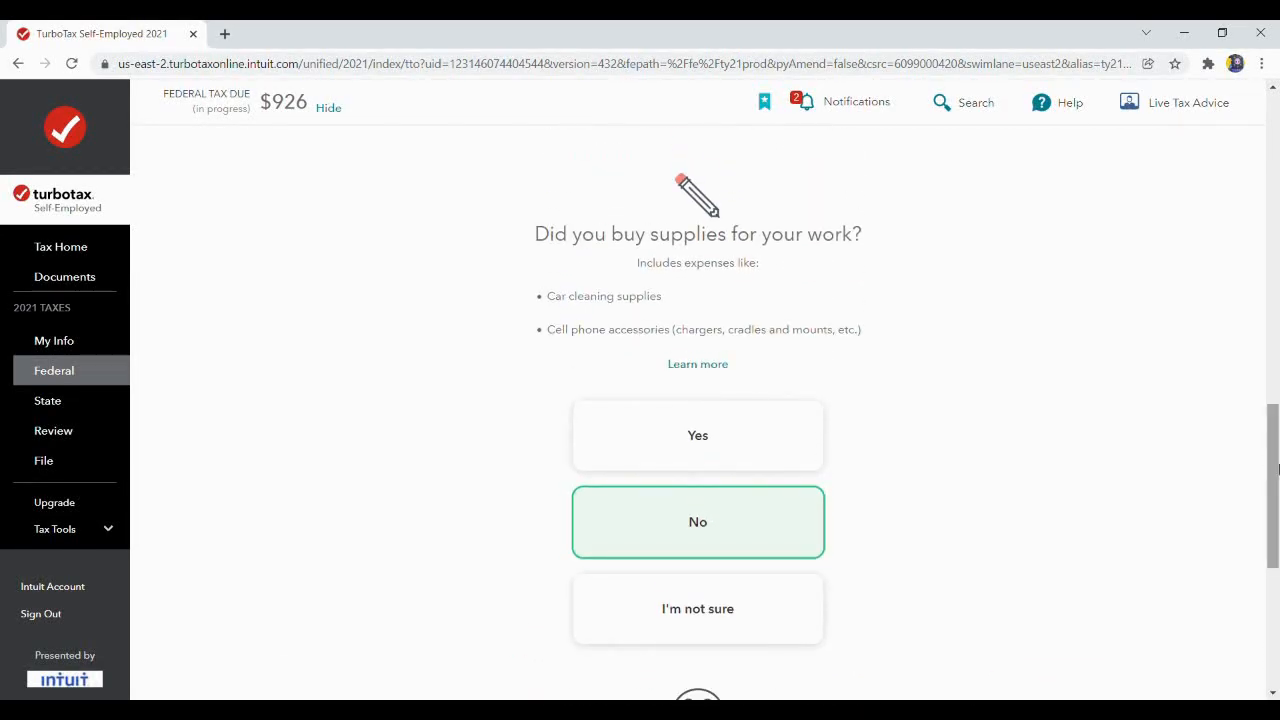
Finish the check for other rideshare expenses and start entering the Vehicle expense details.
left_click_drag(1273, 437, 1273, 556)
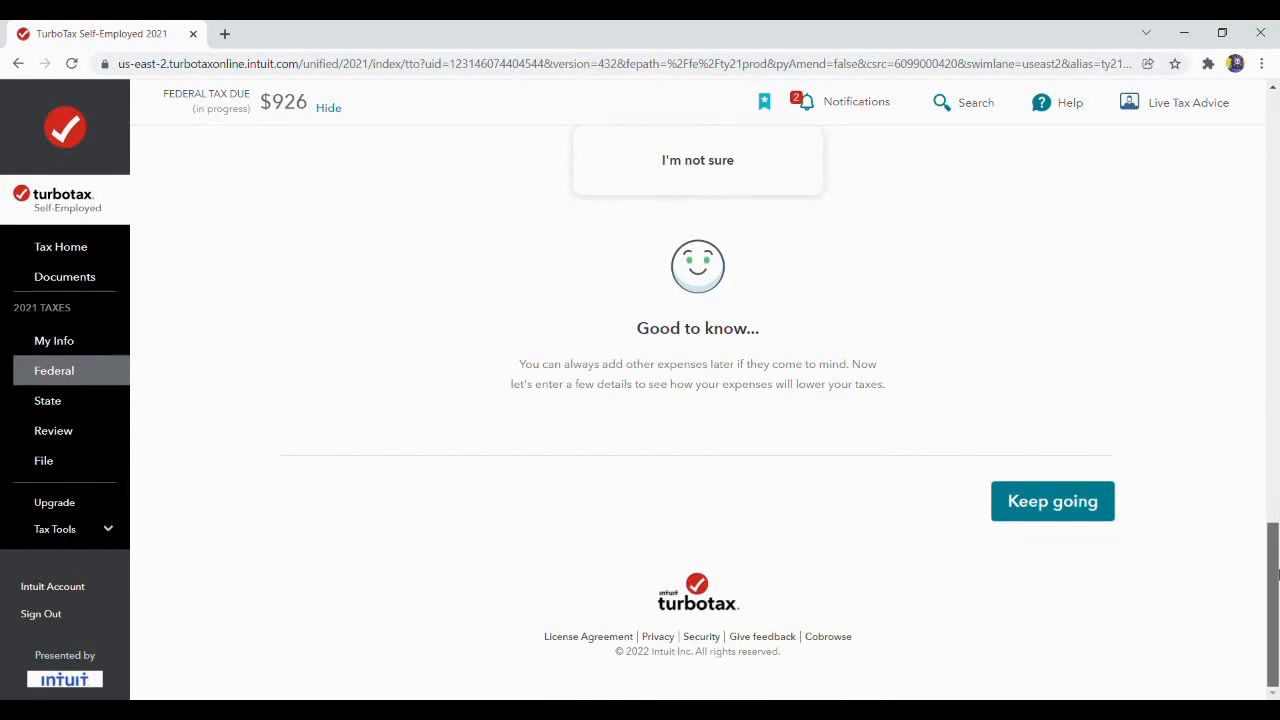
left_click(1050, 502)
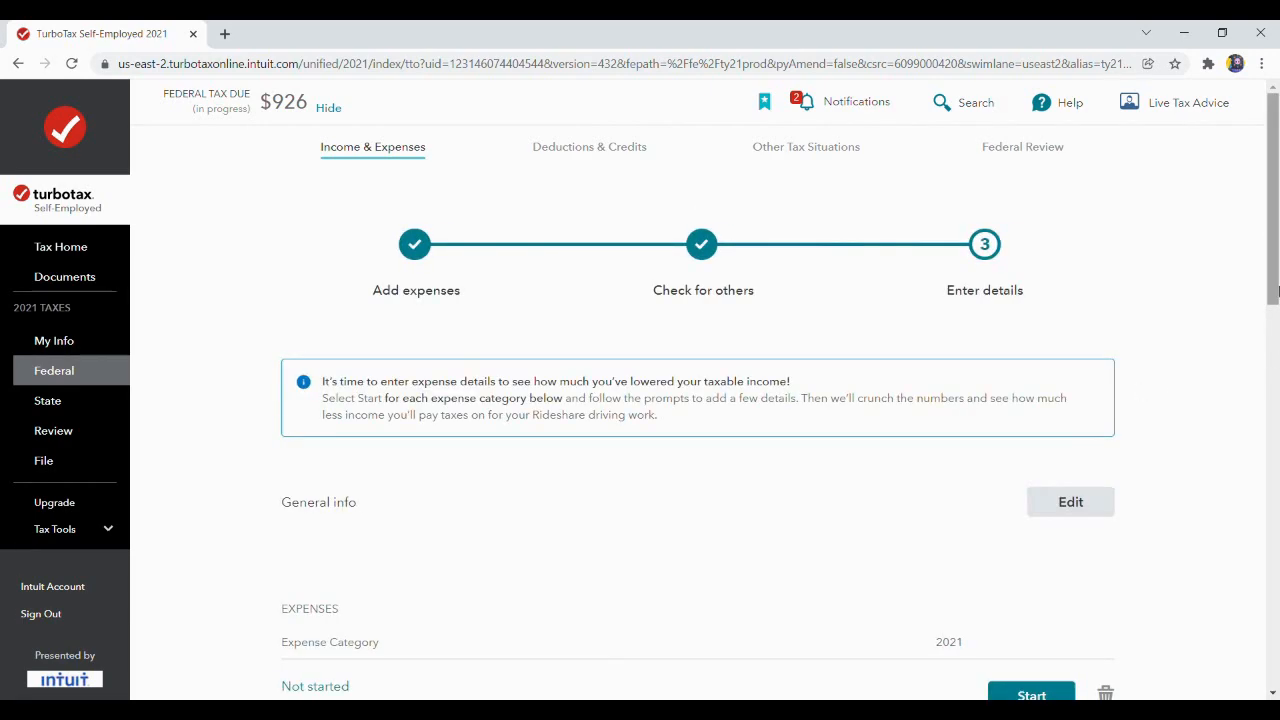
scroll(1273, 366, "down", 2)
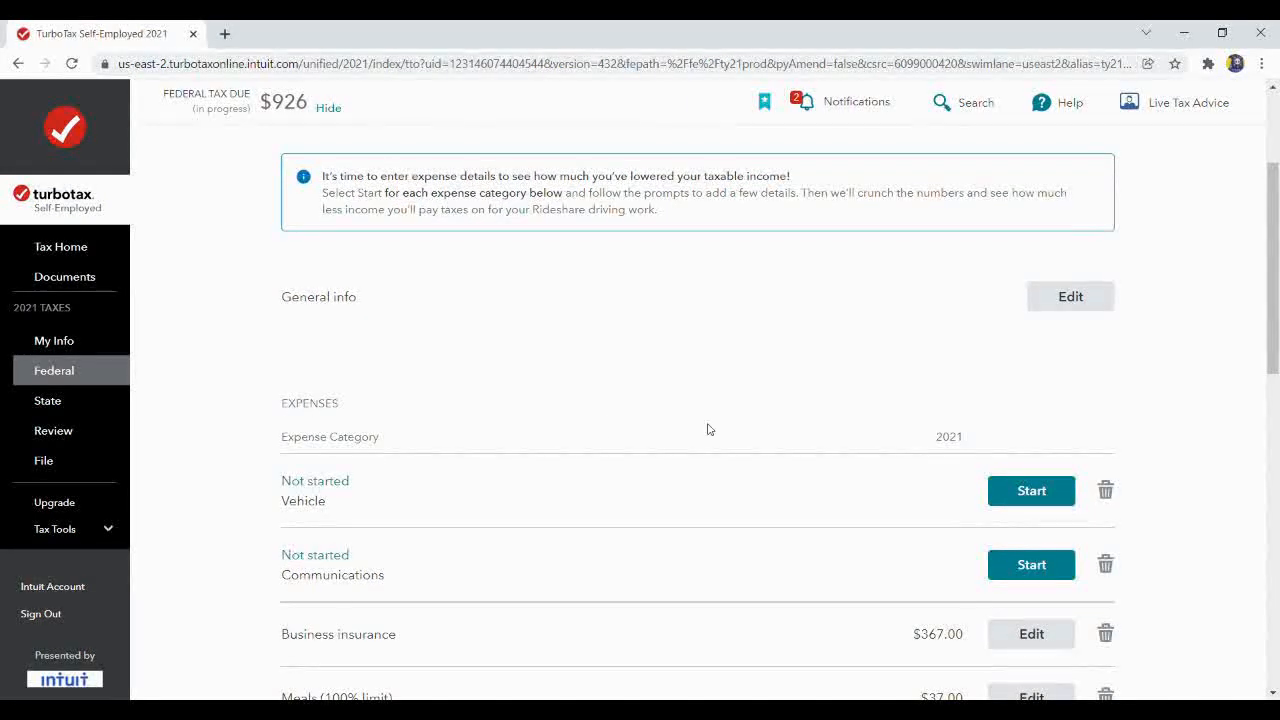
left_click(1029, 509)
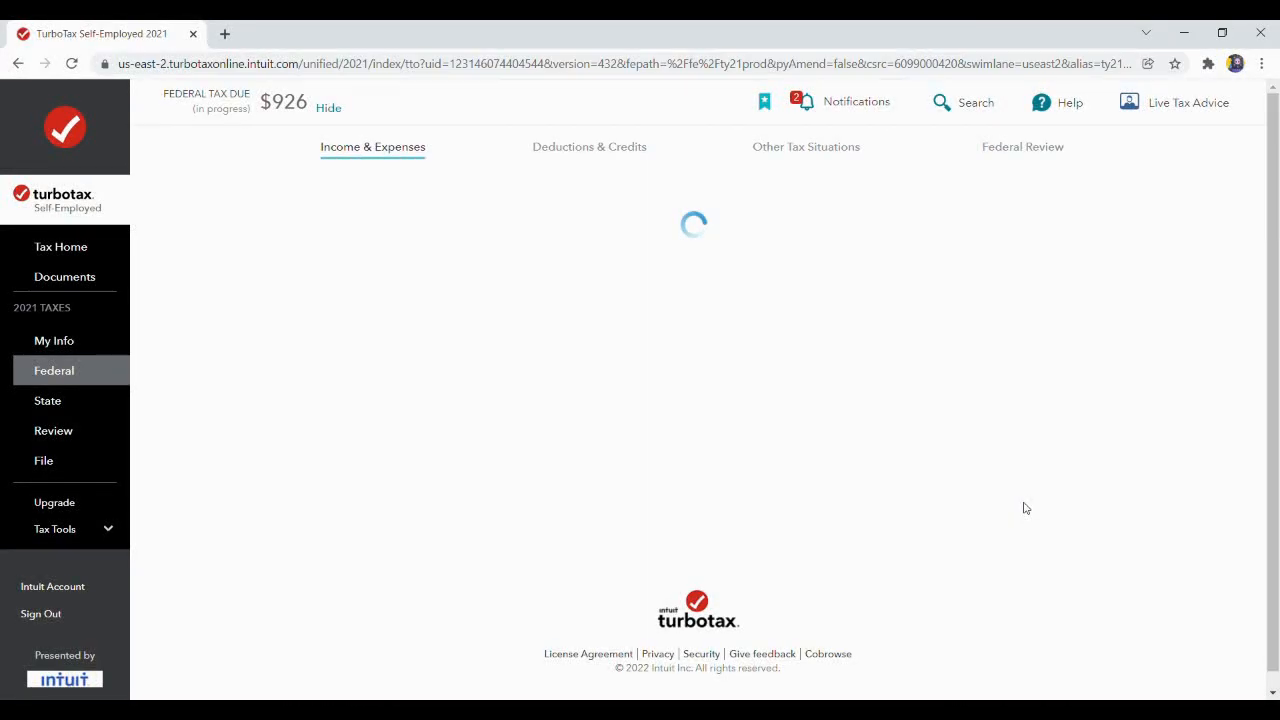
Describe the vehicle as a Ford Fusion, Auto under 6,000 lbs, used for work since 05/24/2018, and continue.
left_click(564, 308)
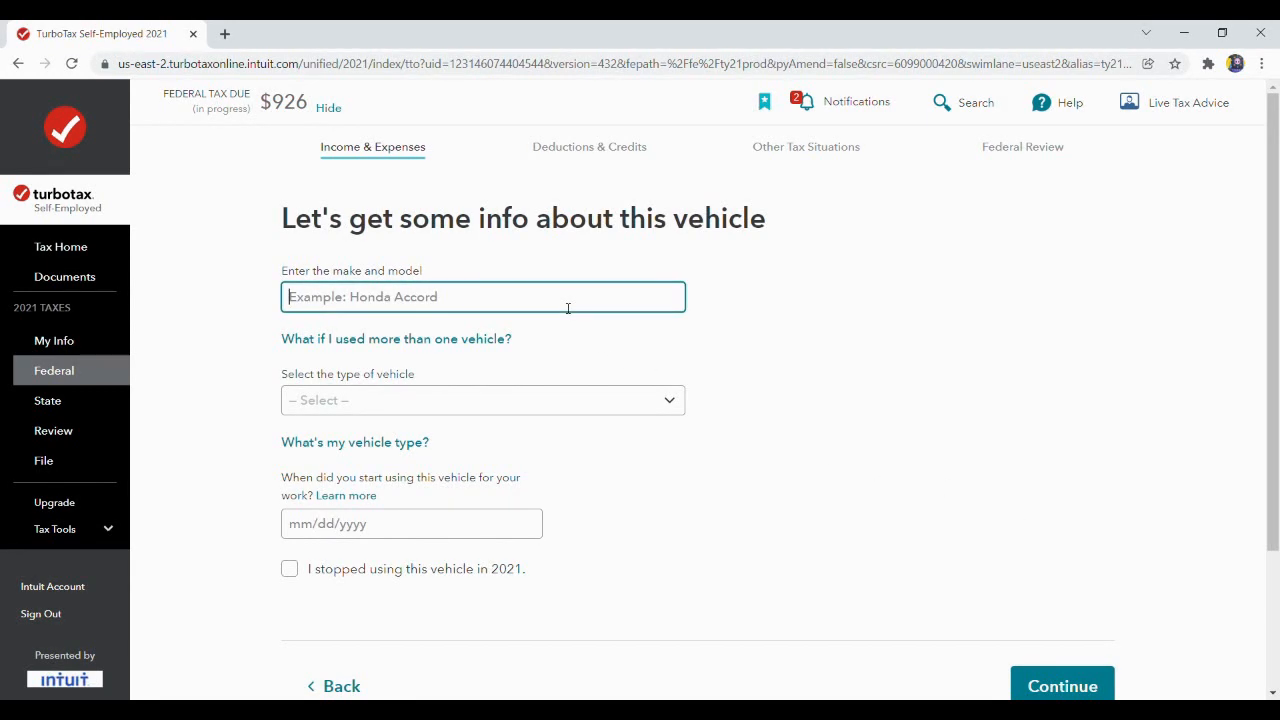
type("Ford Fusion")
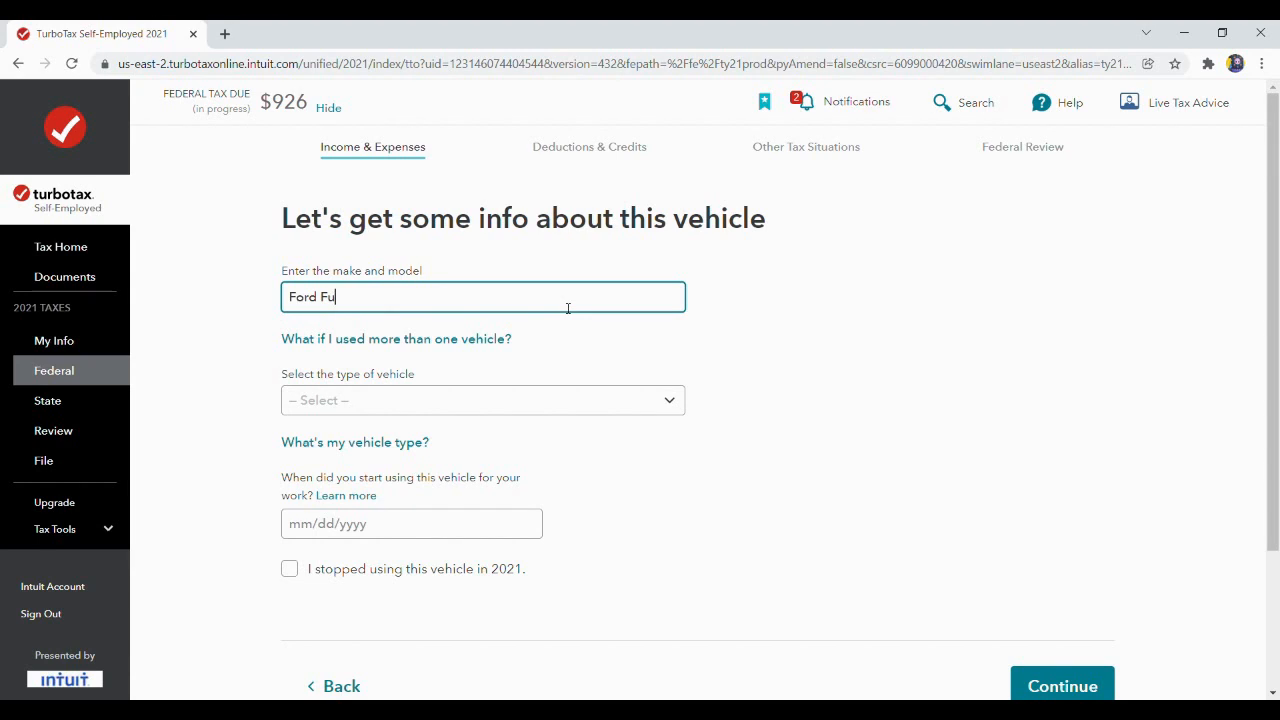
left_click(668, 413)
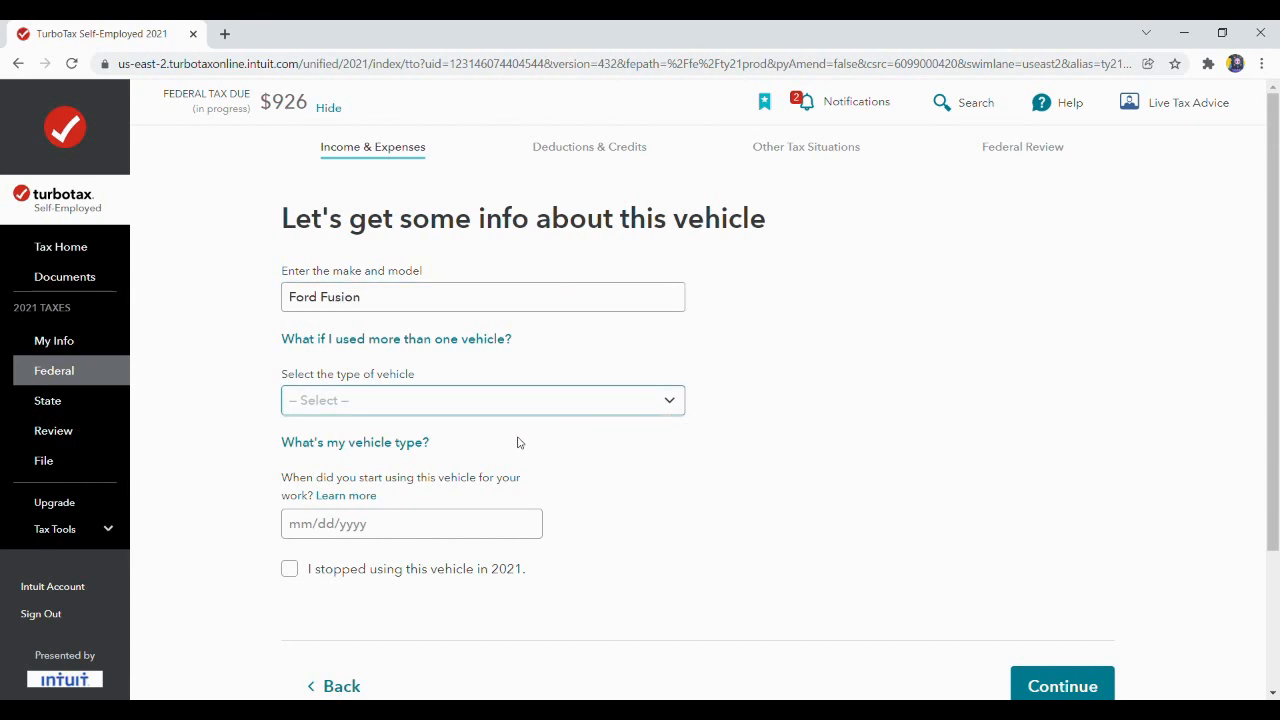
key("Down")
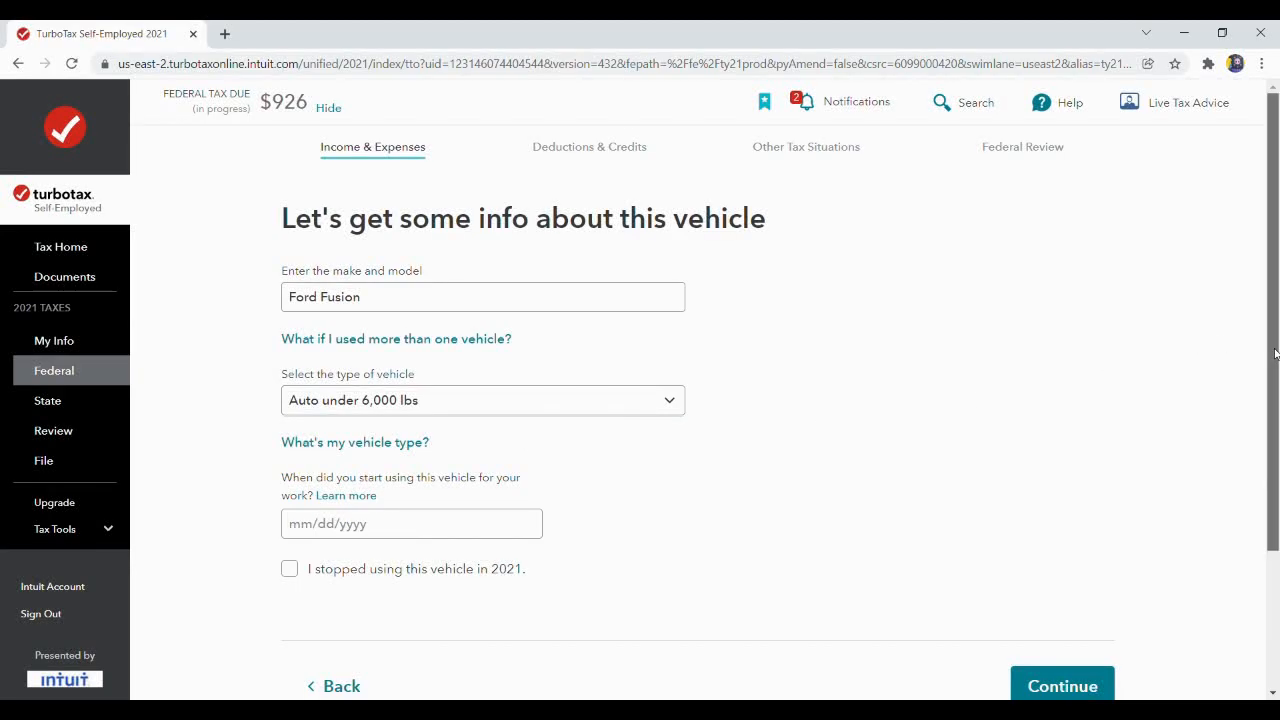
scroll(1272, 354, "down", 1)
left_click(472, 433)
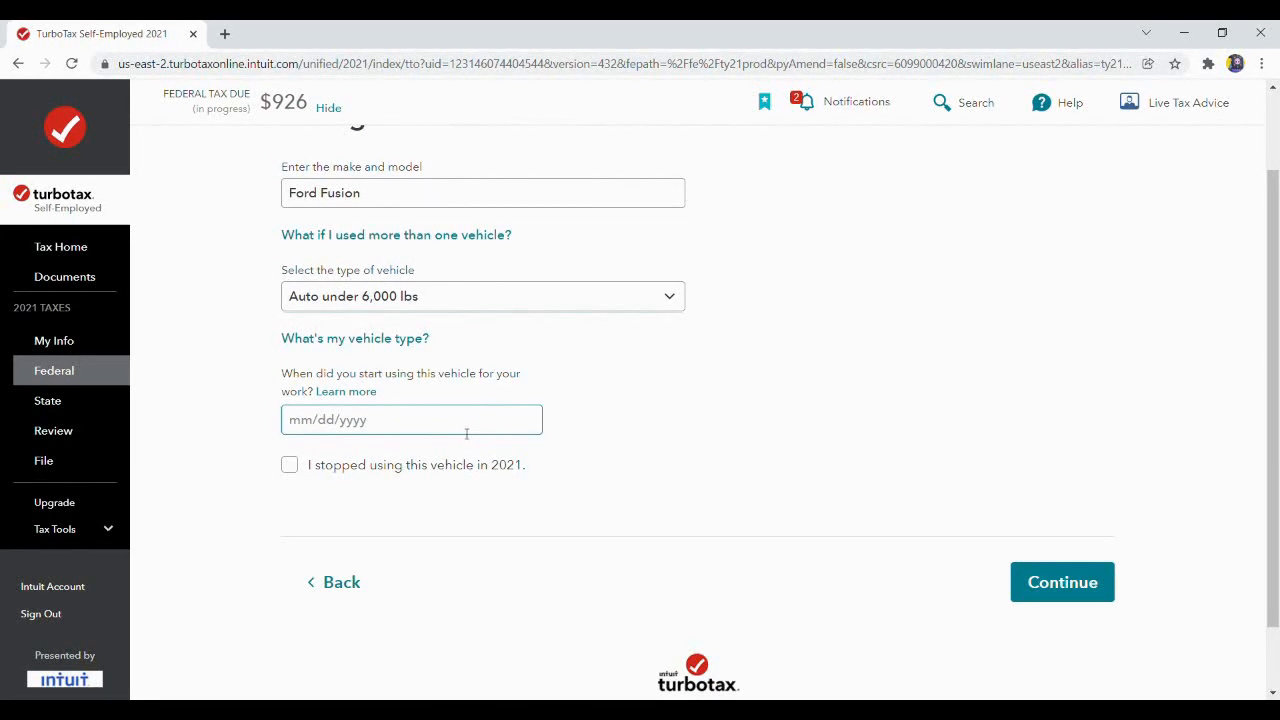
type("05")
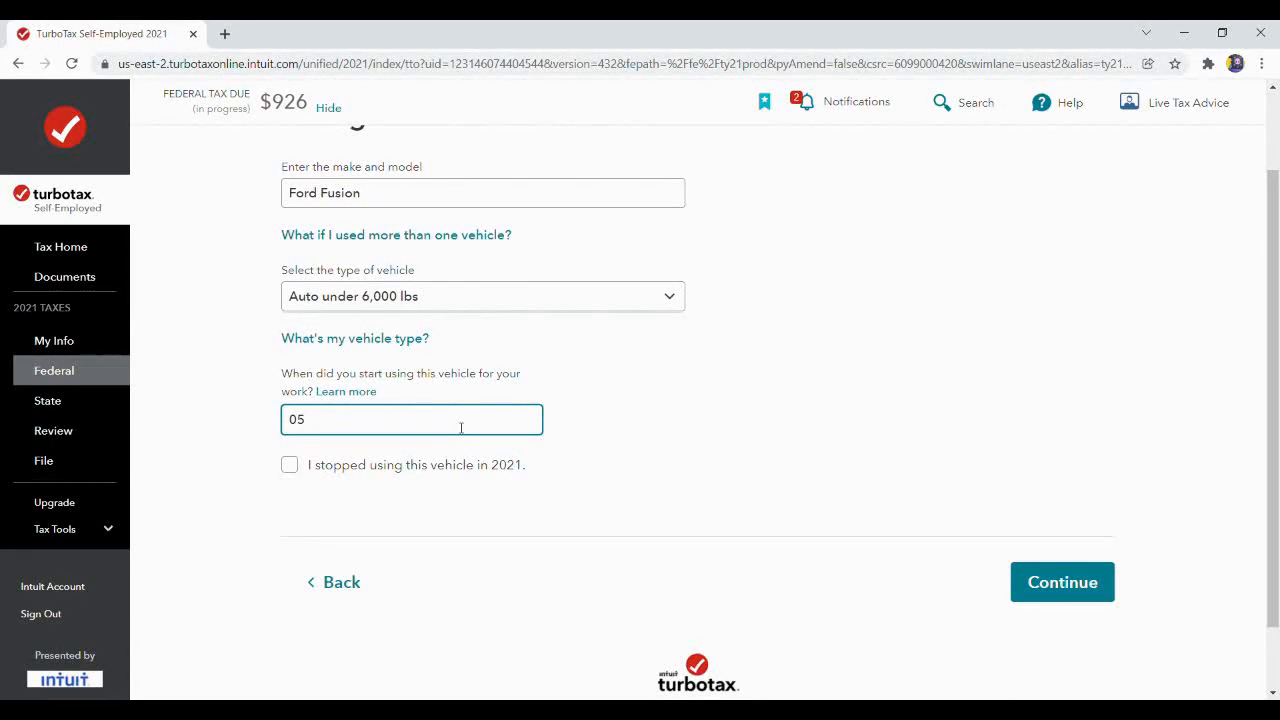
type("/24/2018")
left_click(1052, 590)
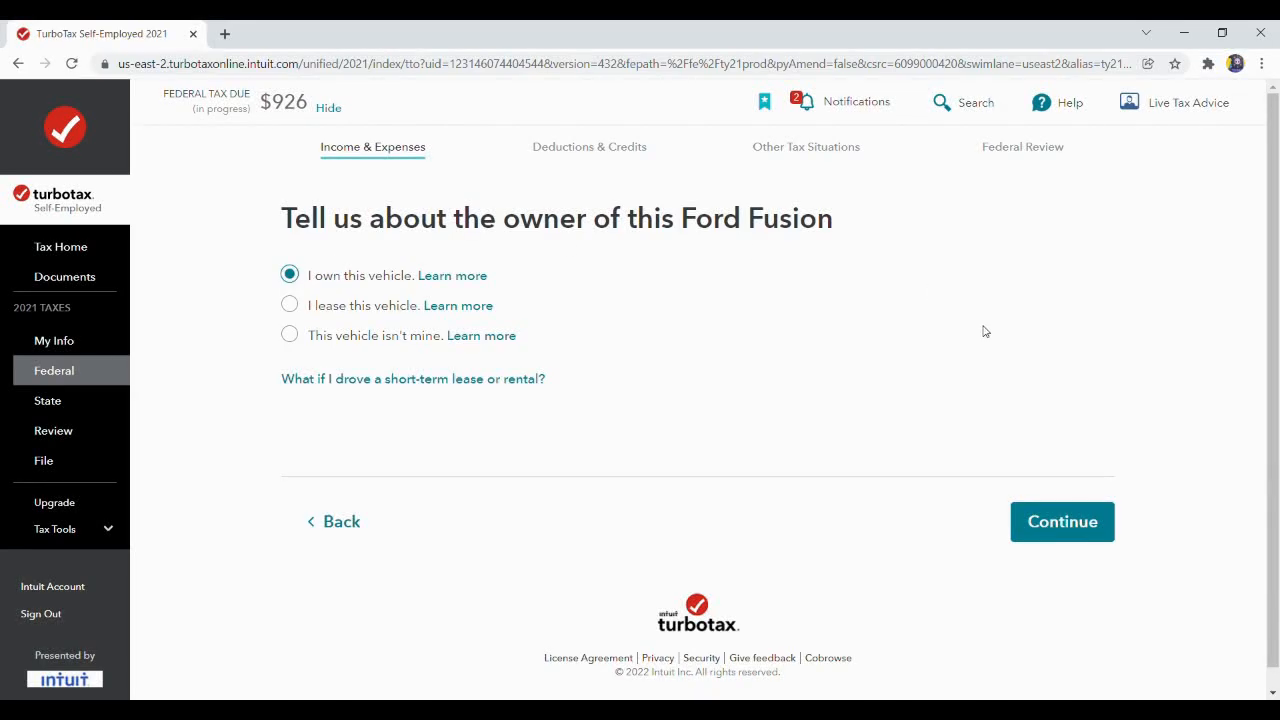
Confirm the Ford Fusion is owned and available for personal use, with no other personal vehicle and with work miles tracked.
left_click(1100, 515)
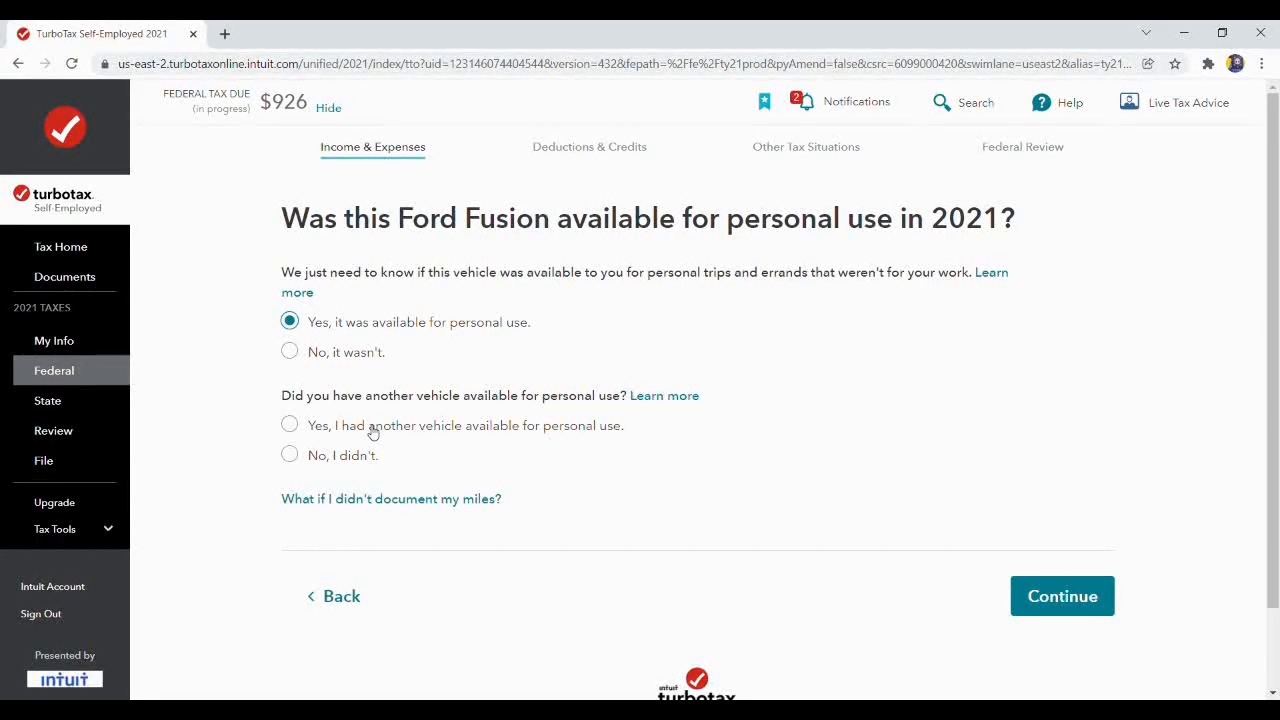
left_click(296, 458)
left_click(1045, 598)
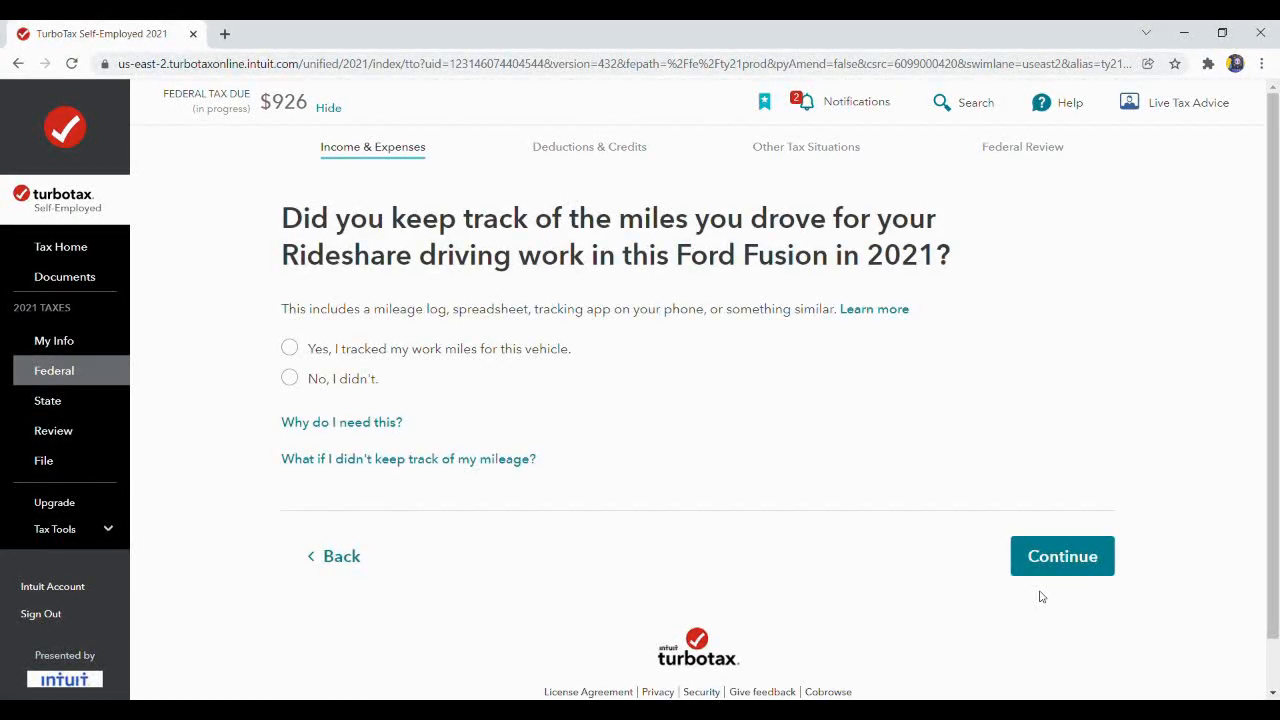
left_click(284, 351)
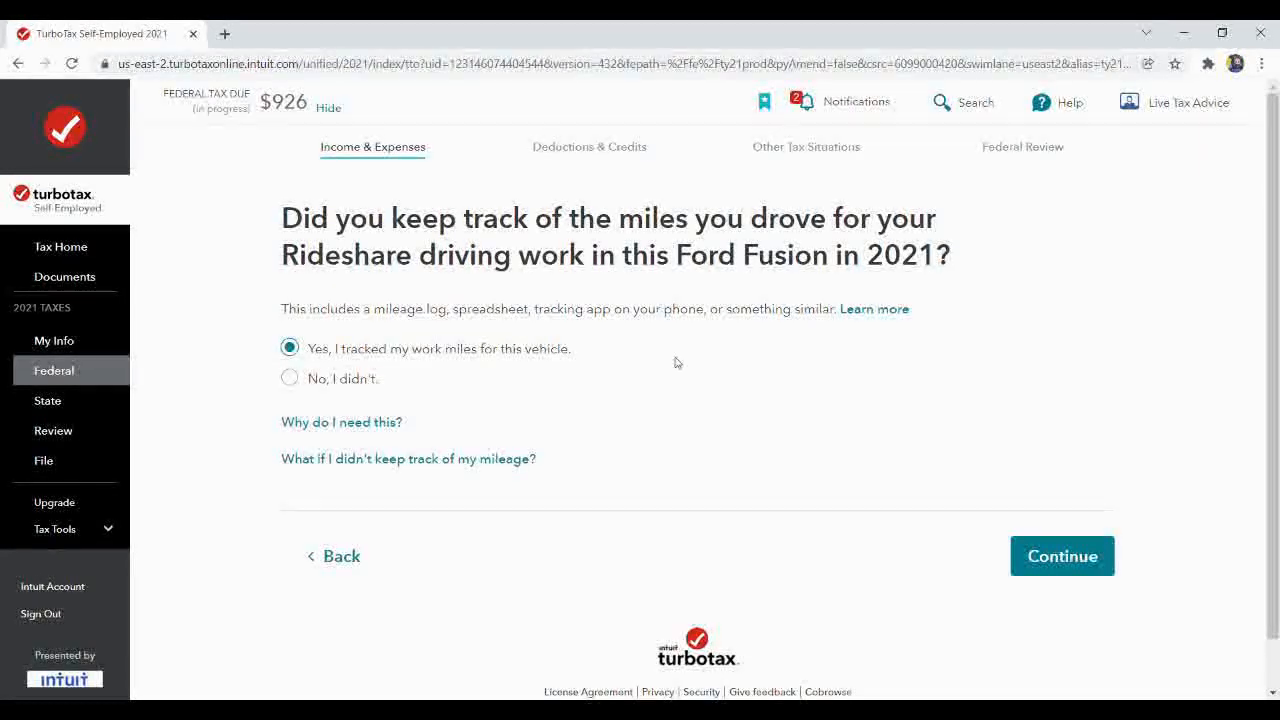
left_click(1076, 556)
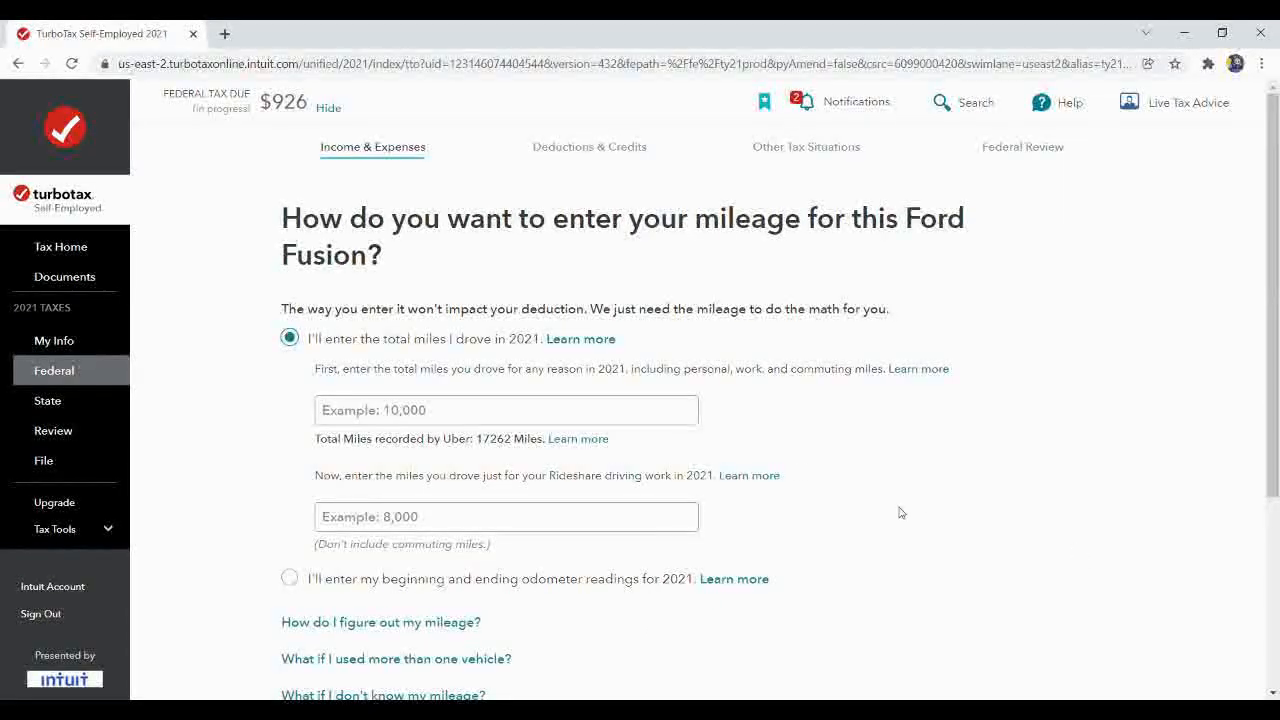
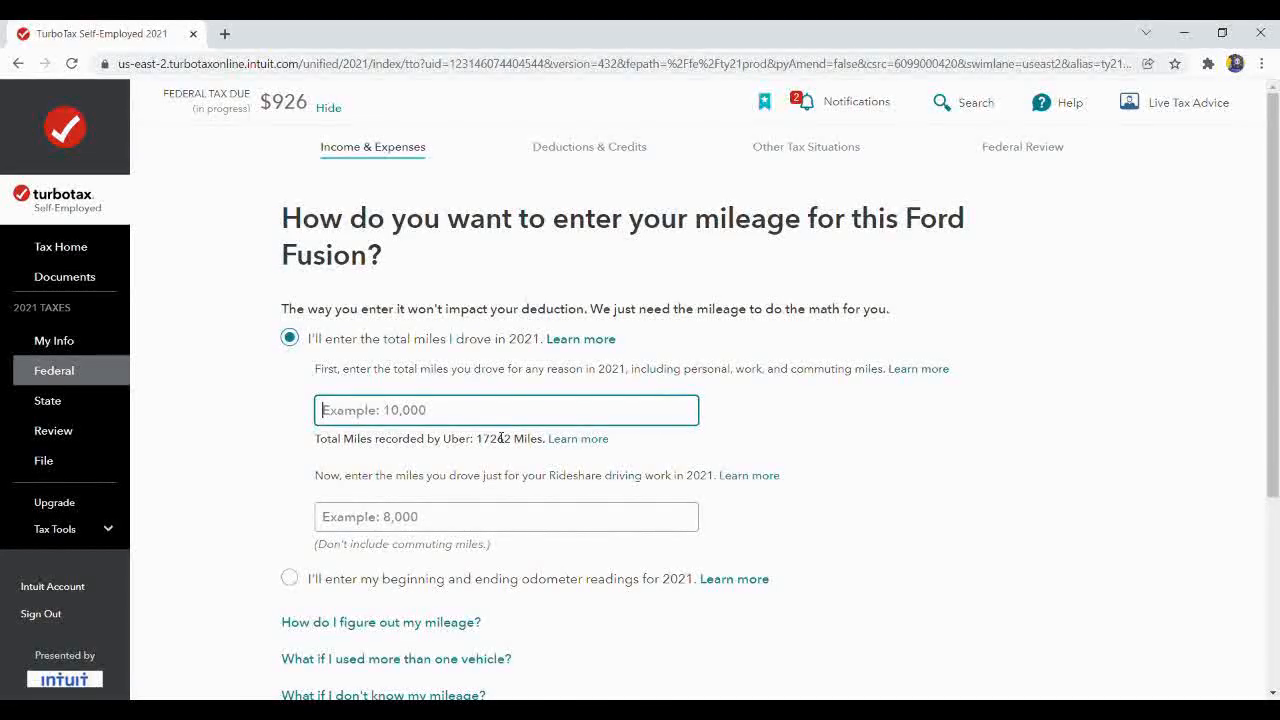
Enter 40000 total miles and 17262 rideshare miles driven in 2021 for the Ford Fusion, and continue.
type("0000")
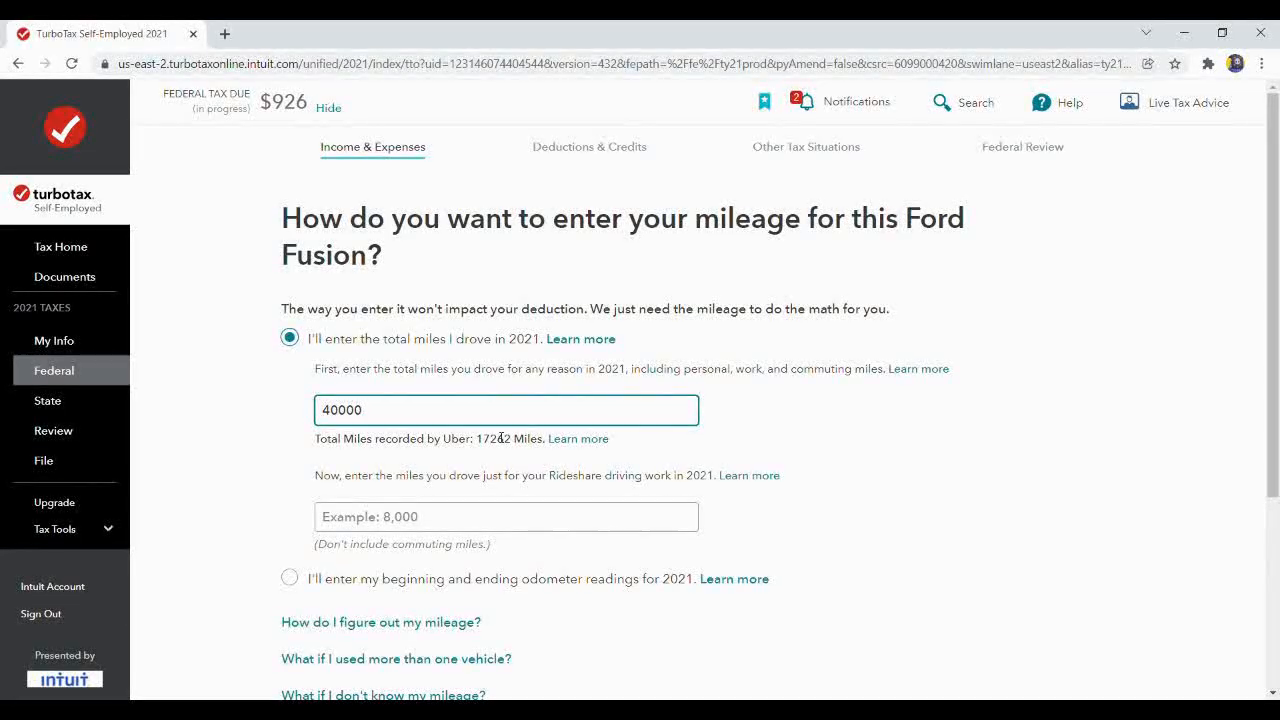
left_click(412, 508)
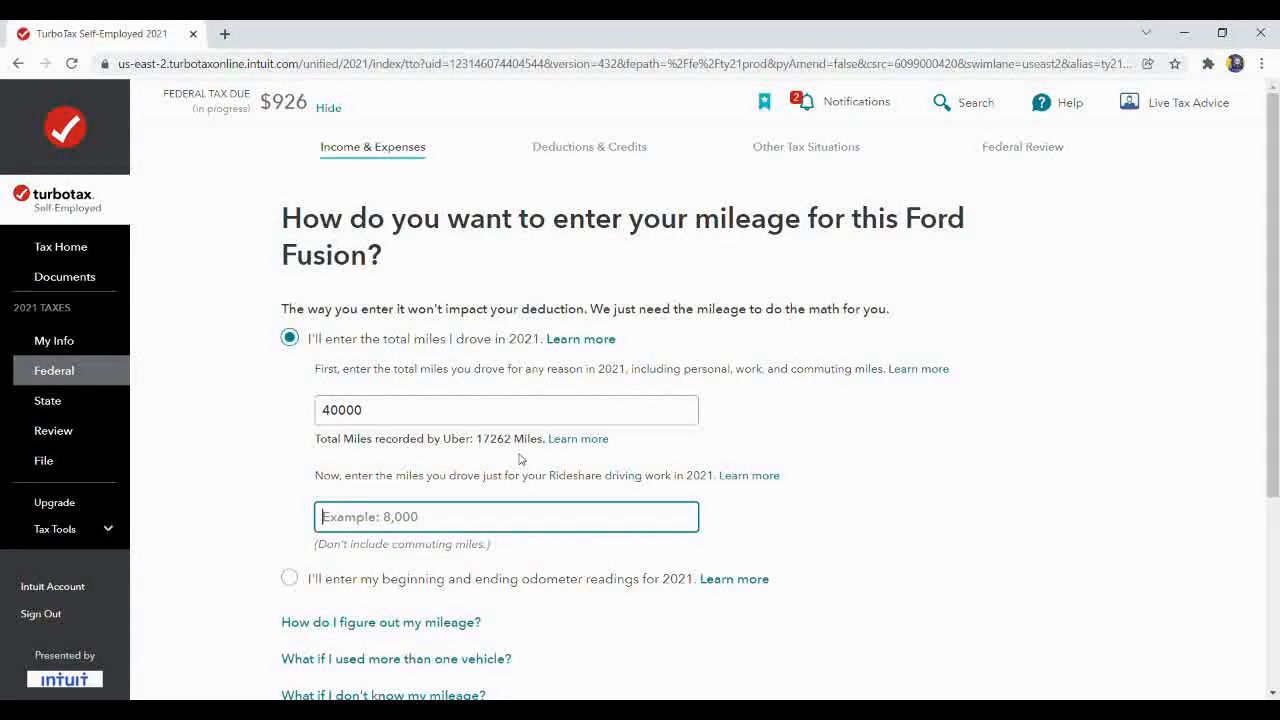
type("17262")
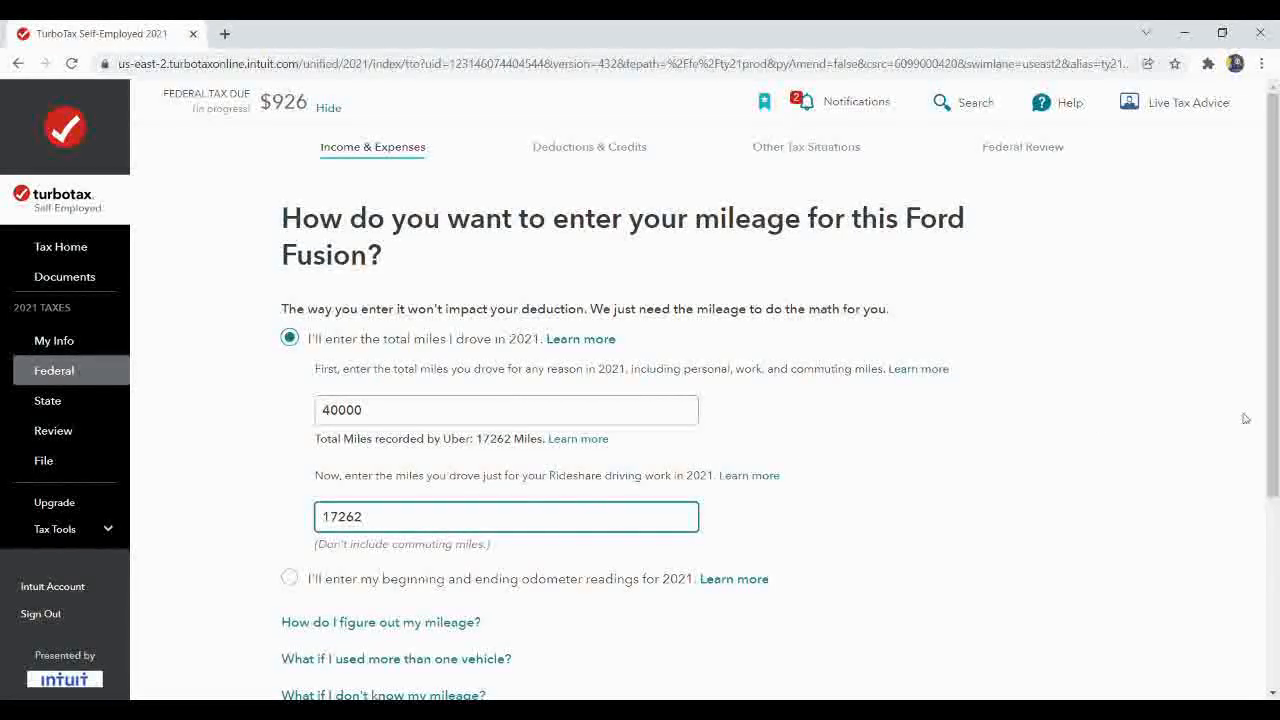
left_click_drag(1273, 420, 1273, 555)
left_click(1107, 570)
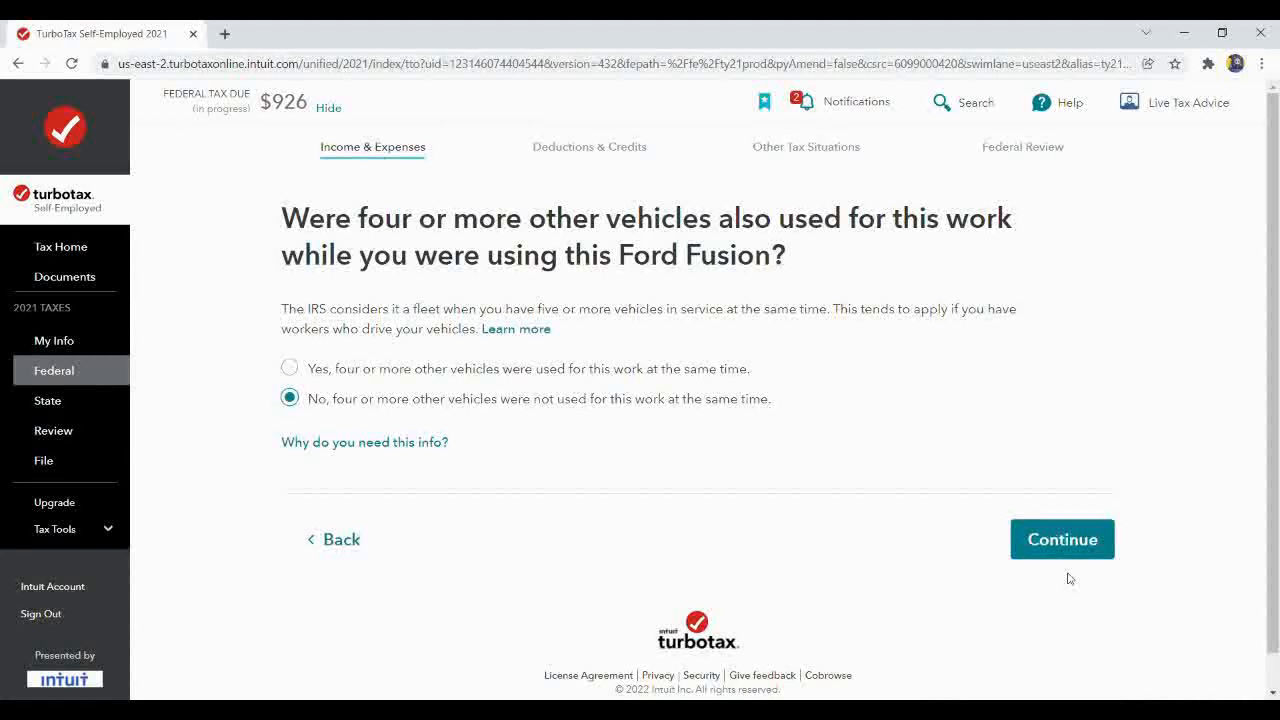
Answer No to four or more other vehicles and Yes to past standard mileage, and take the standard mileage deduction this year.
left_click(1076, 555)
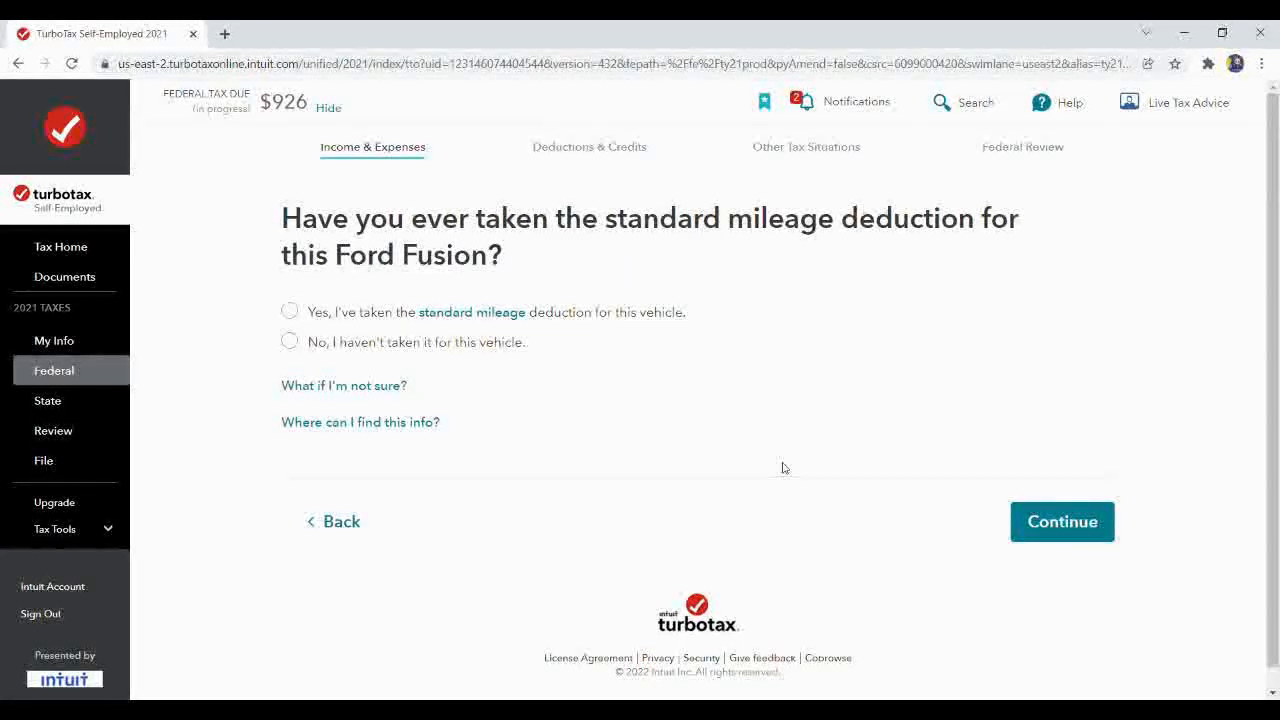
left_click(1045, 511)
left_click(1066, 522)
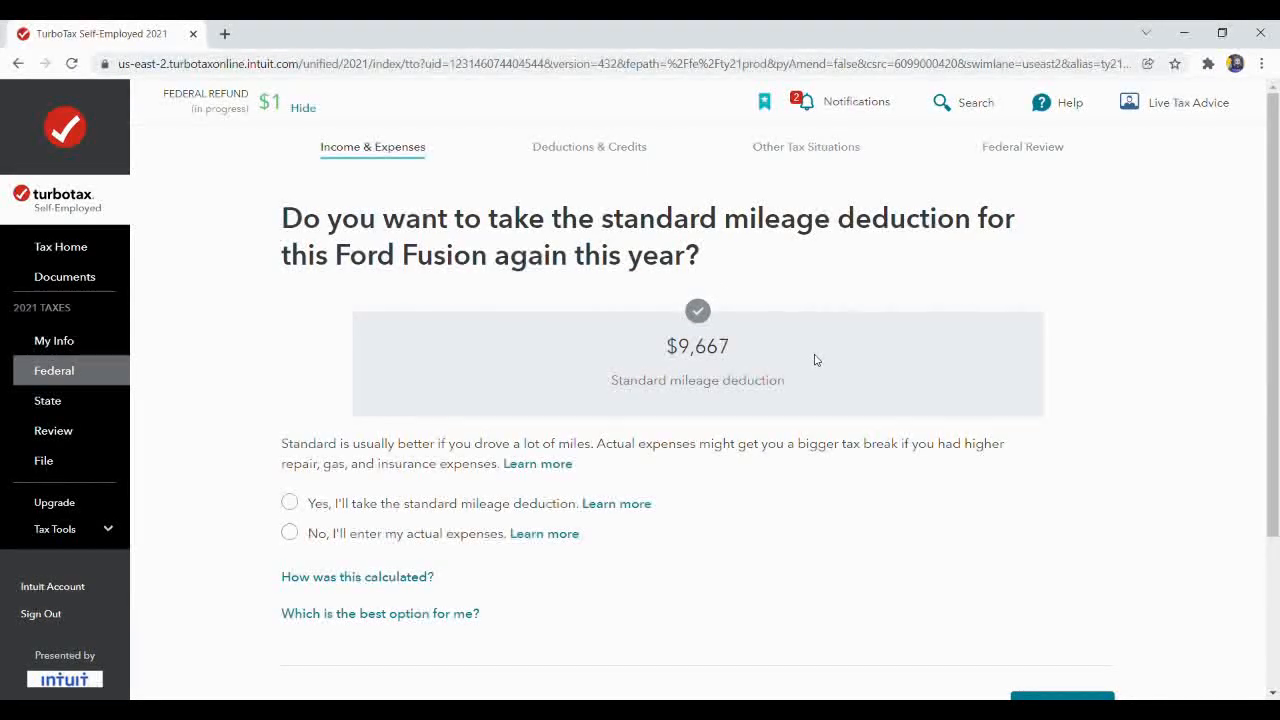
left_click(300, 507)
scroll(1192, 457, "down", 2)
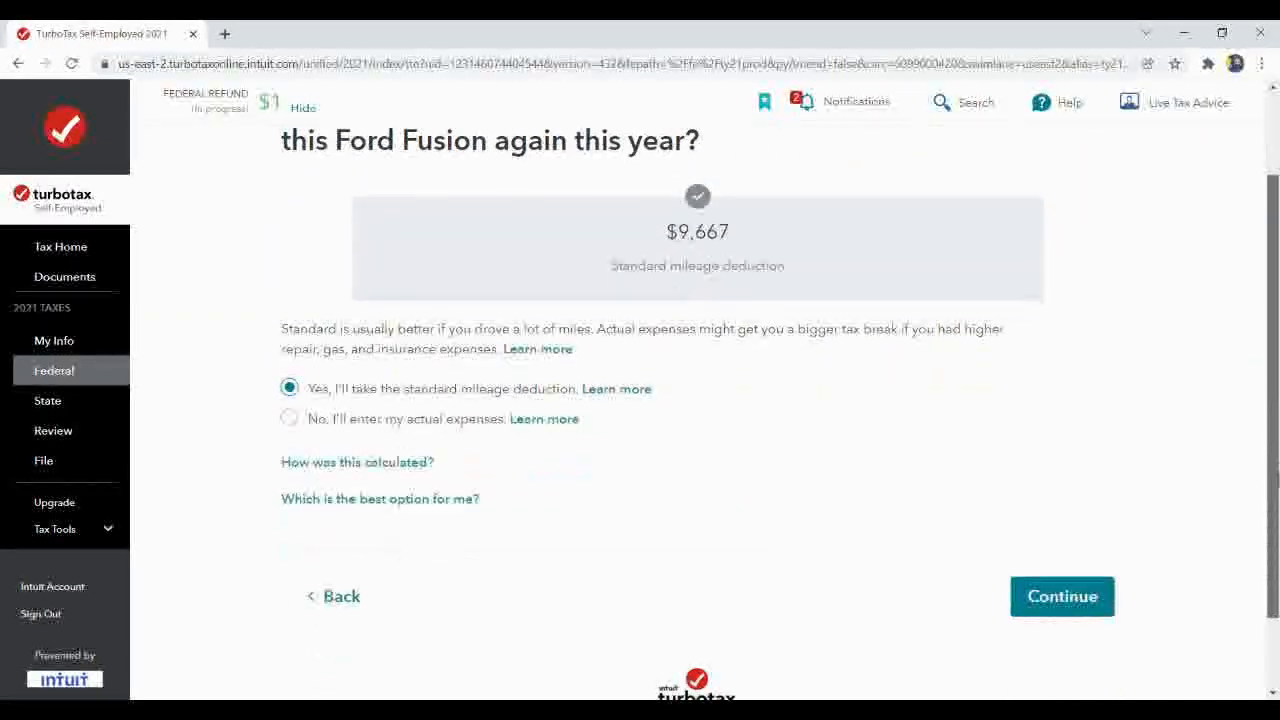
left_click(1096, 598)
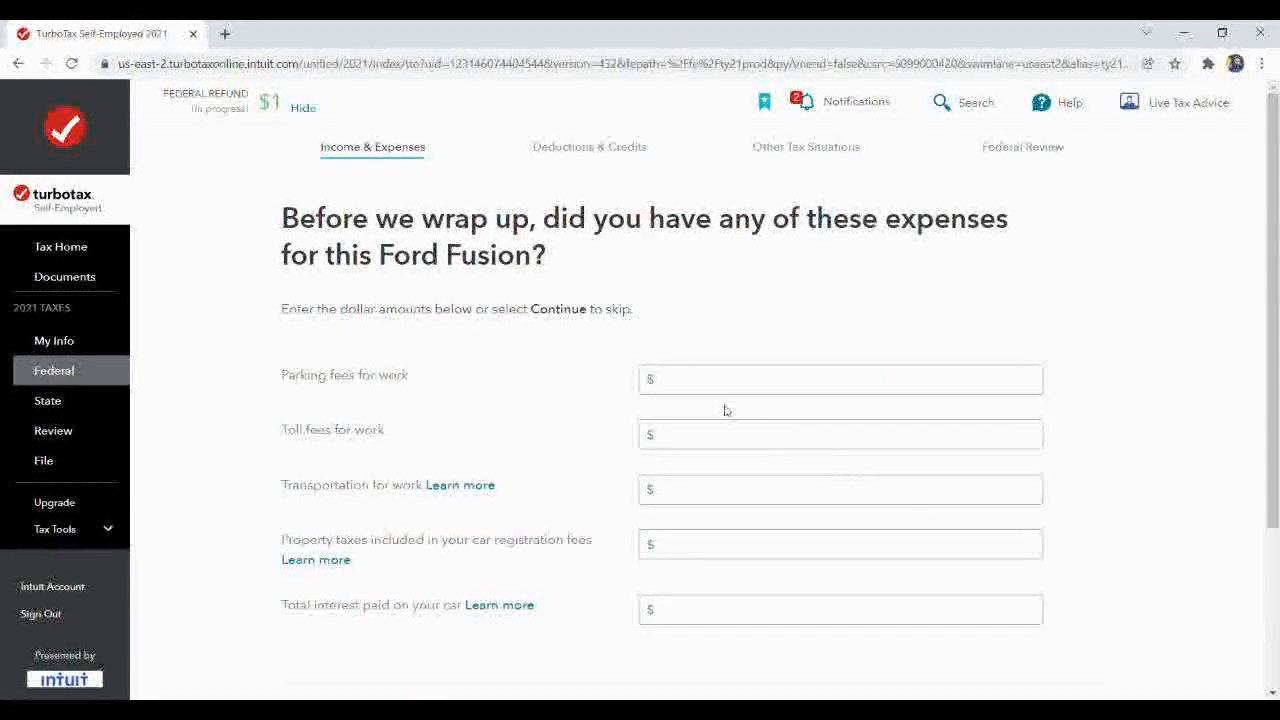
Skip the Ford Fusion's additional expenses, accept its vehicle deduction, and answer No to claiming another vehicle.
left_click(739, 440)
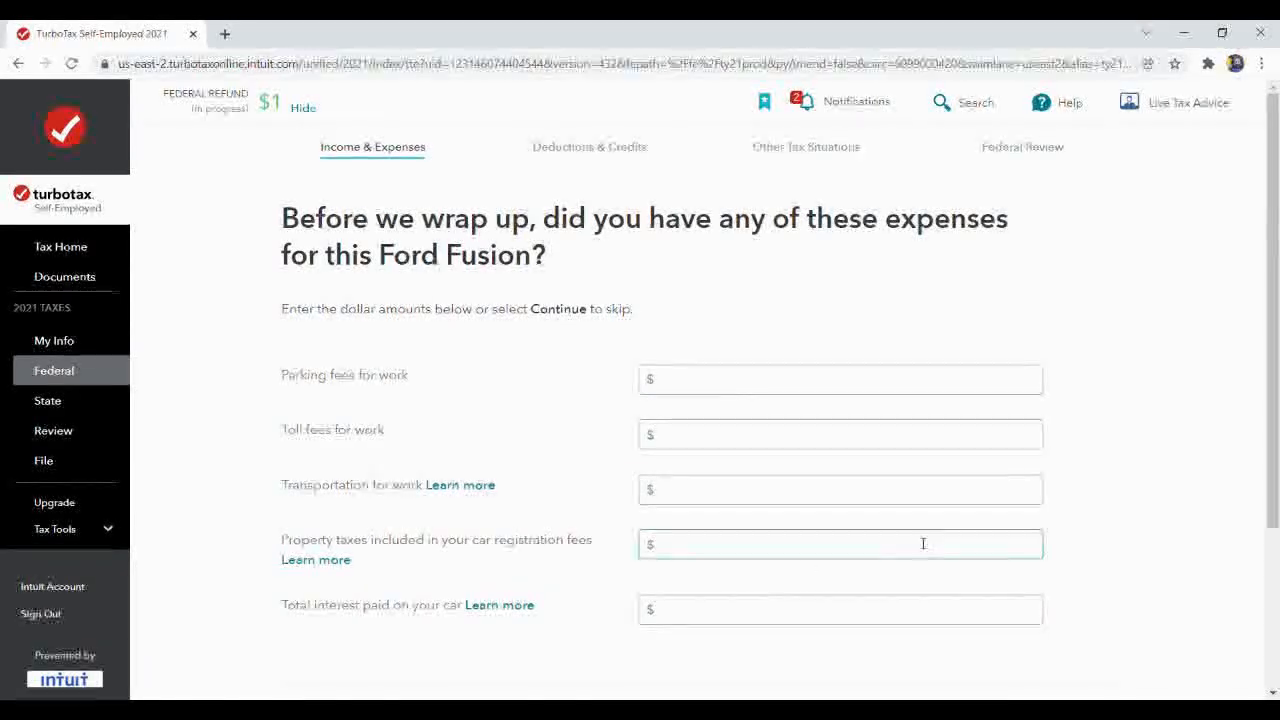
scroll(1276, 505, "down", 2)
scroll(1276, 505, "down", 1)
left_click(1058, 502)
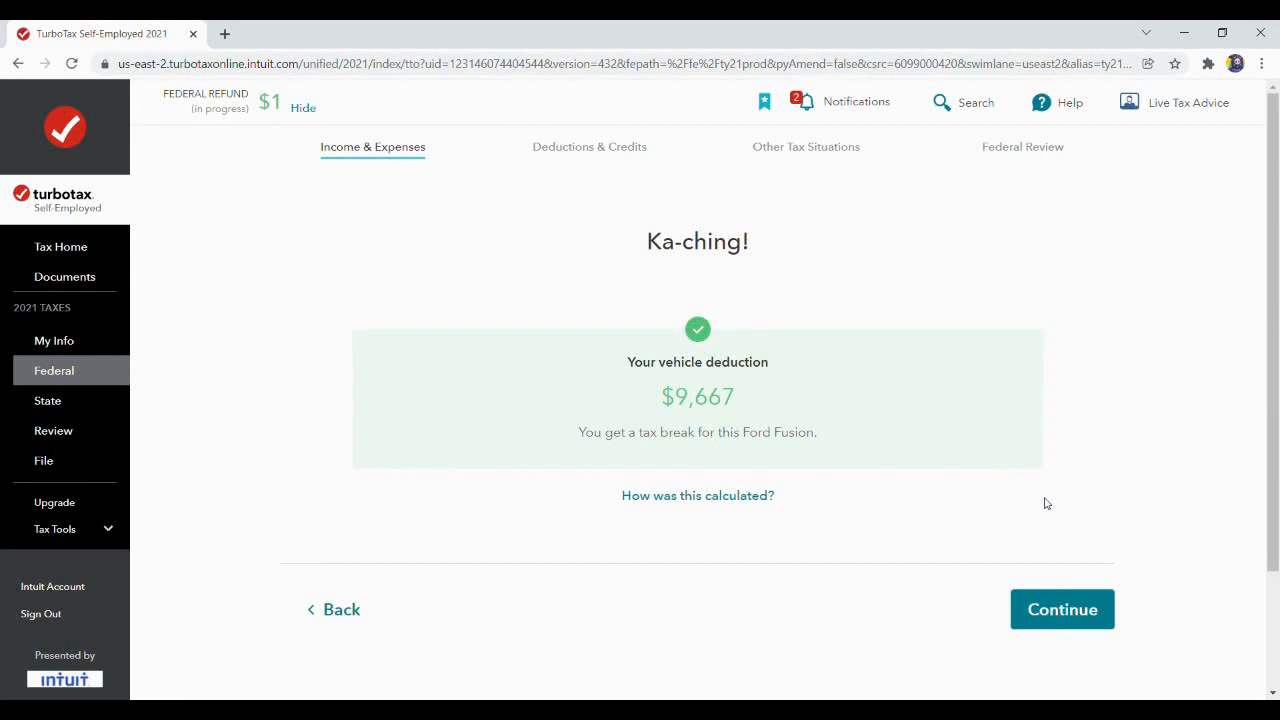
left_click(1097, 624)
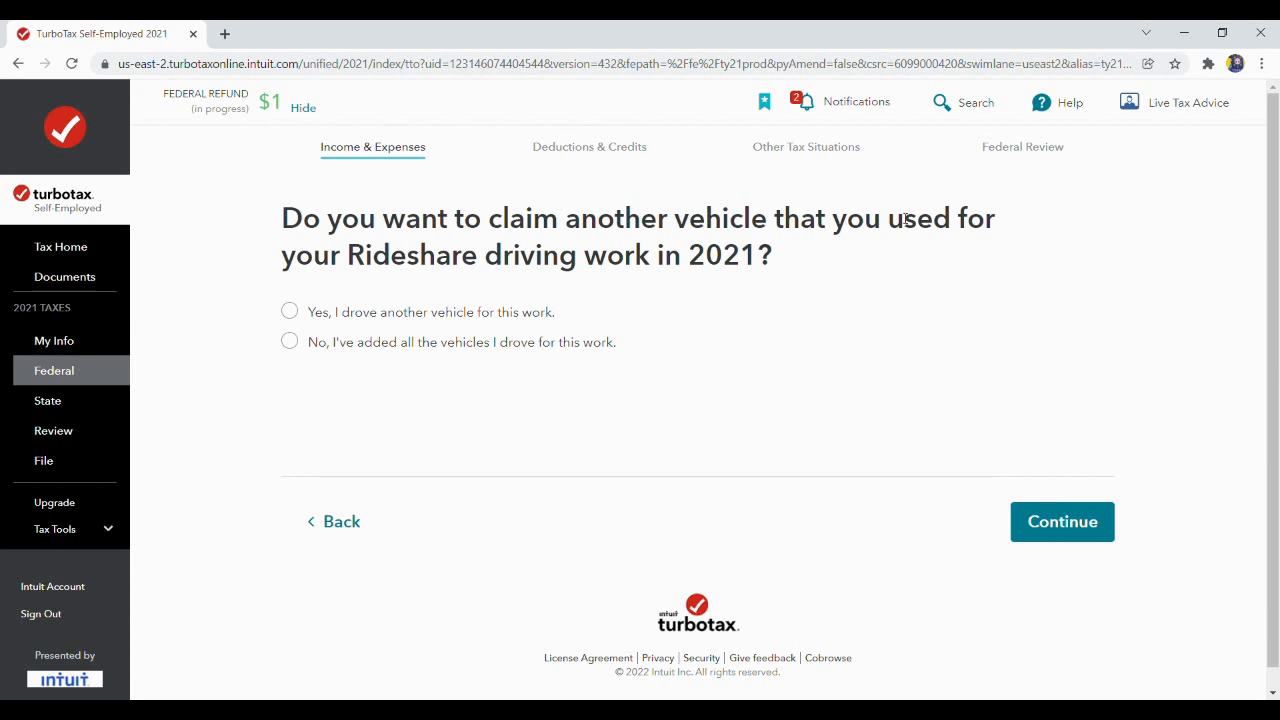
left_click(291, 343)
left_click(1053, 512)
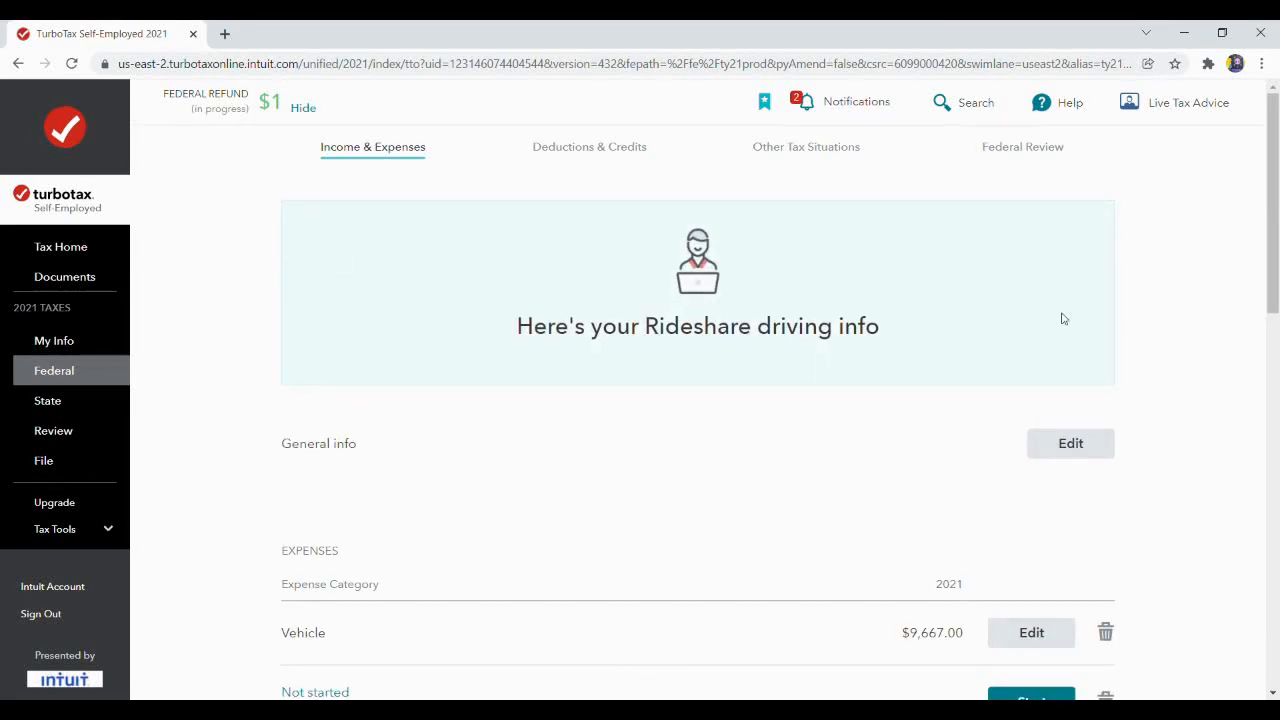
Start the rideshare Communications expenses, enter cell phone service with an amount of $180, and continue.
left_click_drag(1277, 240, 1278, 320)
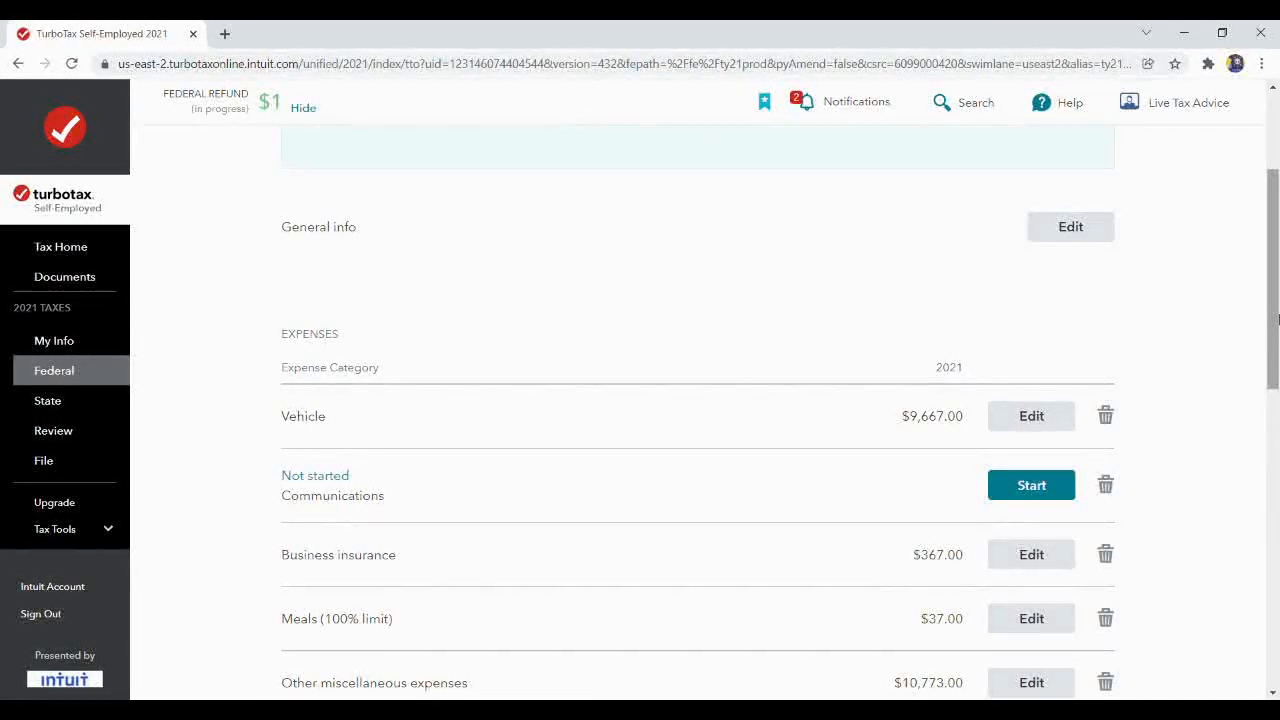
left_click(1048, 487)
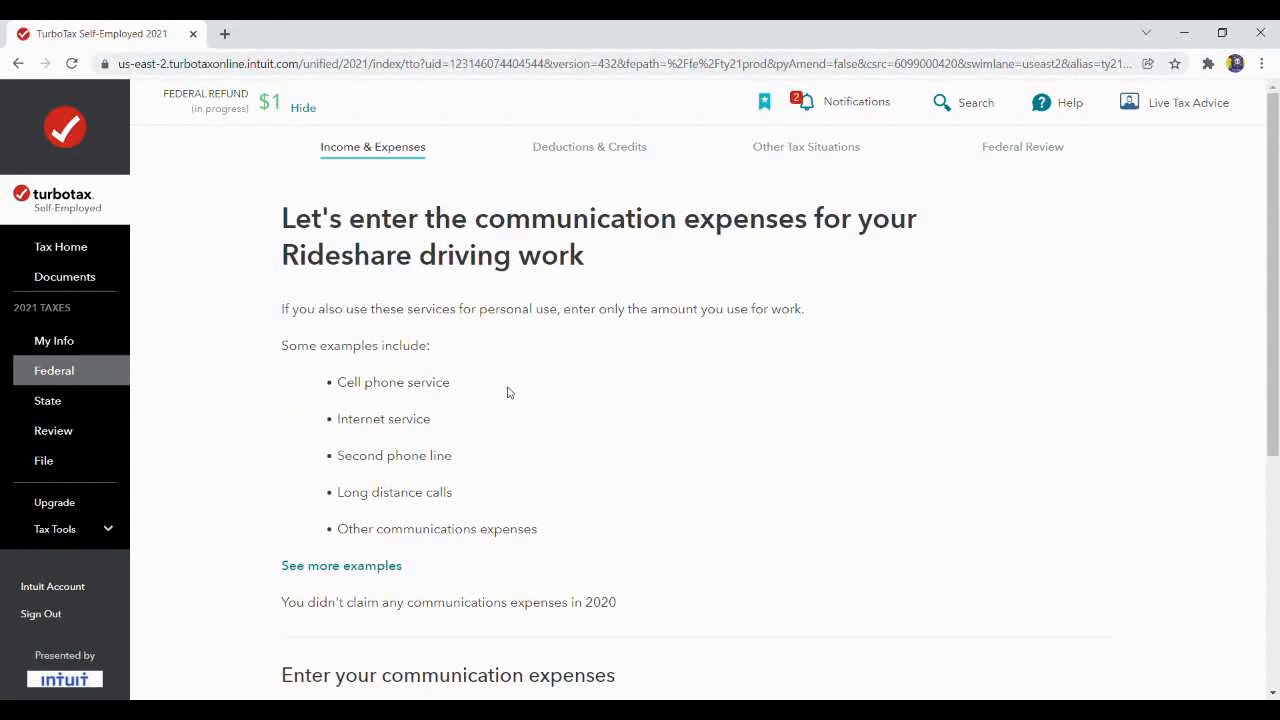
left_click_drag(1276, 289, 1276, 427)
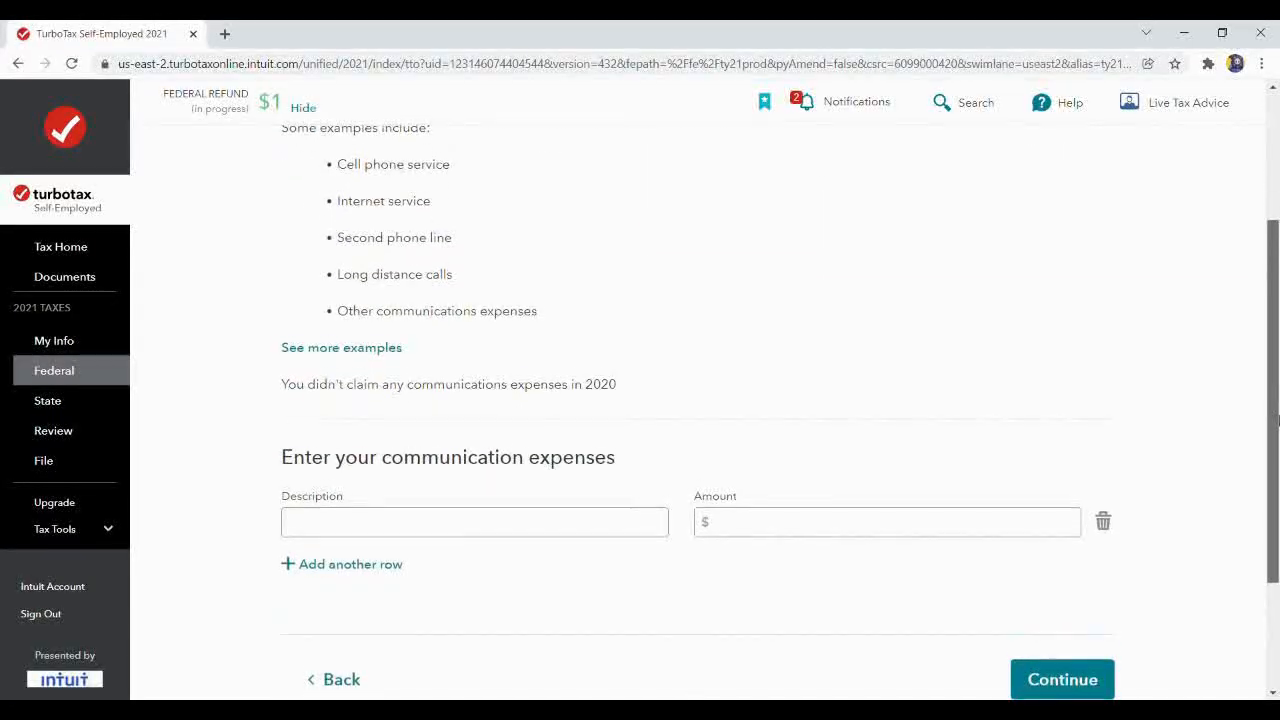
left_click_drag(1276, 409, 1276, 375)
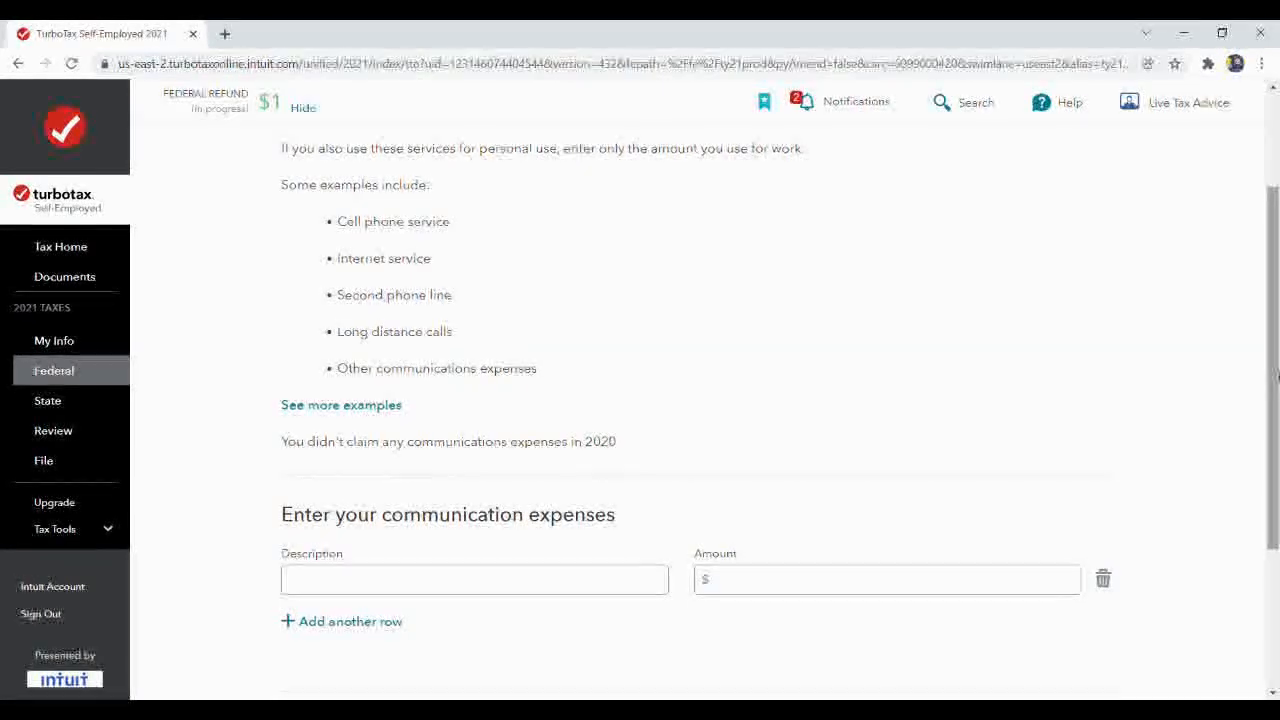
left_click(446, 584)
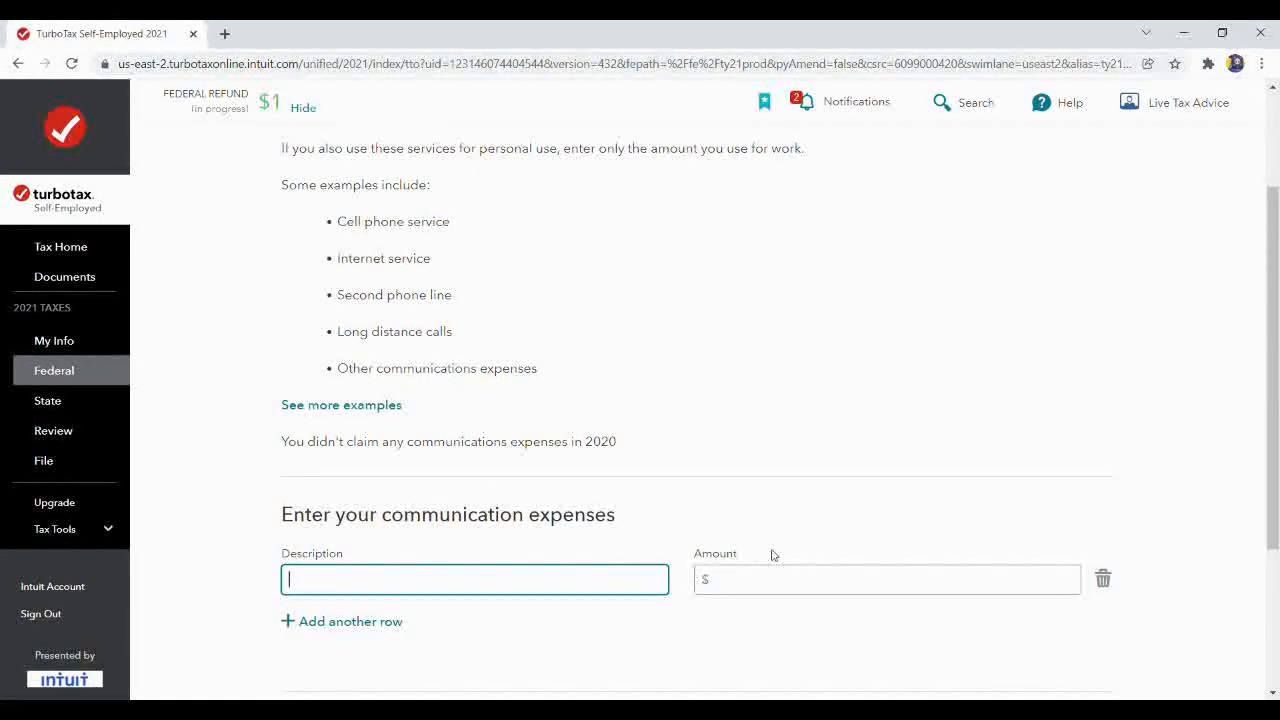
left_click(789, 586)
type("180")
left_click(561, 583)
type("cell phone service")
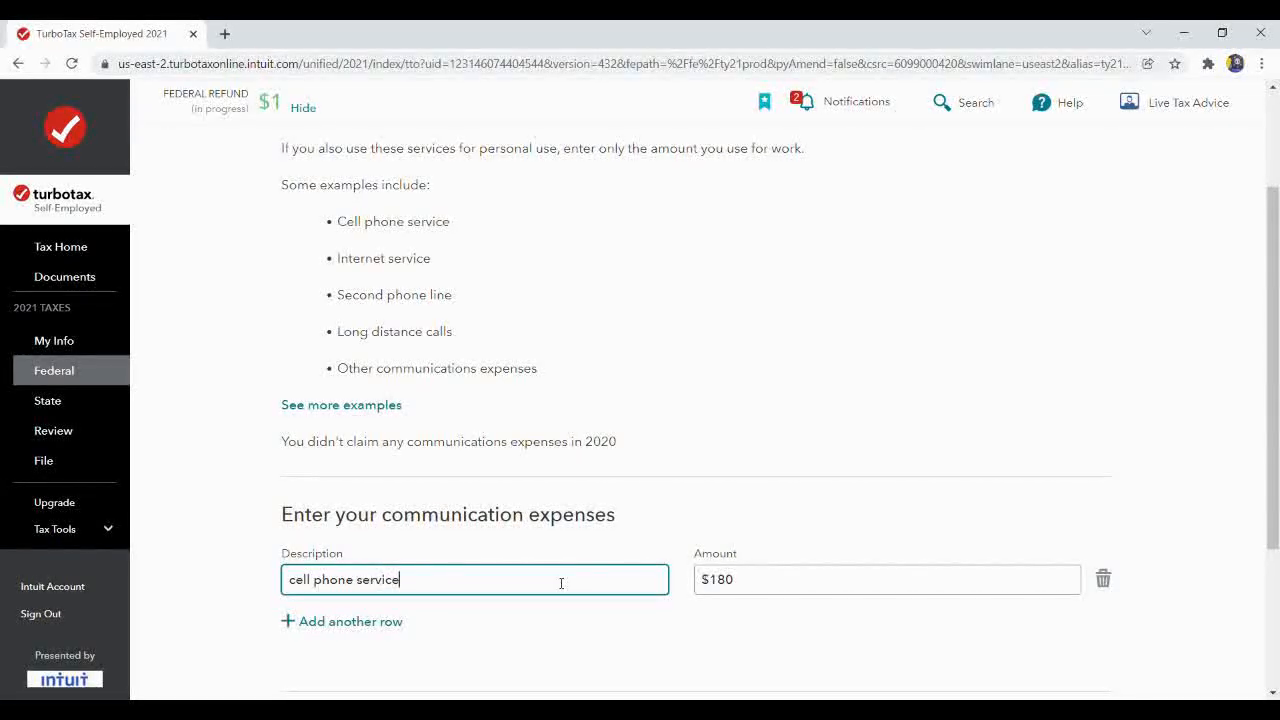
scroll(1108, 575, "down", 2)
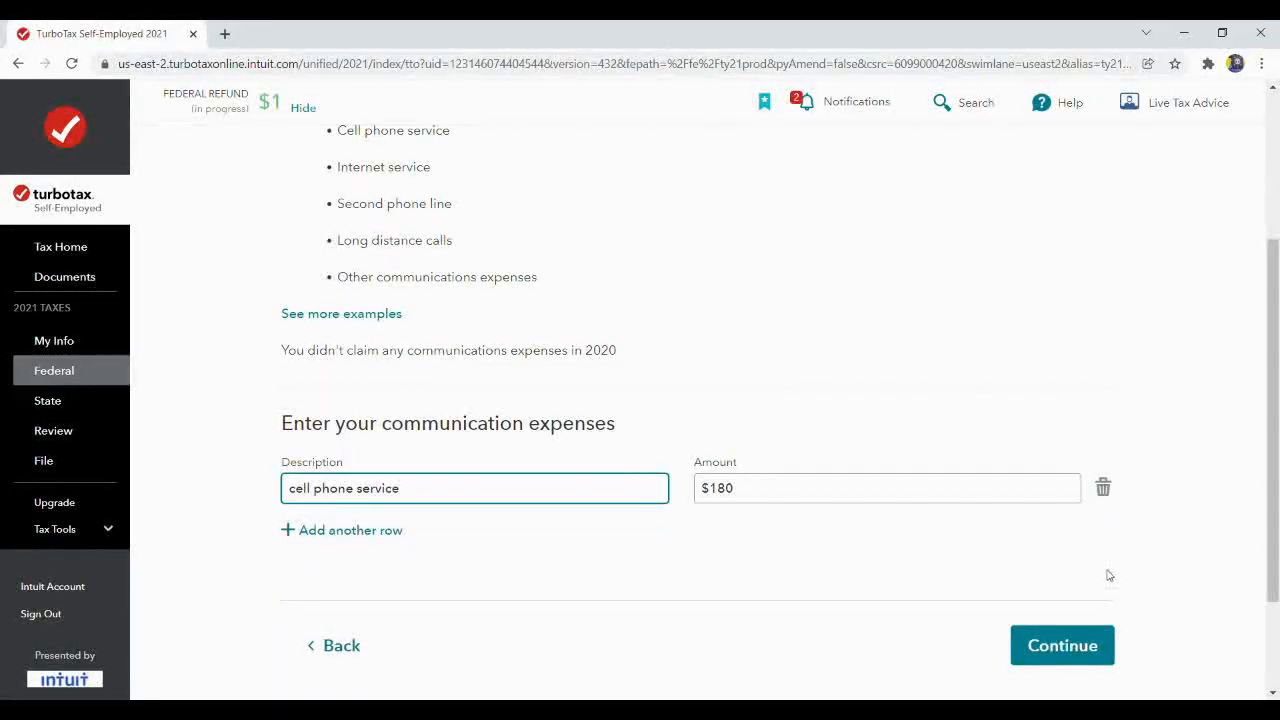
left_click(1066, 645)
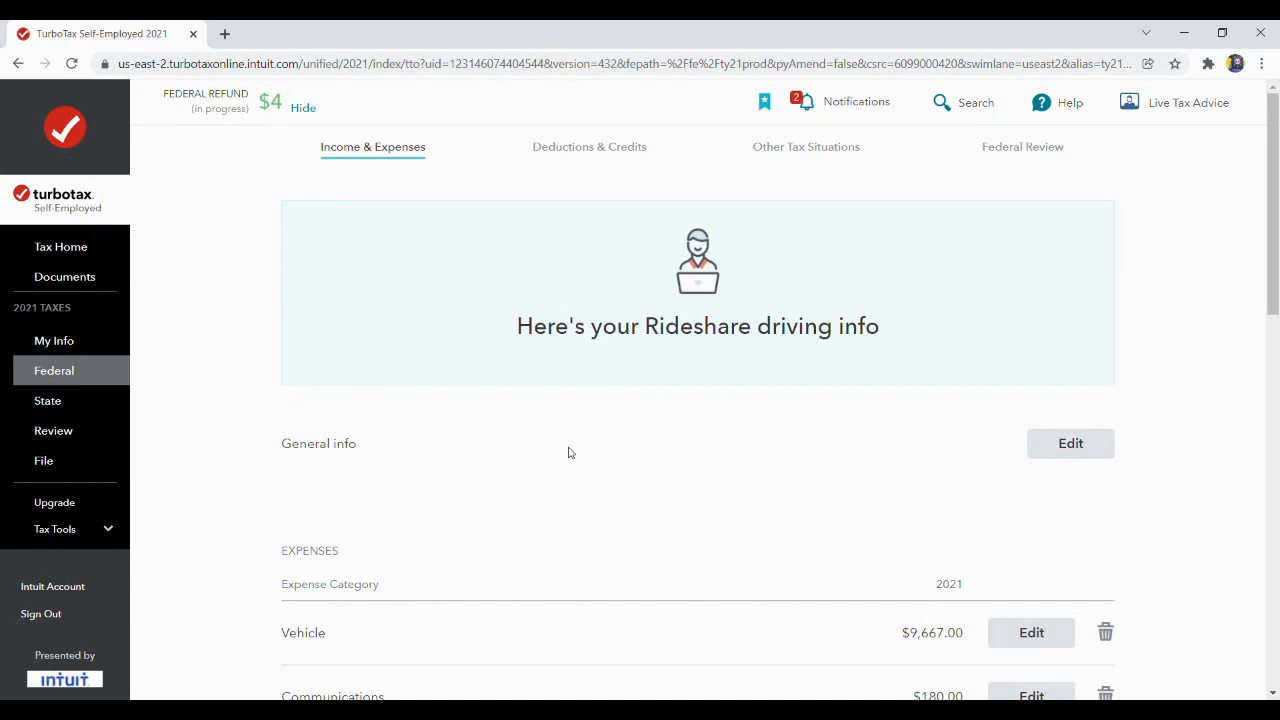
scroll(1277, 330, "down", 3)
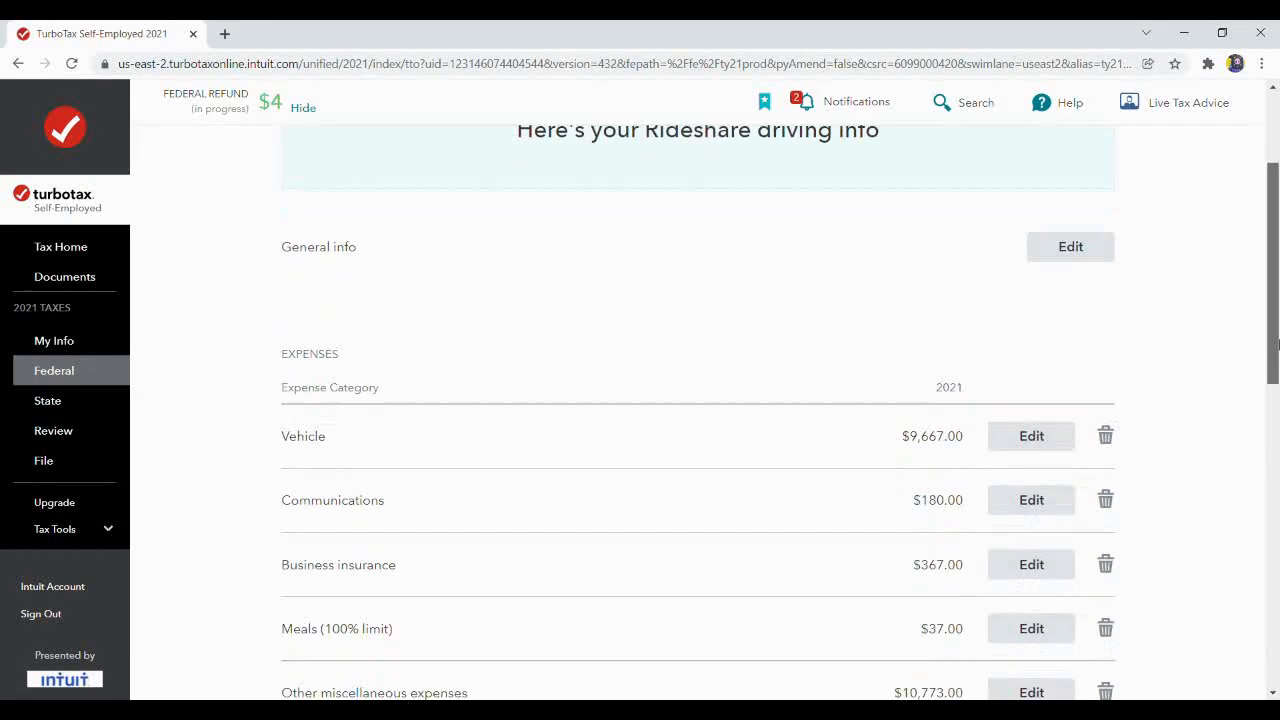
left_click_drag(1278, 355, 1205, 206)
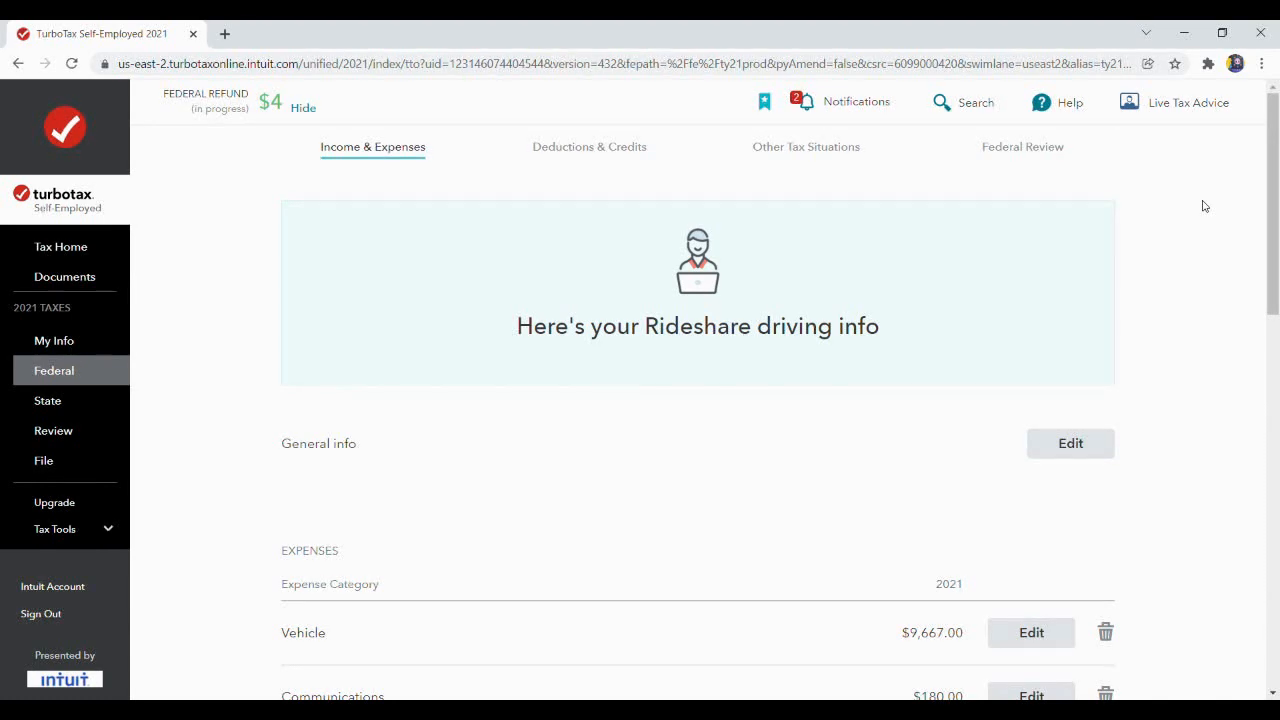
left_click_drag(1274, 274, 1278, 333)
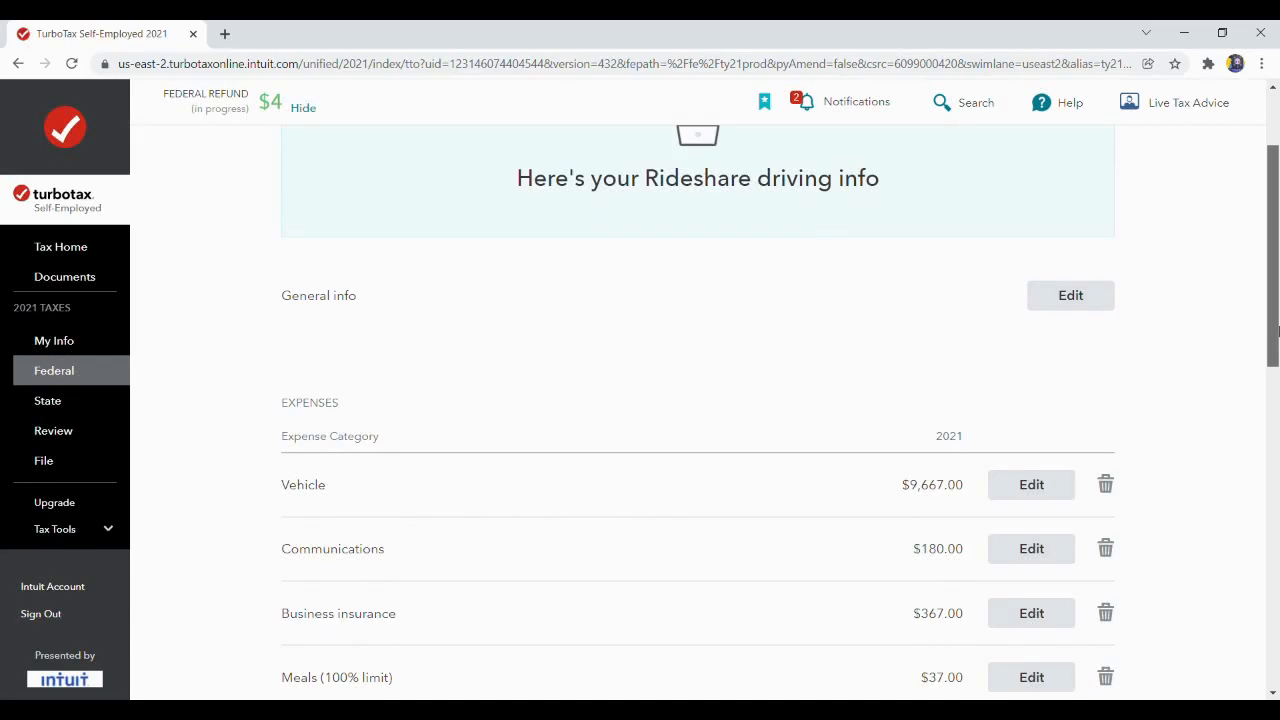
left_click_drag(1278, 333, 1241, 271)
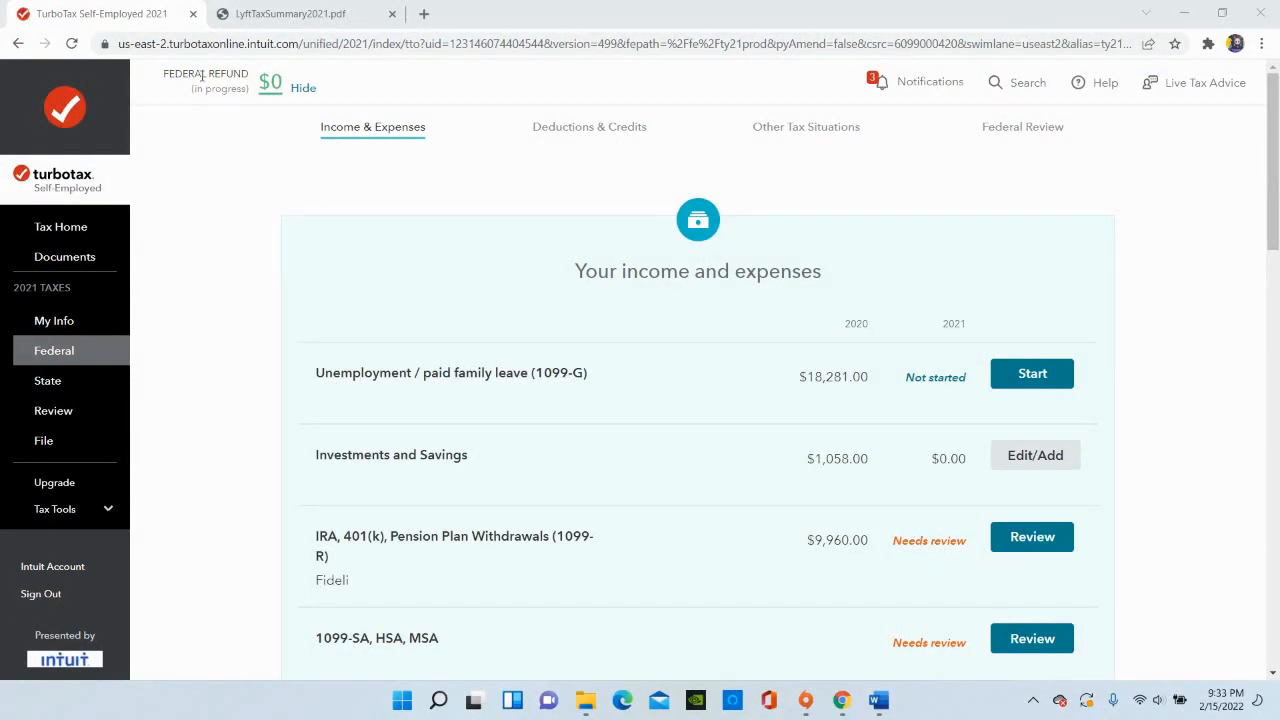
Close the Lyft tax summary PDF and revisit Dividends on 1099-DIV under Investments and Savings.
left_click(392, 14)
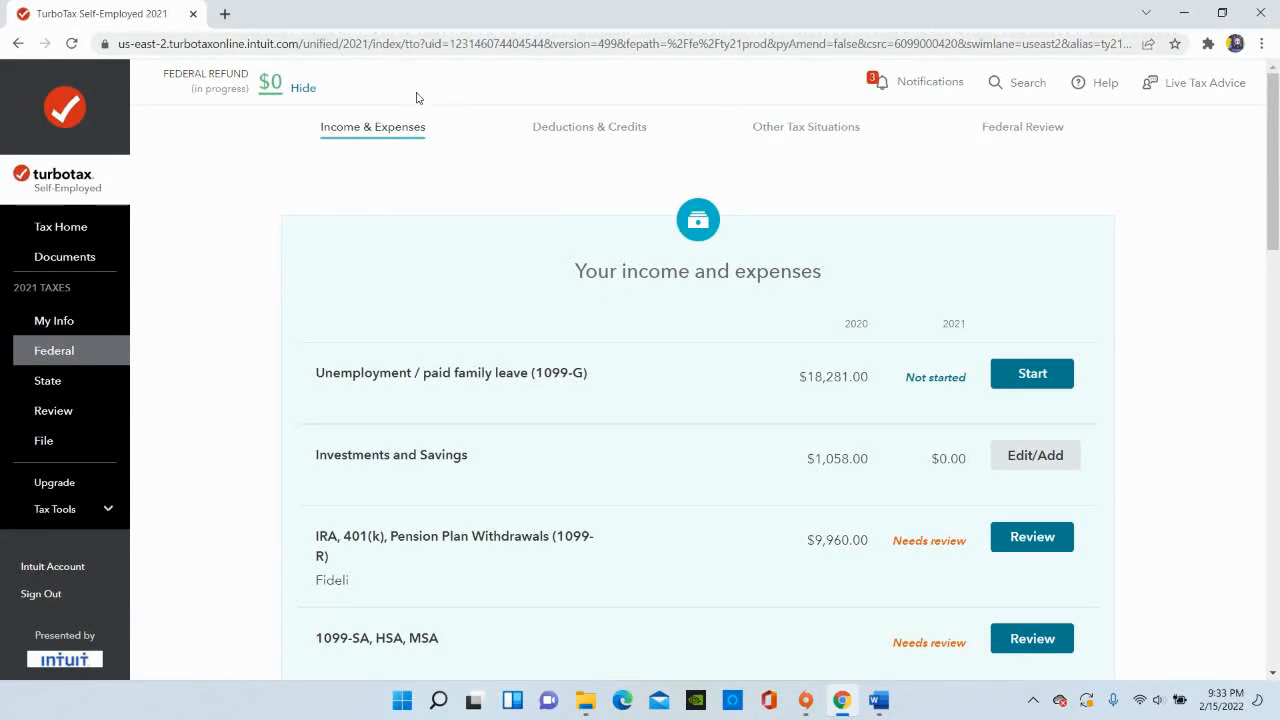
left_click_drag(1276, 160, 1278, 430)
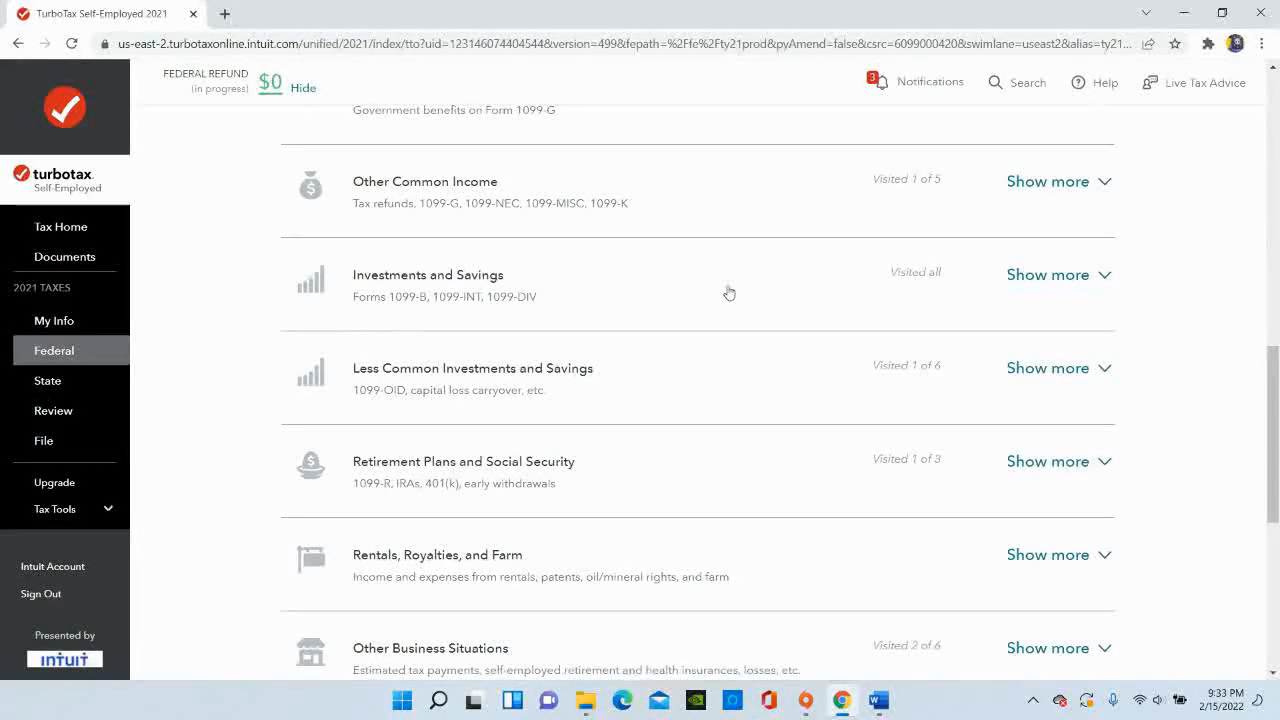
left_click(1104, 277)
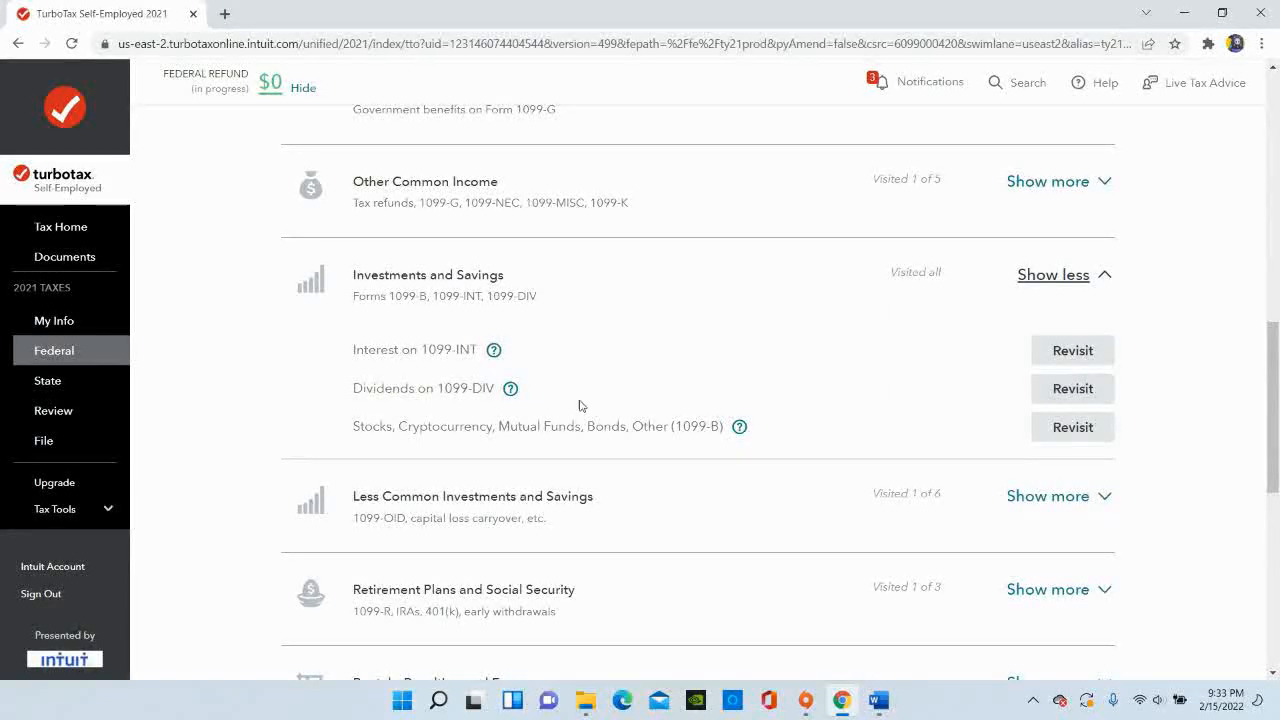
left_click(1083, 392)
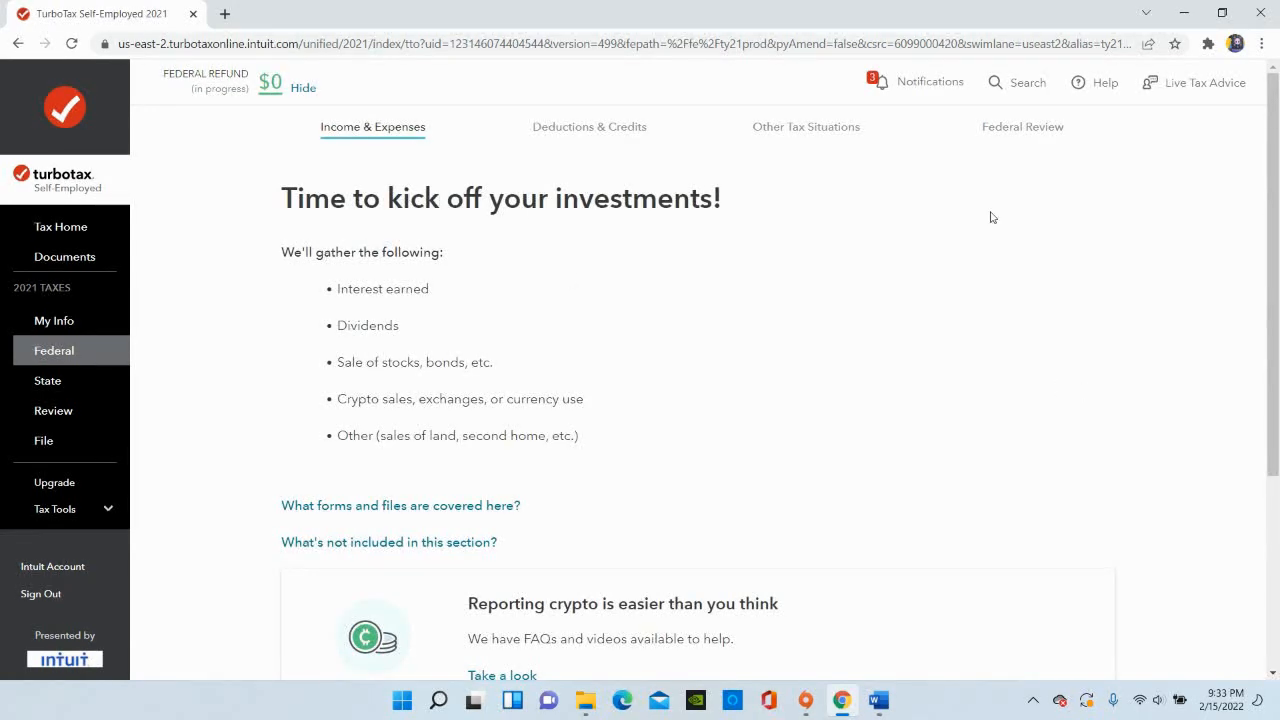
Continue past the investment introduction, choose Robinhood Securities as the import source, and opt to enter its forms a different way.
scroll(1277, 378, "down", 3)
left_click(920, 543)
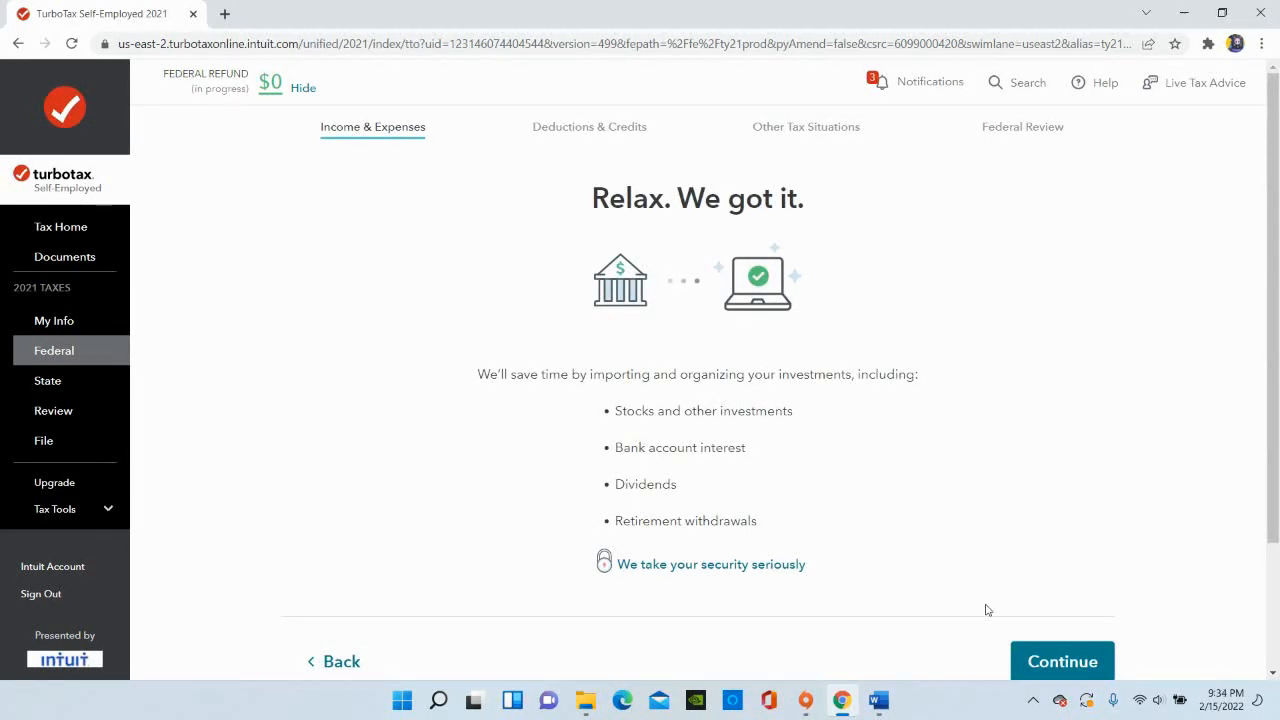
left_click(1040, 661)
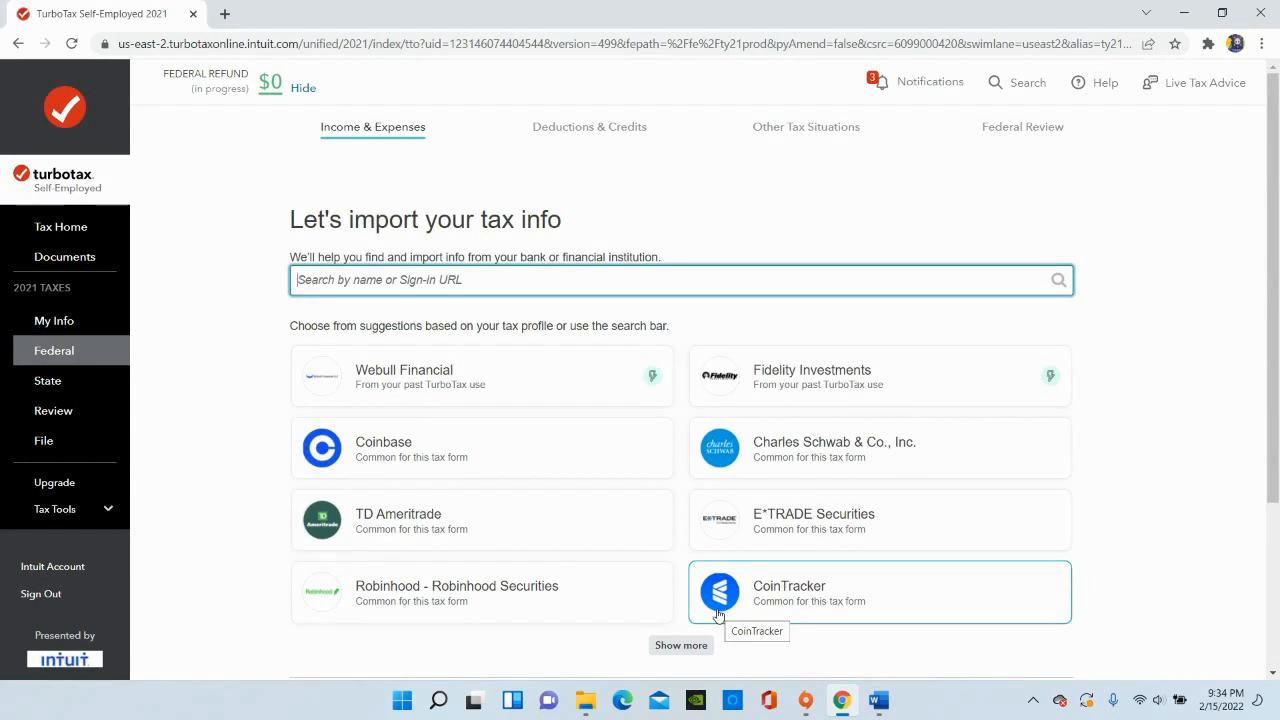
left_click(366, 620)
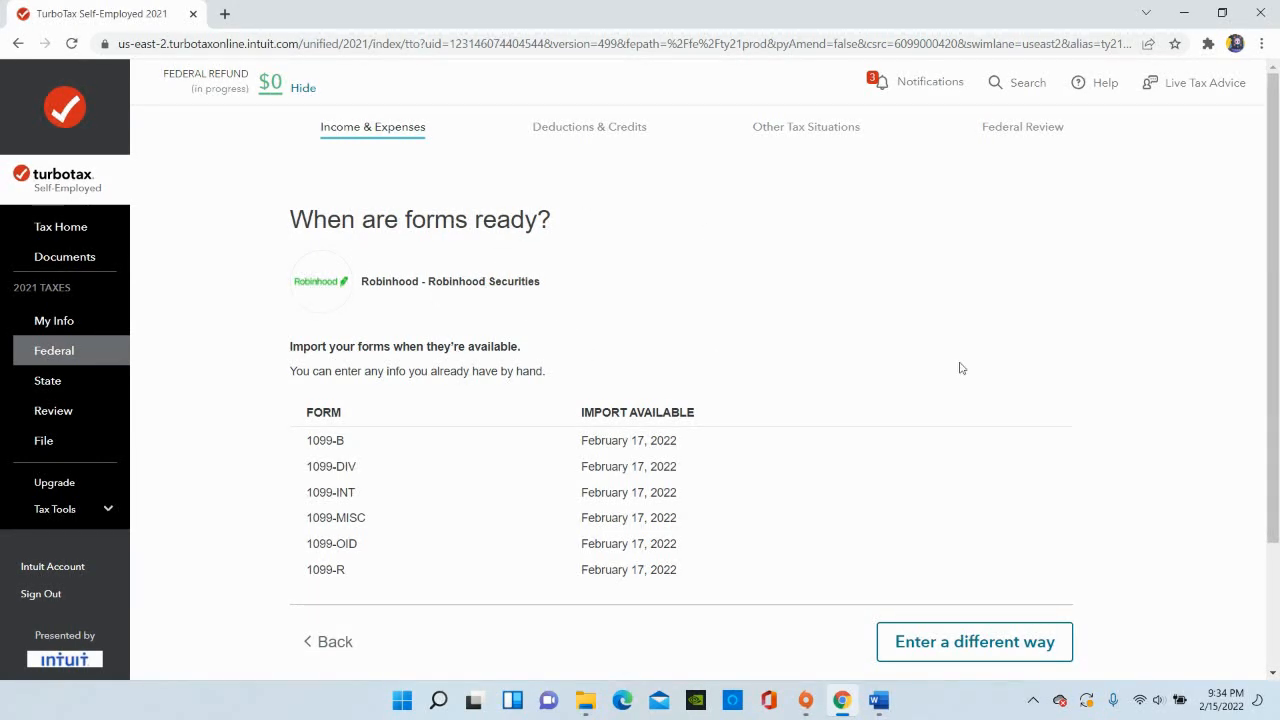
left_click_drag(1276, 355, 1277, 423)
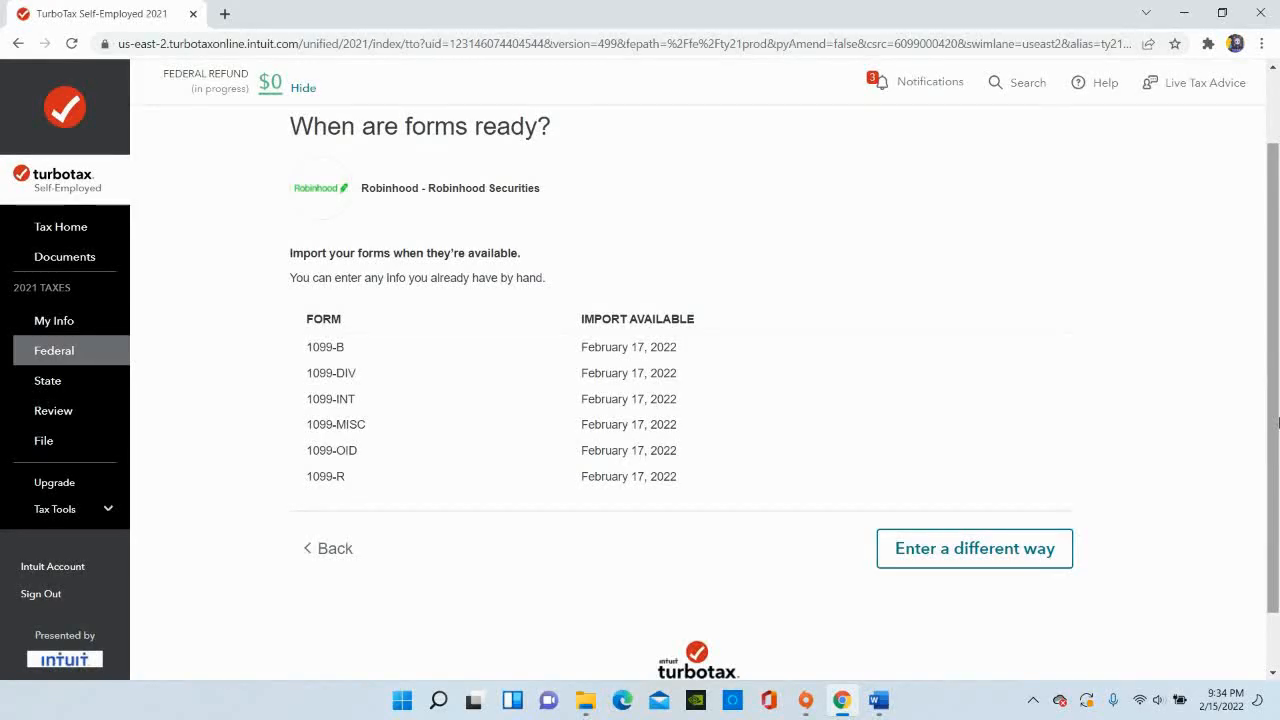
left_click(929, 543)
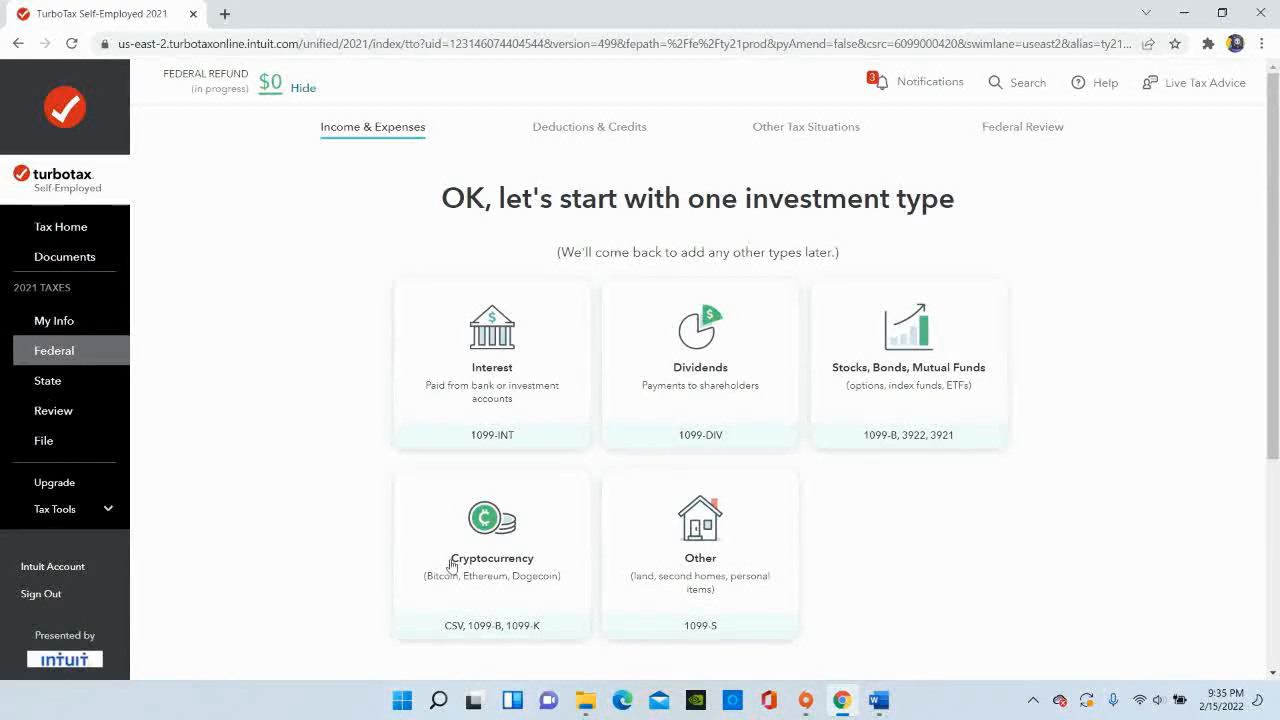
Choose Dividends as the investment type and opt to enter the 1099-DIV manually.
left_click(725, 371)
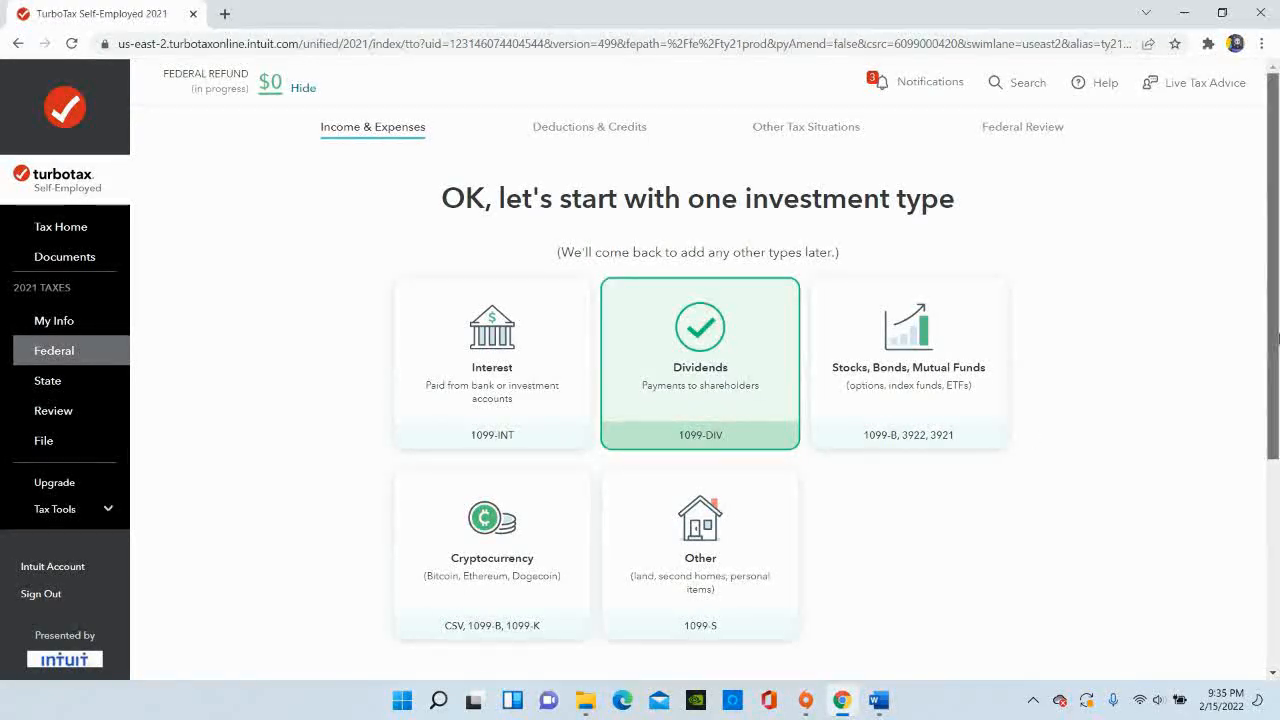
scroll(1277, 460, "down", 2)
left_click(1071, 646)
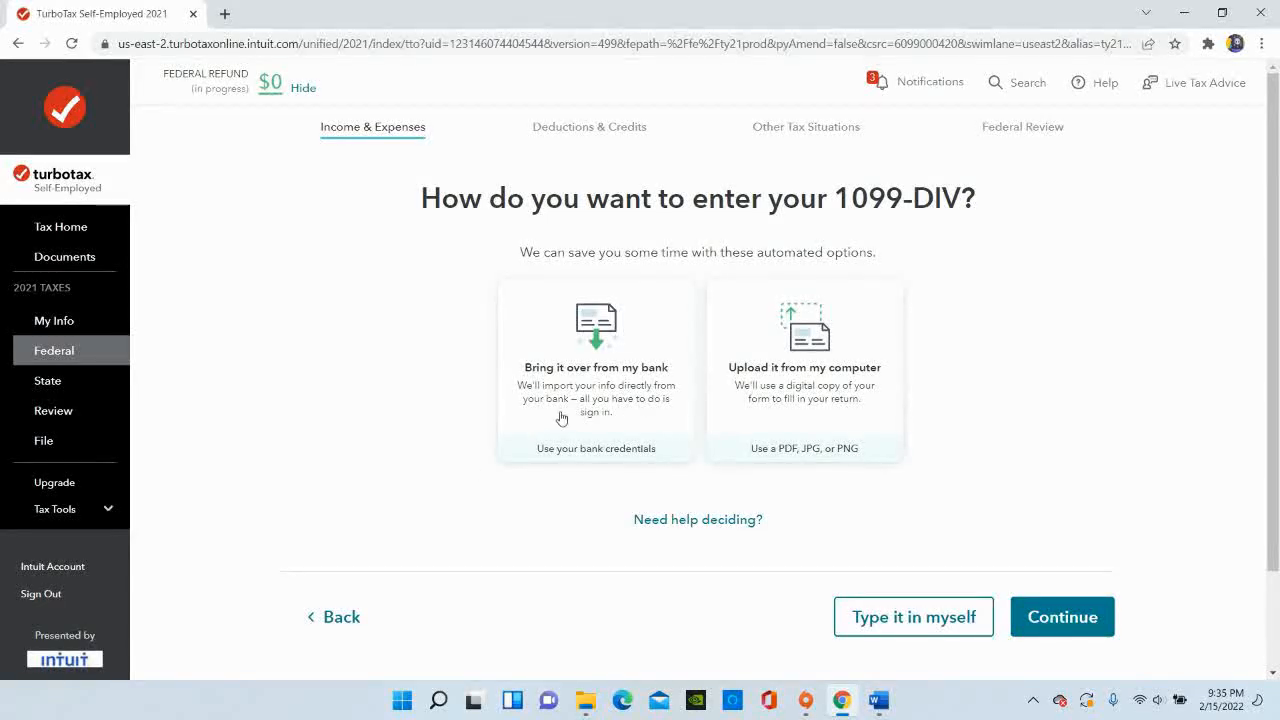
left_click(913, 618)
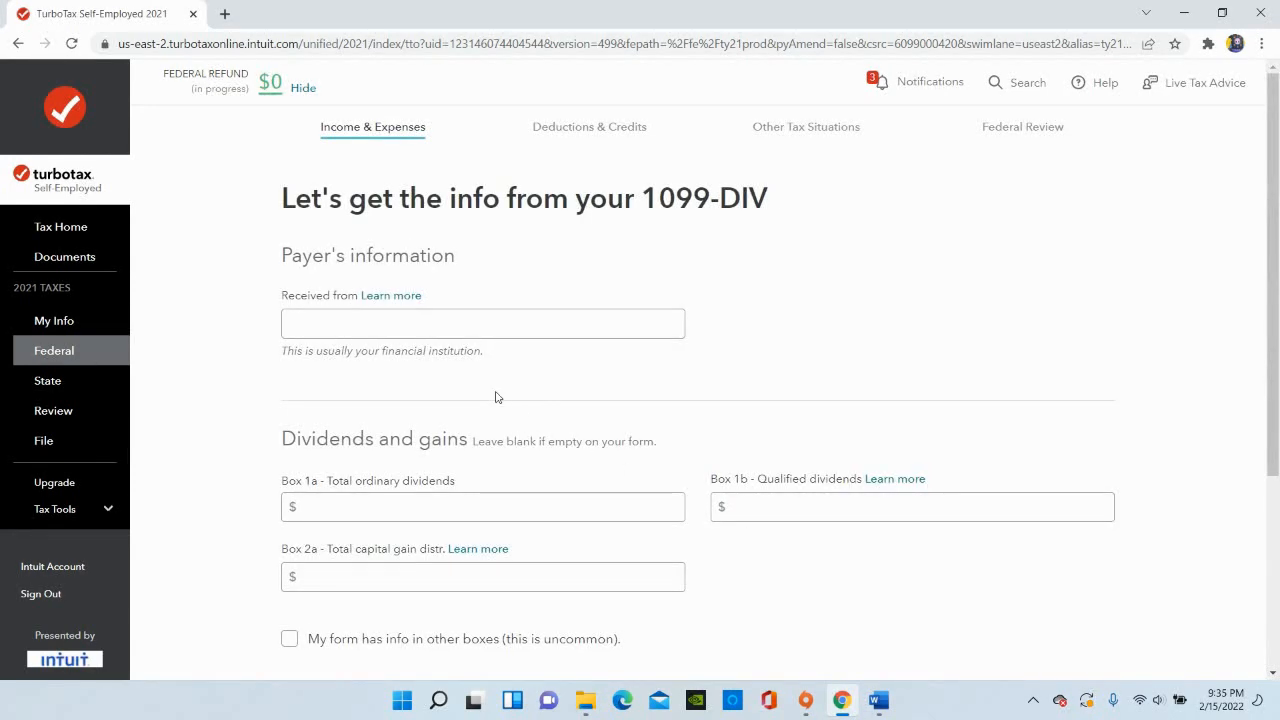
Enter robinhood as the 1099-DIV payer and 290.02 as box 1a total ordinary dividends, consulting the Robinhood statement in Word.
left_click(401, 325)
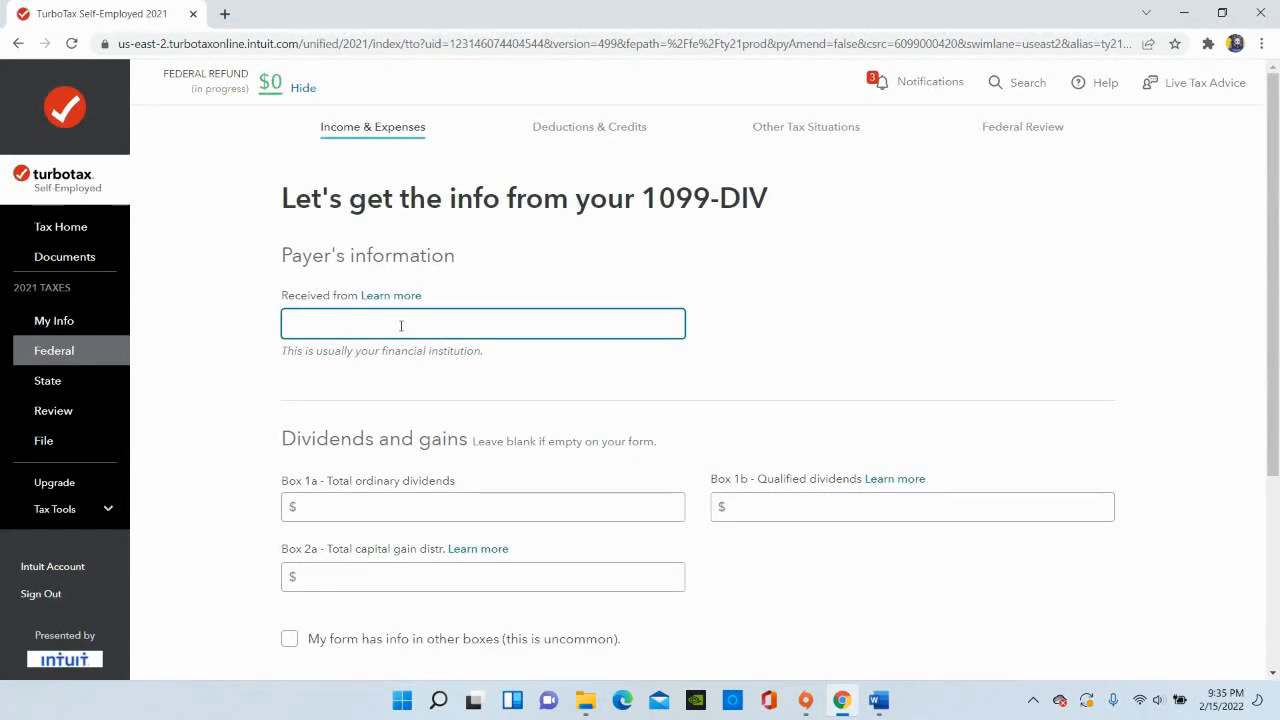
type("robinhood")
left_click(868, 702)
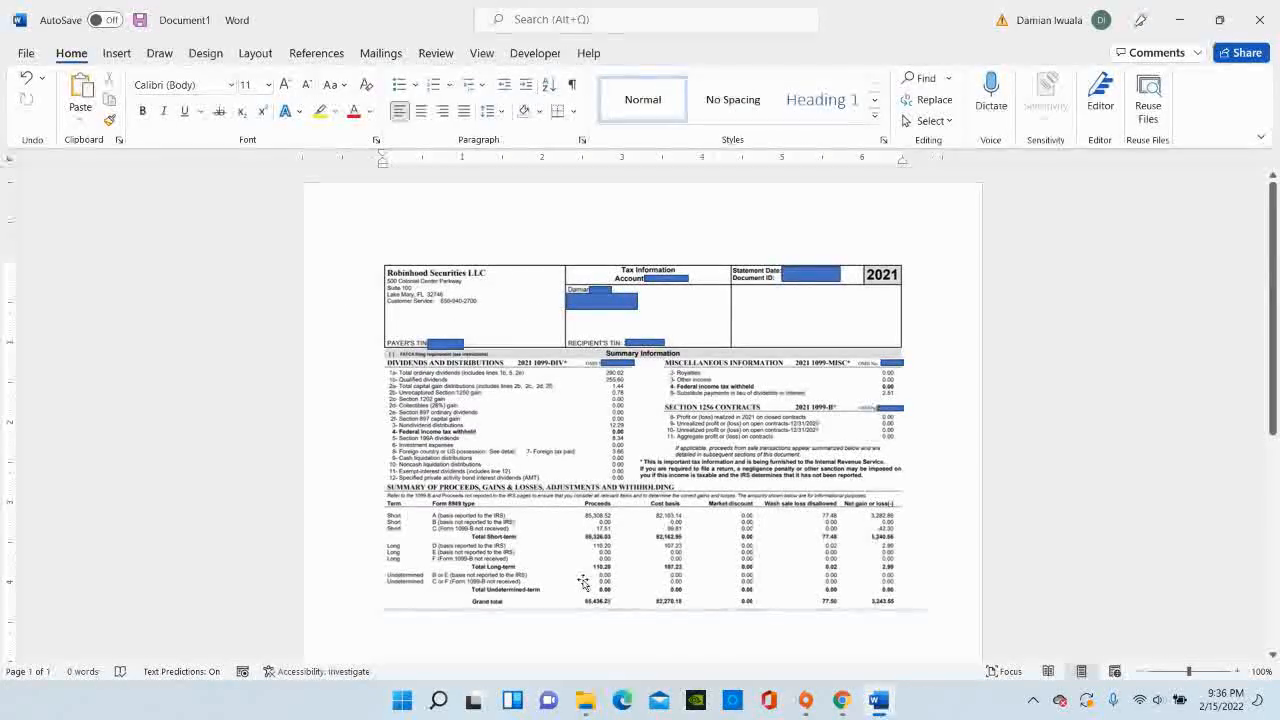
left_click(842, 699)
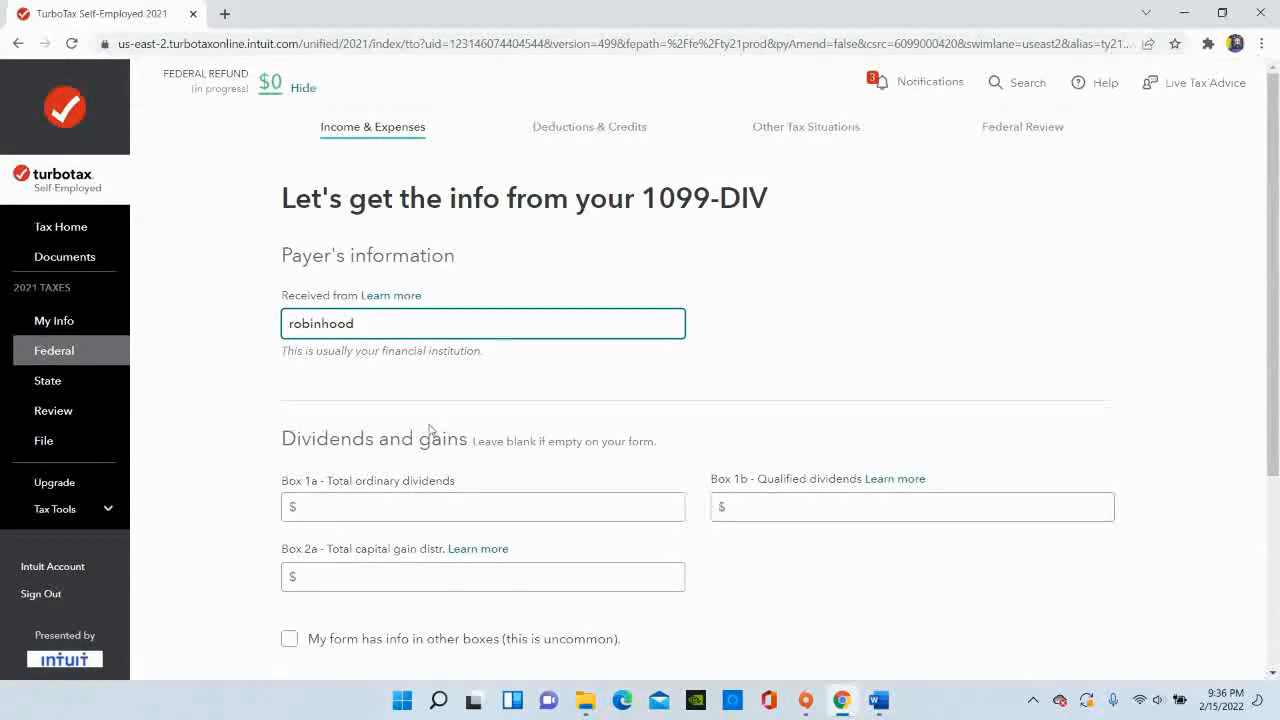
left_click(382, 509)
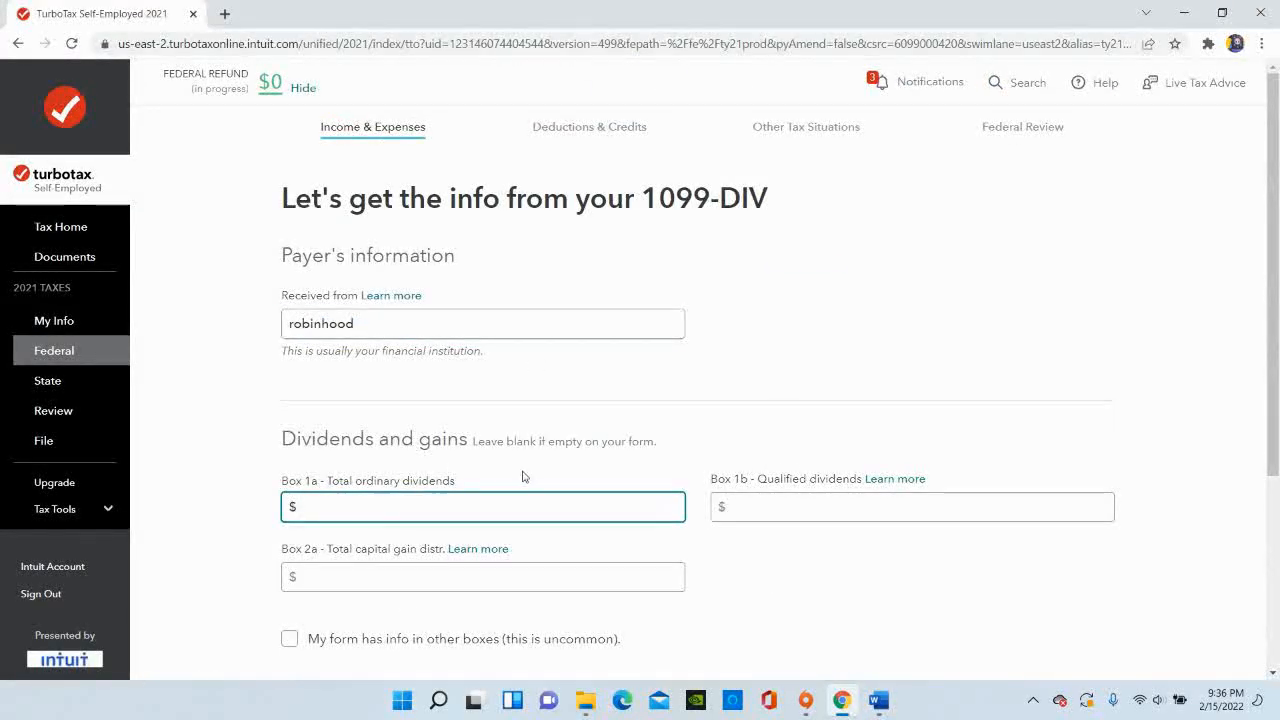
scroll(1277, 290, "down", 2)
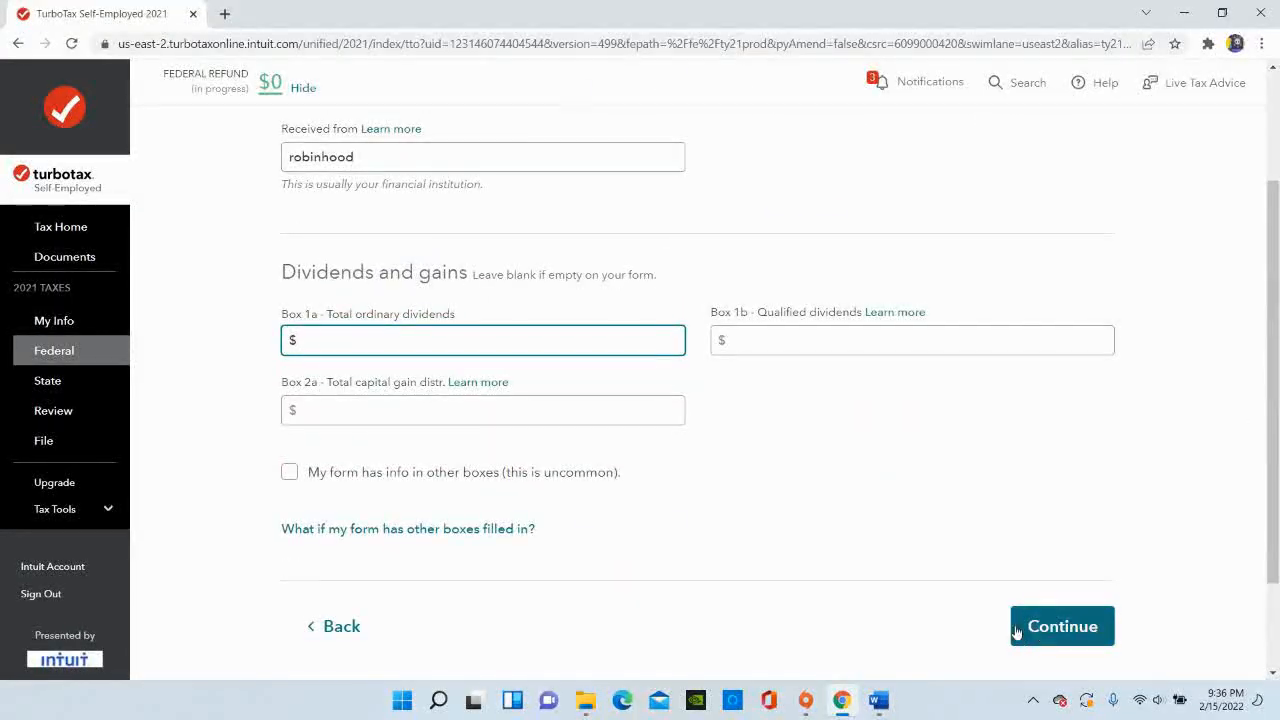
left_click(878, 700)
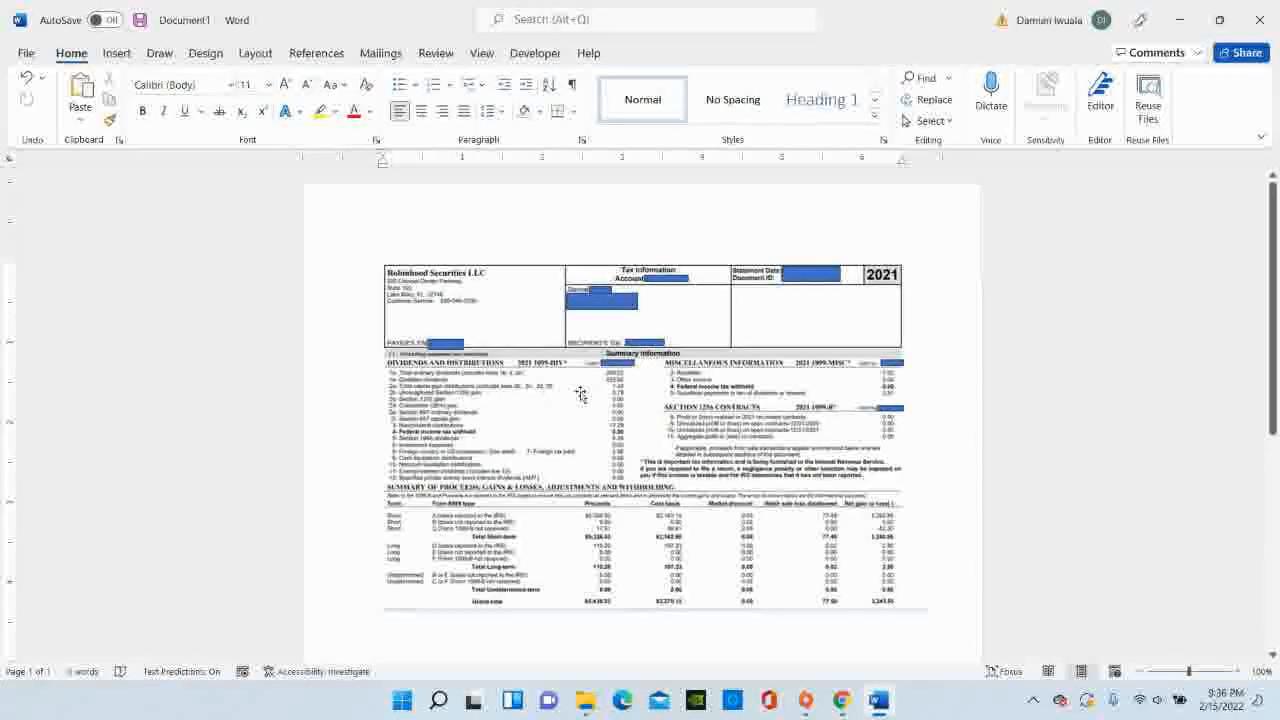
left_click(842, 700)
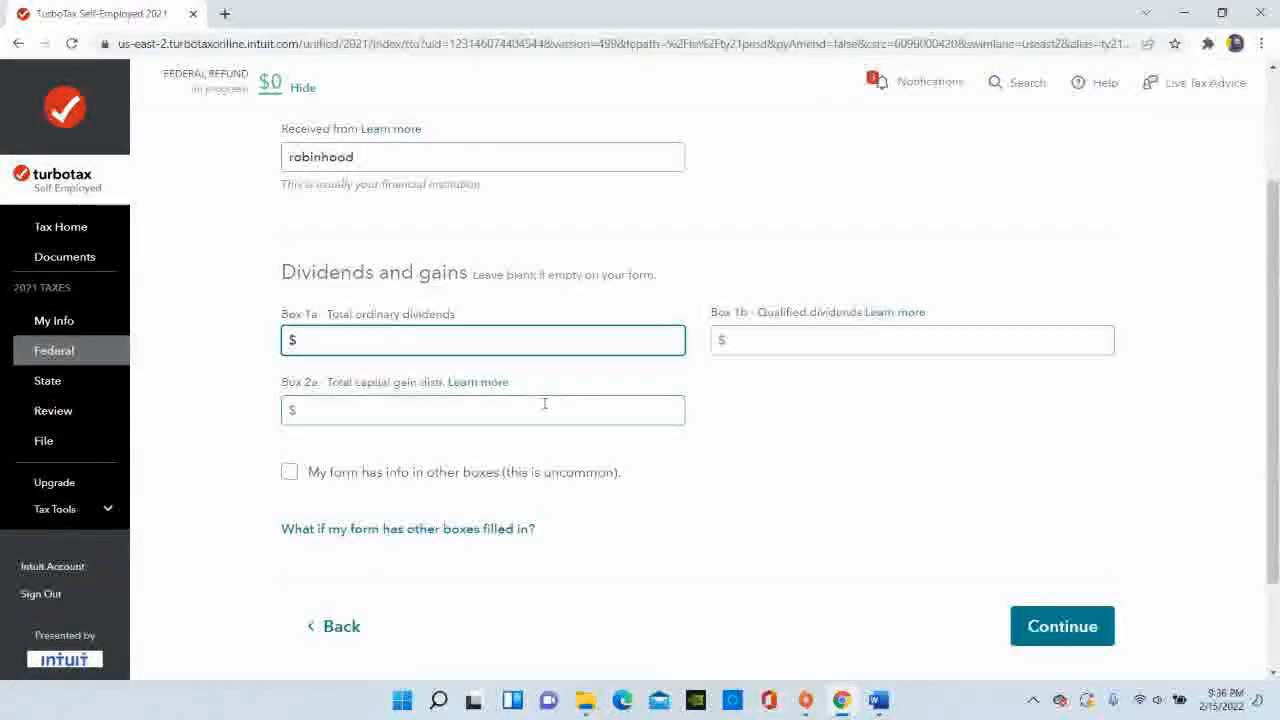
type("290.02")
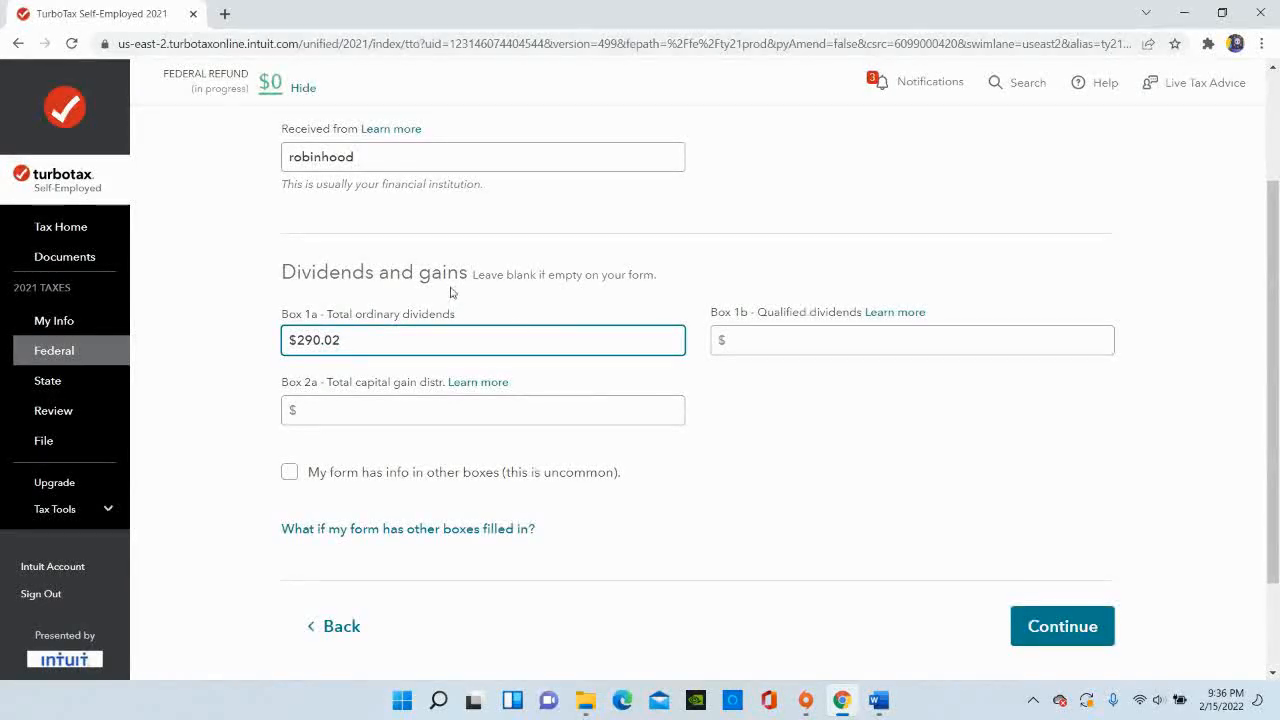
Enter 255.60 as box 1b qualified dividends and 1.44 as box 2a total capital gain distributions, consulting the Robinhood statement in Word.
left_click(880, 701)
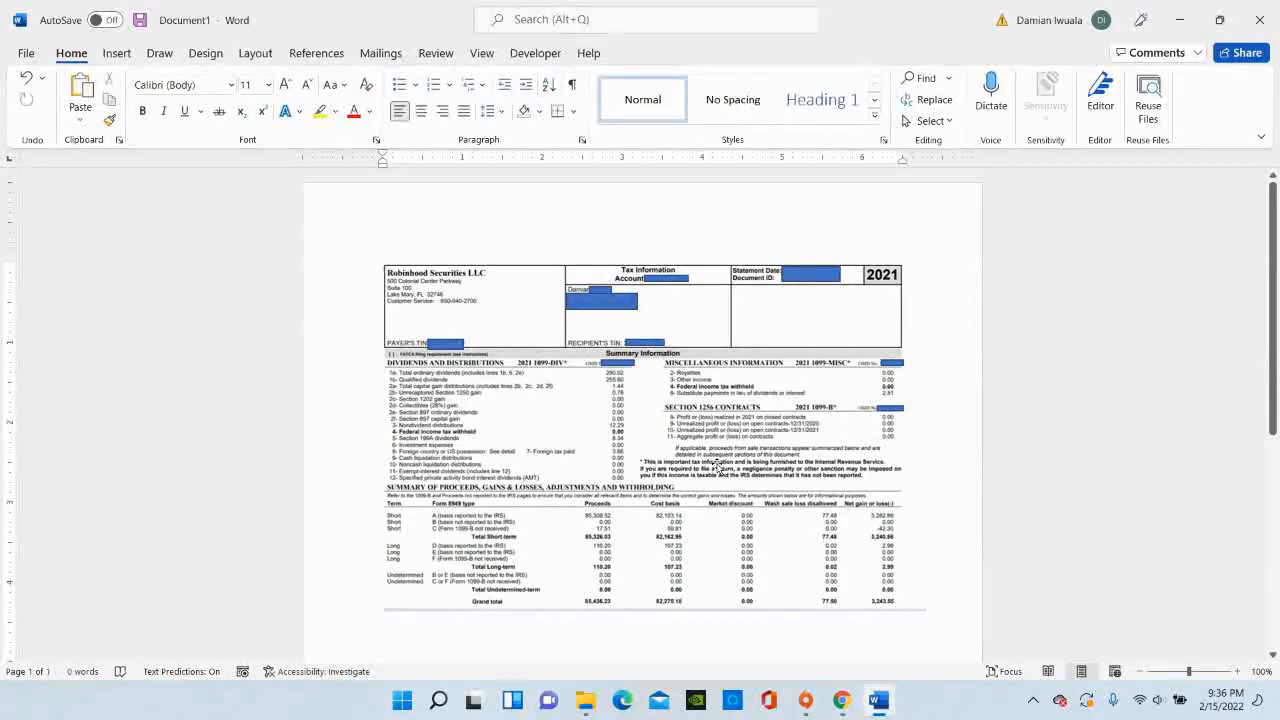
left_click(840, 702)
left_click(787, 340)
type("255.60")
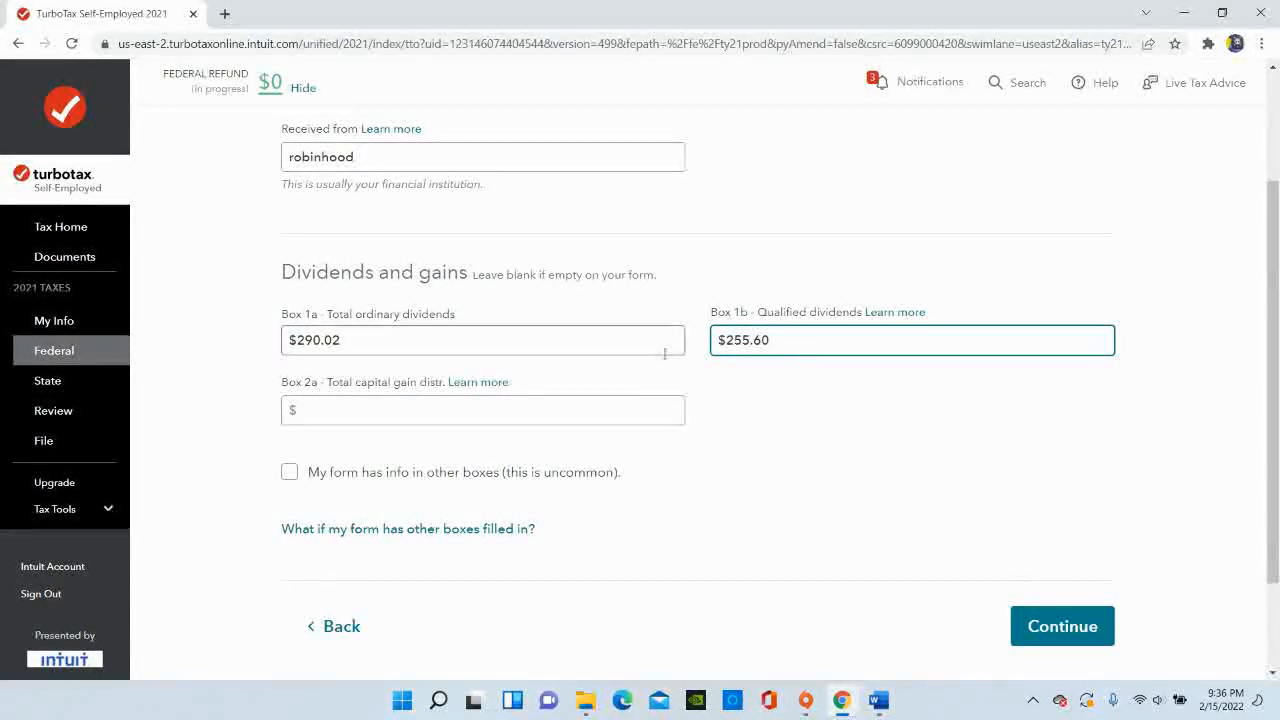
left_click(480, 411)
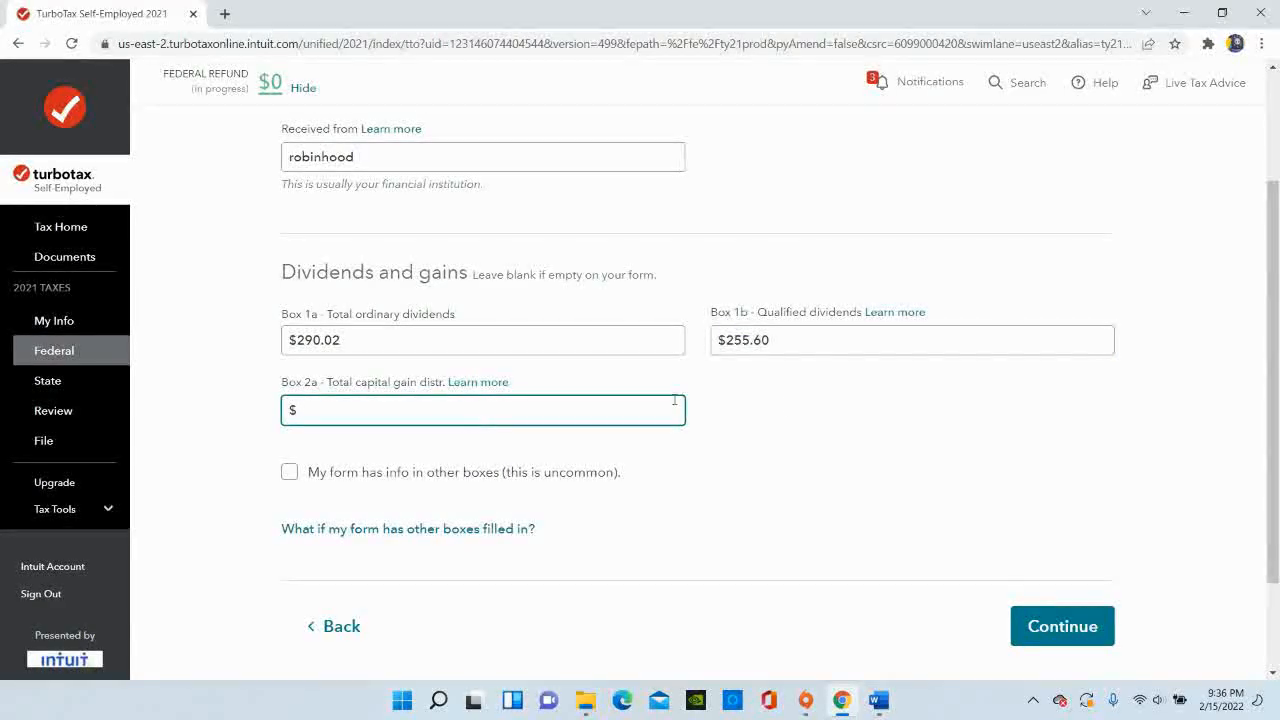
left_click(879, 700)
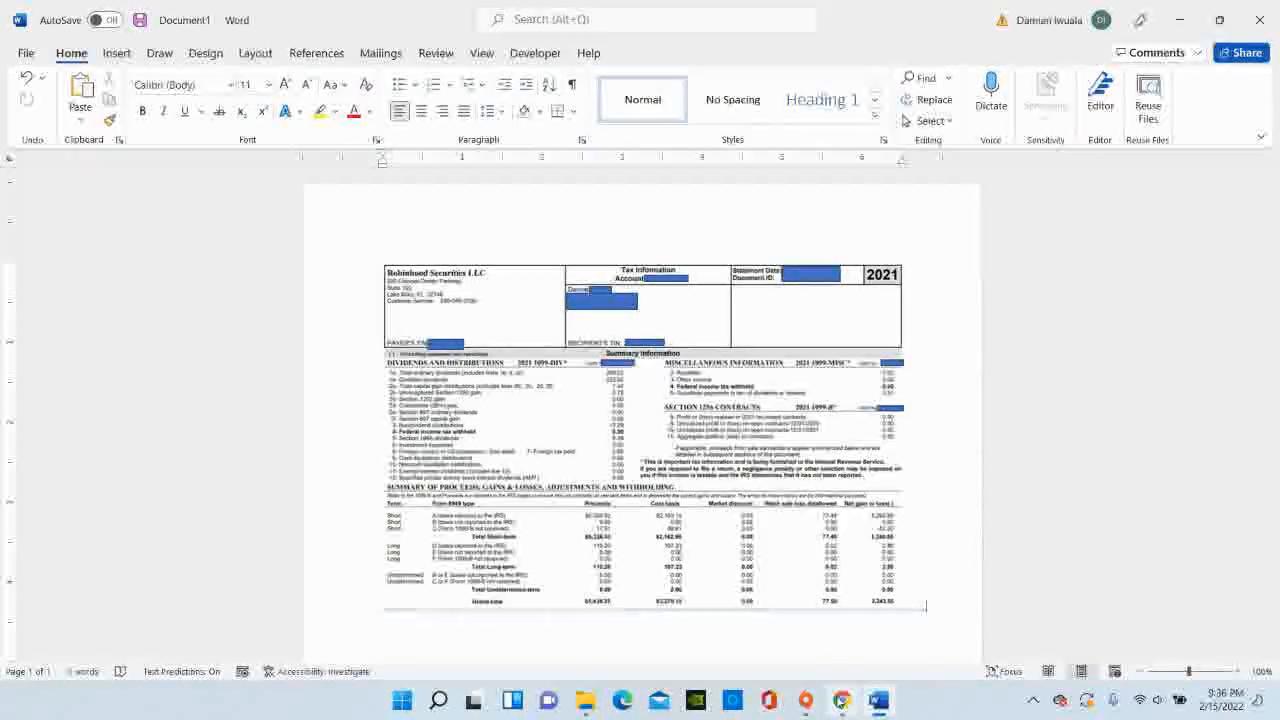
key("alt+Tab")
type("1.44")
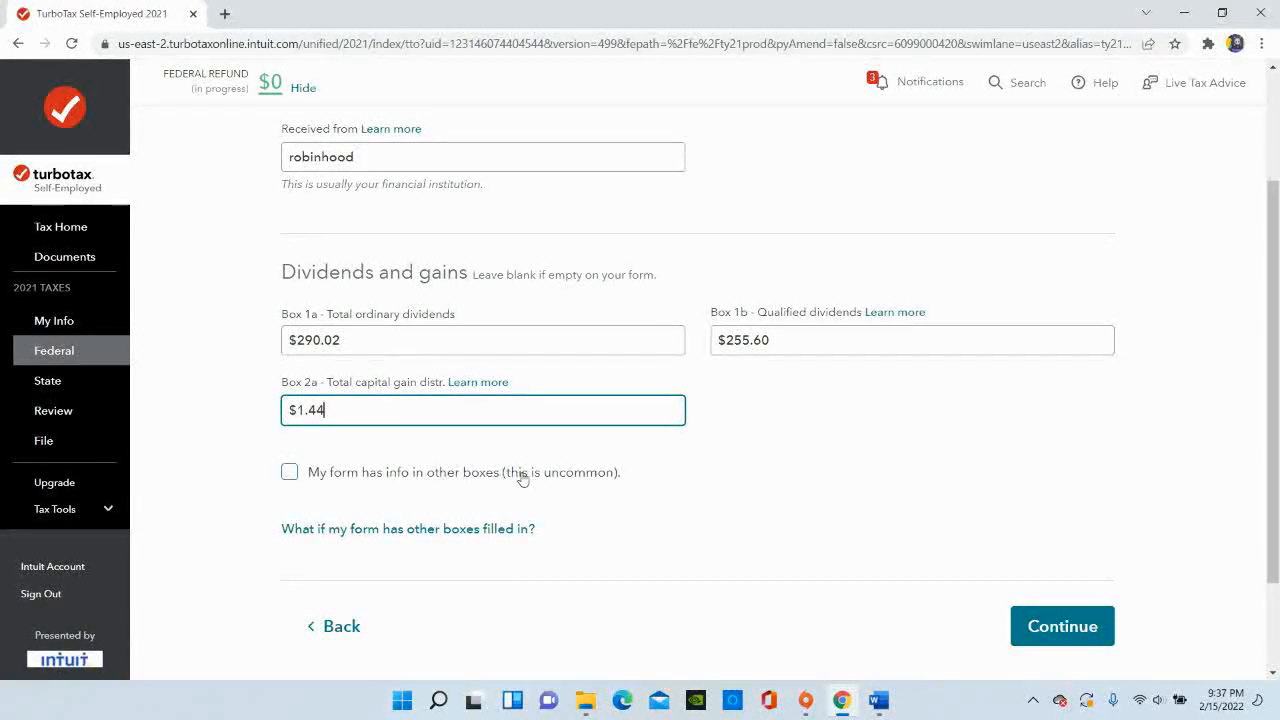
Indicate that the form has info in other boxes and enter 0.78 as box 2b unrecaptured Section 1250 gain, consulting the Word statement.
key("alt+Tab")
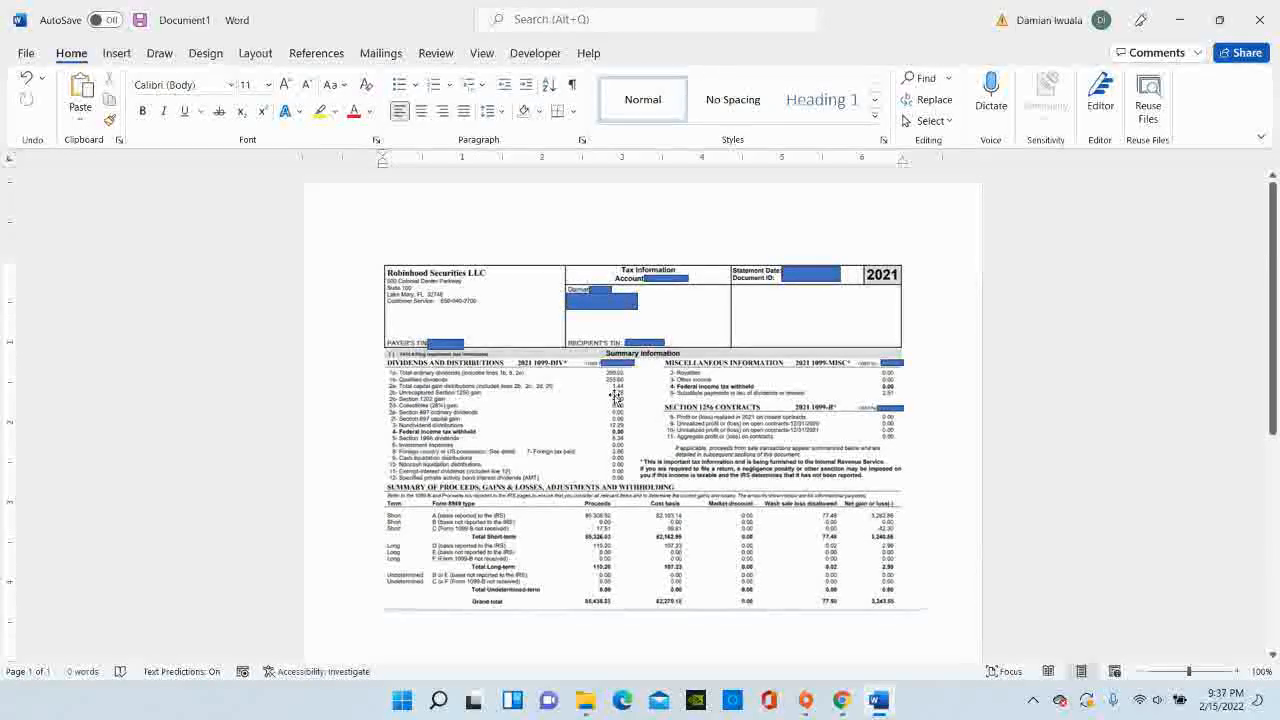
left_click(840, 700)
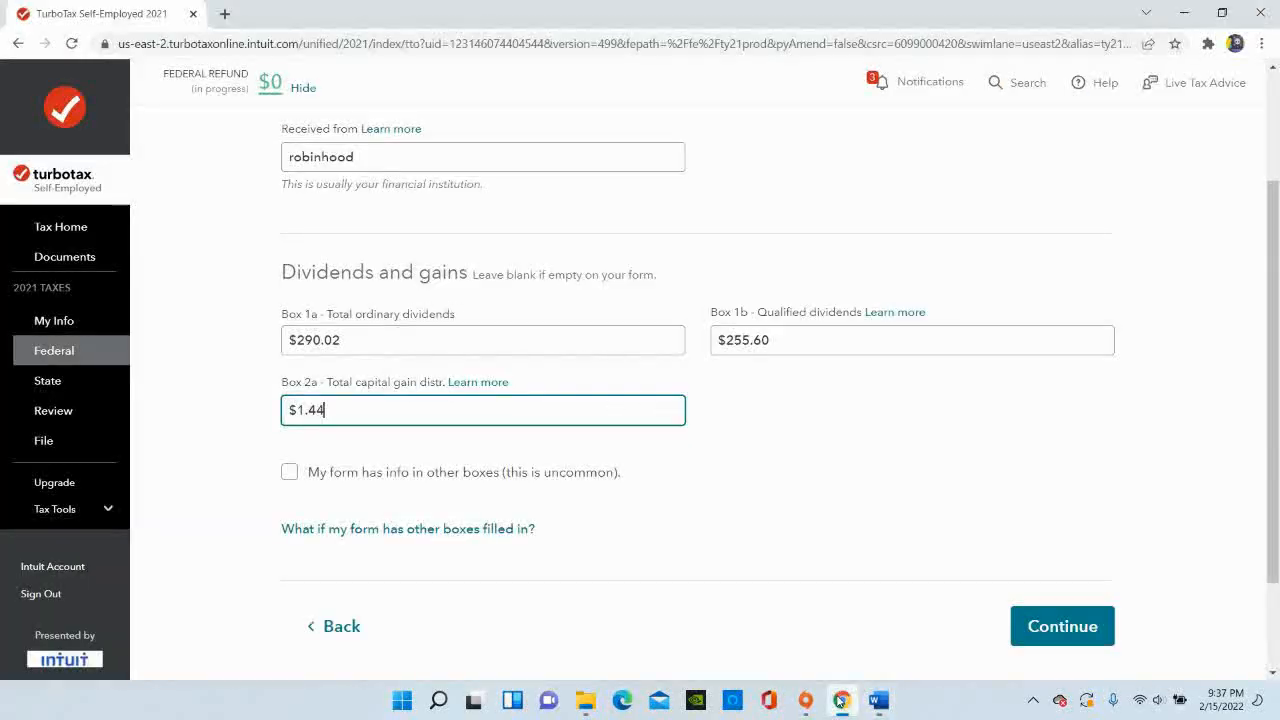
left_click(303, 482)
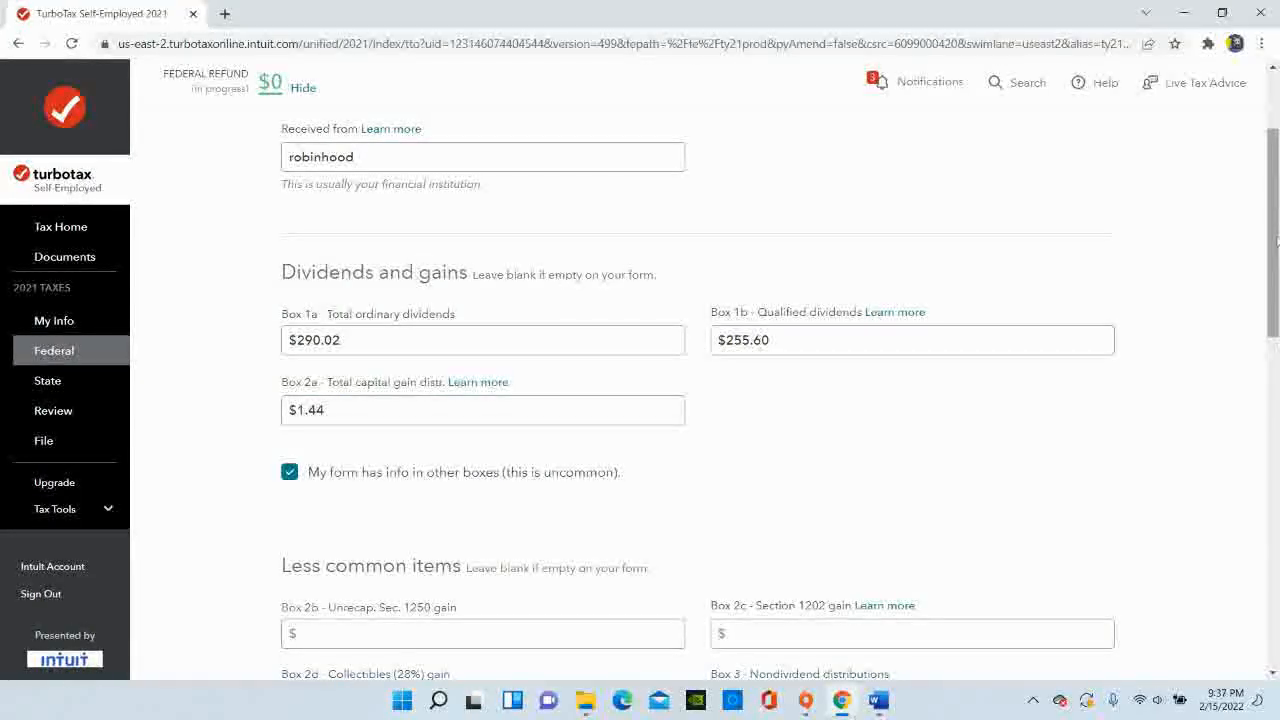
left_click_drag(1276, 236, 1277, 355)
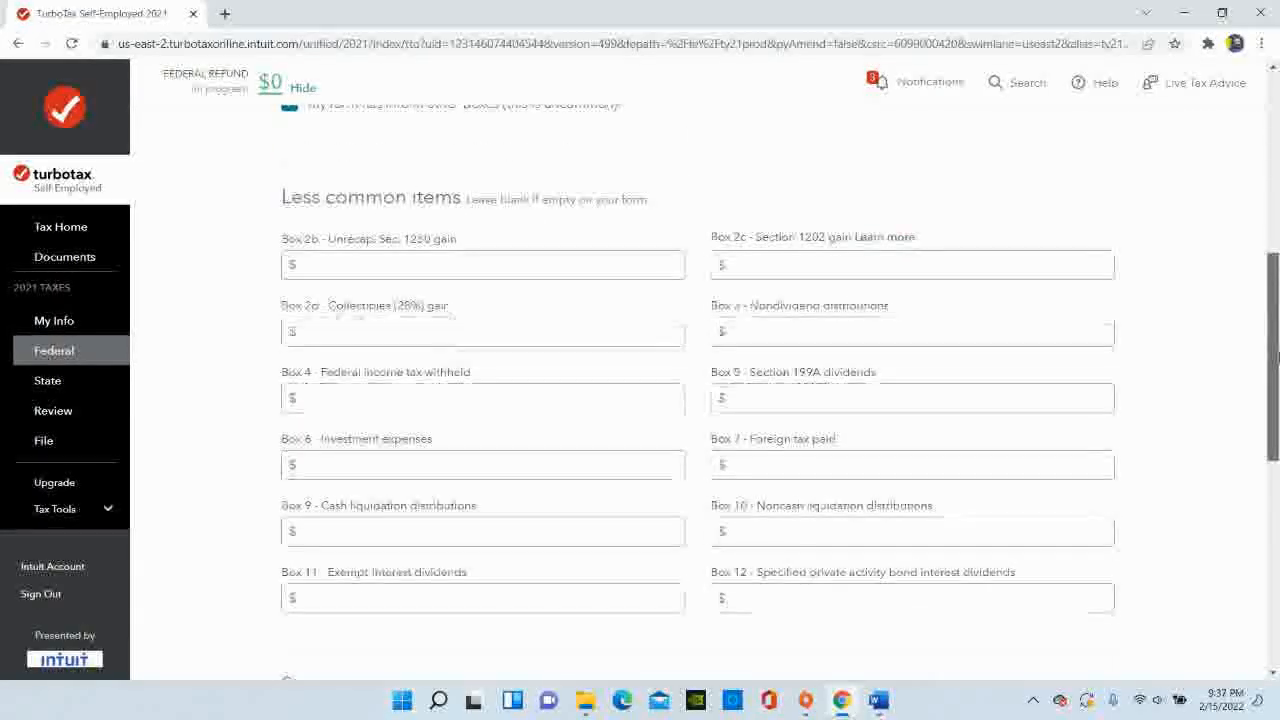
left_click(893, 703)
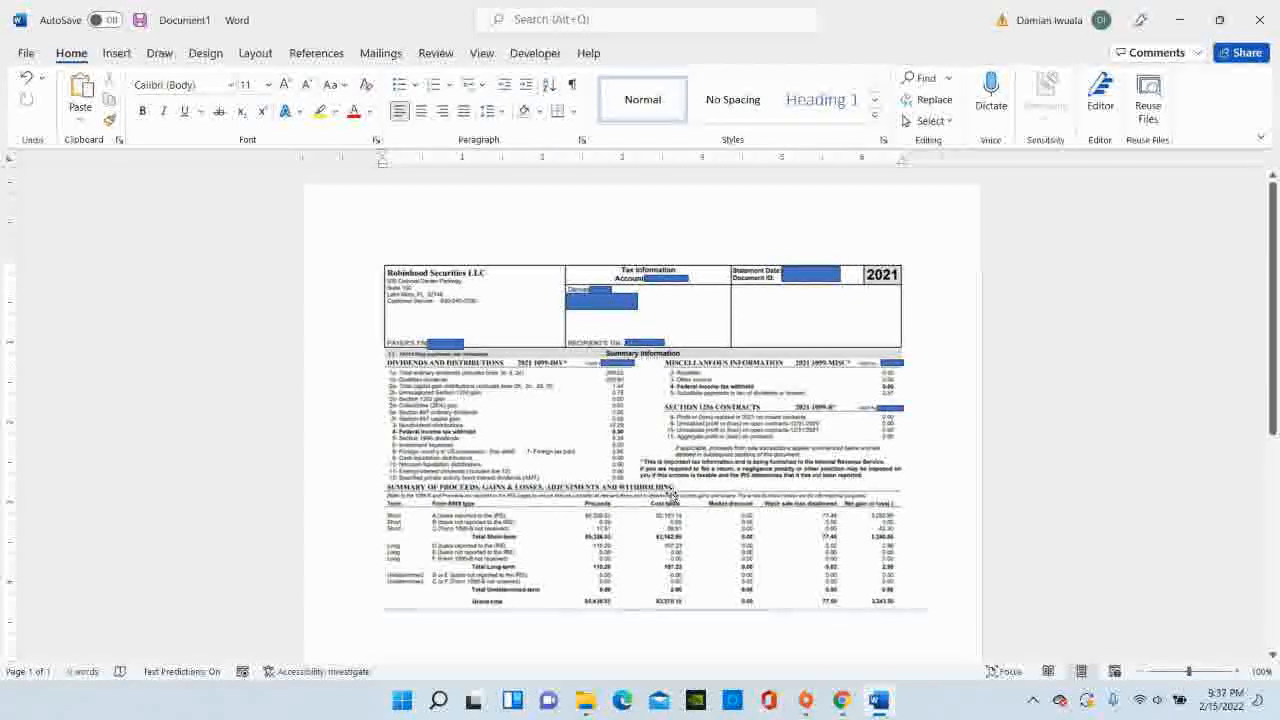
left_click(843, 702)
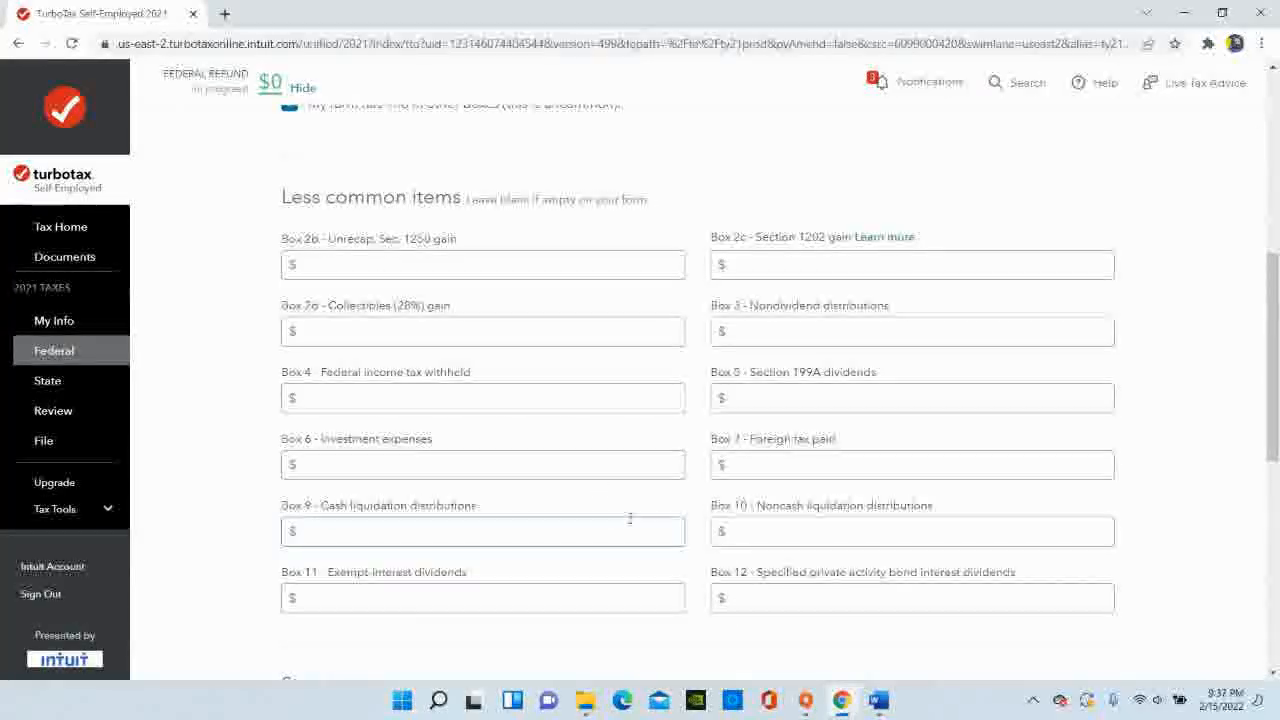
left_click(482, 261)
type("0.78")
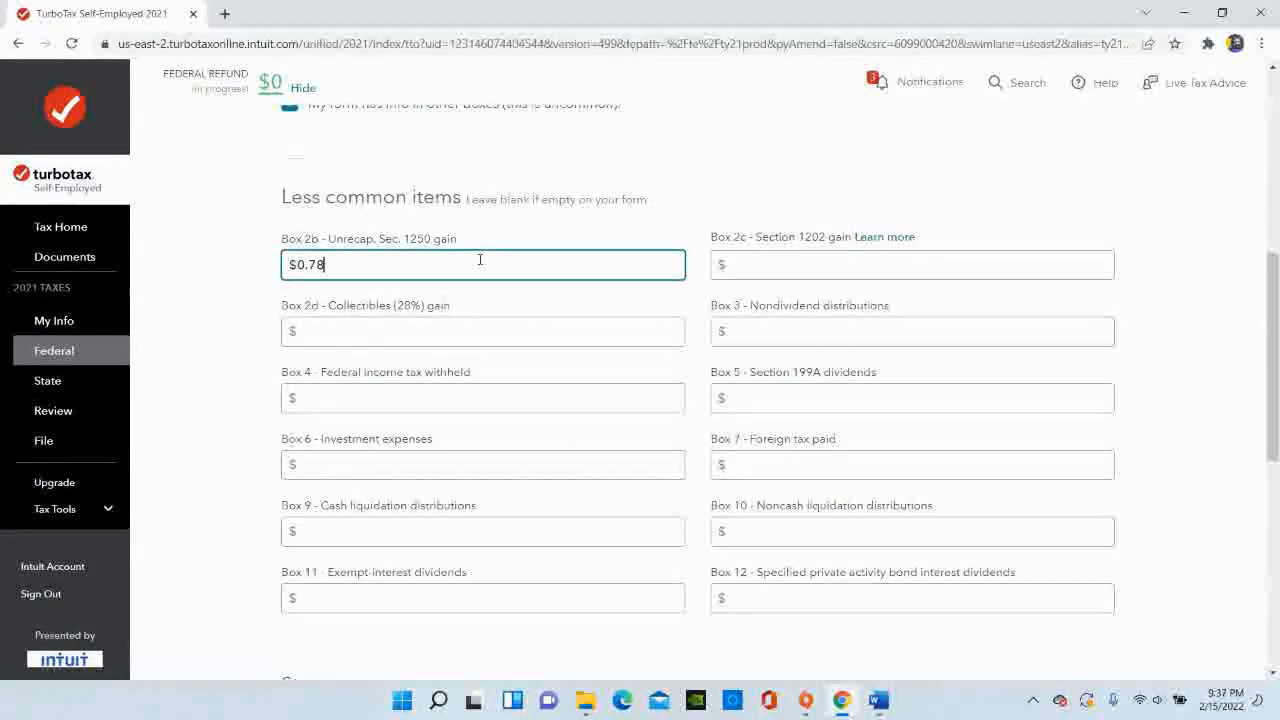
Check the Robinhood statement in Word and enter 12.29 as box 3 nondividend distributions.
left_click(877, 699)
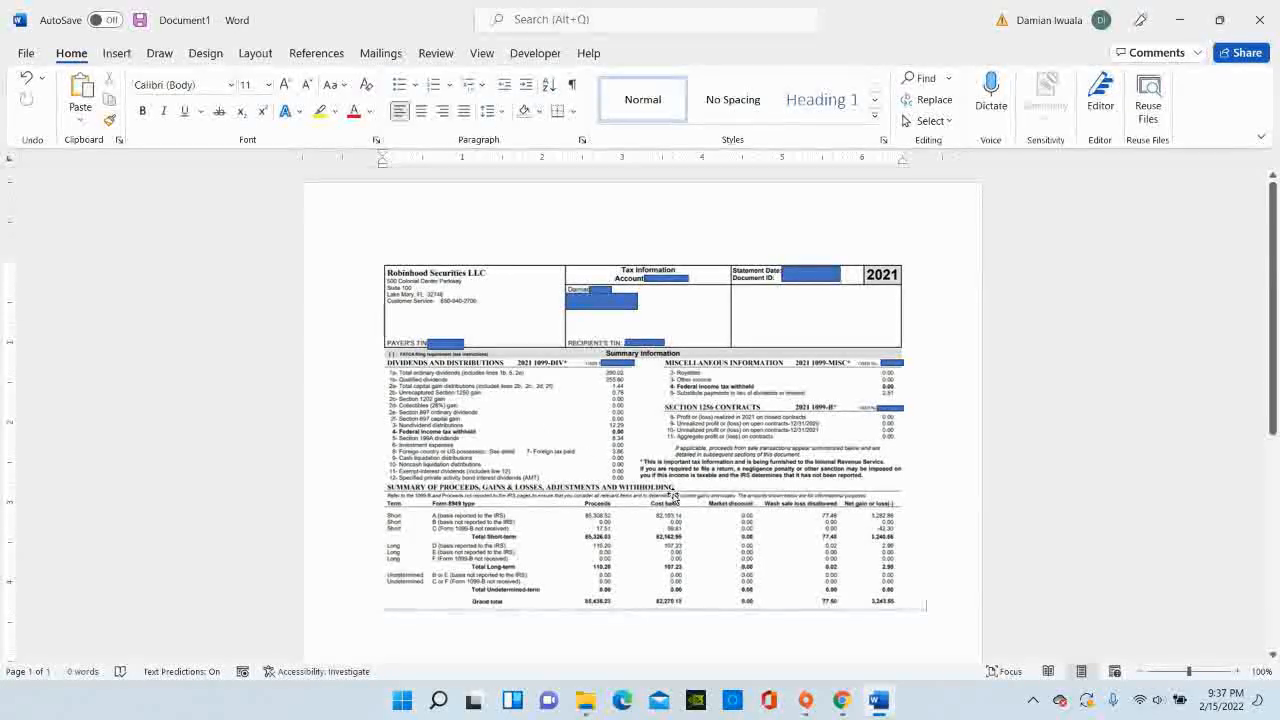
left_click(843, 702)
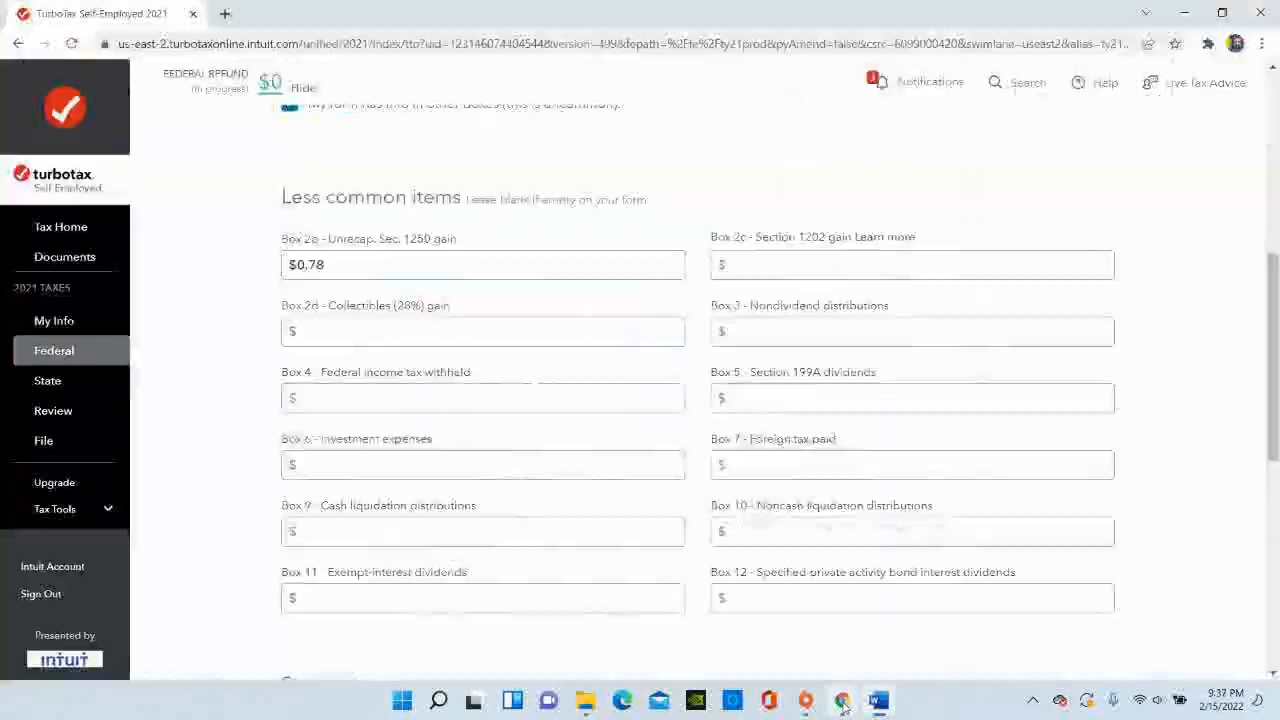
left_click(845, 344)
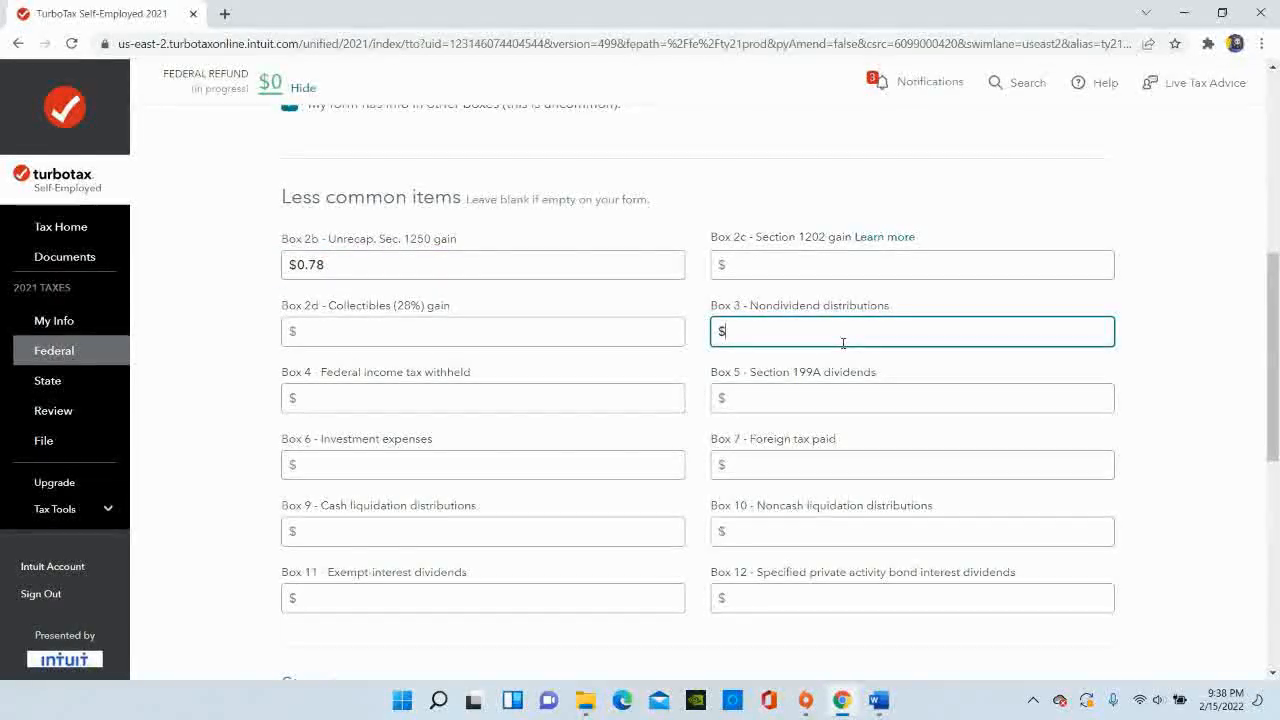
type("12.29")
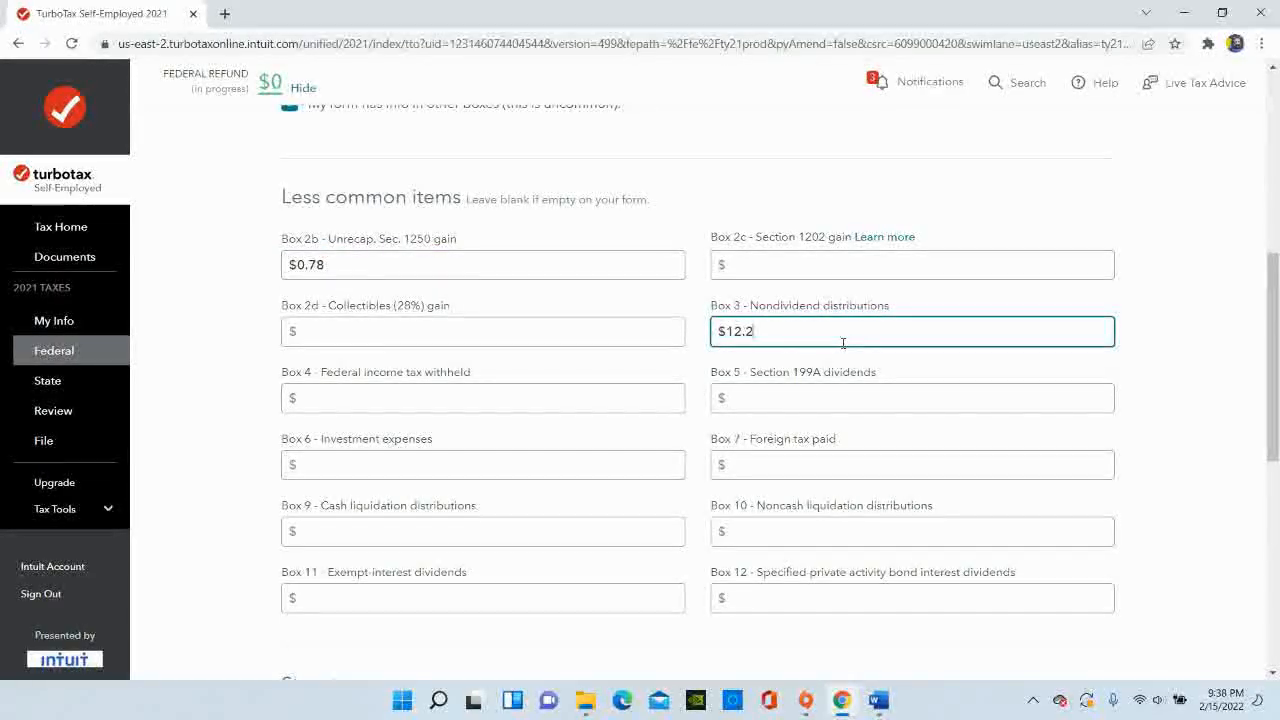
Look up the Section 199A dividends on the Word statement and enter 8.34 in box 5 of the 1099-DIV.
left_click(877, 700)
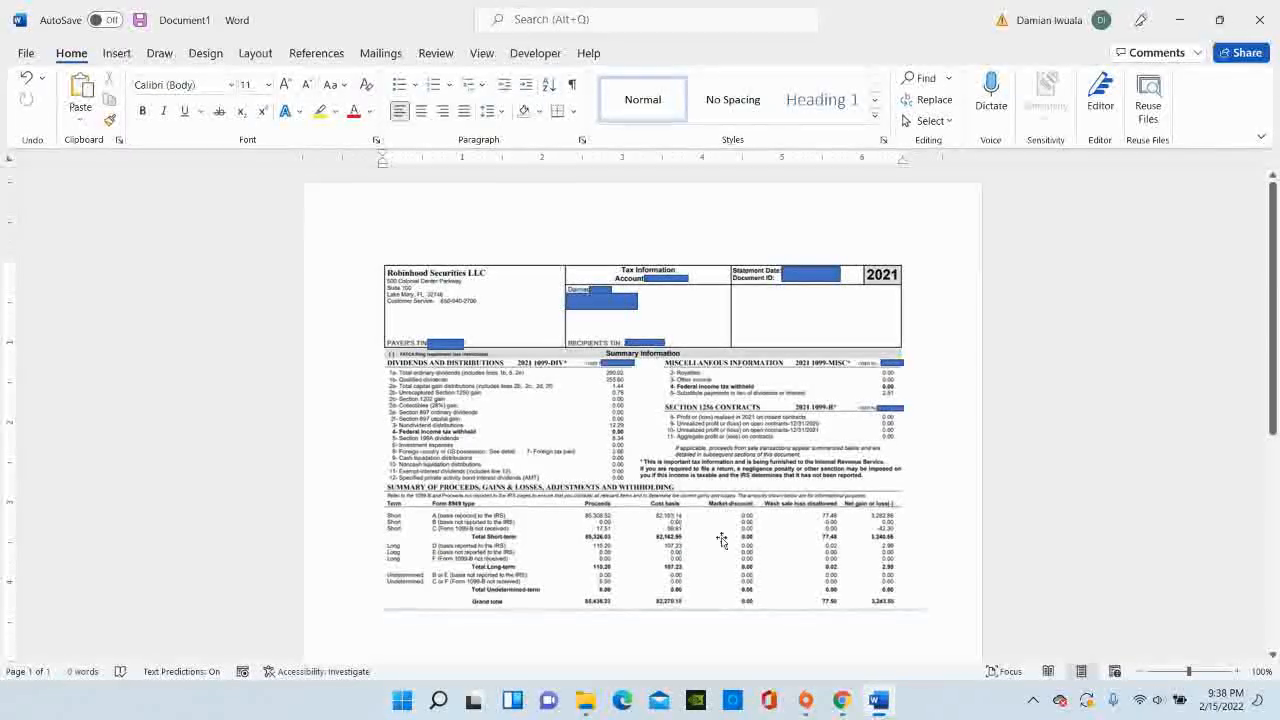
left_click(841, 700)
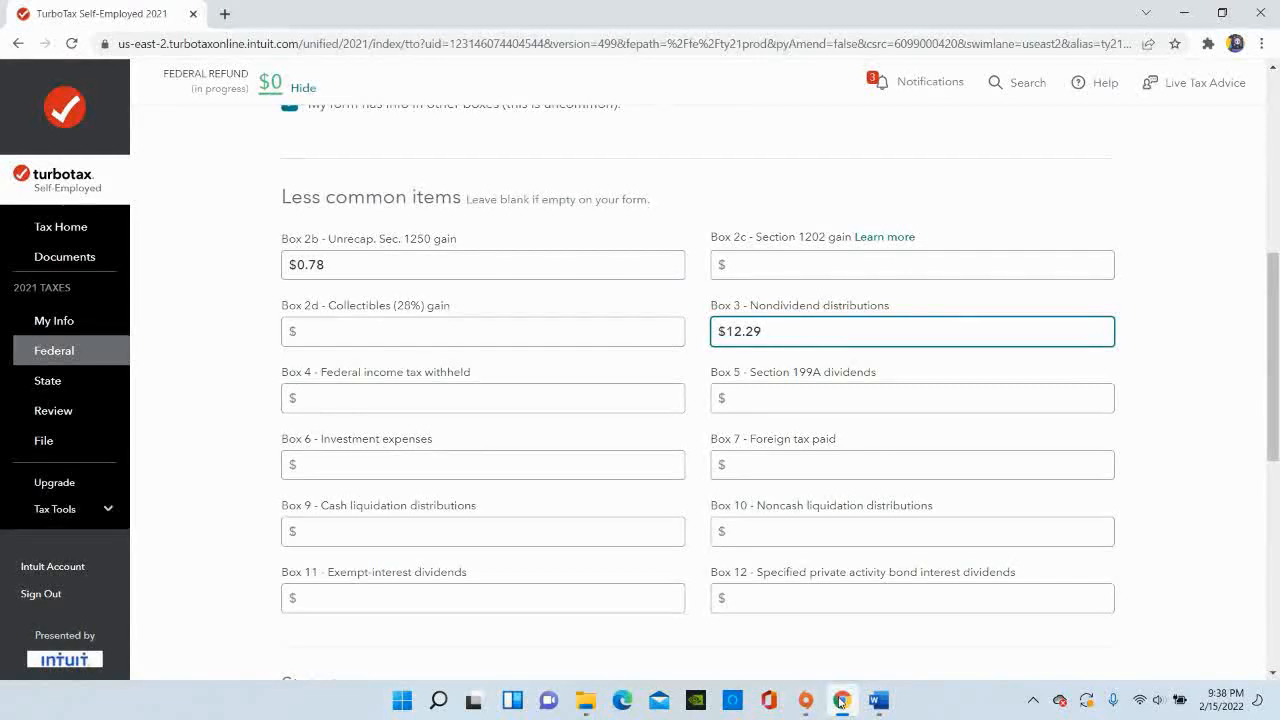
left_click(827, 400)
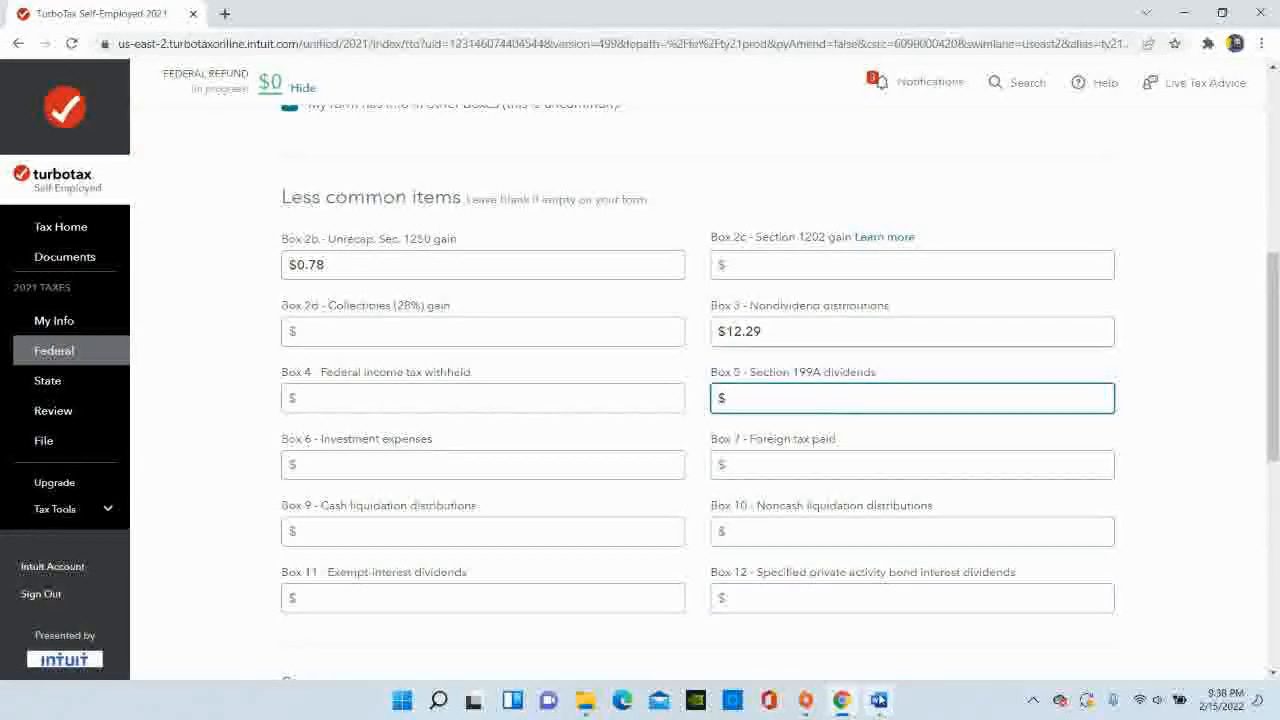
left_click(878, 700)
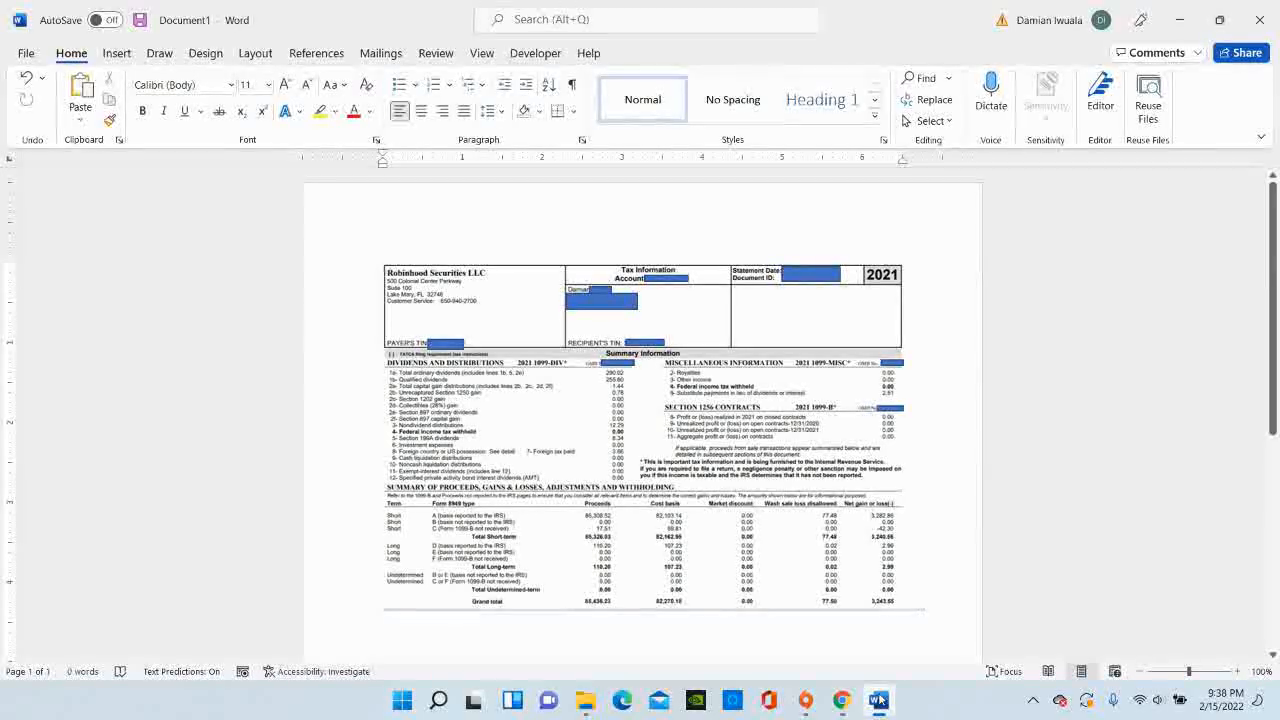
left_click(843, 701)
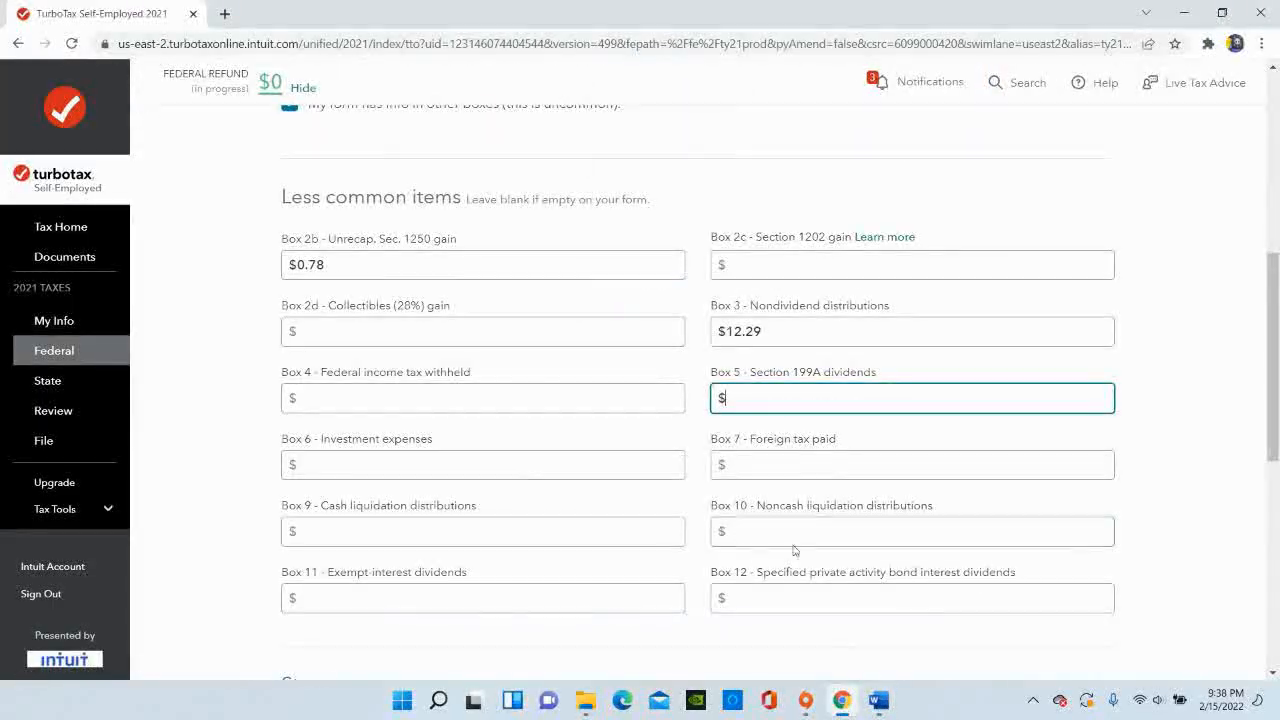
type("8.34")
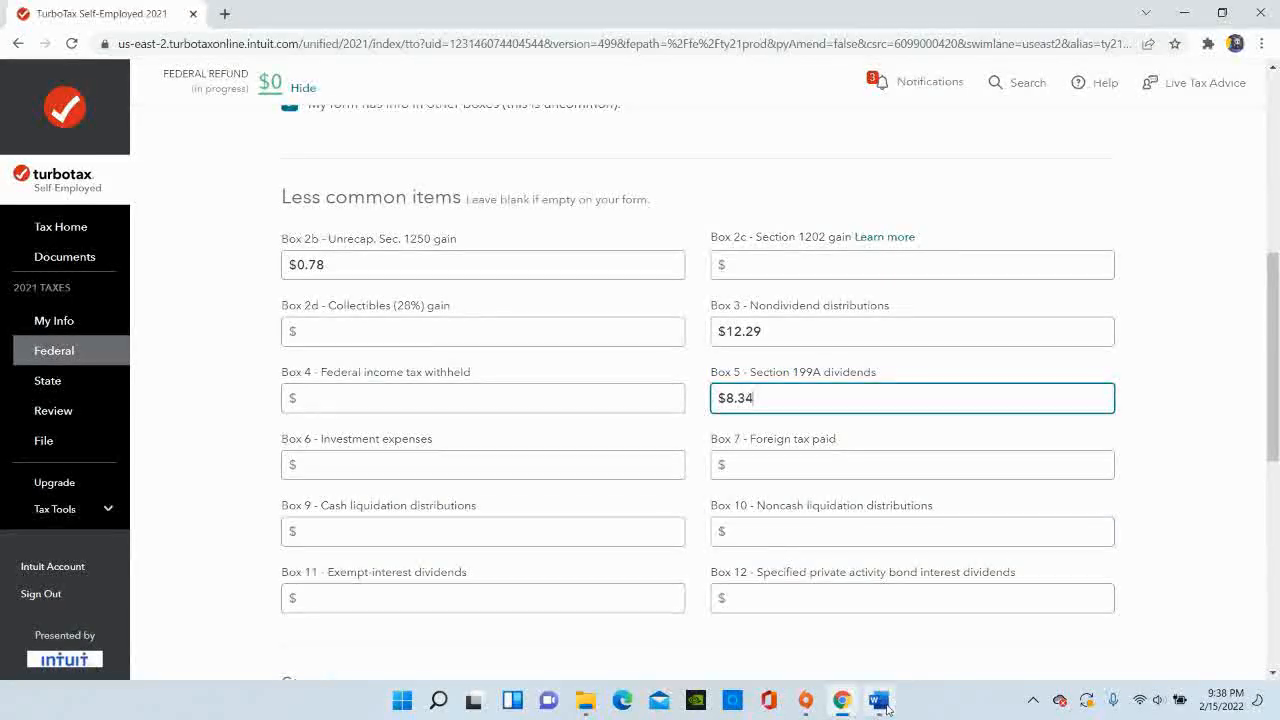
Enter 3.66 as box 7 foreign tax paid, consulting the Robinhood statement in Word.
left_click(879, 701)
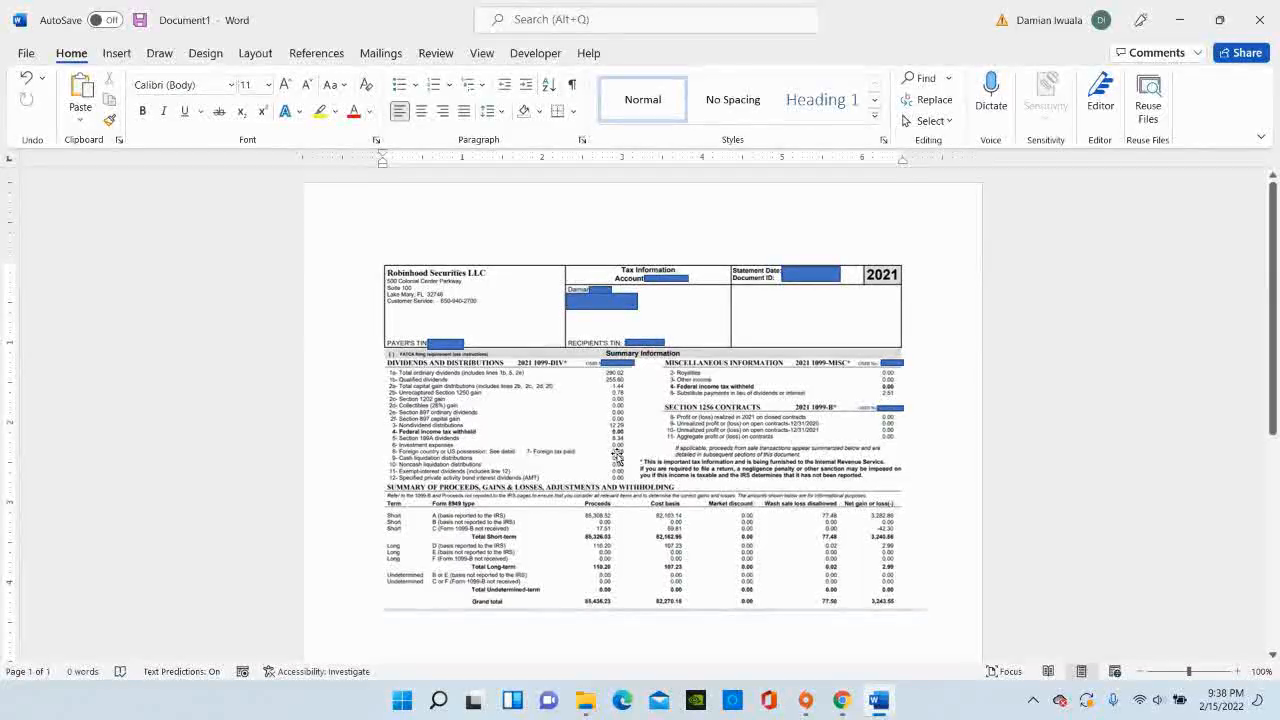
left_click(842, 706)
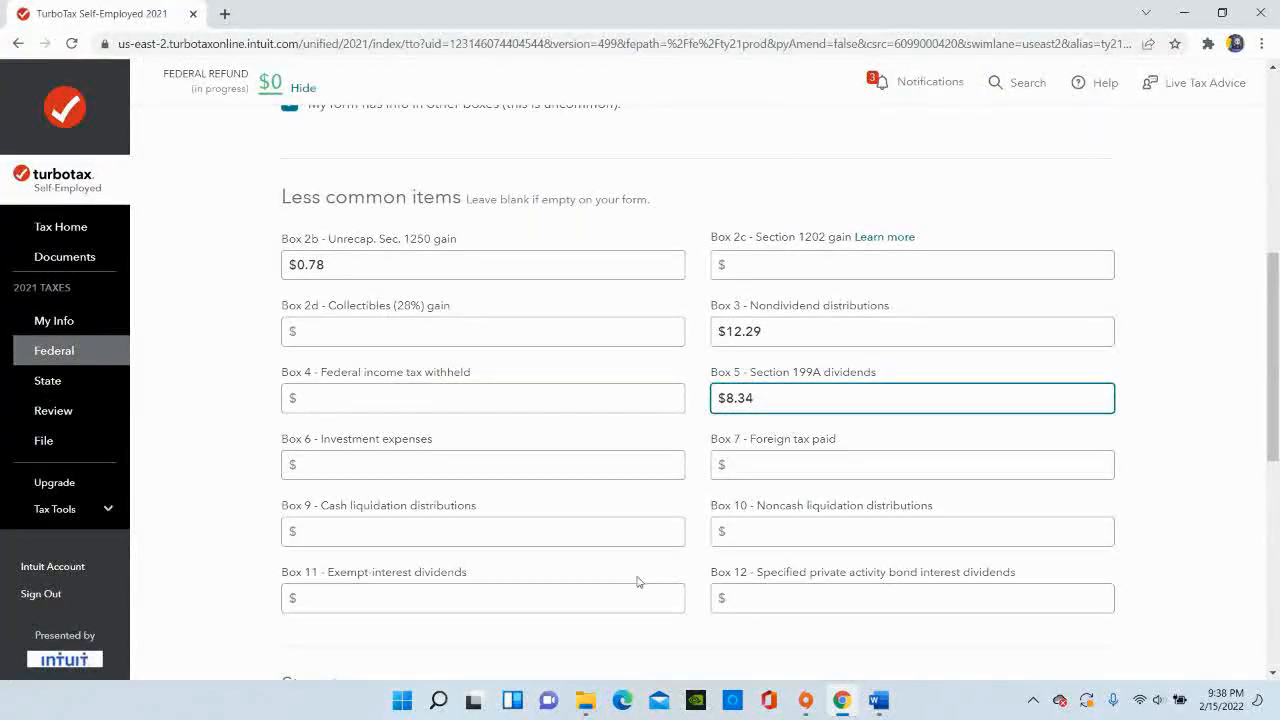
left_click(801, 463)
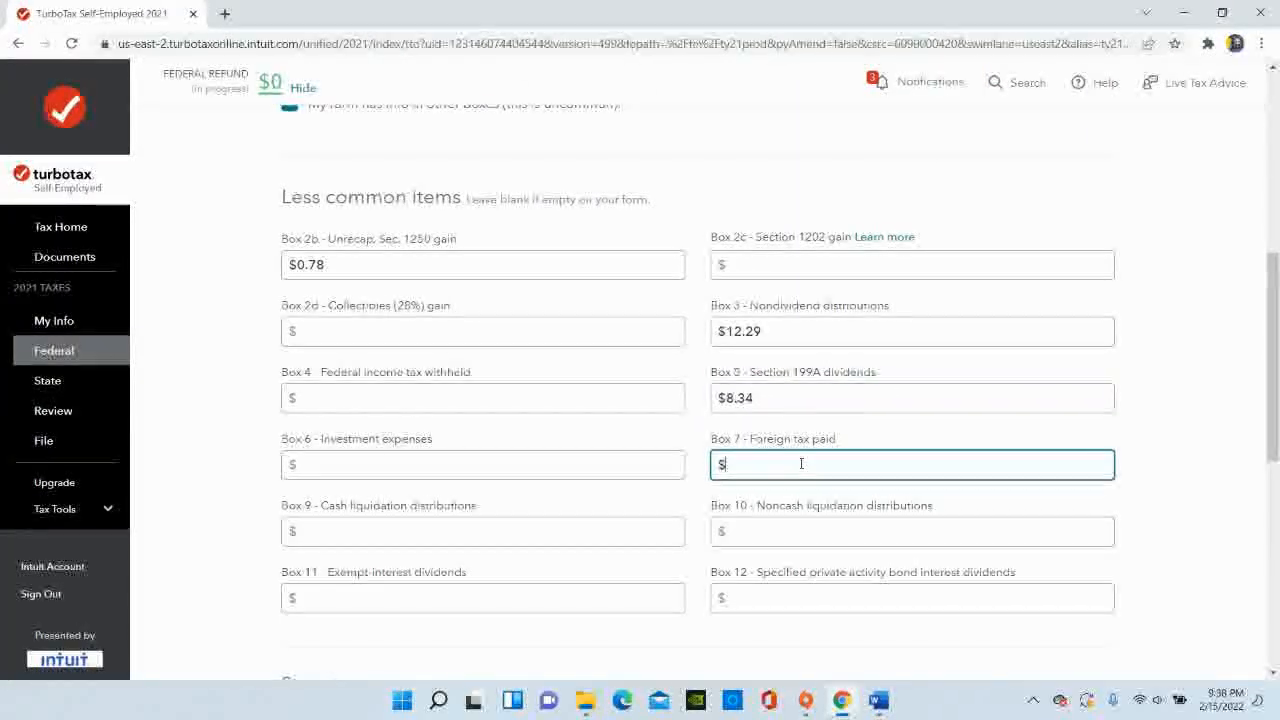
left_click(877, 701)
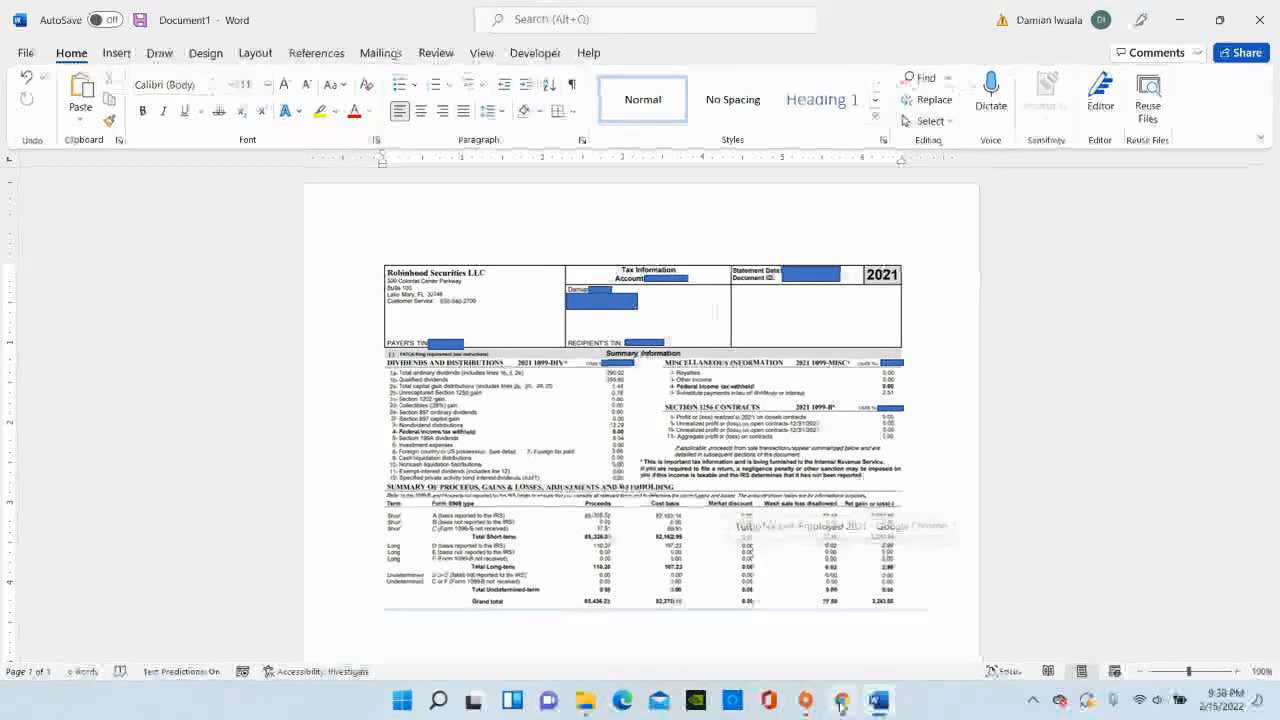
left_click(841, 701)
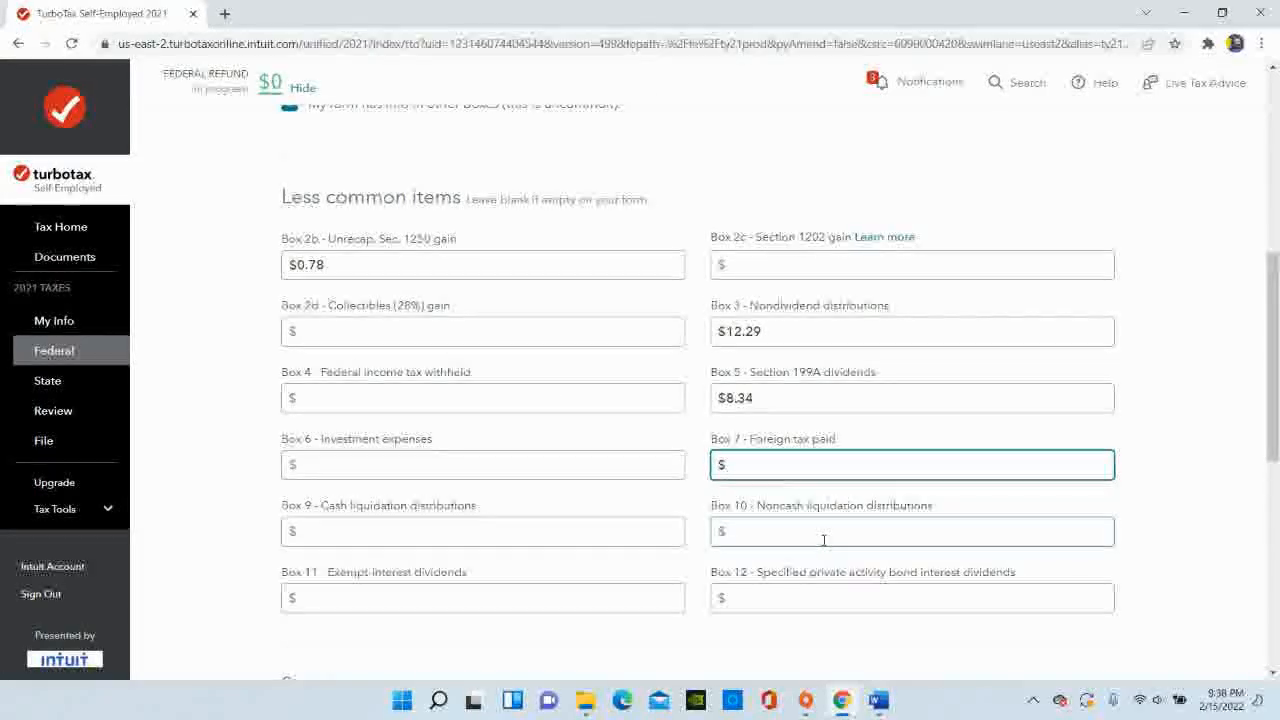
type("3.66")
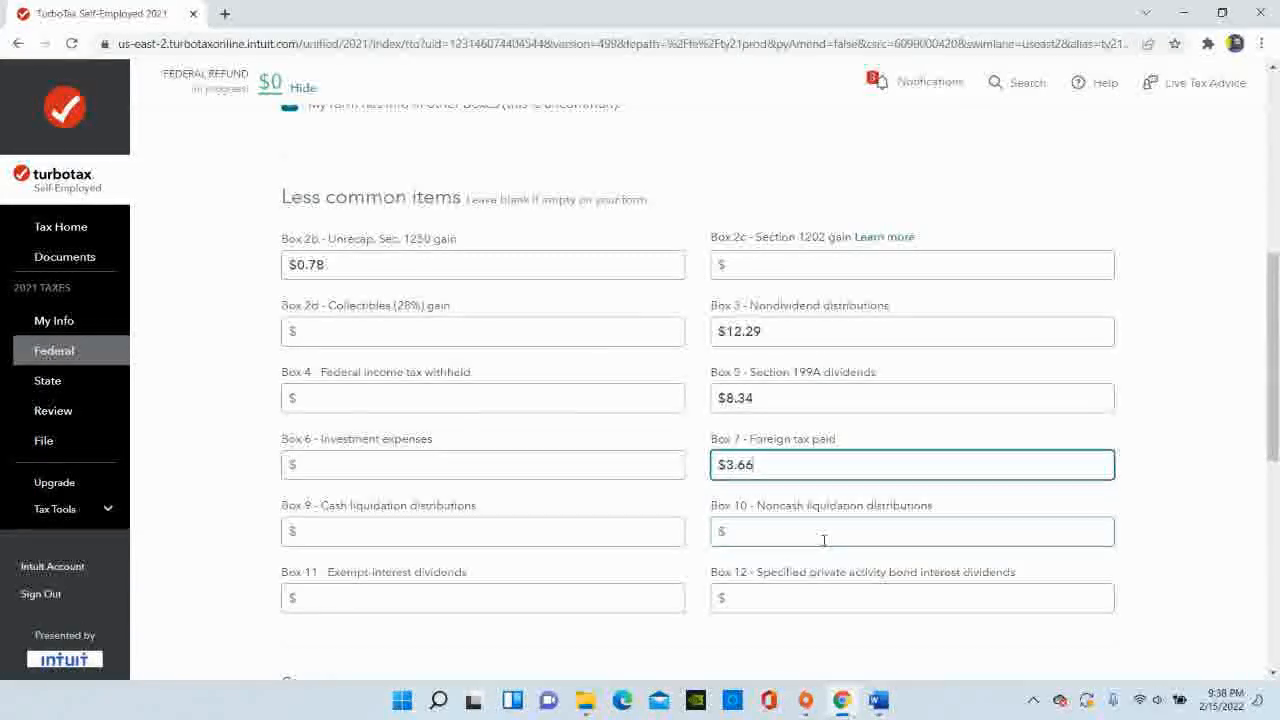
Compare the 1099-DIV form's remaining boxes, state taxes section and FATCA filing requirement with the Robinhood statement in Word.
left_click_drag(1275, 290, 1277, 378)
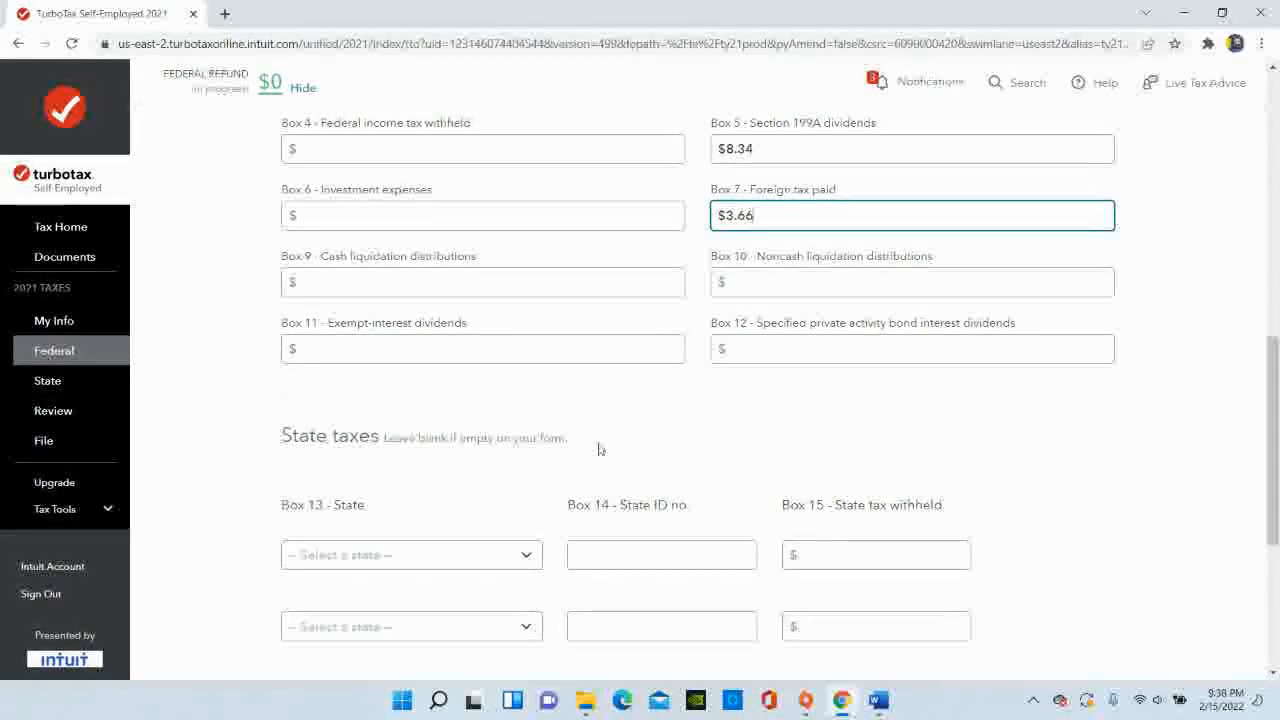
left_click(878, 700)
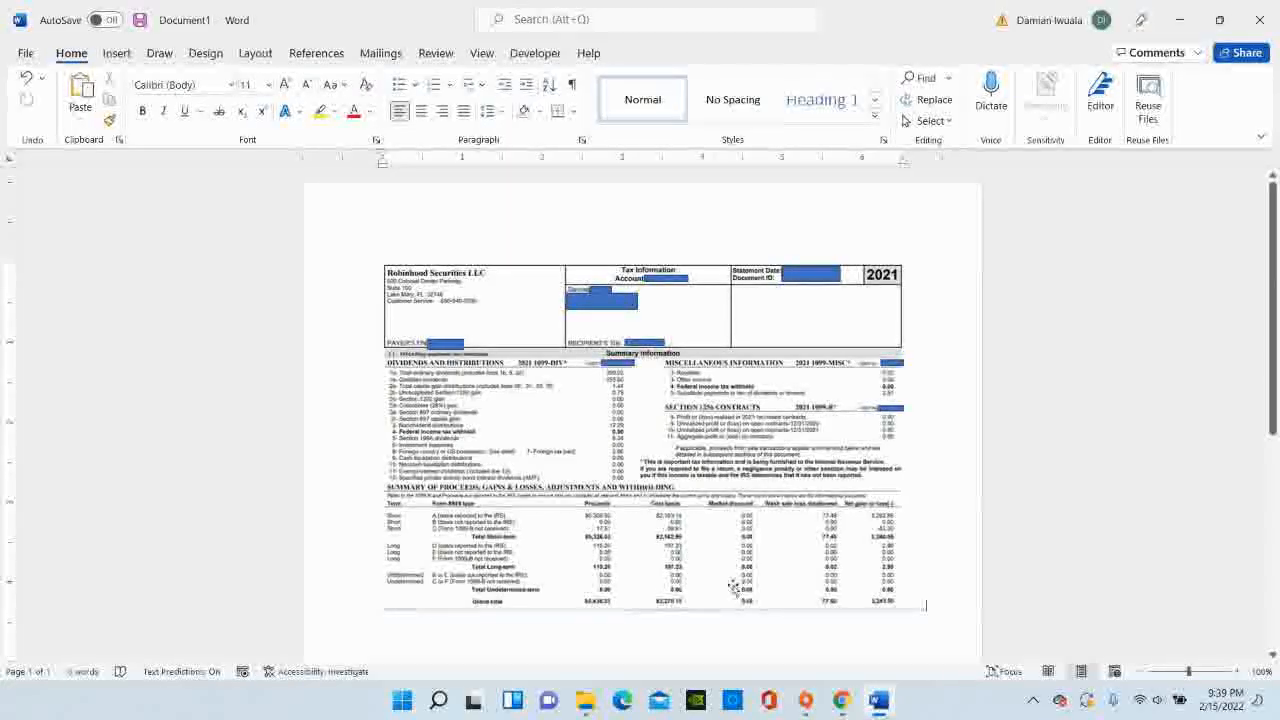
key("alt+Tab")
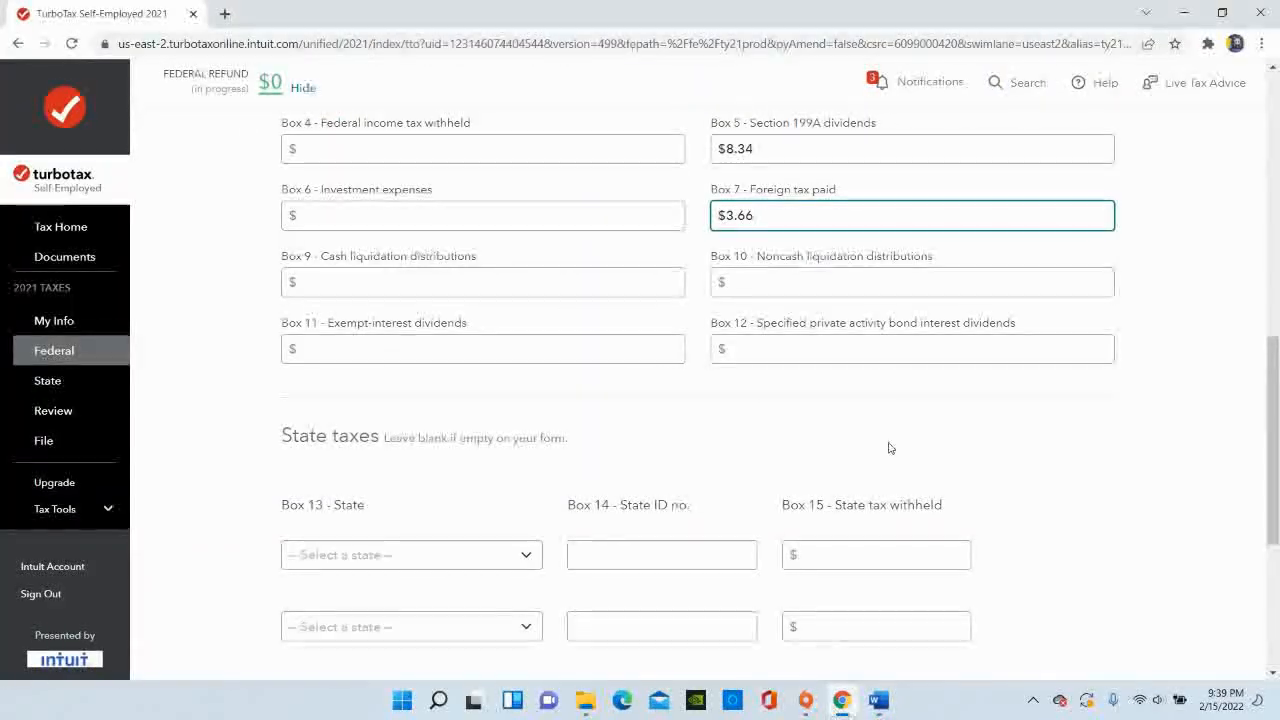
left_click_drag(1276, 445, 1278, 541)
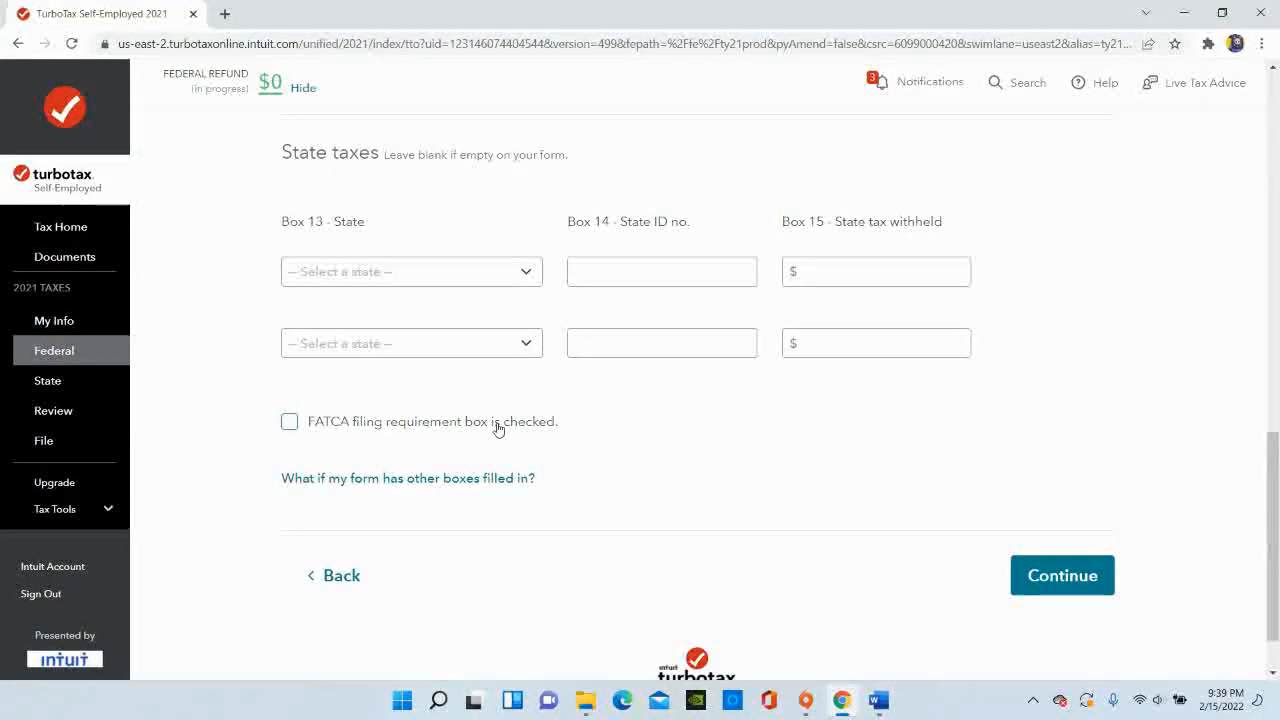
left_click(872, 702)
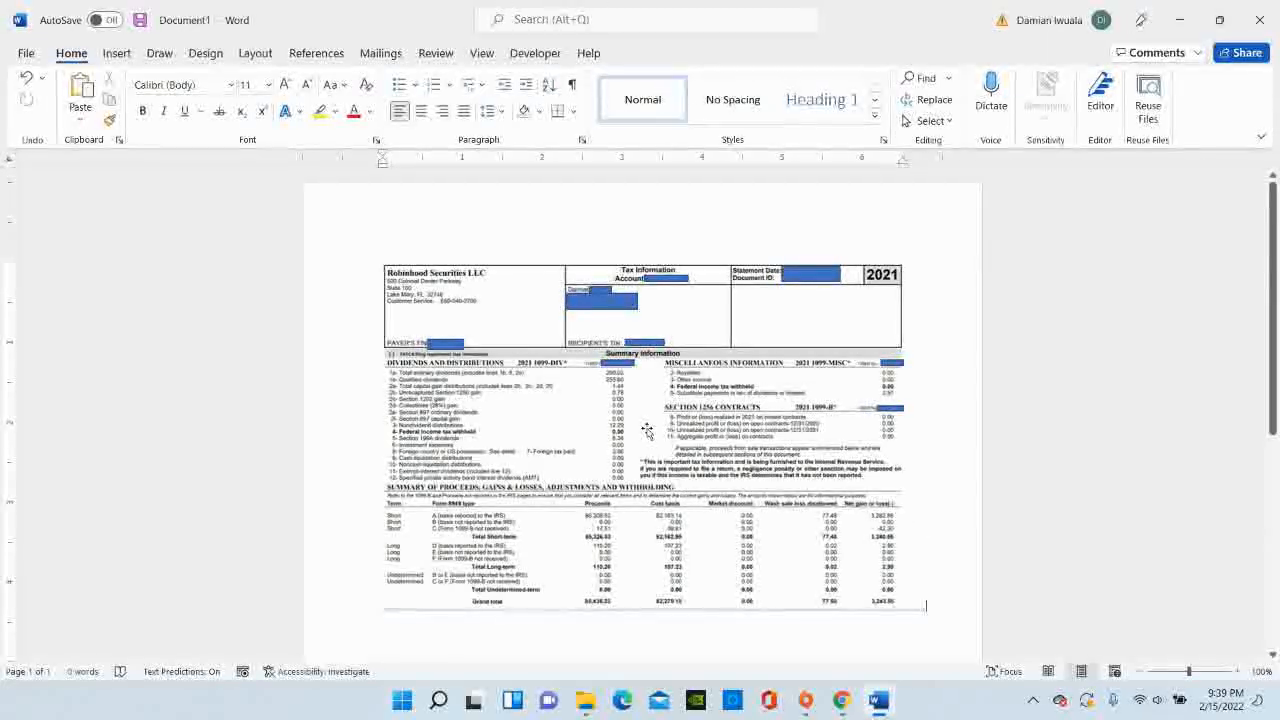
left_click(842, 700)
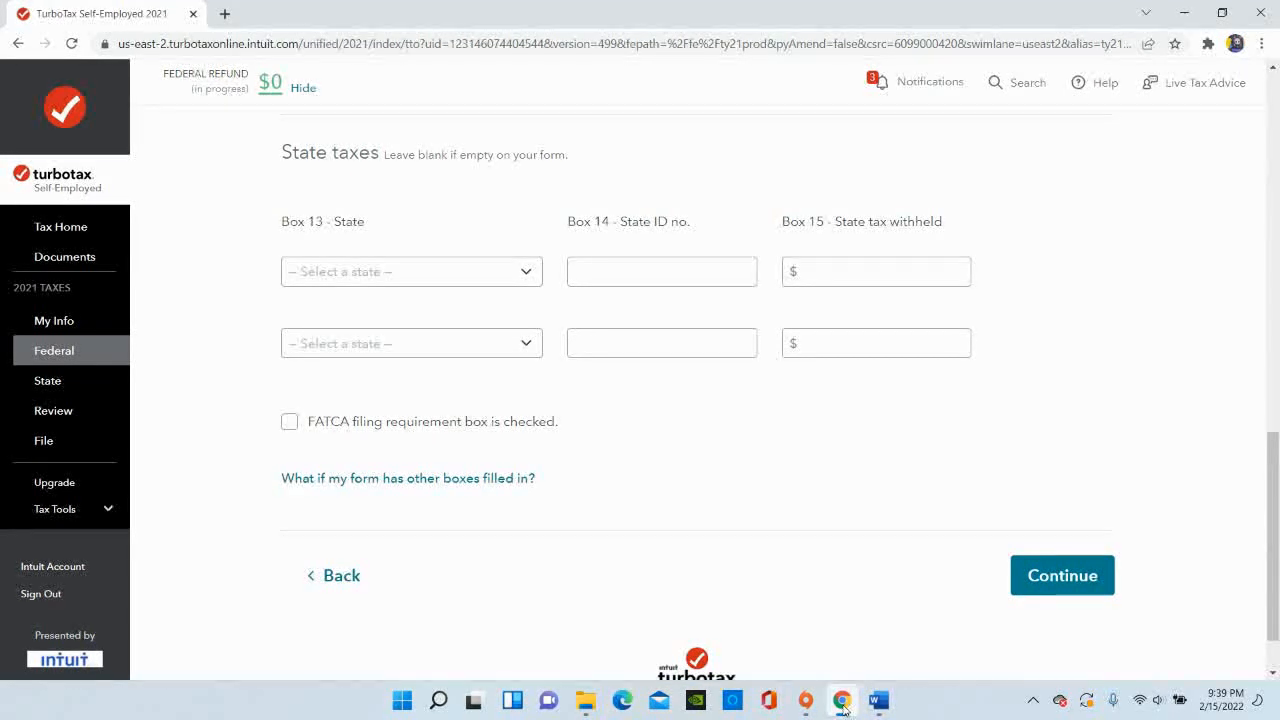
left_click_drag(1277, 537, 1277, 170)
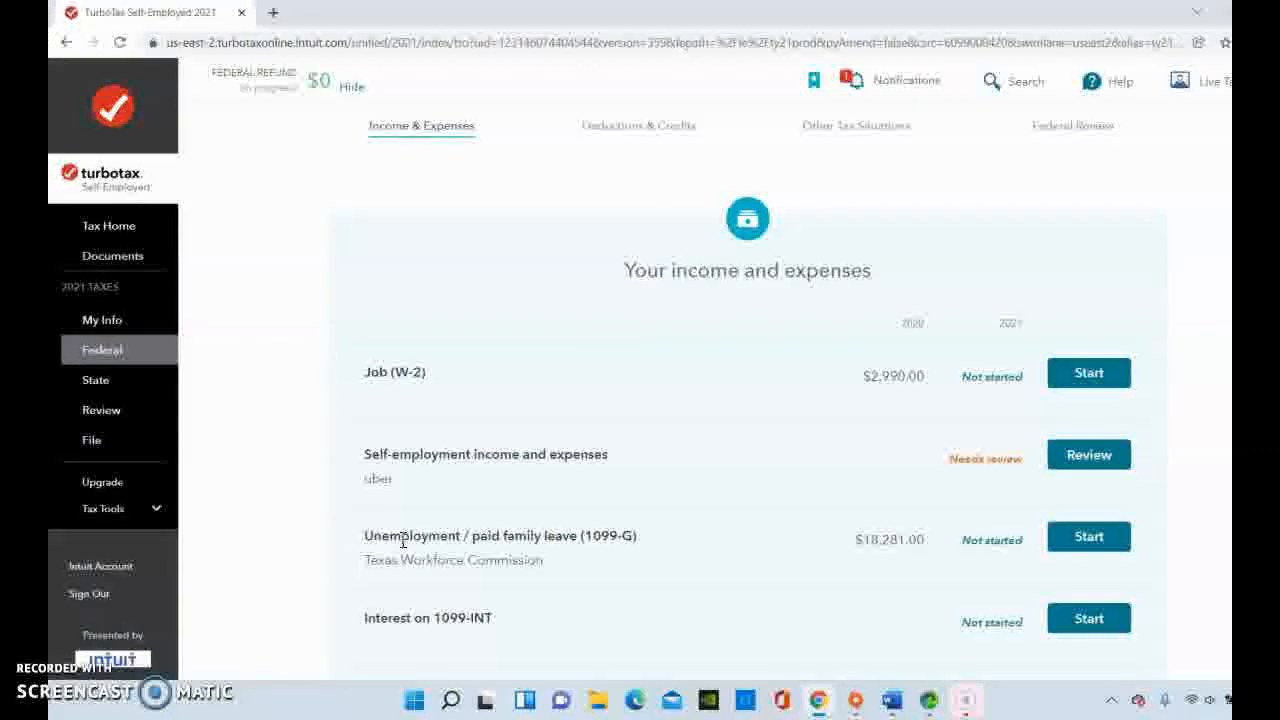
Start the unemployment / paid family leave (1099-G) section and review the preselected answers about benefits, their source and repayment.
left_click(1103, 556)
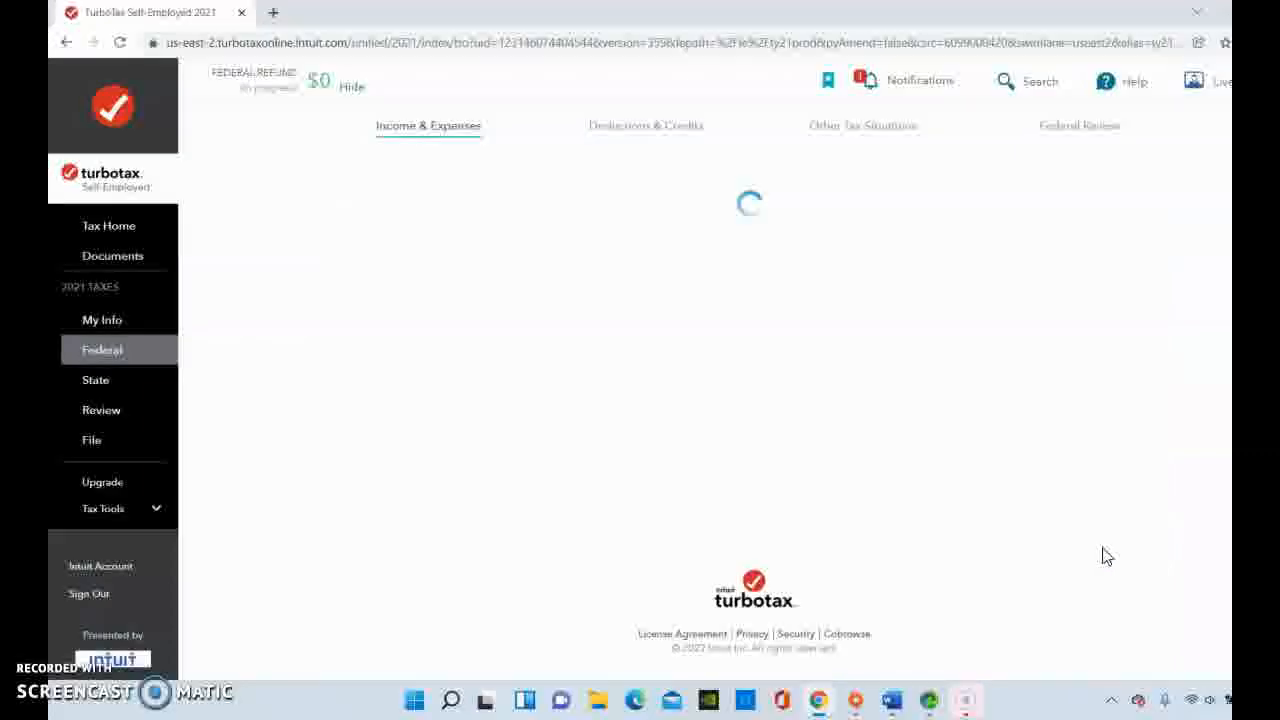
scroll(1105, 556, "down", 5)
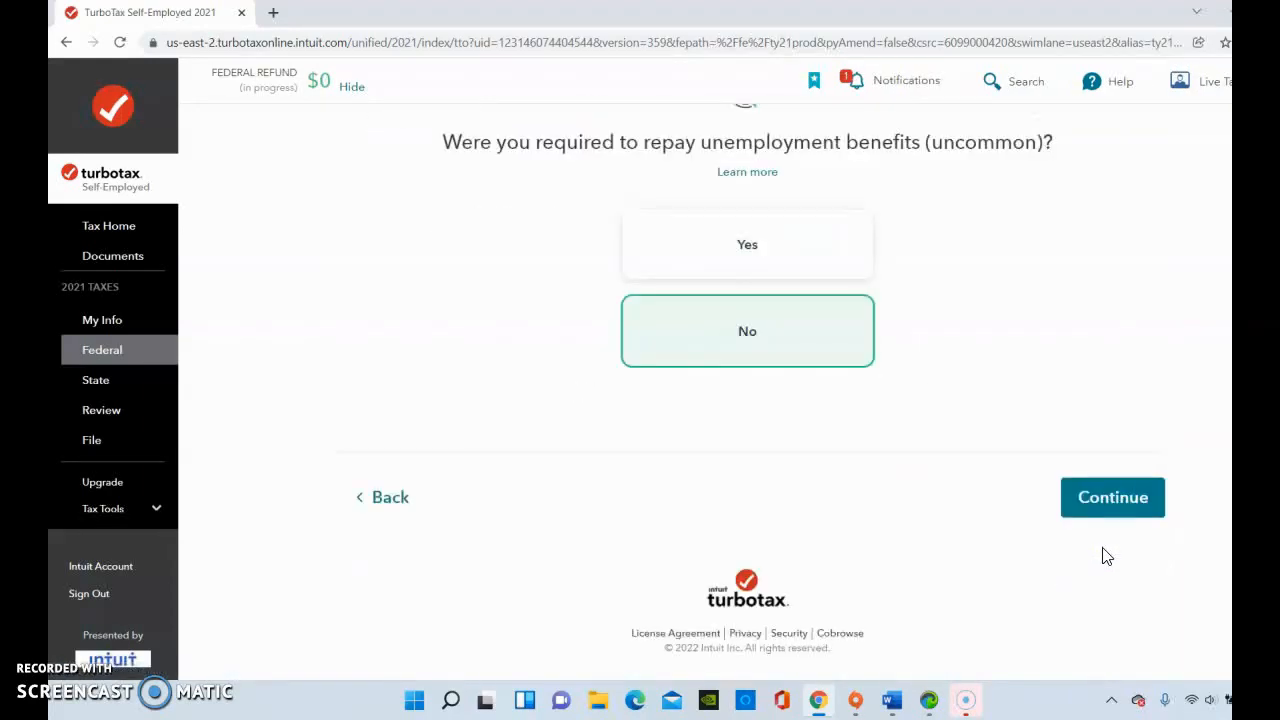
scroll(1107, 556, "up", 10)
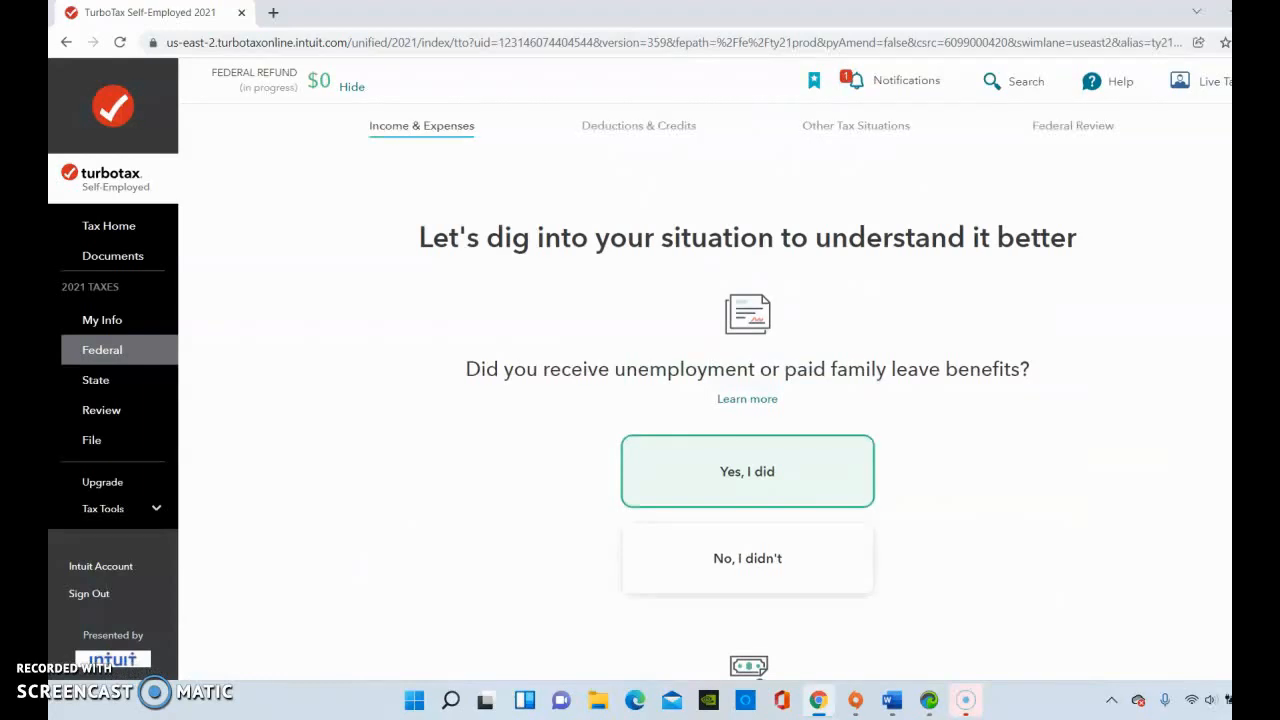
scroll(748, 400, "down", 4)
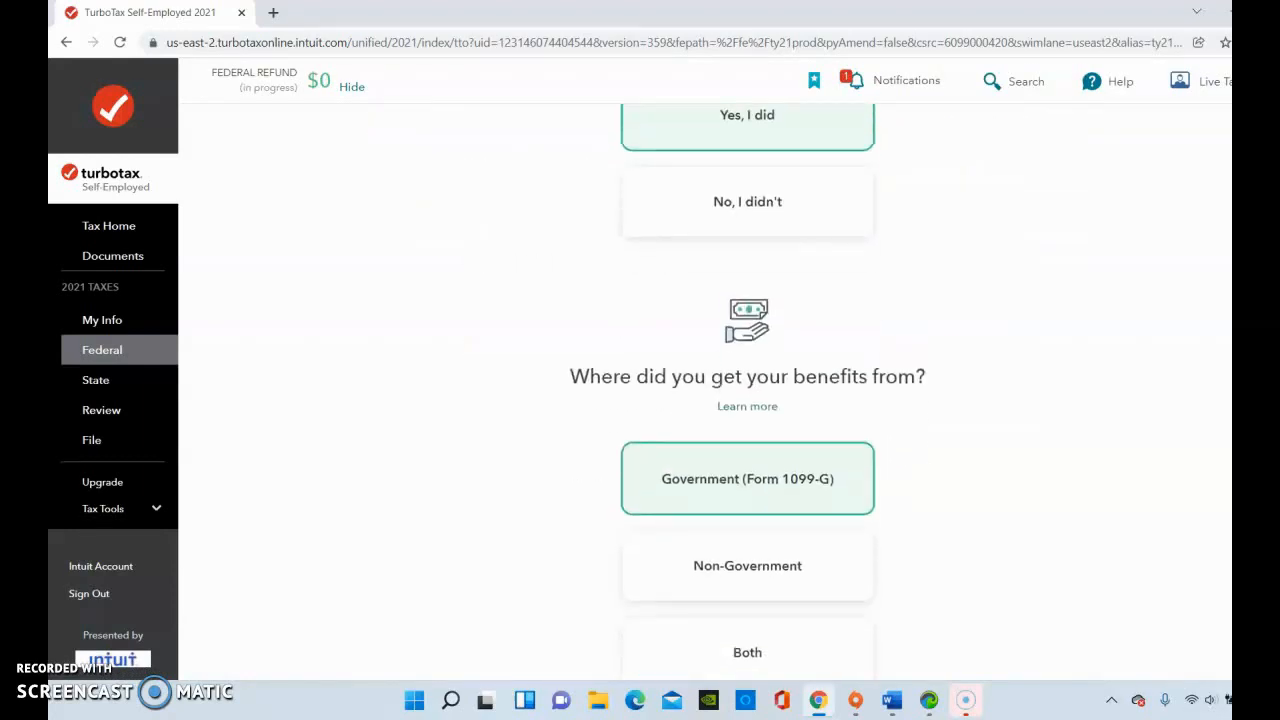
scroll(748, 400, "down", 2)
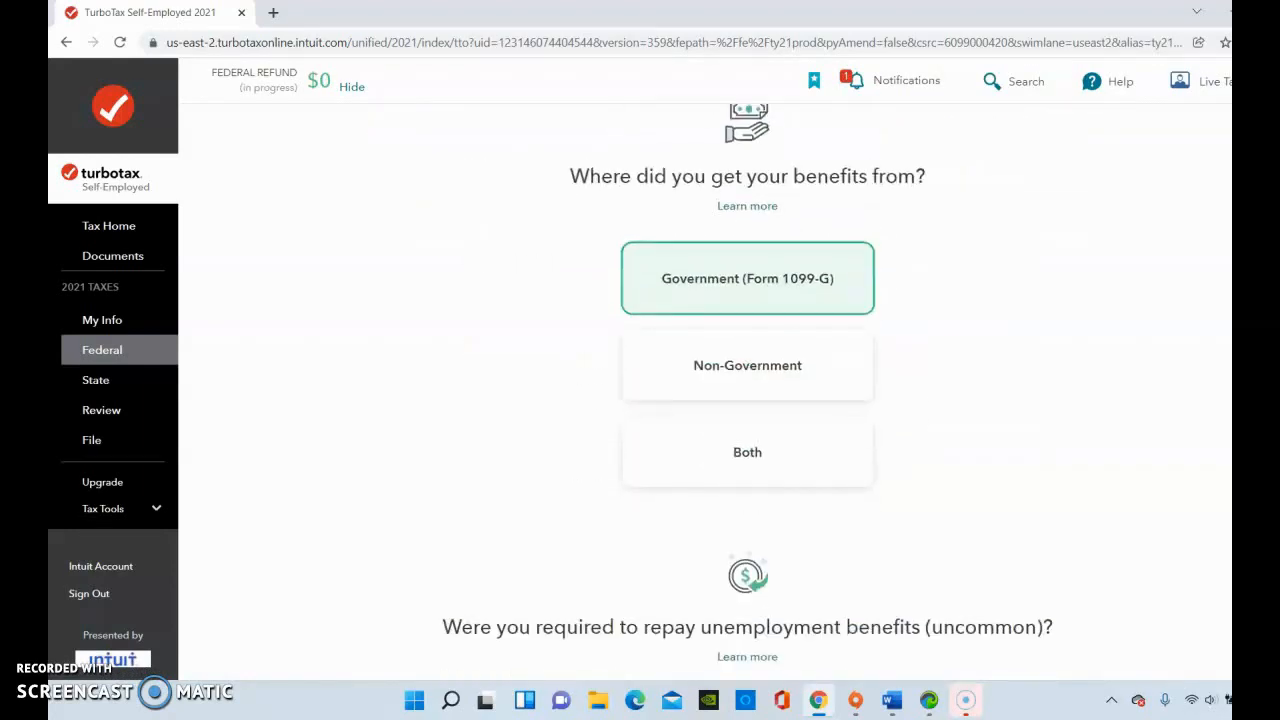
scroll(748, 400, "down", 1)
scroll(748, 400, "down", 2)
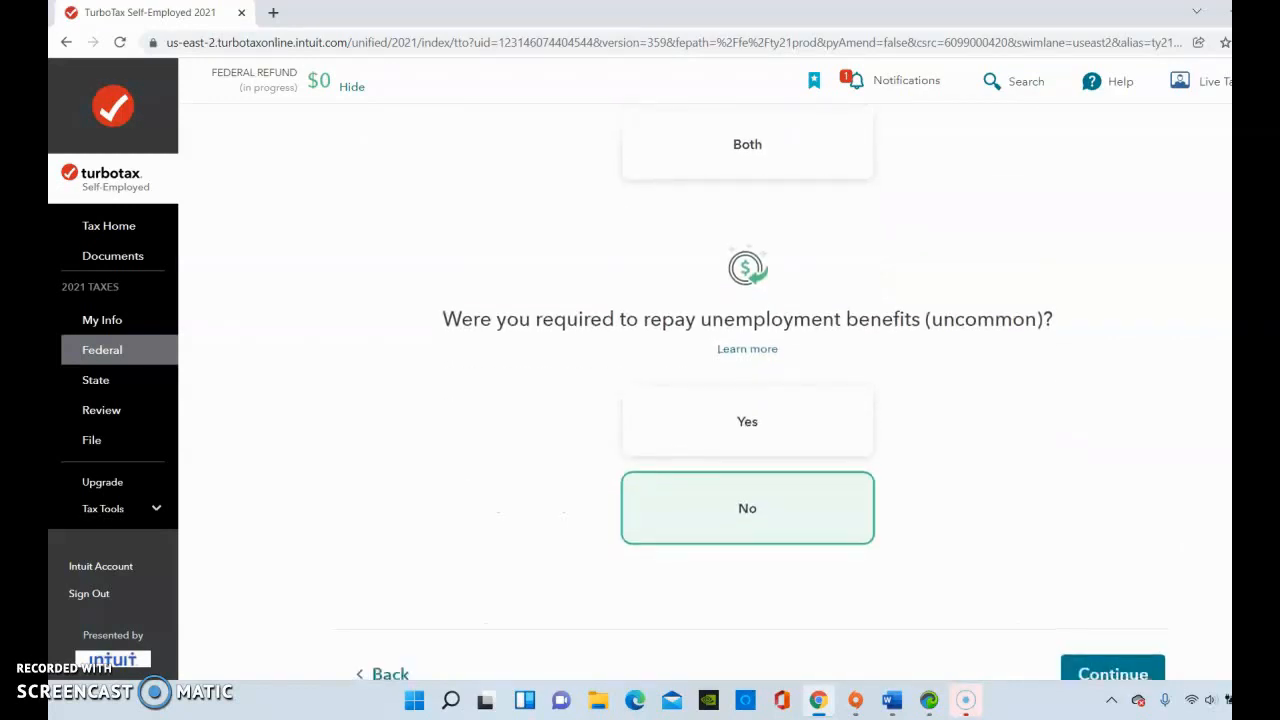
Preview the follow-up question for required repayment of unemployment benefits, and restore the answer to No.
left_click(747, 422)
scroll(747, 422, "up", 1)
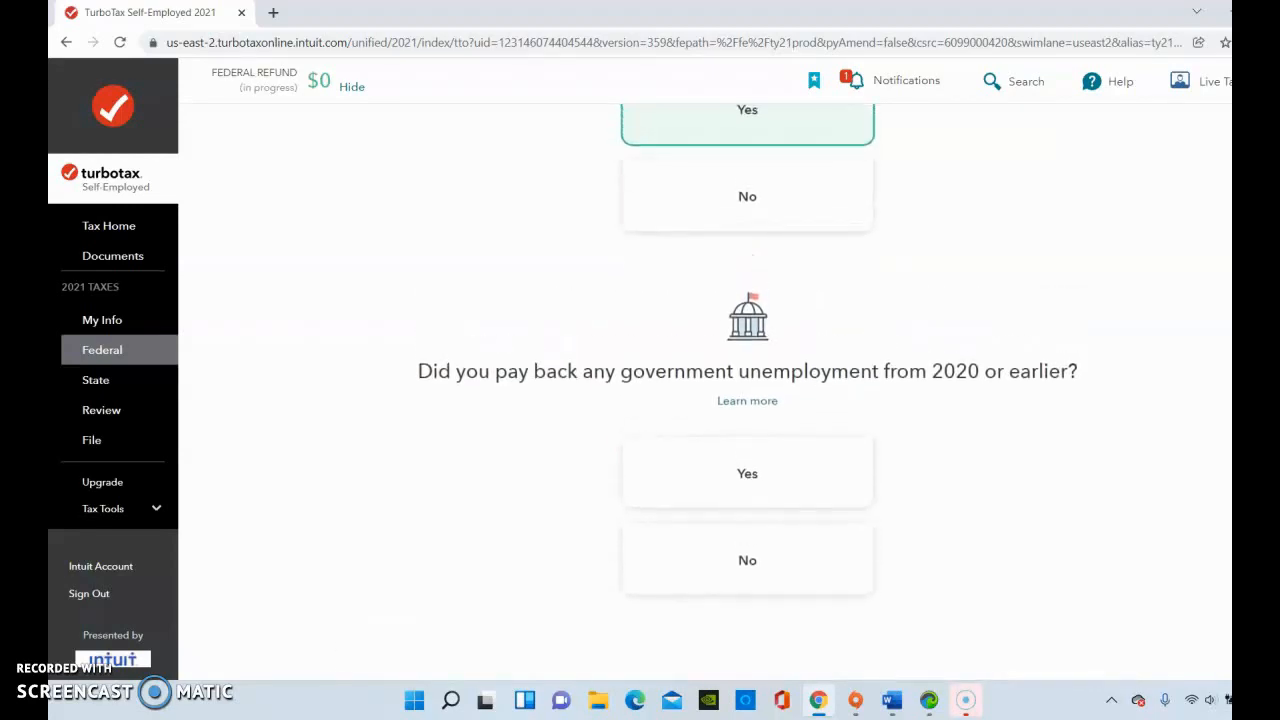
scroll(748, 400, "up", 1)
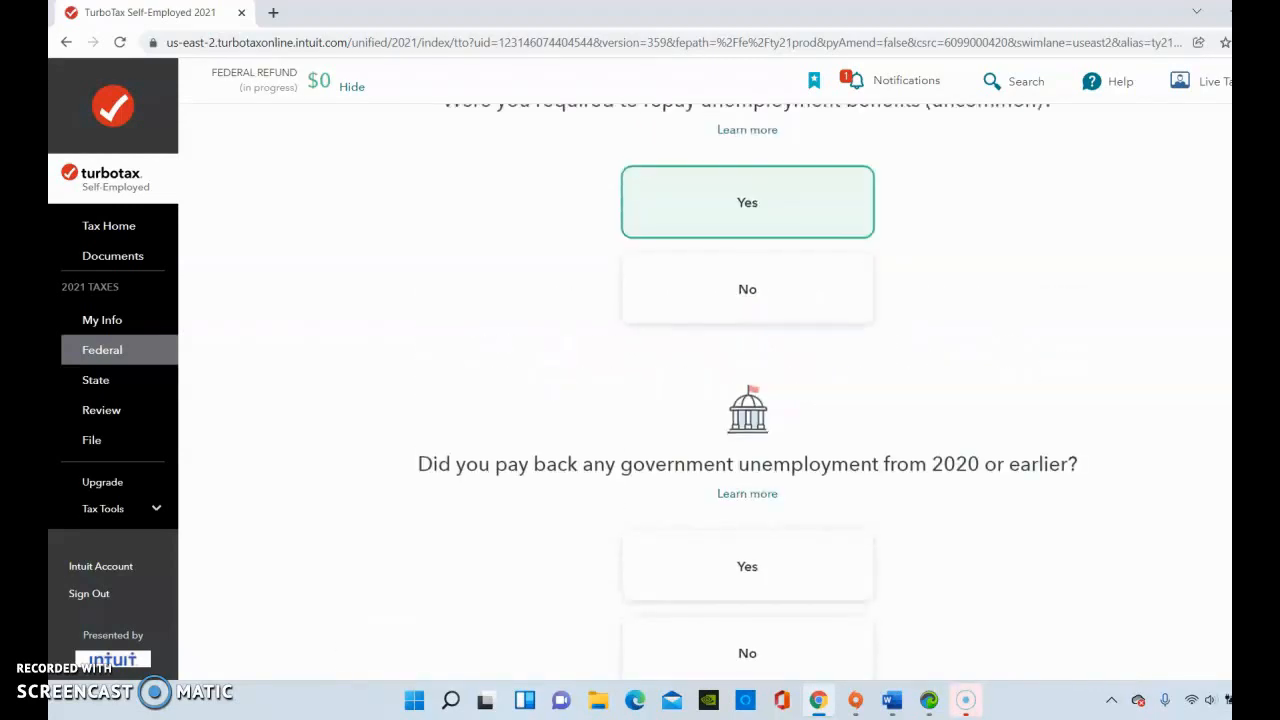
left_click(747, 290)
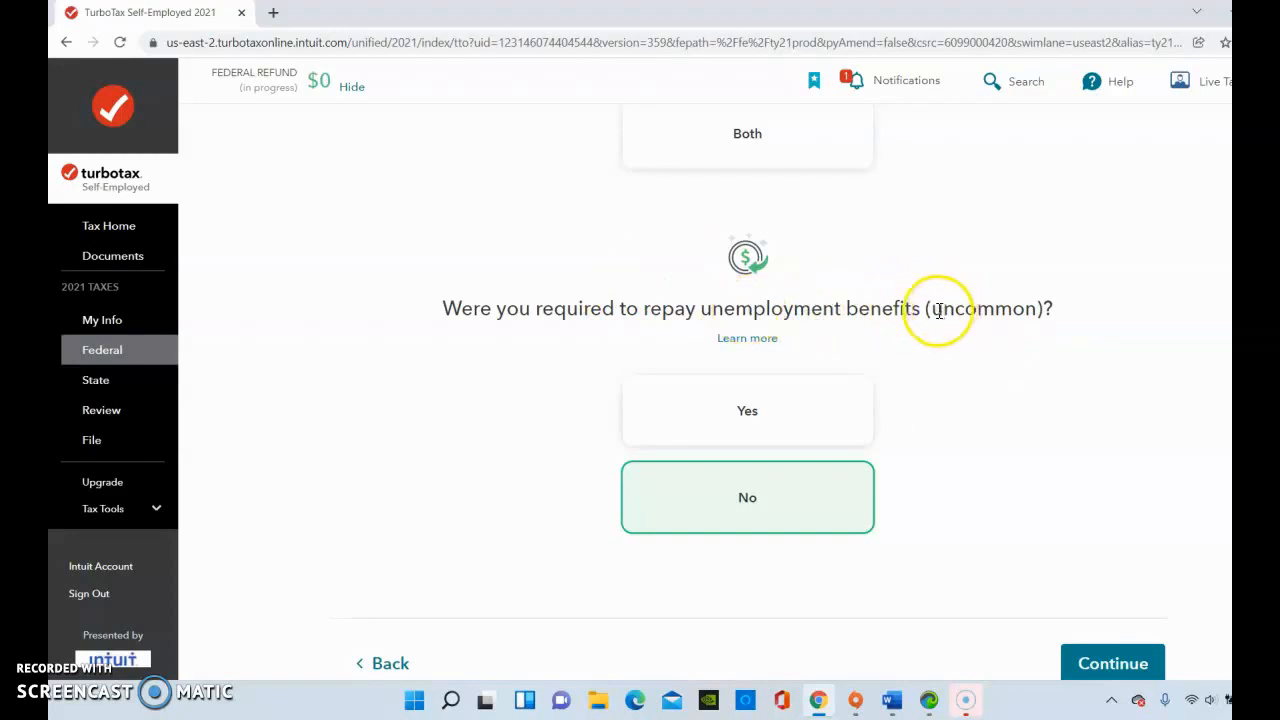
Submit the unemployment questions with government benefits (Form 1099-G) and no required repayment.
left_click_drag(940, 310, 1046, 311)
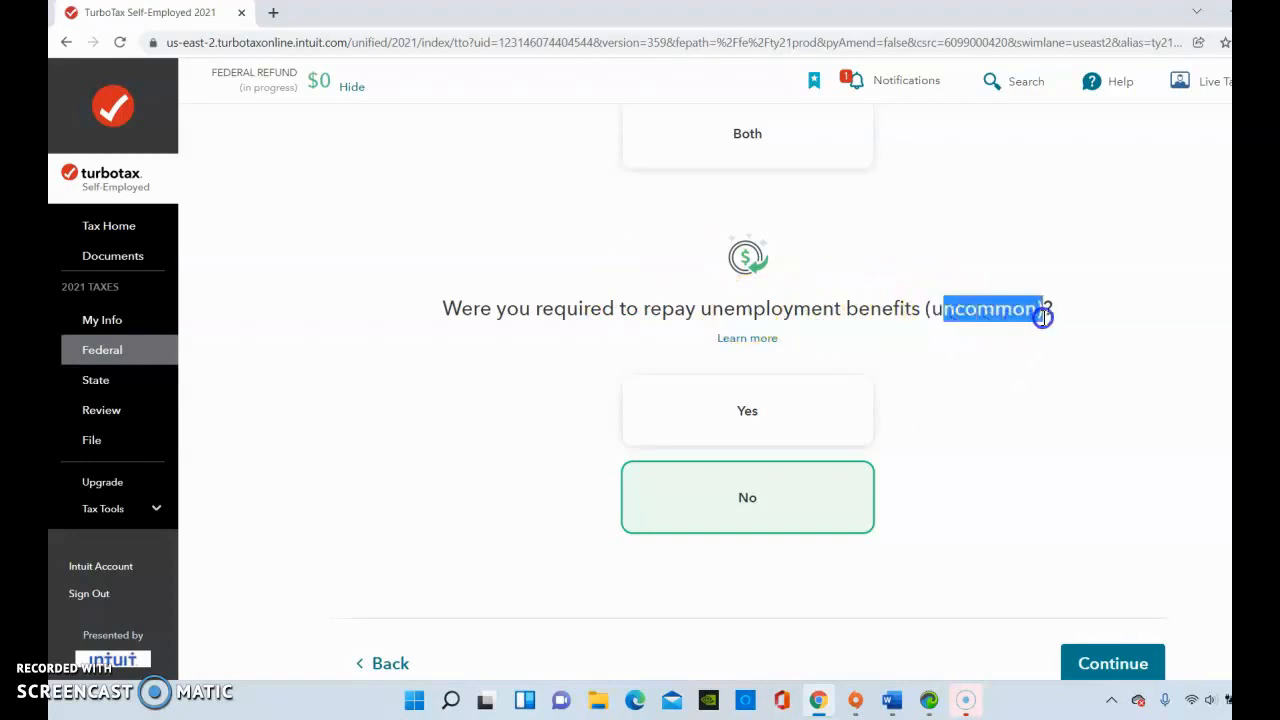
left_click(1044, 313)
left_click(1105, 660)
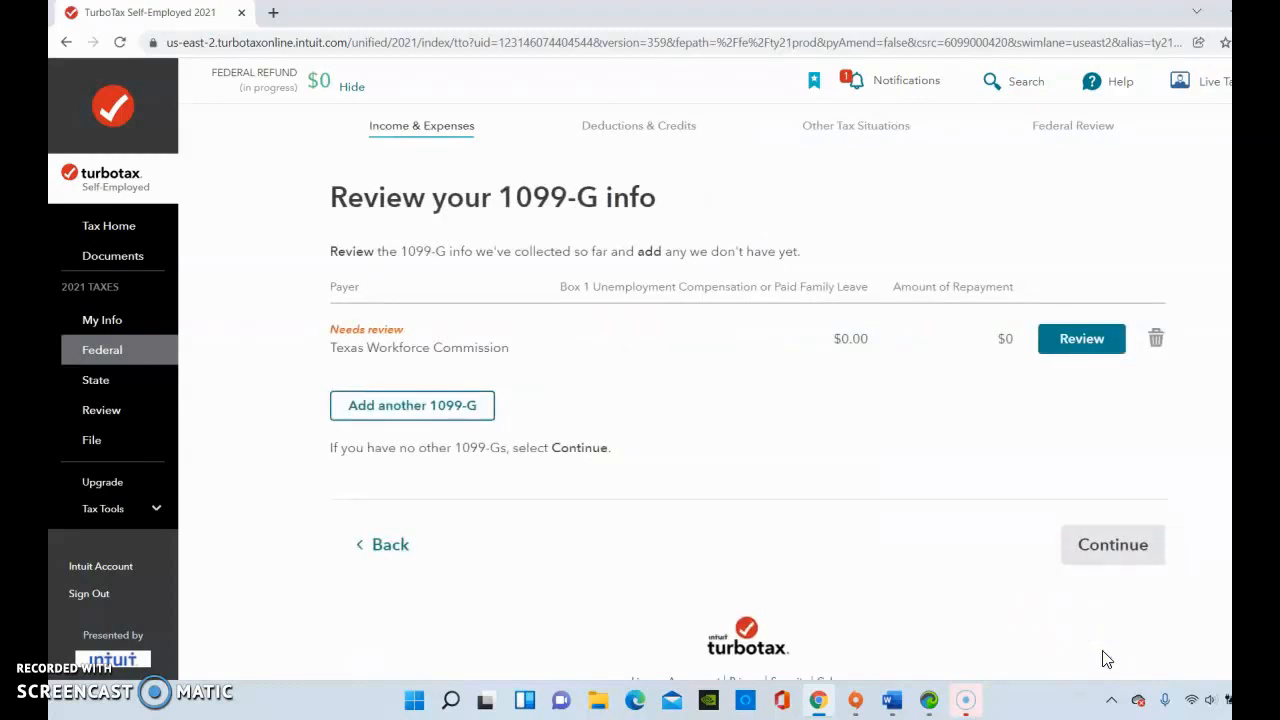
Add another 1099-G and choose to type it in manually.
left_click(450, 406)
left_click(653, 372)
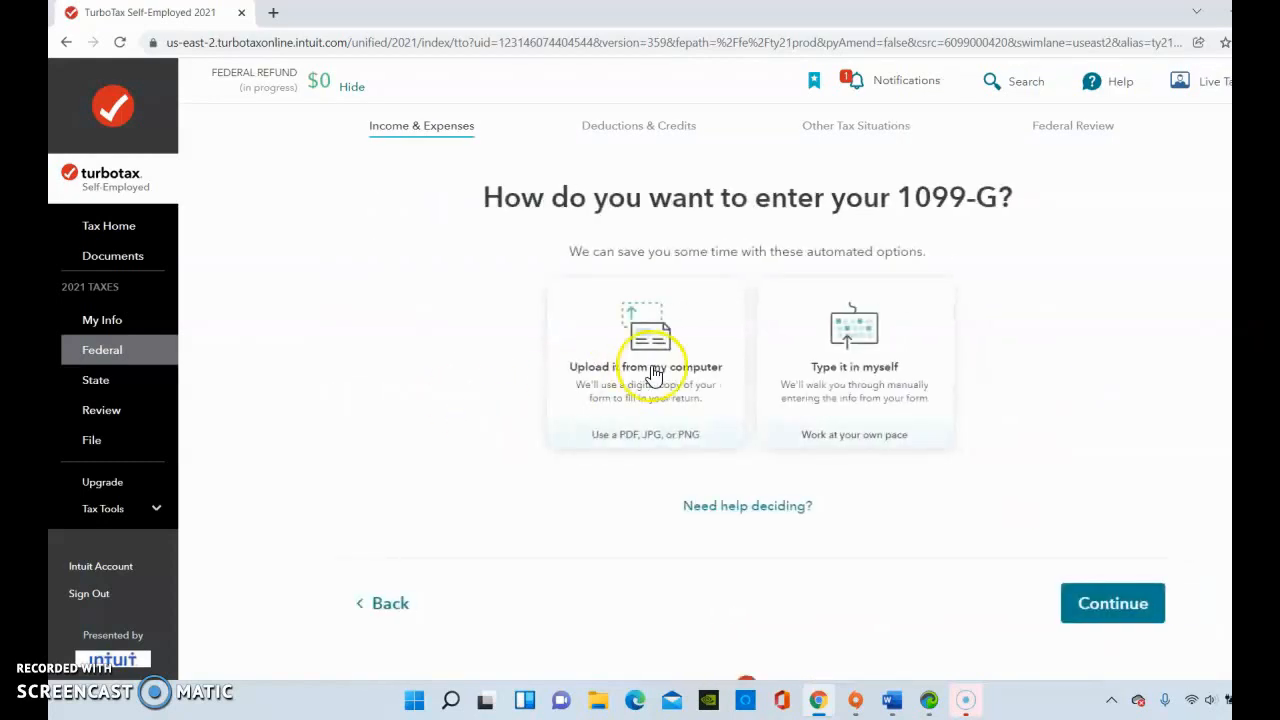
left_click(836, 408)
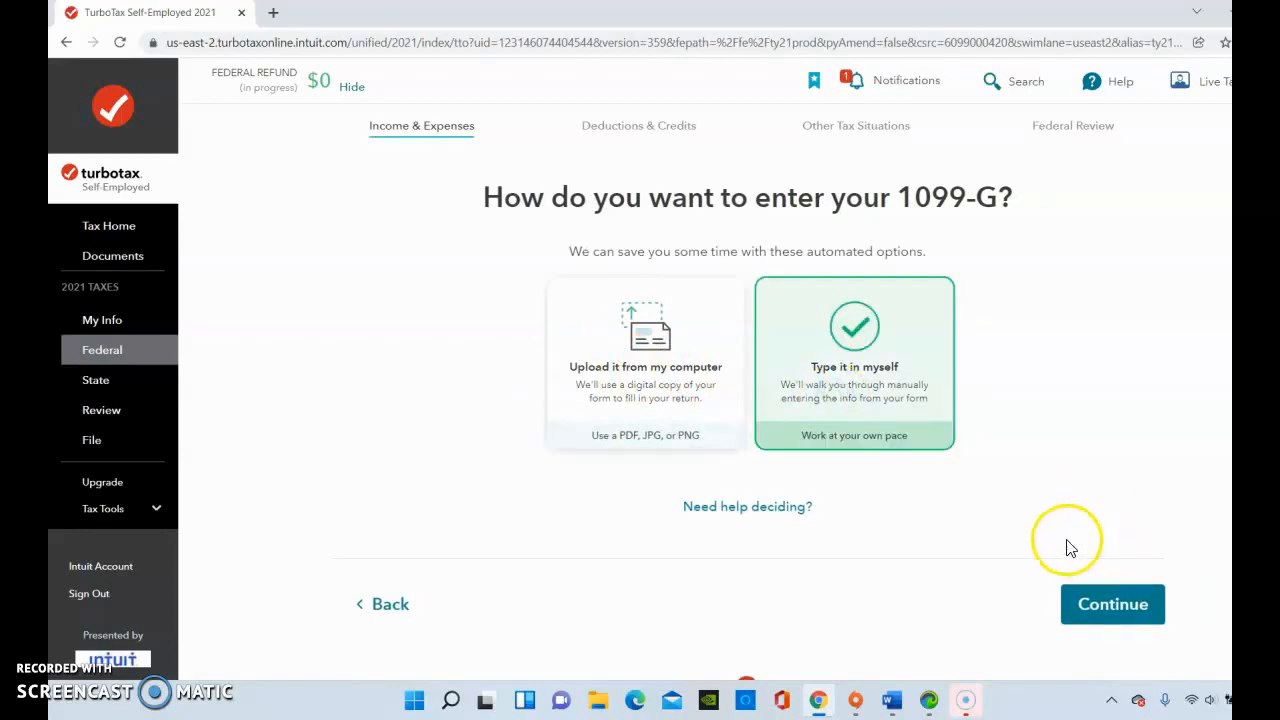
left_click(1100, 603)
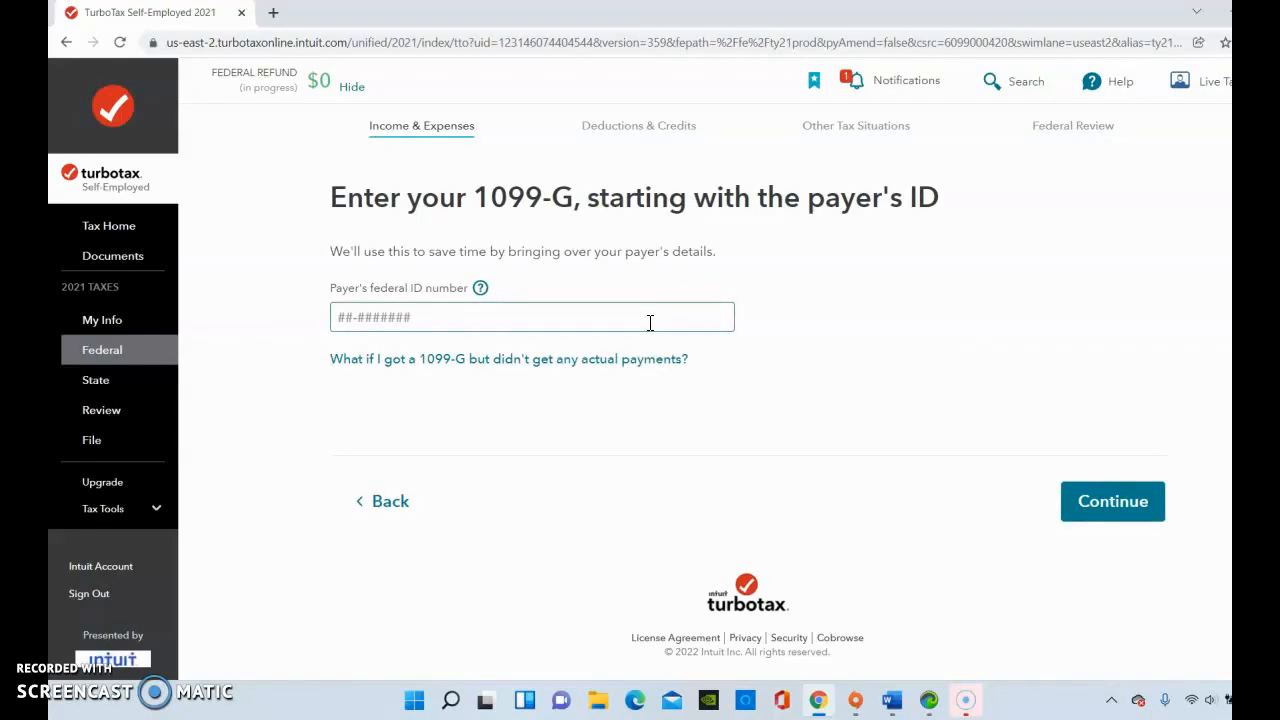
Enter 10,758 as box 1 unemployment compensation, consulting the Texas Workforce Commission 1099-G details in Word.
left_click(886, 705)
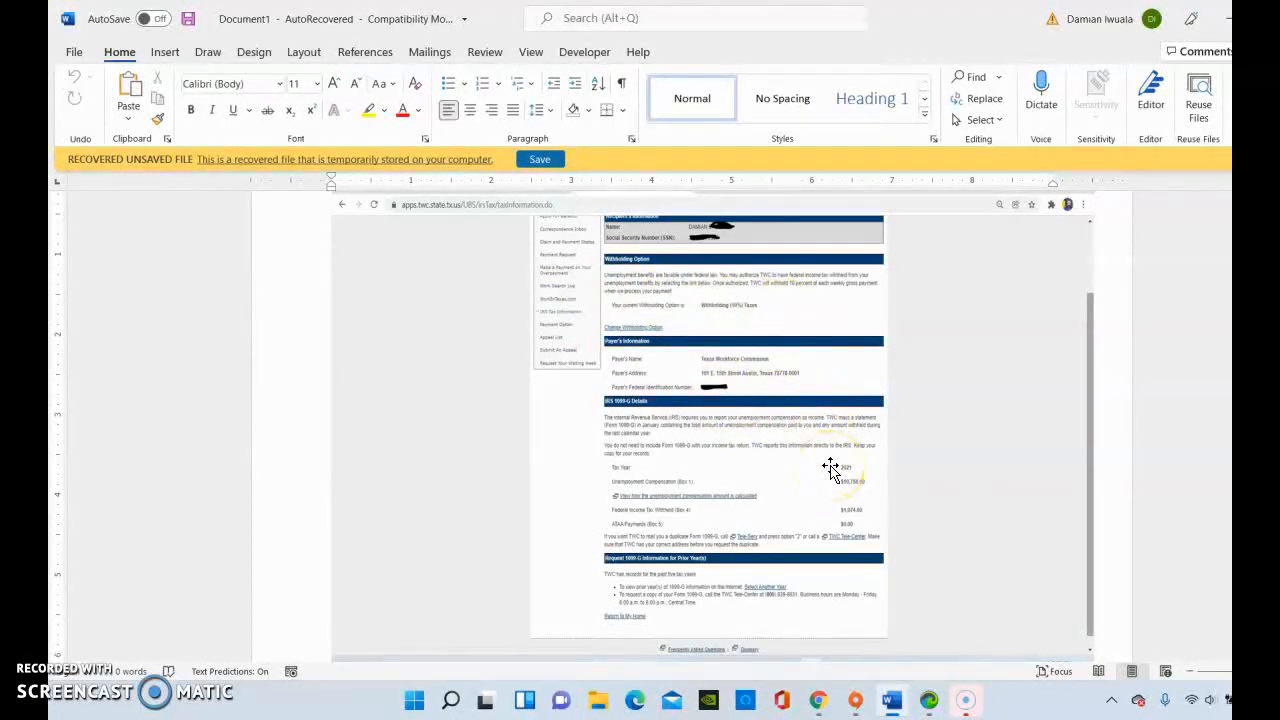
left_click(819, 700)
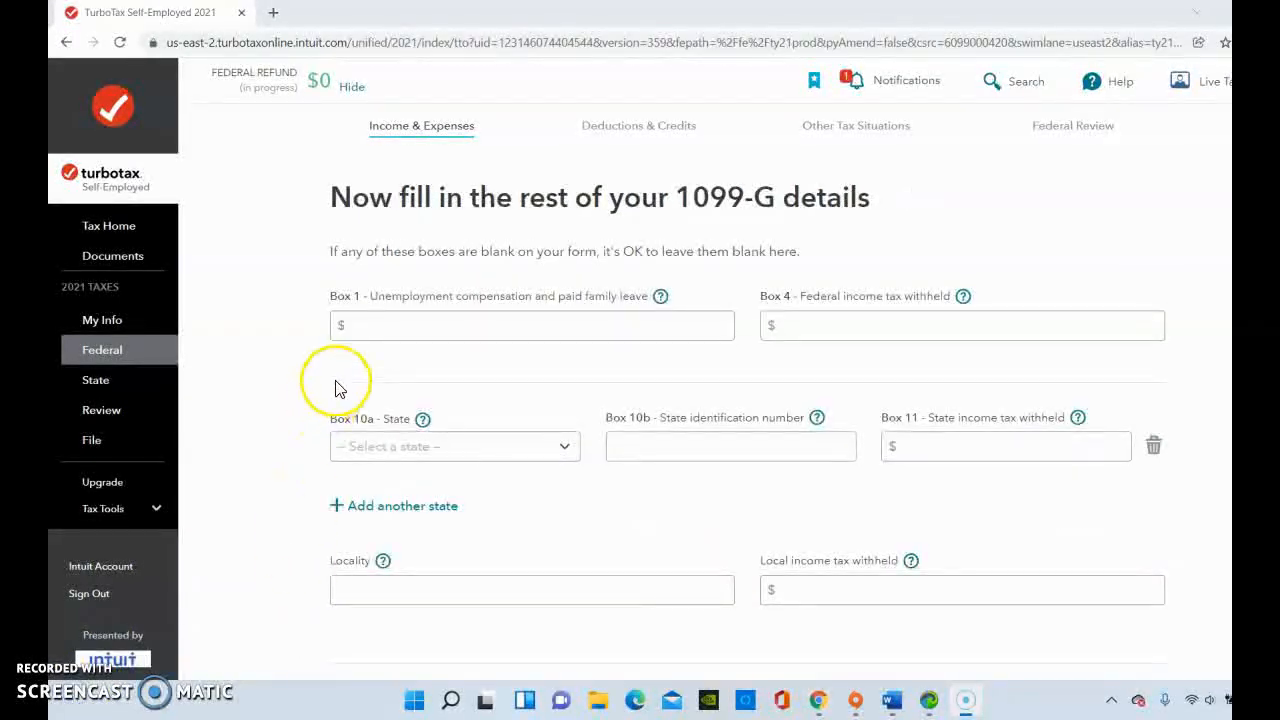
left_click(379, 336)
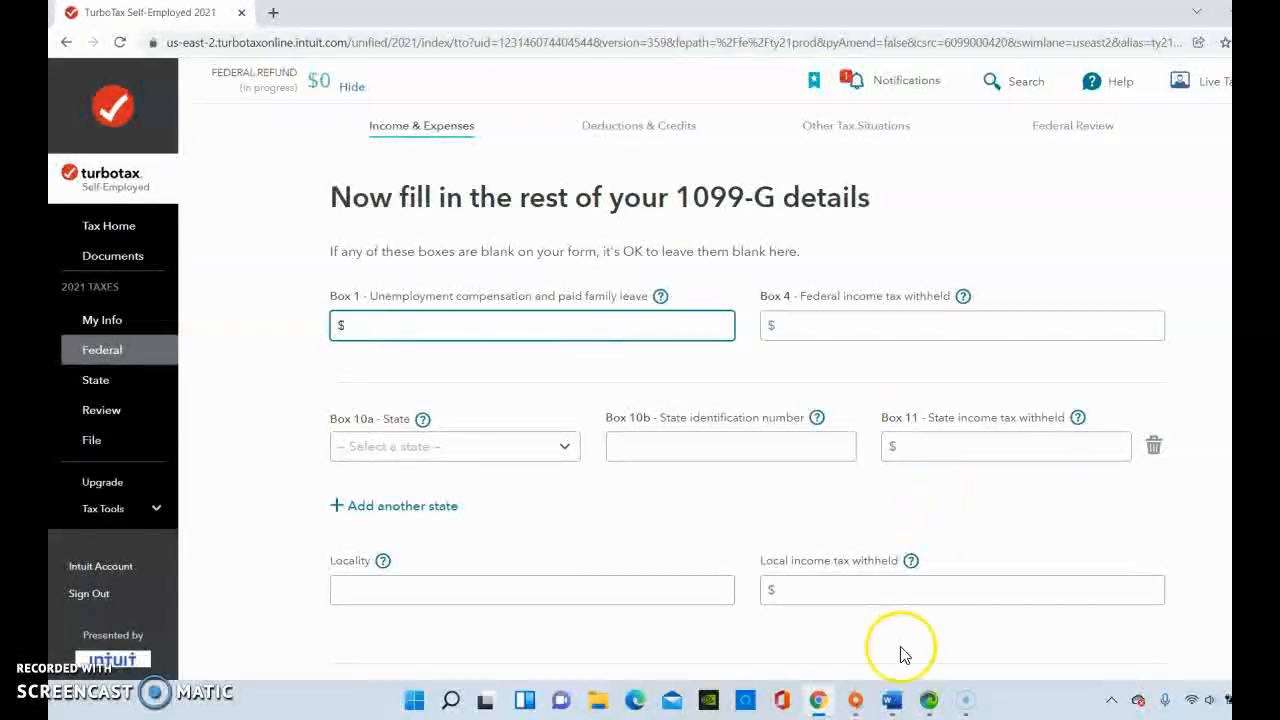
left_click(891, 700)
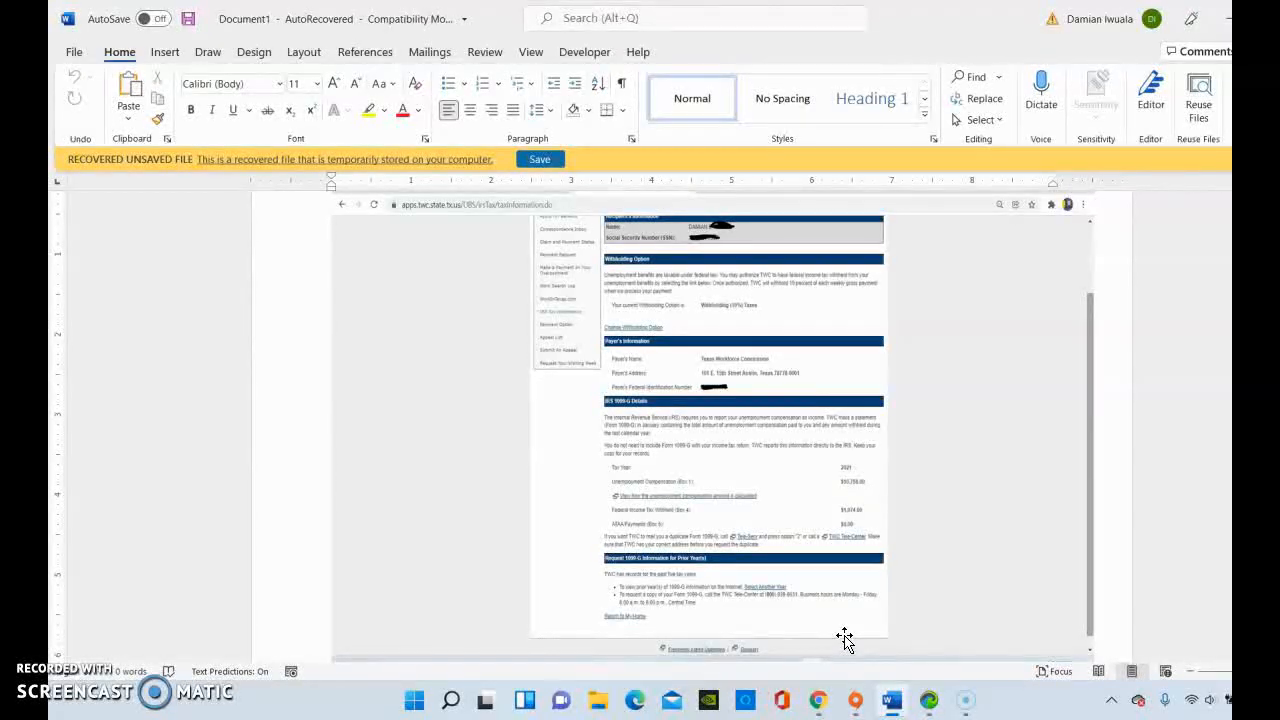
left_click(818, 700)
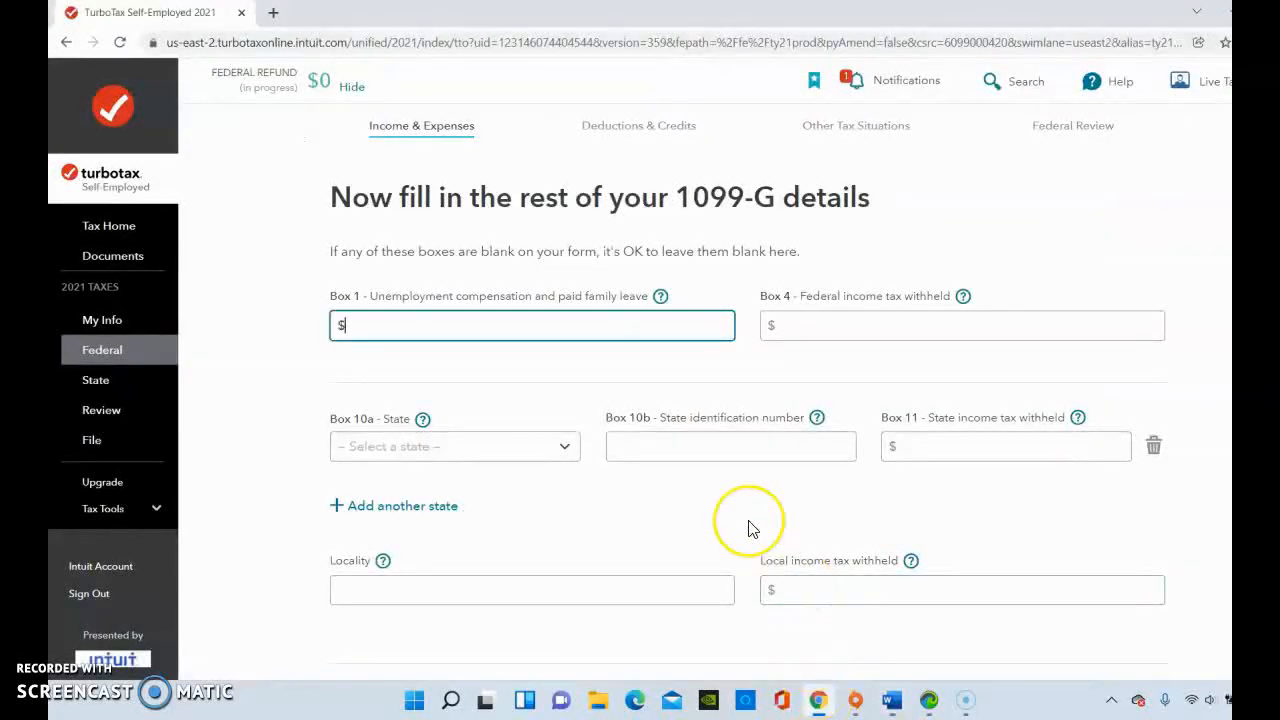
left_click(566, 333)
type("1,")
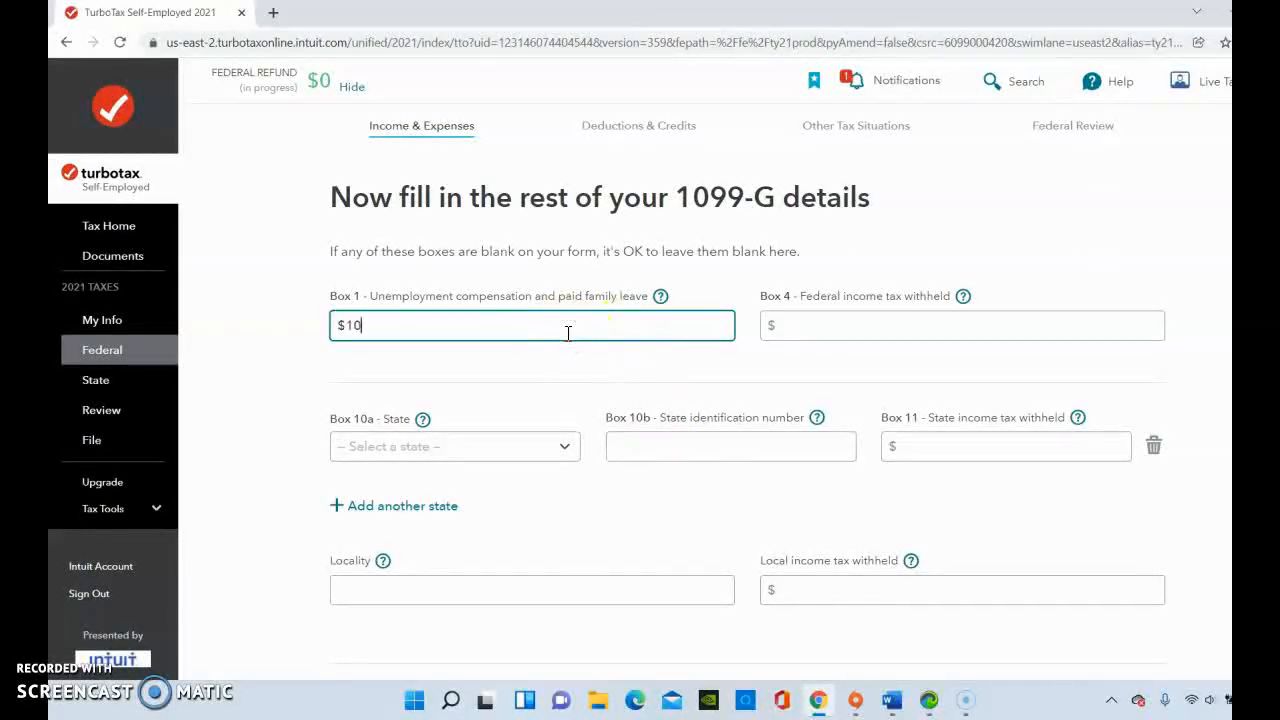
type("0")
type("758")
Enter 1,074 as box 4 federal income tax withheld on the 1099-G.
left_click(775, 326)
type("1")
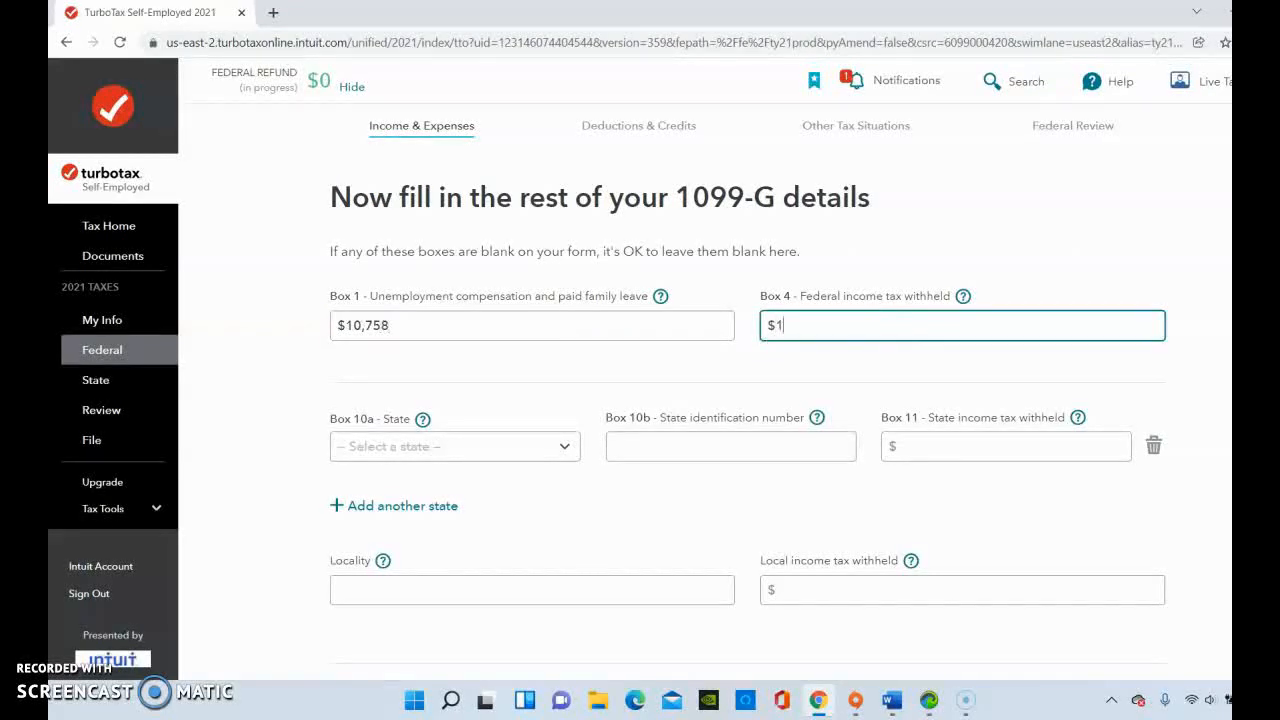
type(",074")
Set the box 10a state to Texas and submit the 1099-G details with the remaining state and local boxes blank.
left_click(455, 447)
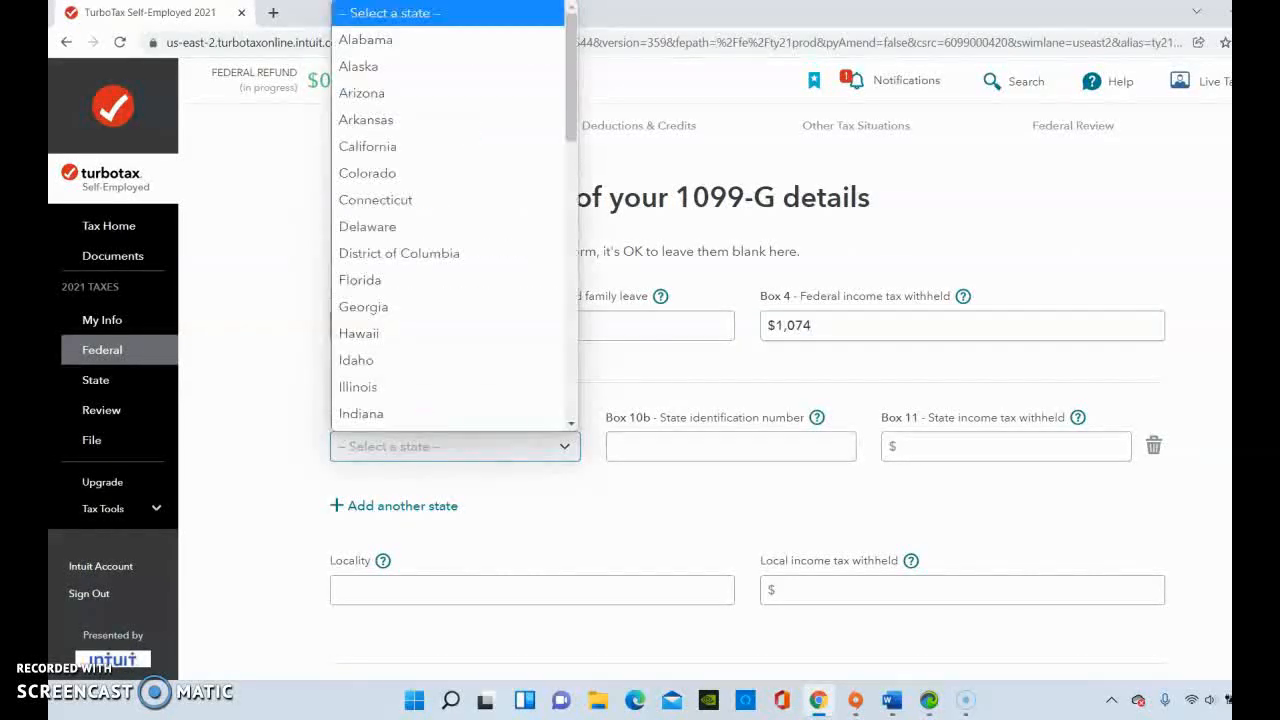
scroll(447, 286, "down", 5)
scroll(447, 270, "down", 3)
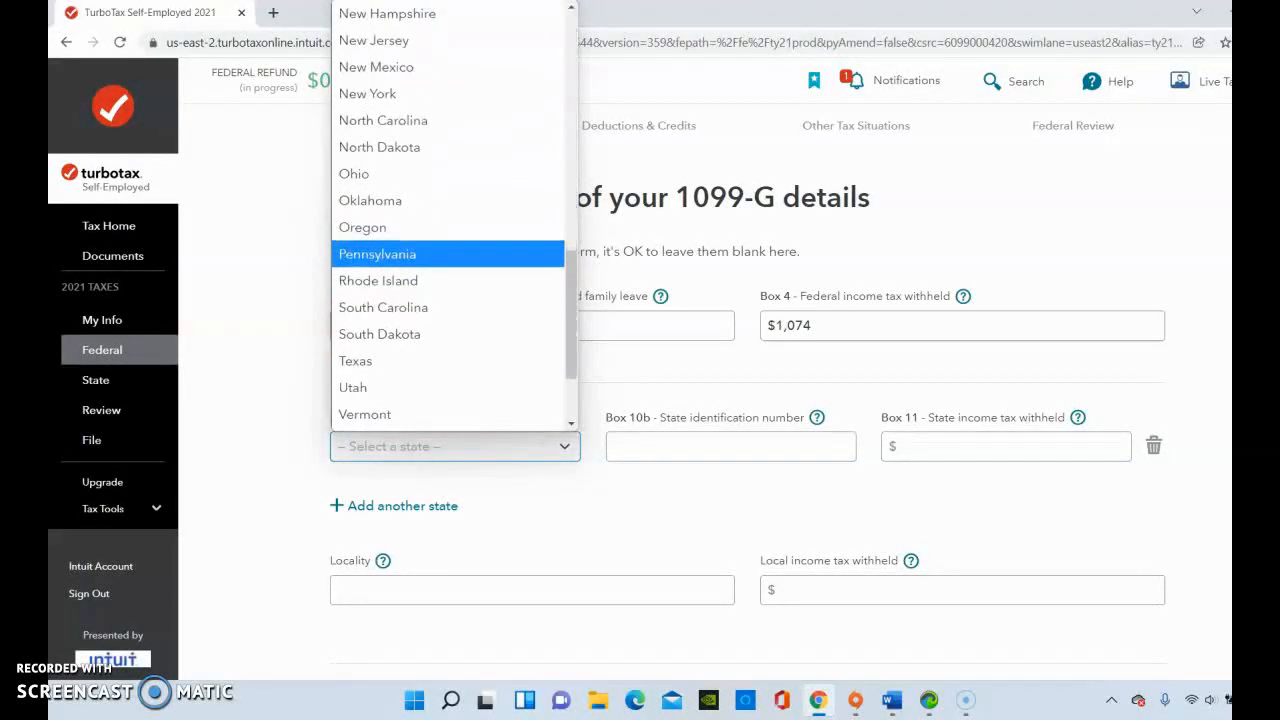
left_click(447, 361)
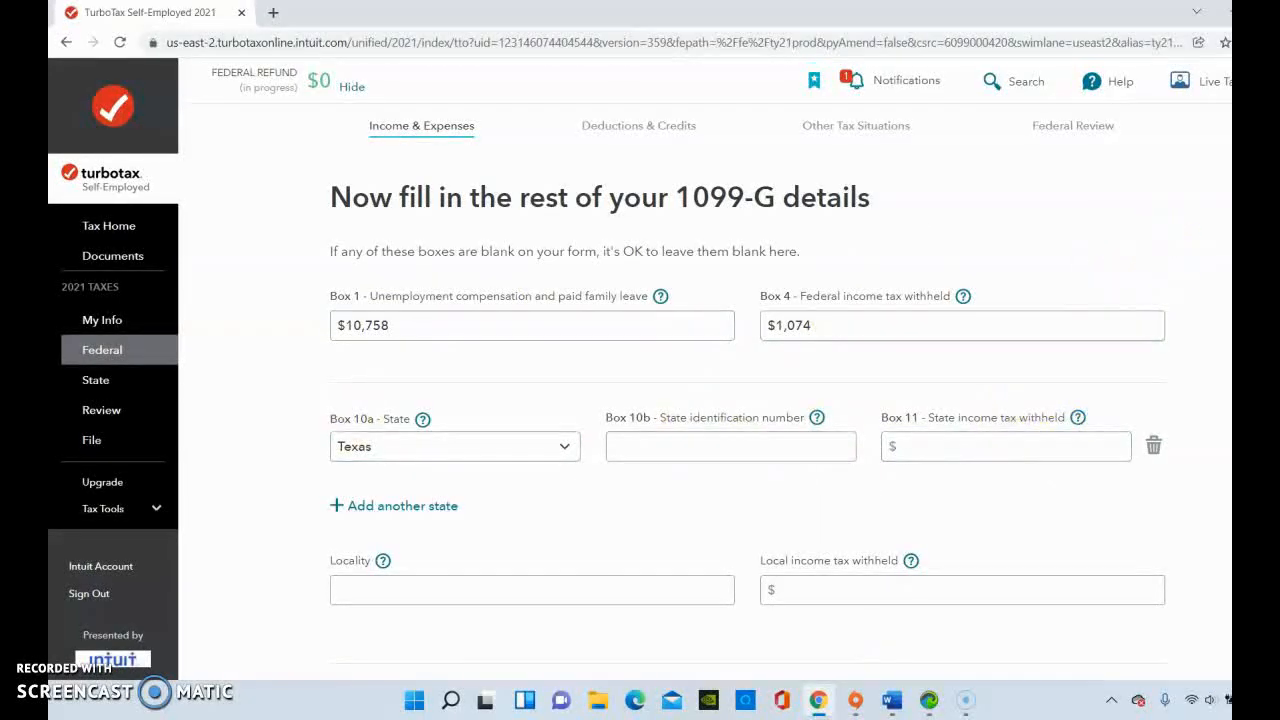
scroll(640, 400, "down", 1)
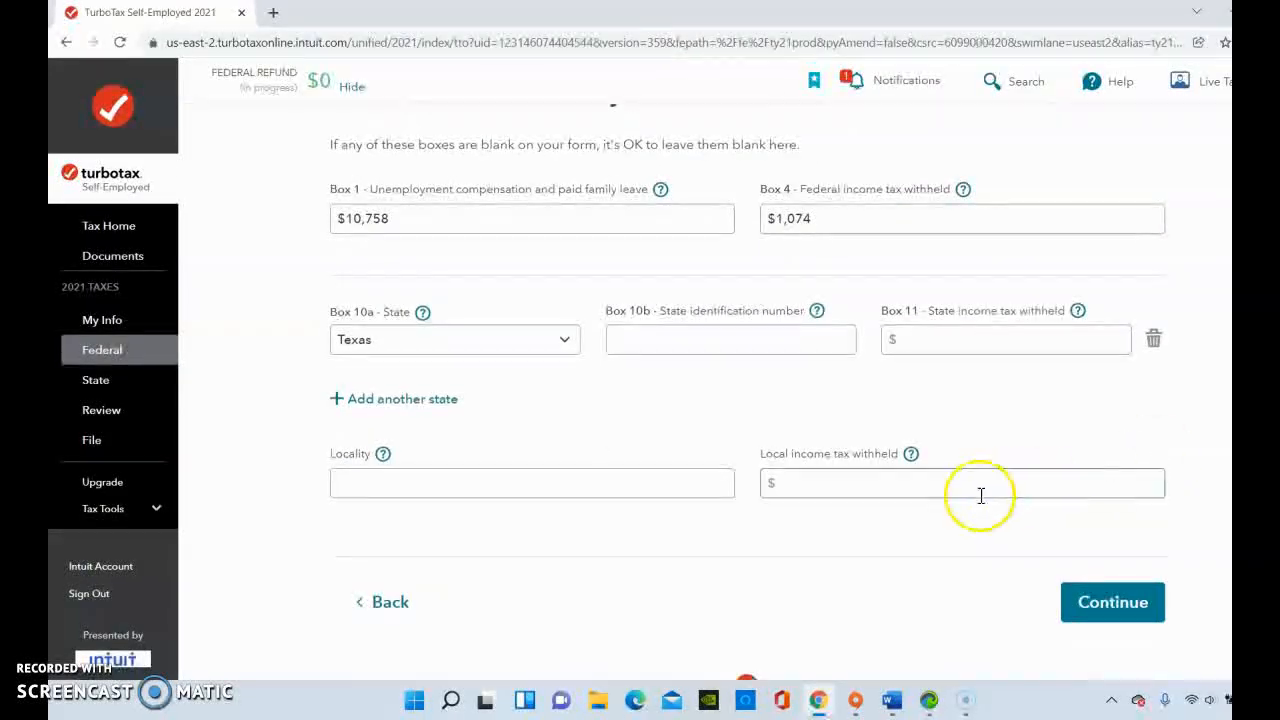
left_click(1092, 610)
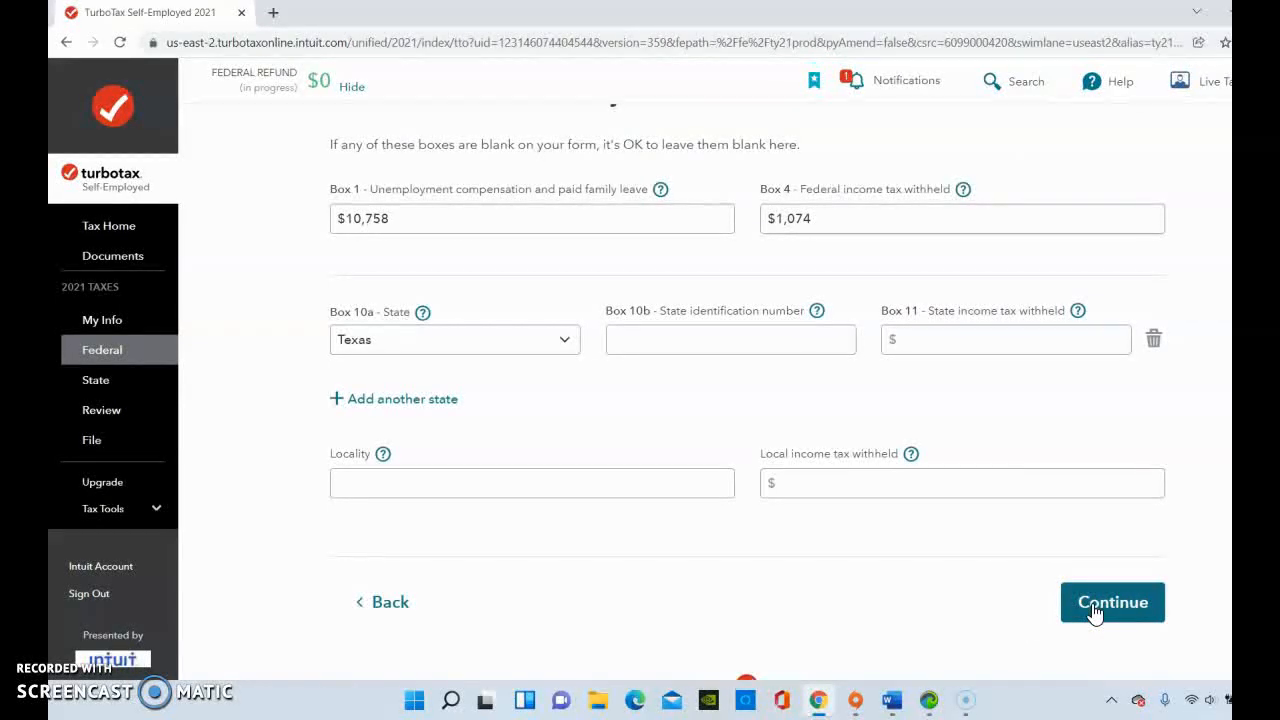
left_click(1095, 612)
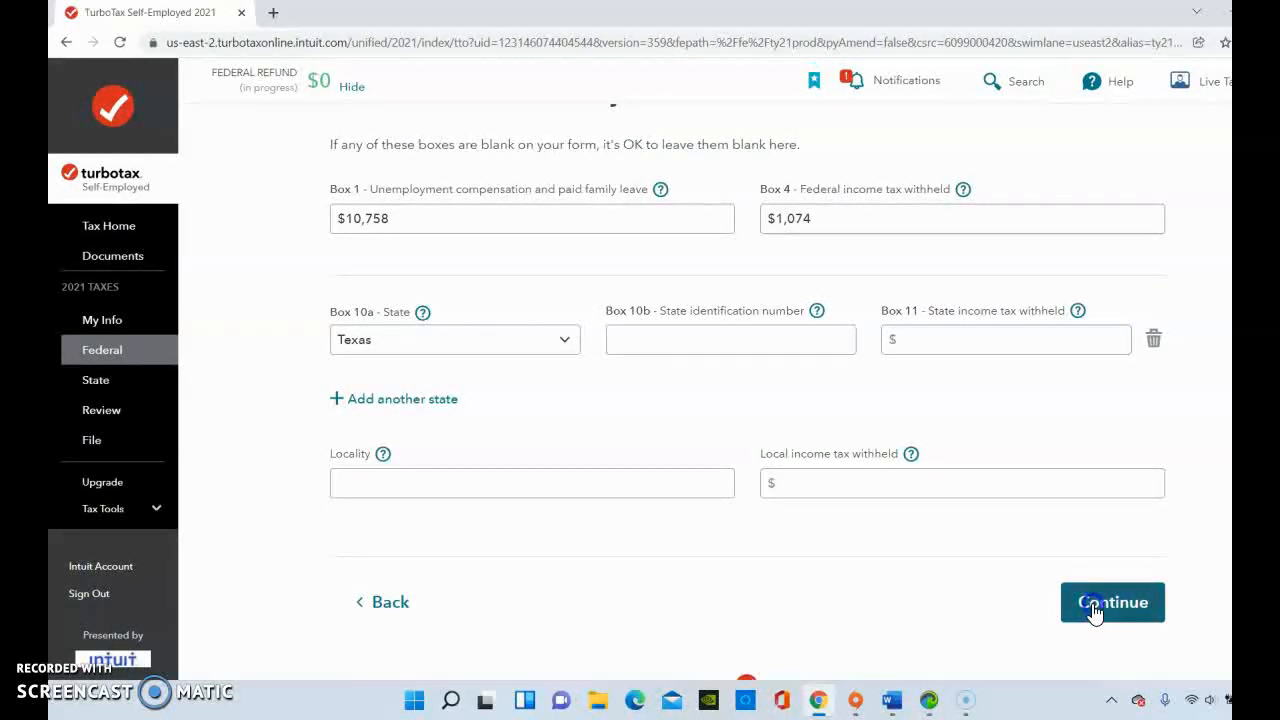